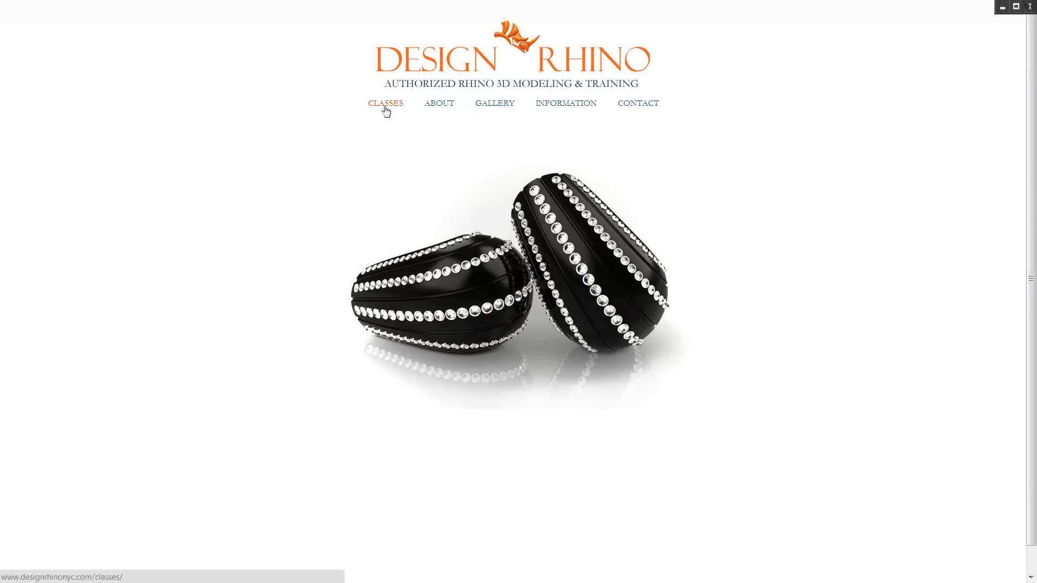
Step: Look through the Design Rhino site's About, Information and Contact pages and return to its home page
left_click(444, 107)
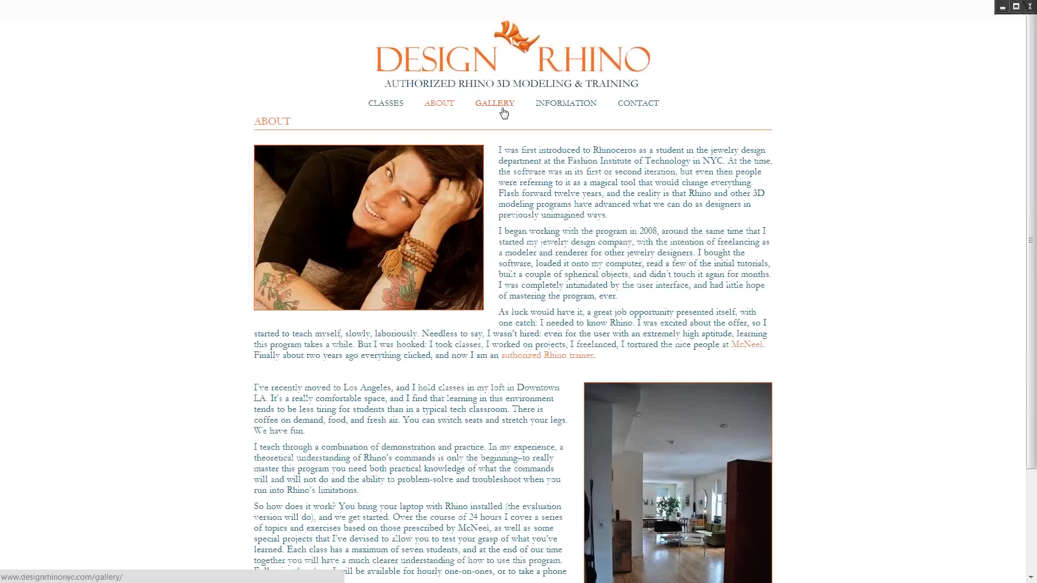
left_click(567, 104)
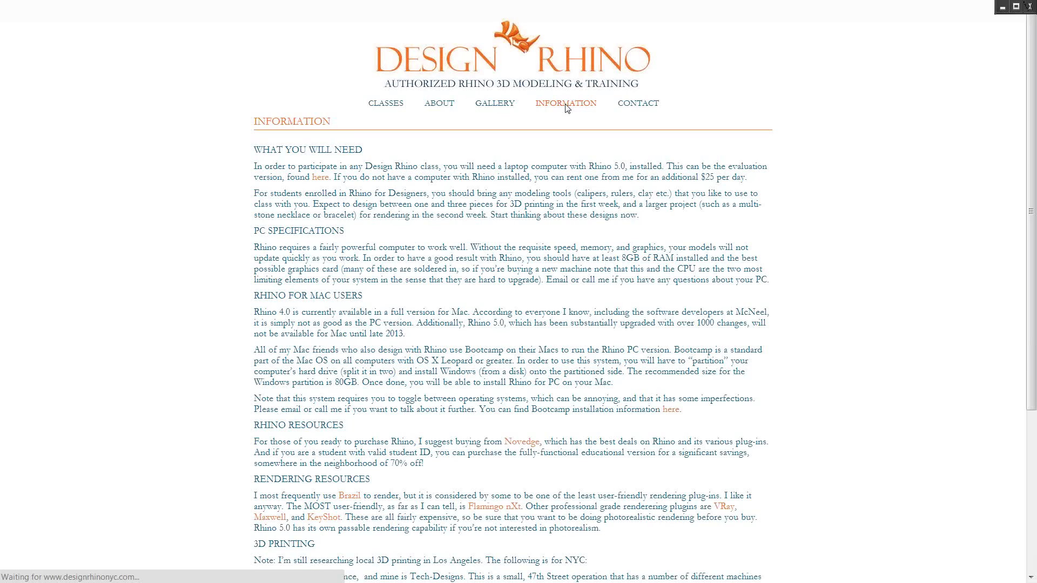
scroll(580, 255, "down", 2)
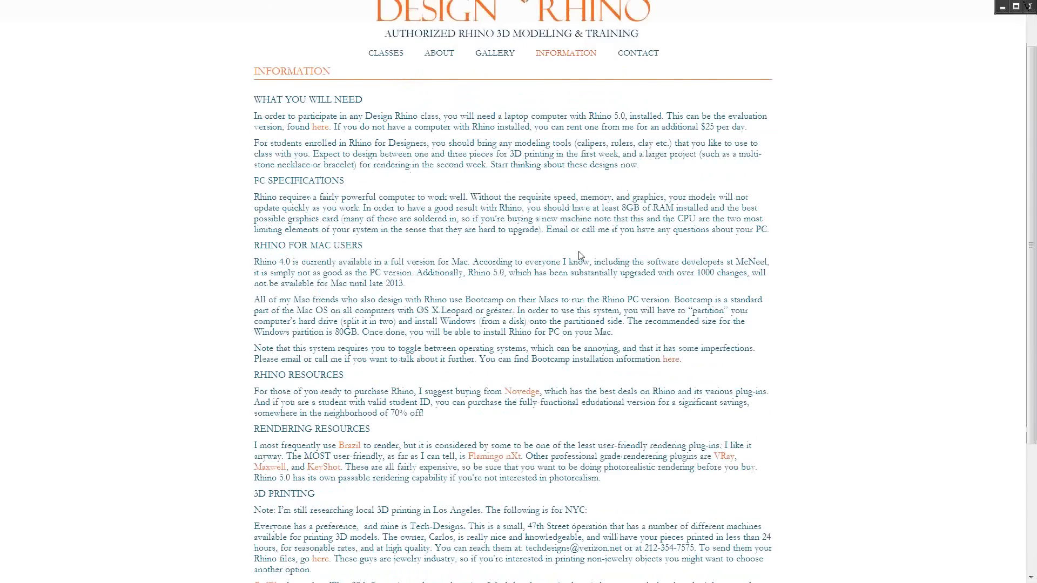
scroll(580, 256, "down", 5)
scroll(618, 231, "up", 2)
scroll(618, 231, "down", 2)
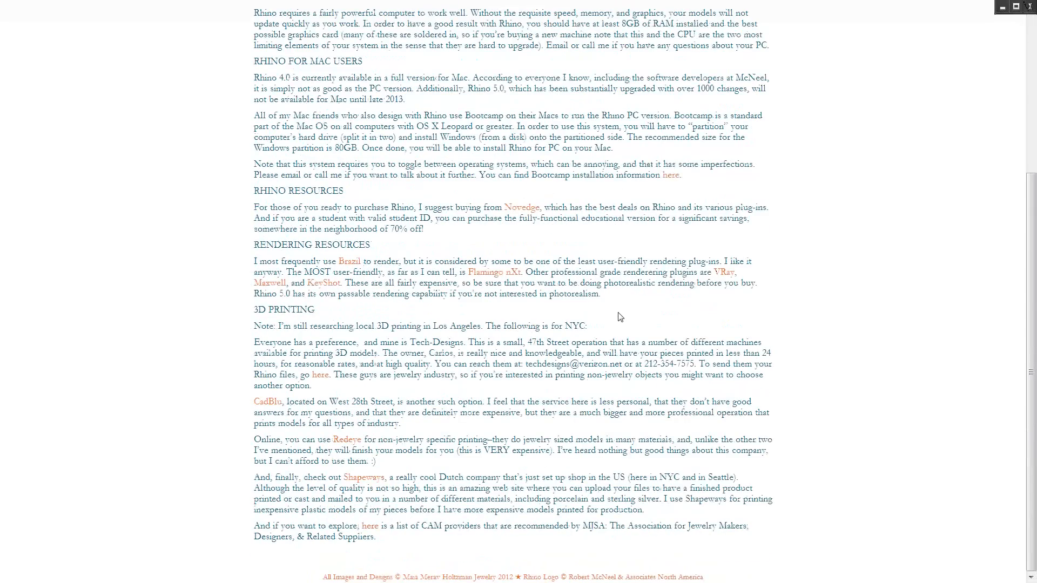
scroll(620, 317, "up", 5)
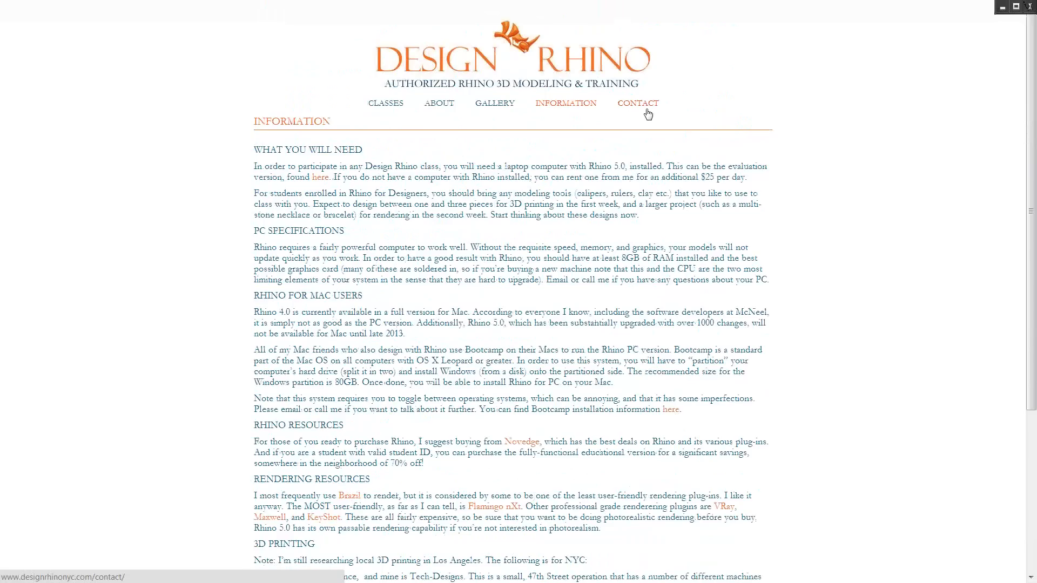
left_click(648, 115)
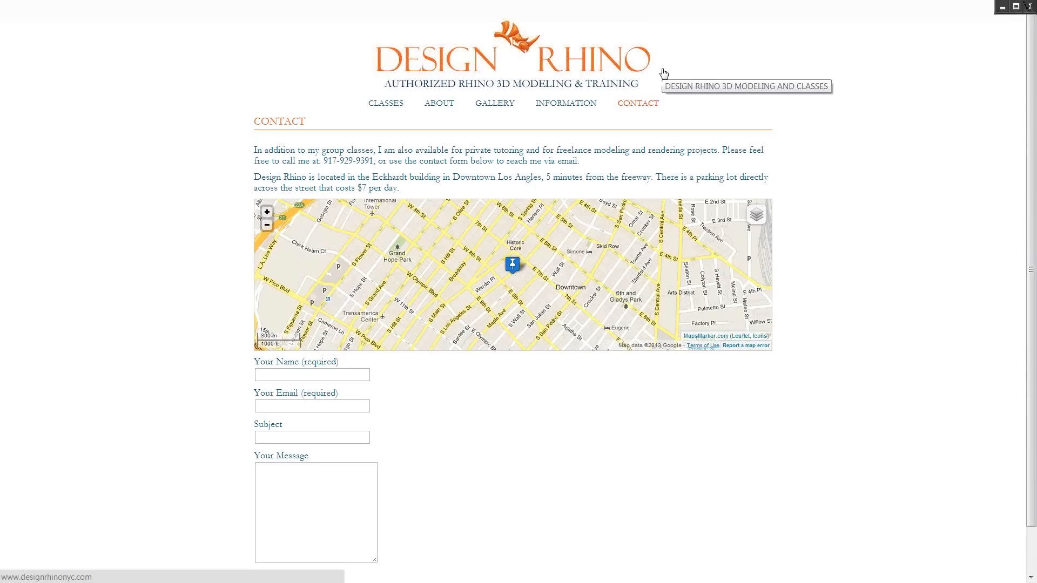
left_click(629, 68)
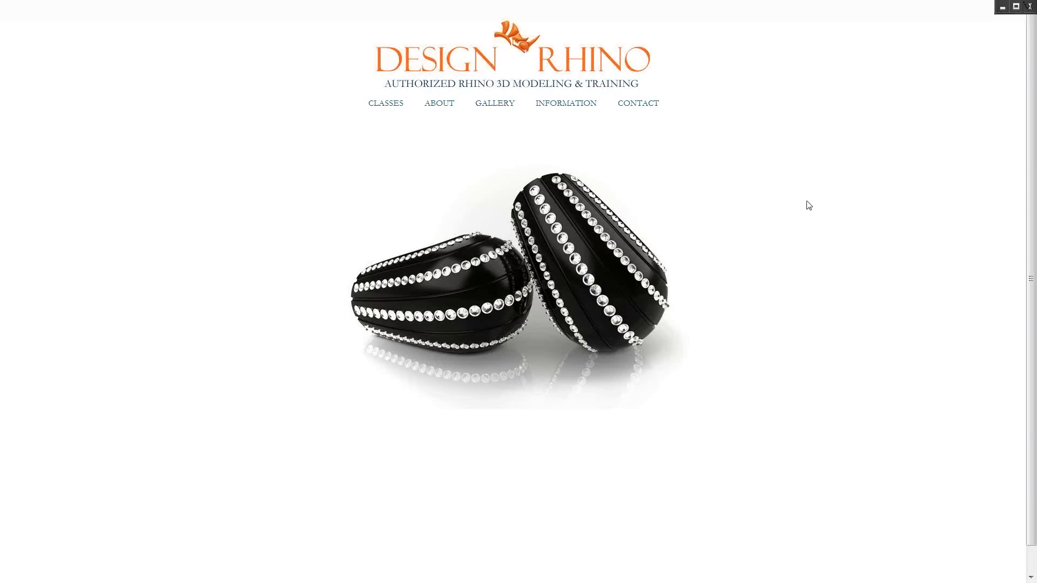
Step: Switch to Rhinoceros and remove the view tools and selection filter docked beside the command history
key("alt+Tab")
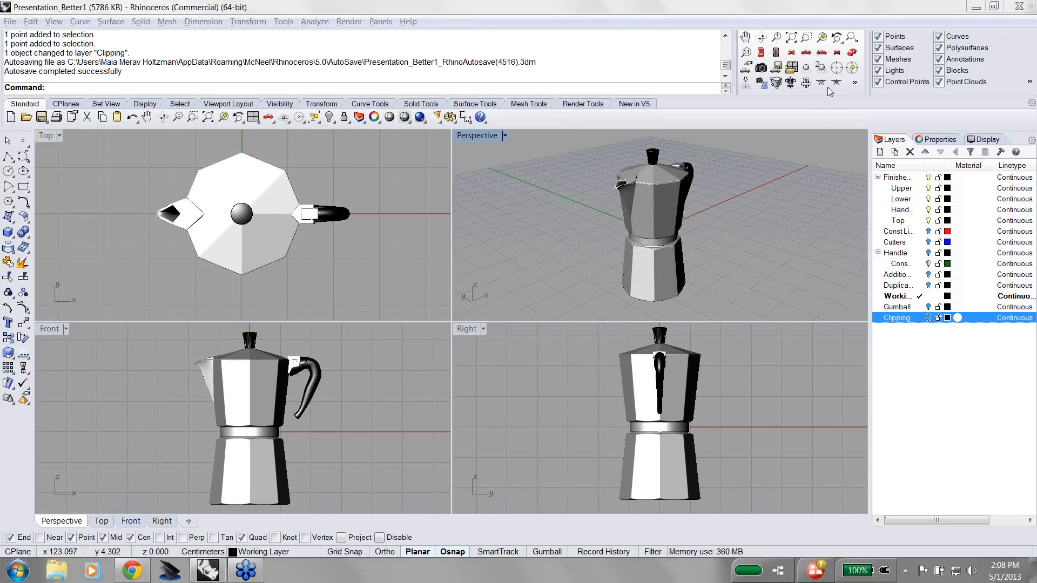
left_click(994, 79)
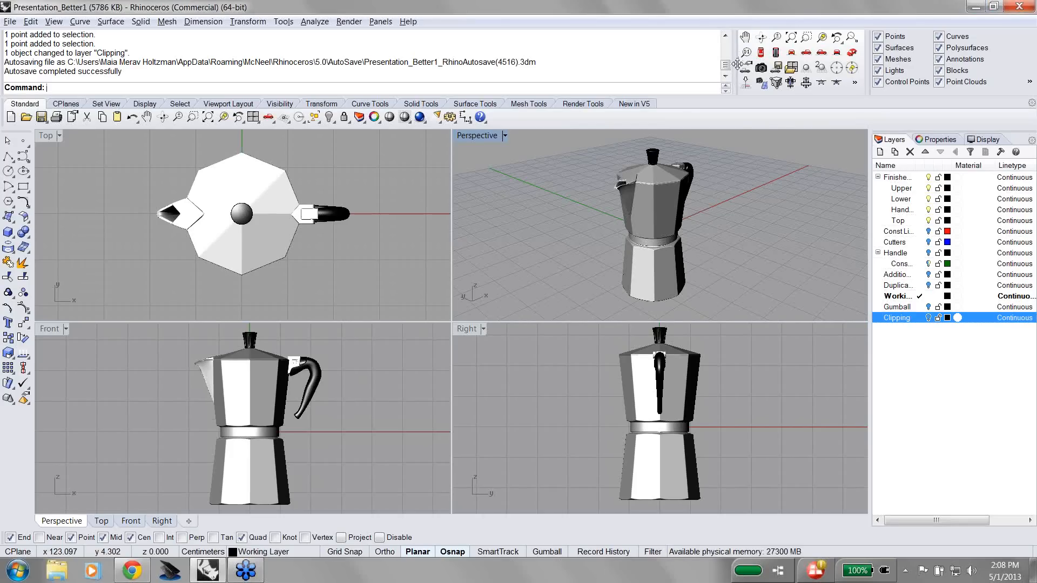
left_click_drag(737, 65, 767, 145)
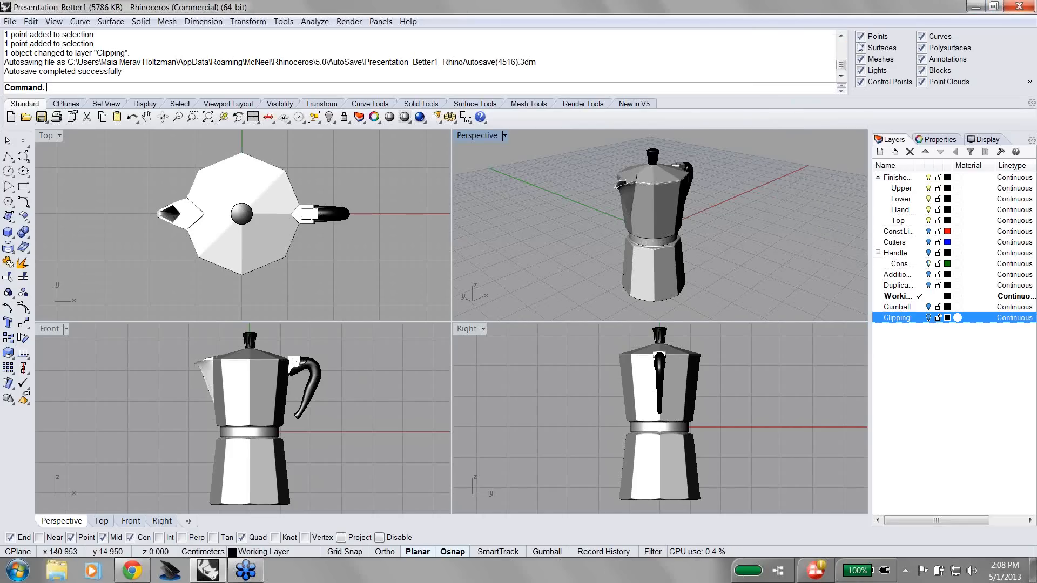
left_click(833, 145)
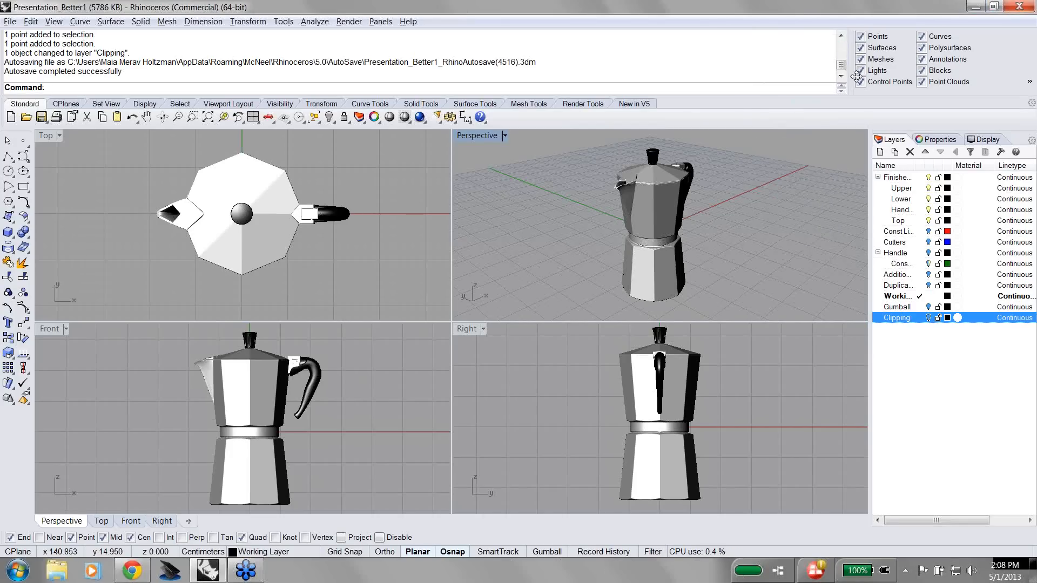
left_click_drag(853, 47, 781, 152)
left_click(966, 152)
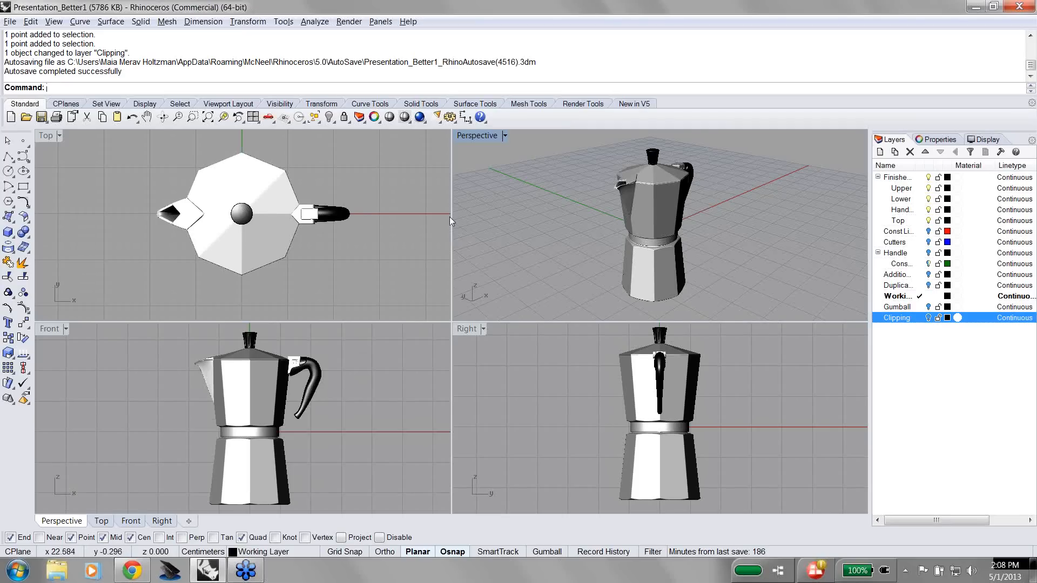
Step: Maximize the Perspective viewport and examine the coffee pot model from several angles
left_click(479, 135)
double_click(479, 135)
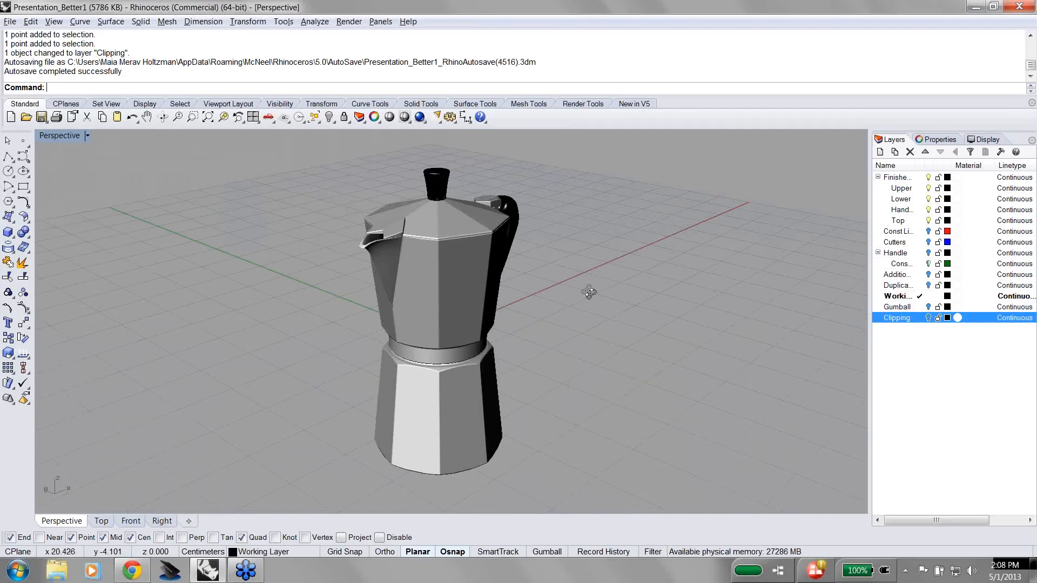
right_click_drag(582, 294, 659, 250)
right_click_drag(346, 250, 599, 255)
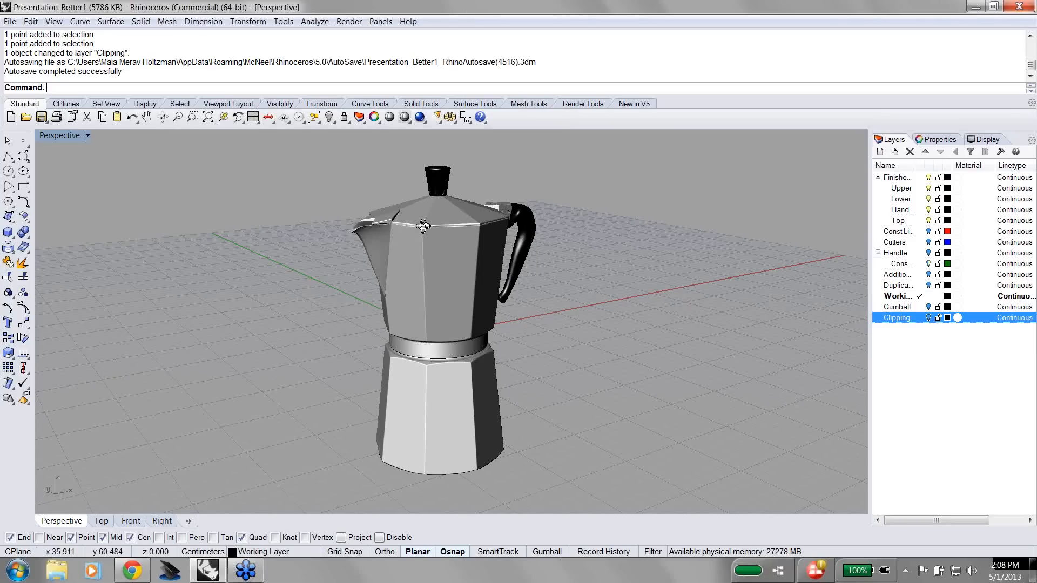
right_click_drag(424, 221, 520, 349)
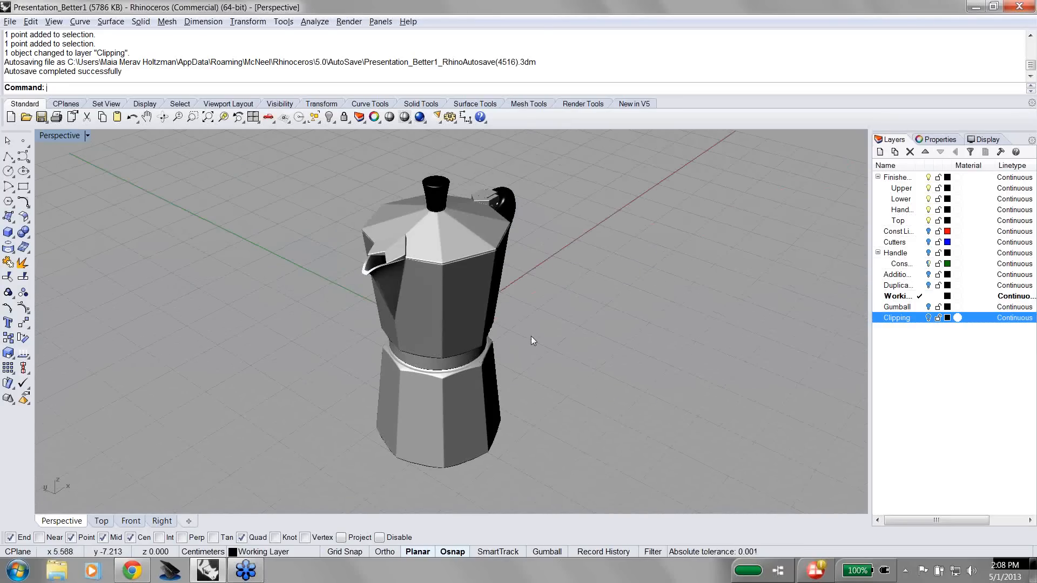
right_click_drag(517, 349, 469, 323)
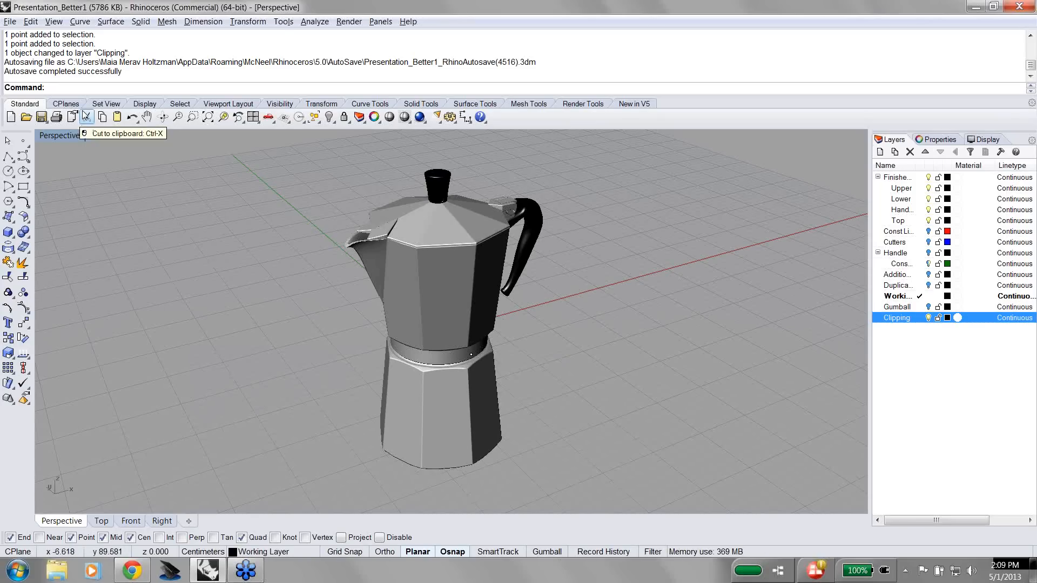
Step: Create a rectangular clipping plane that spans the whole coffee pot near the top of its knob
left_click(634, 105)
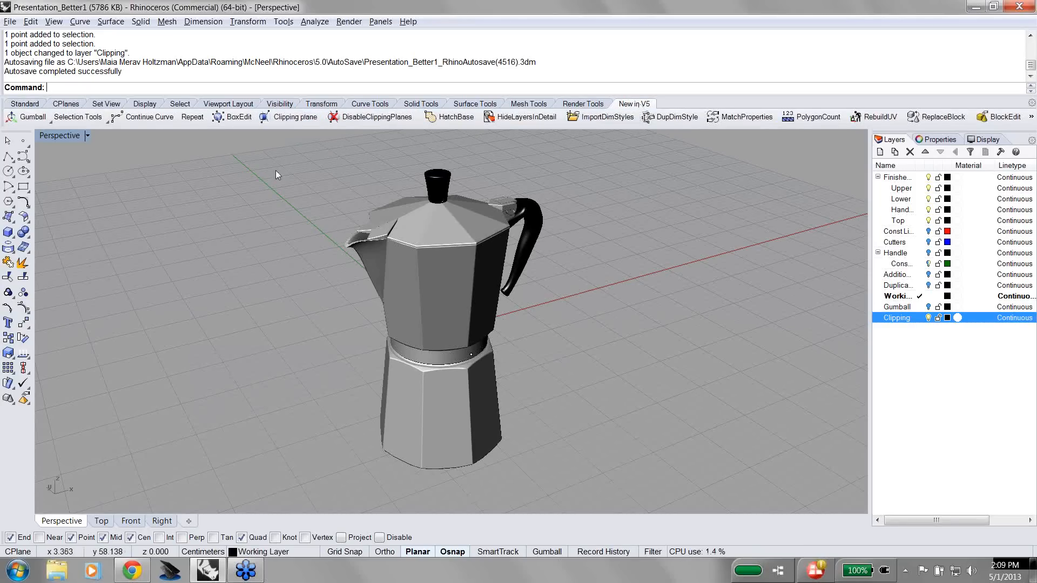
left_click(289, 117)
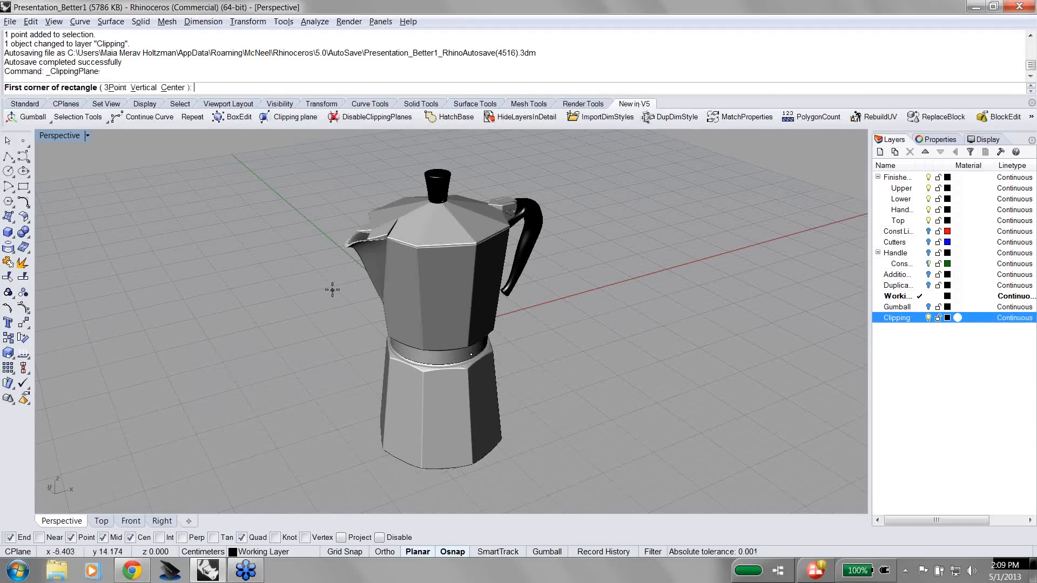
scroll(332, 290, "down", 2)
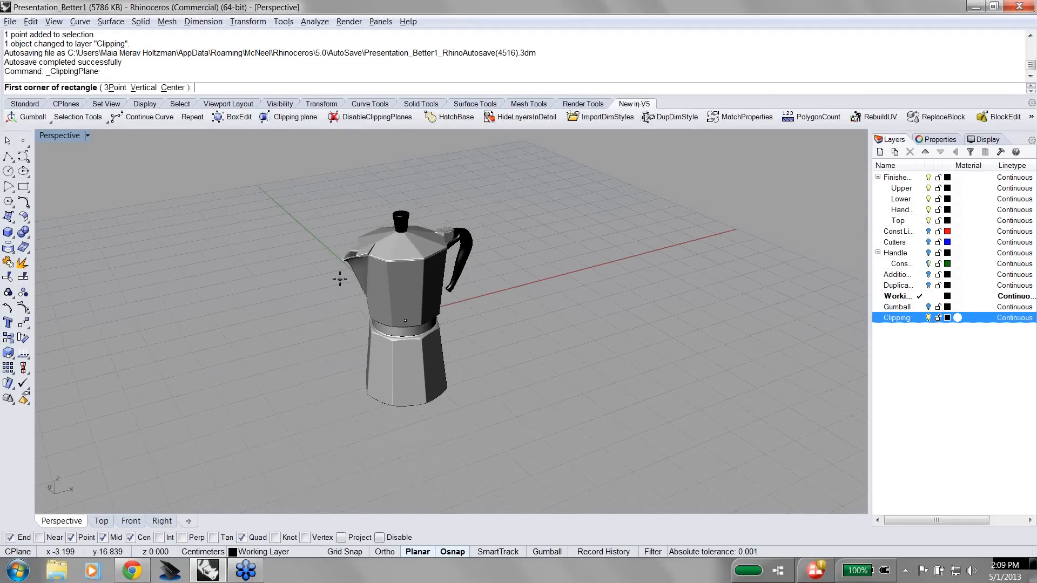
right_click_drag(530, 312, 272, 241)
left_click(269, 243)
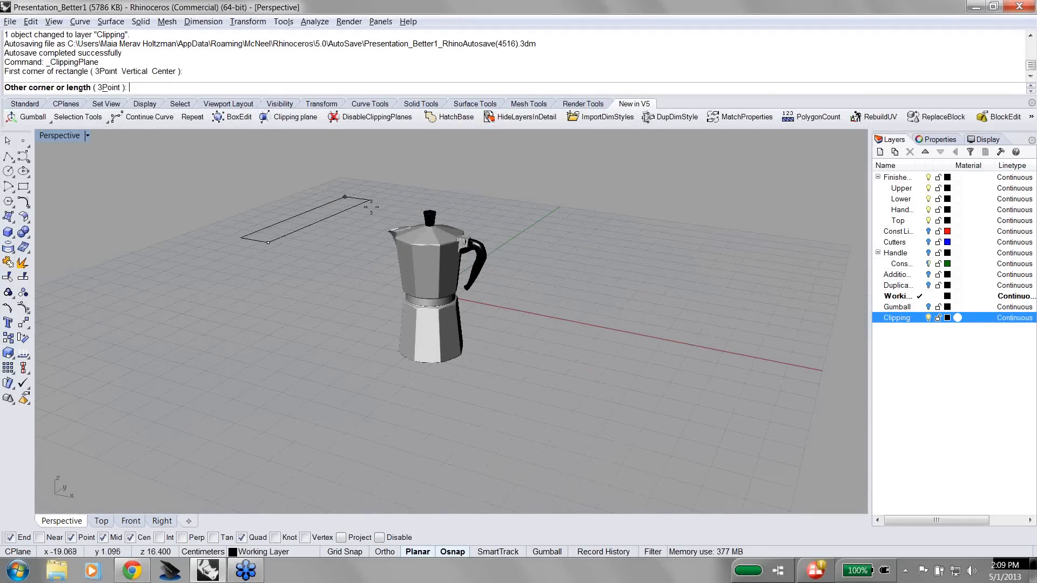
left_click(596, 232)
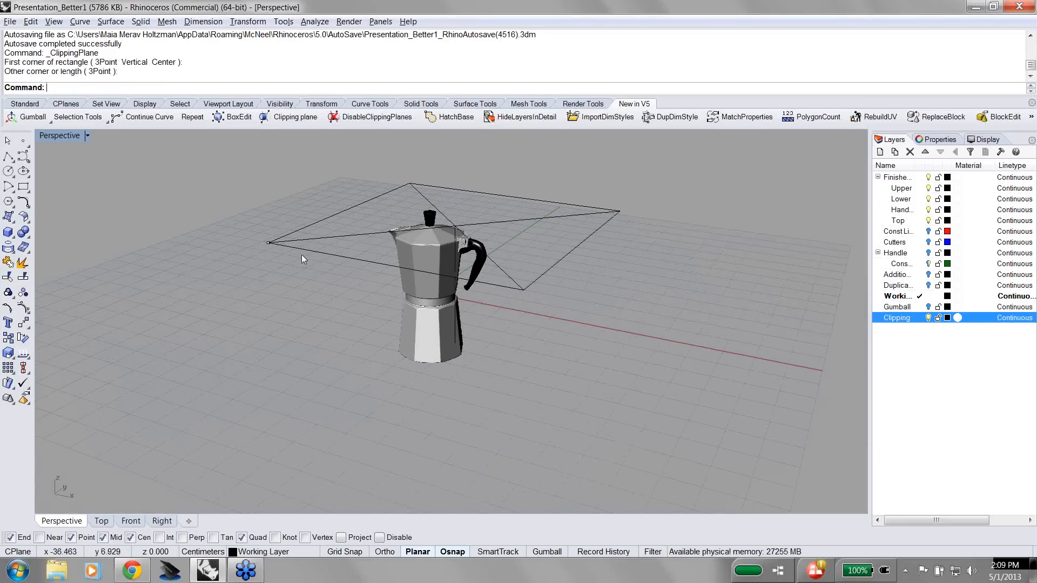
right_click_drag(304, 259, 308, 263)
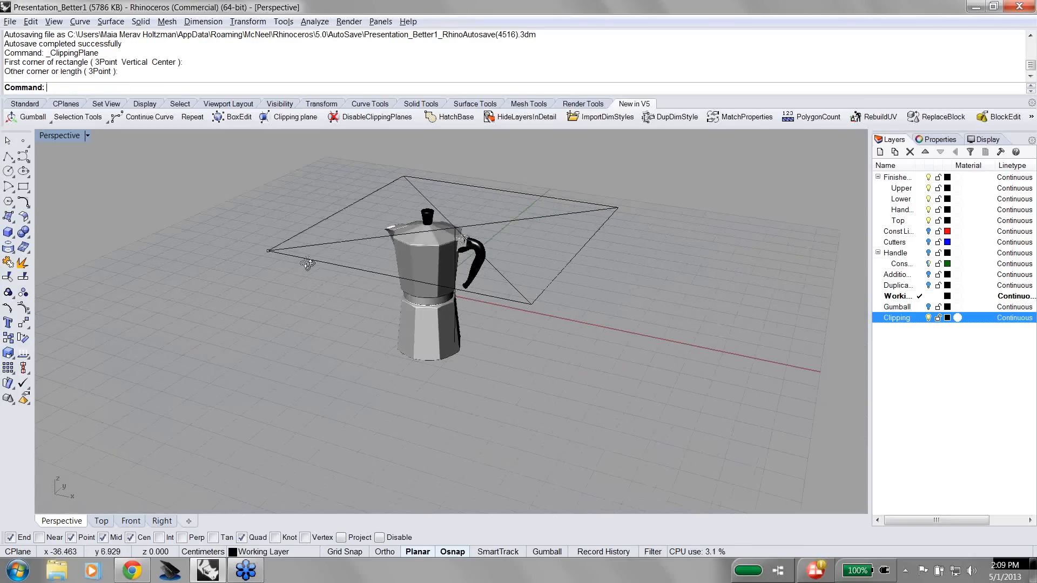
Step: Show a copy of the Right viewport in a floating window and maximize the Perspective viewport behind it
double_click(73, 137)
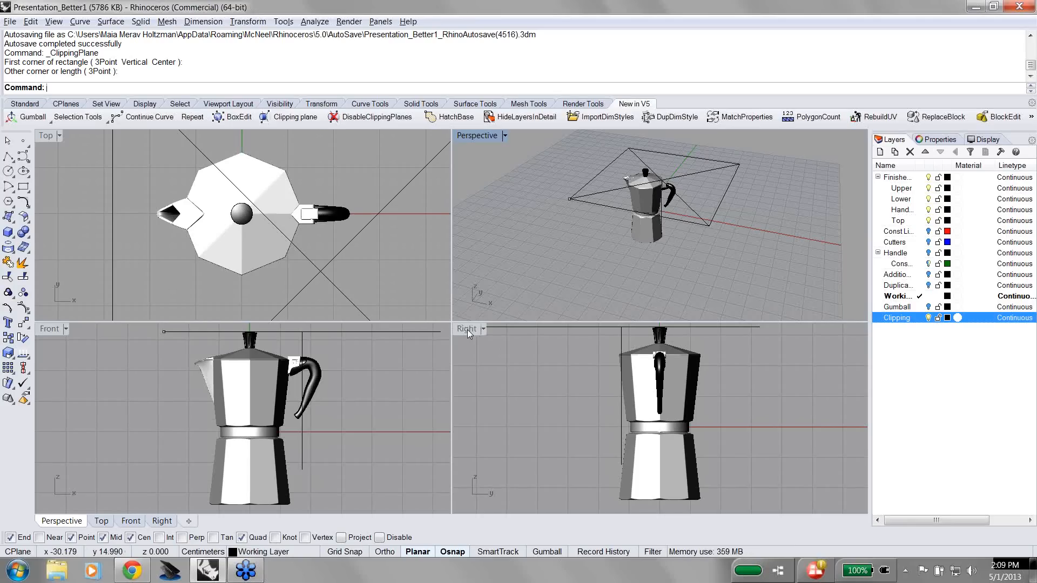
left_click_drag(468, 330, 633, 16)
left_click_drag(609, 100, 712, 99)
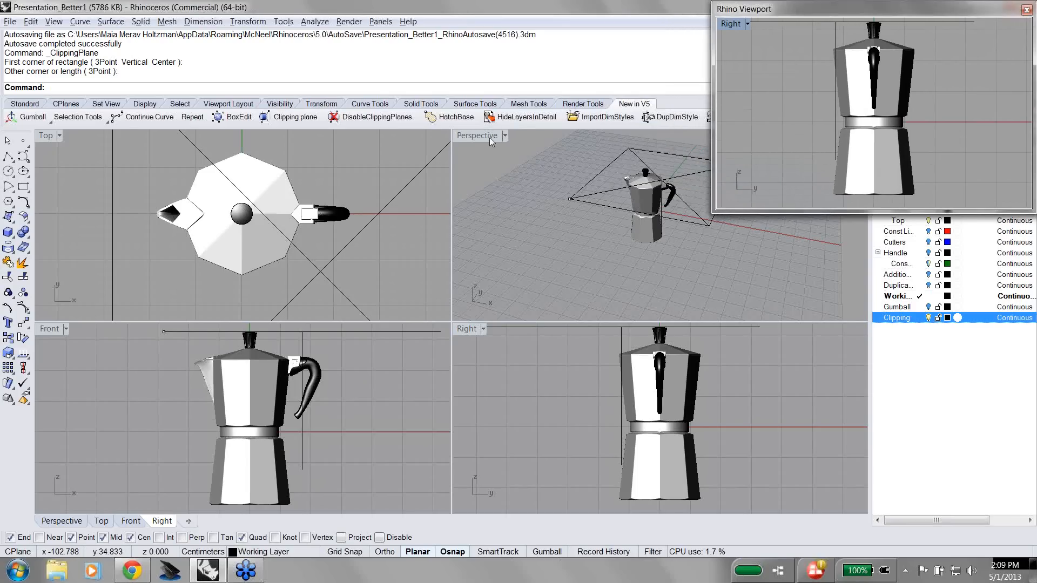
left_click(489, 137)
double_click(489, 137)
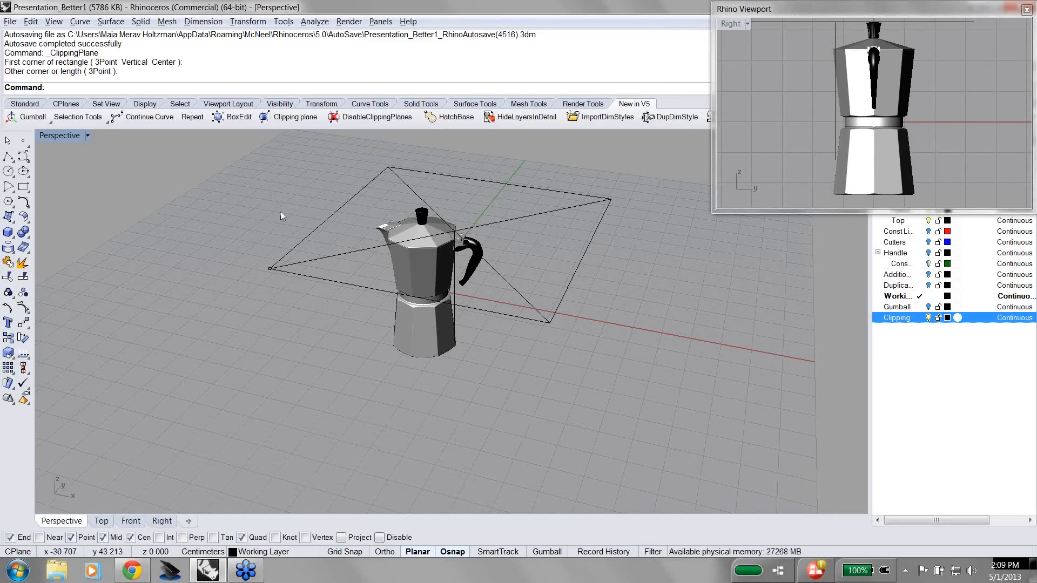
double_click(54, 136)
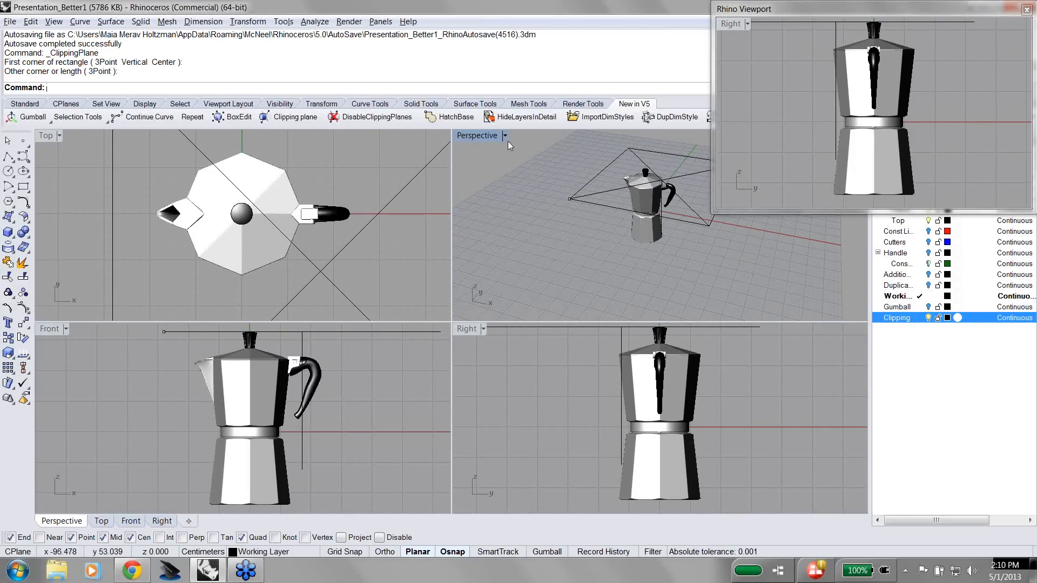
double_click(470, 135)
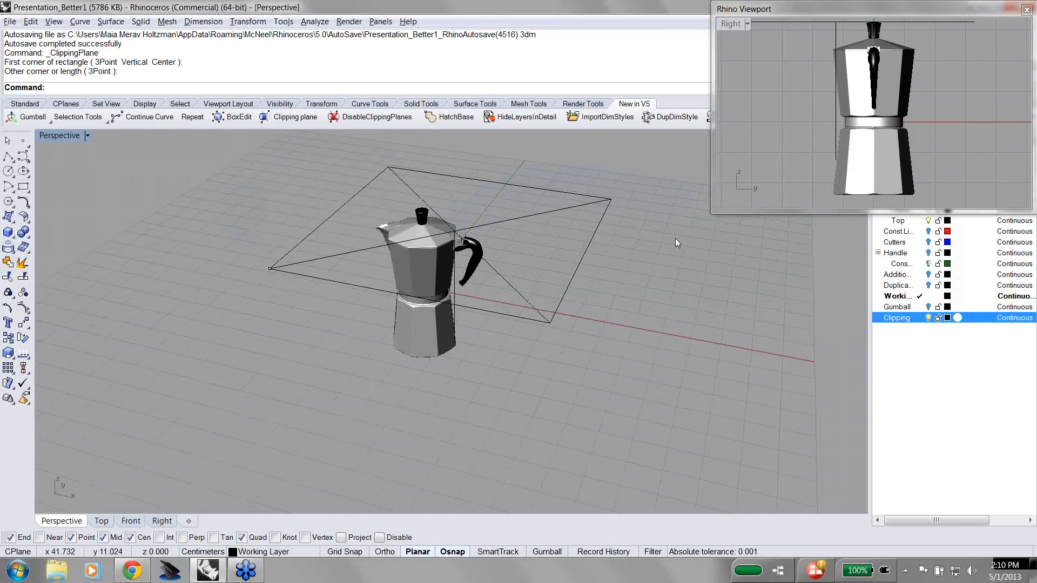
Step: Select the clipping plane in the floating Right view and nudge it down 5.4 cm in 0.2 cm steps, through the knob and lid
left_click(777, 24)
left_click(778, 23)
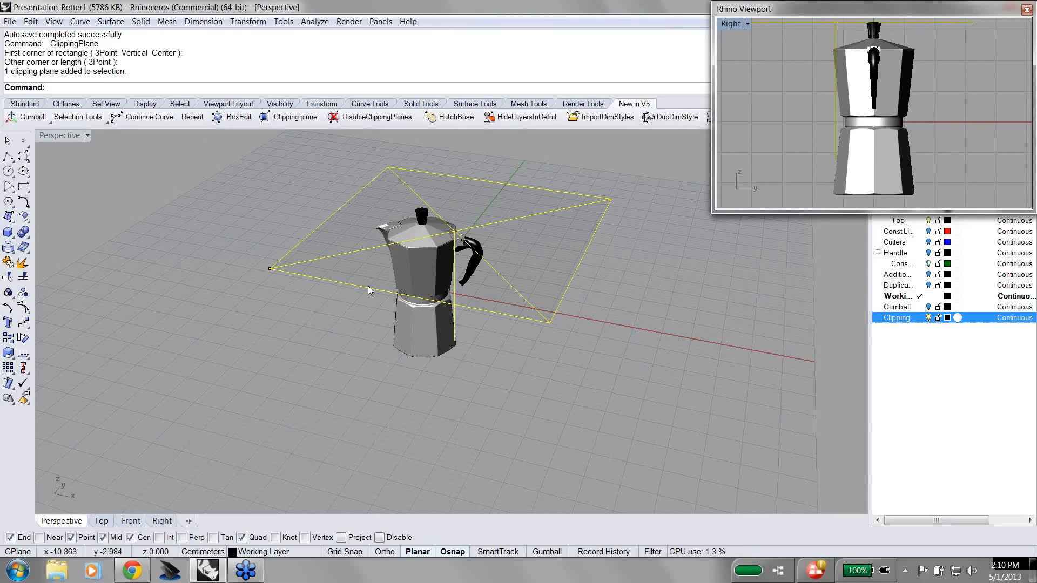
scroll(368, 286, "up", 2)
scroll(368, 286, "up", 2)
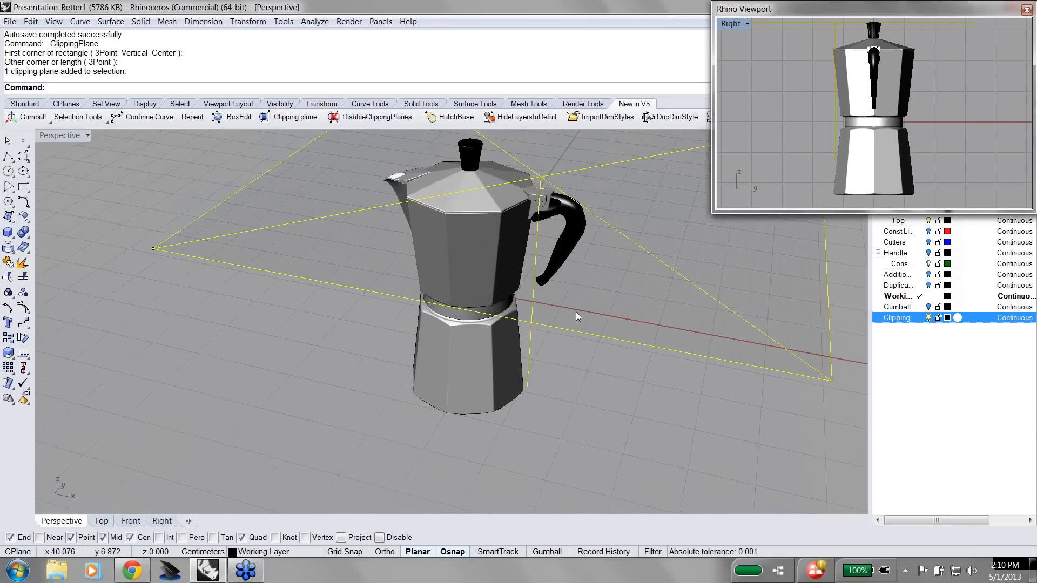
scroll(576, 313, "up", 2)
right_click_drag(563, 233, 559, 361, "shift")
left_click(837, 35)
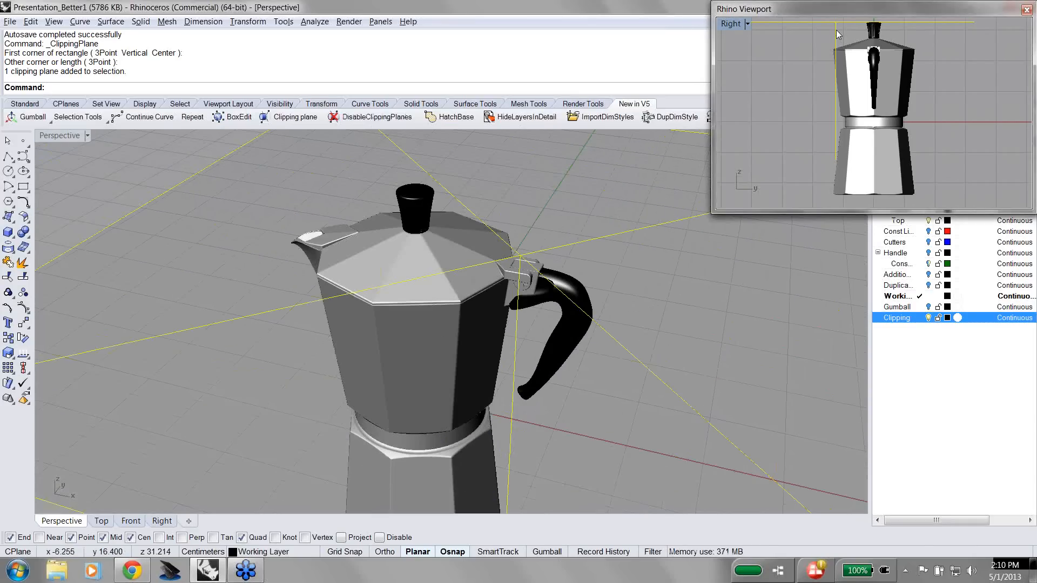
key("alt+Right")
key("alt+Right")
key("alt+Right")
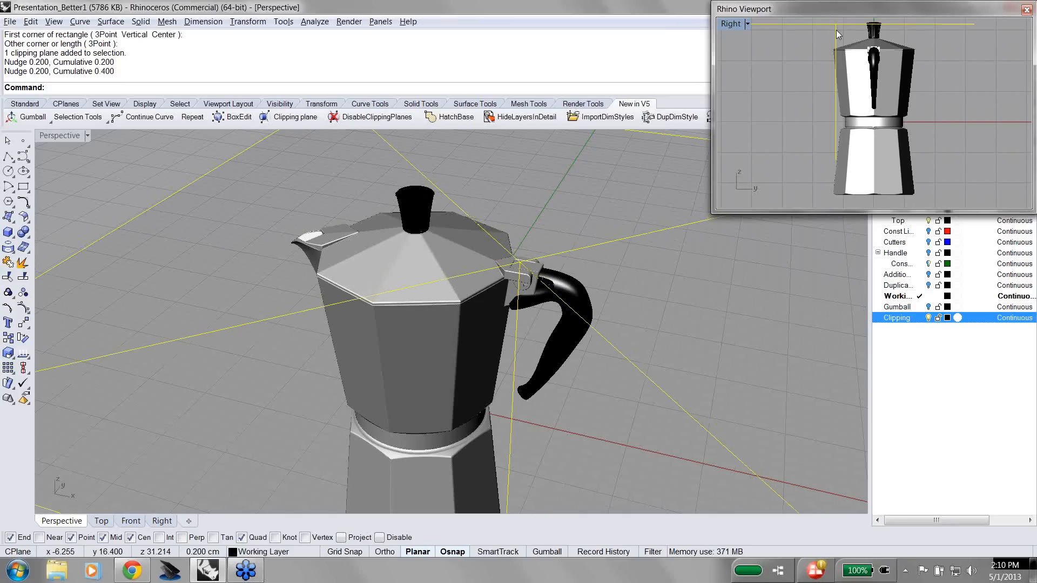
key("alt+Right")
key("alt+Right")
key("alt+Right")
key("alt+Right")
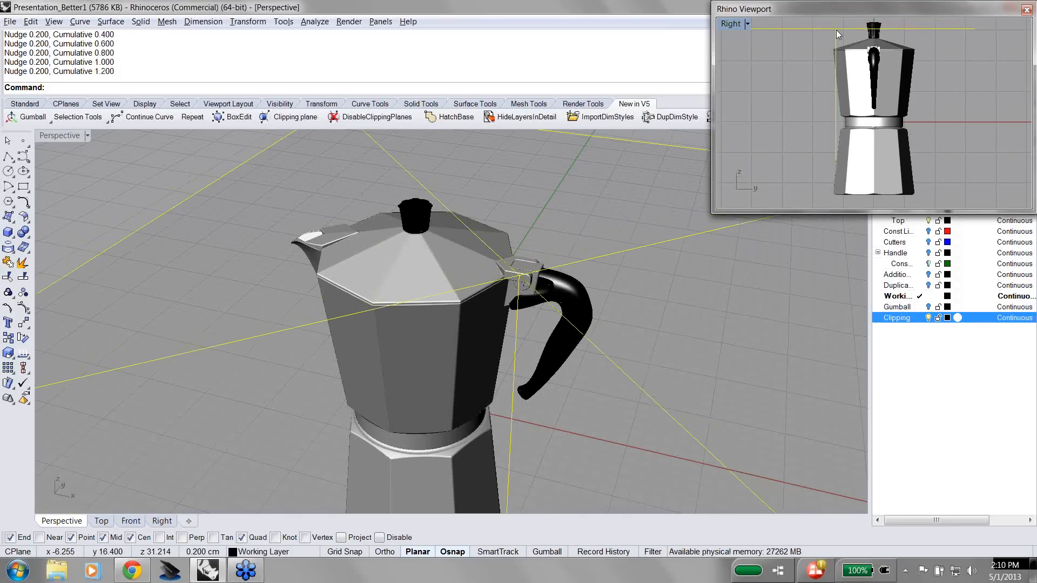
key("alt+Right")
key("alt+Right")
key("alt+Right")
key("alt+Right")
key("alt+Right")
key("alt+Right")
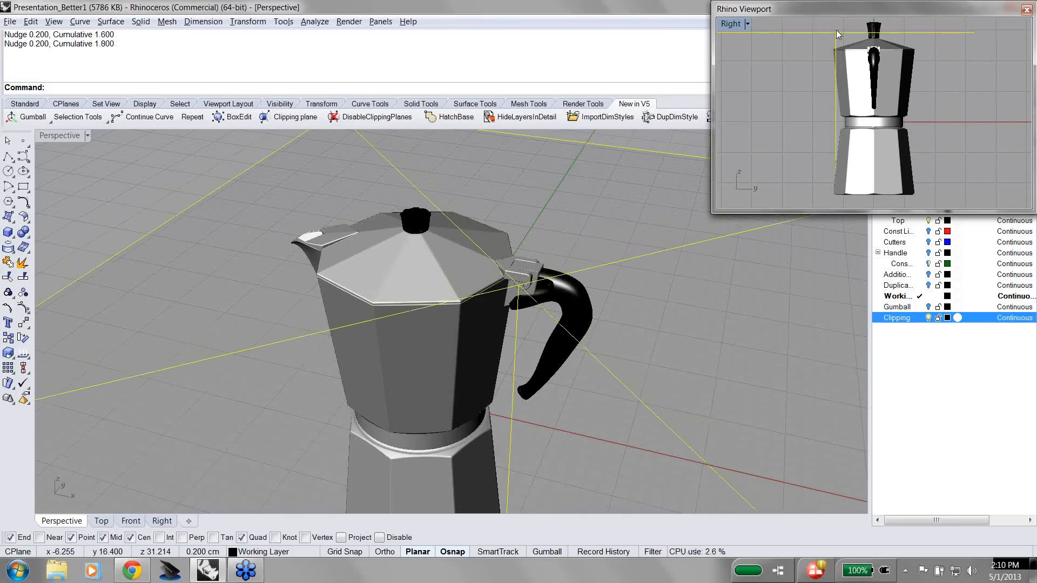
key("alt+Right")
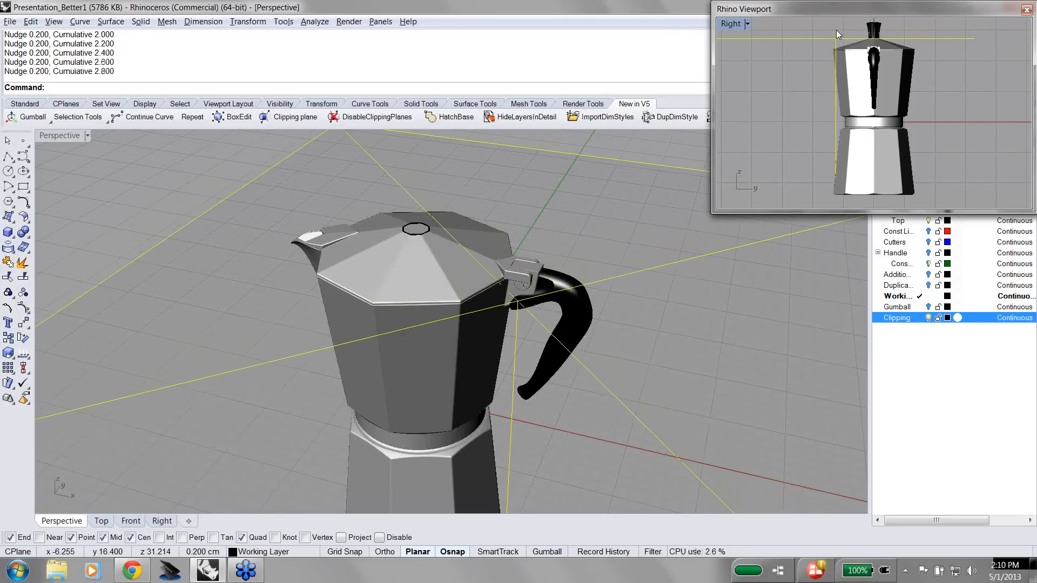
key("alt+Right")
key("alt+Right")
key("alt+Right")
key("alt+Right")
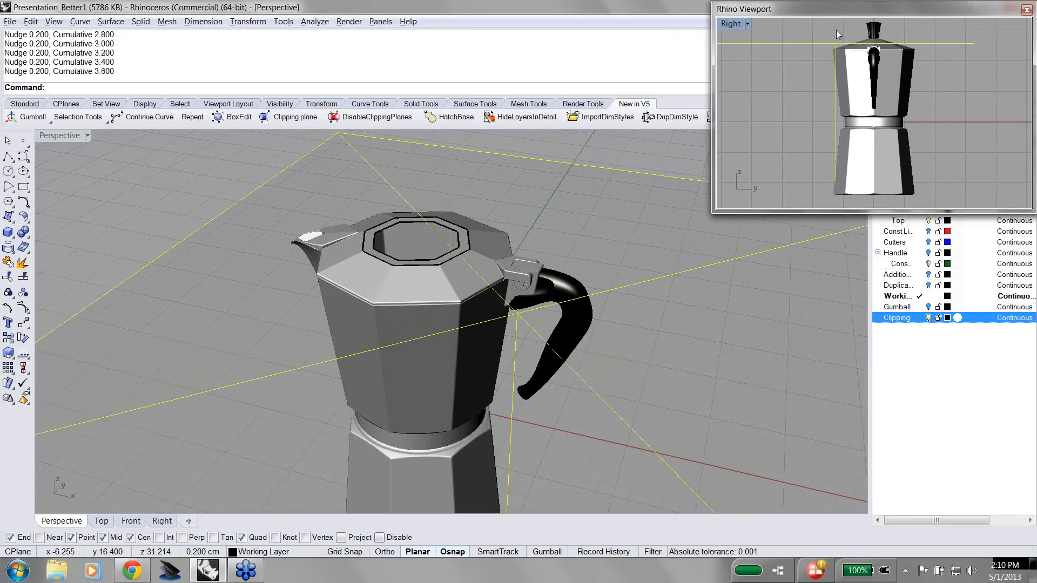
key("alt+Right")
key("alt+Right")
key("alt+Right")
key("alt+Right")
key("alt+Right")
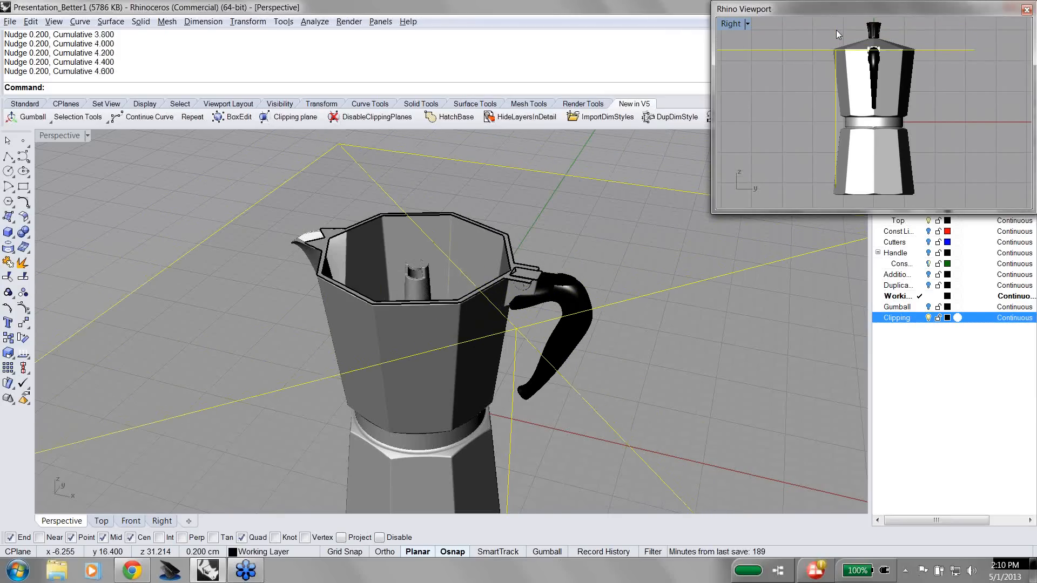
key("alt+Right")
key("alt+Right")
key("alt+Right")
key("alt+Right")
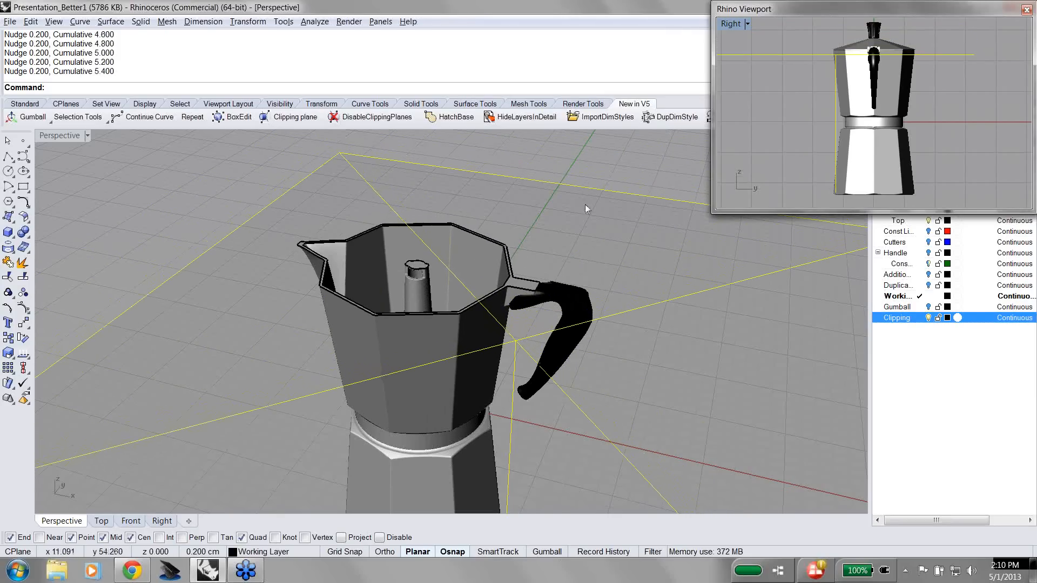
Step: Reselect the clipping plane in the floating Right view and nudge it up 0.8 cm near the pot's rim
left_click(537, 221)
left_click_drag(537, 226, 537, 234)
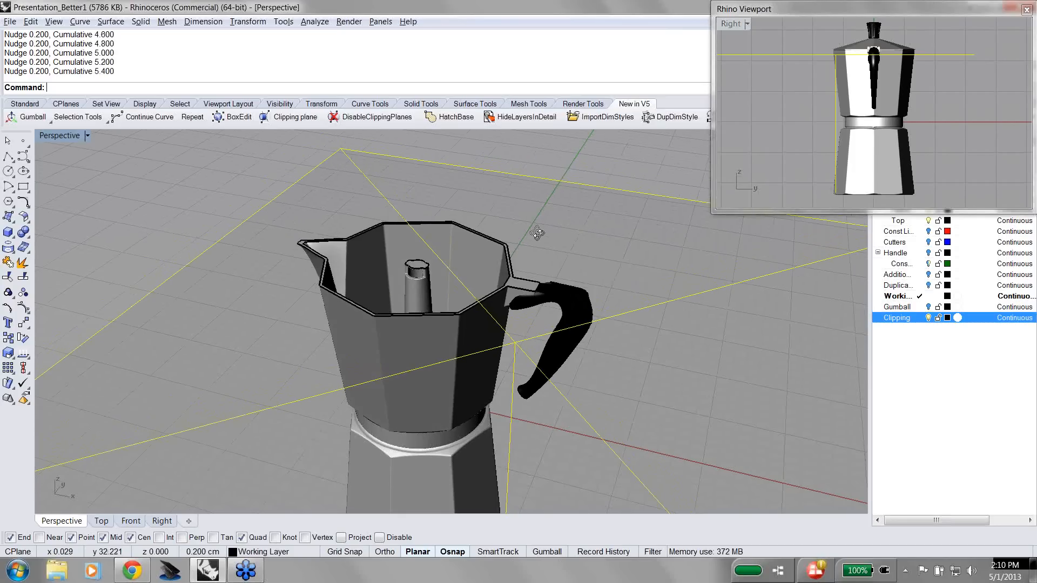
right_click_drag(536, 232, 538, 255)
left_click(814, 55)
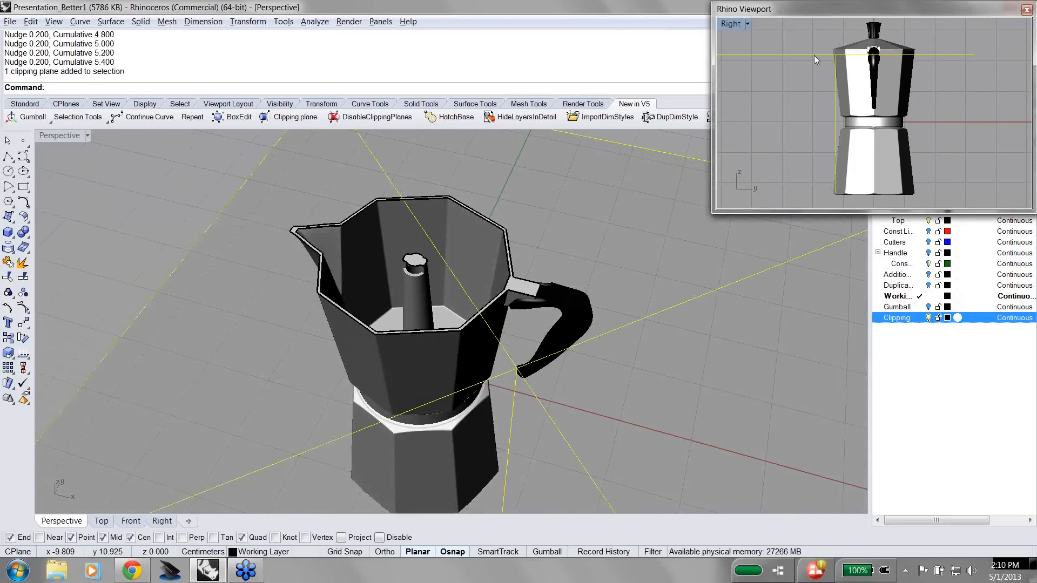
key("alt+Up")
key("alt+Up")
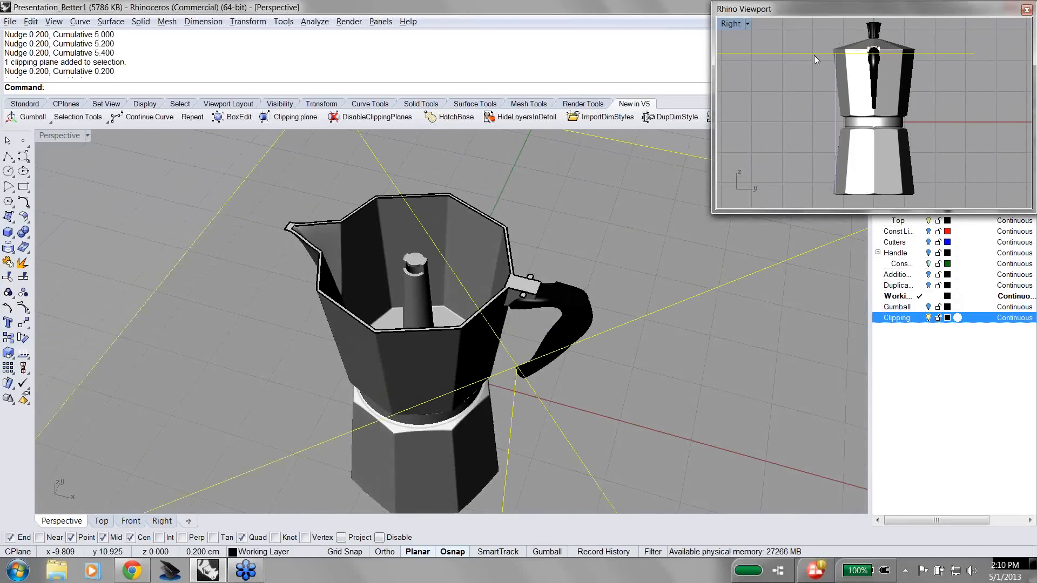
key("alt+Up")
key("alt+Up")
Step: Lower the clipping plane about 17.8 cm in 0.2 cm nudges, slicing through the handle, upper chamber and collar into the base
key("alt+Down")
key("alt+Down")
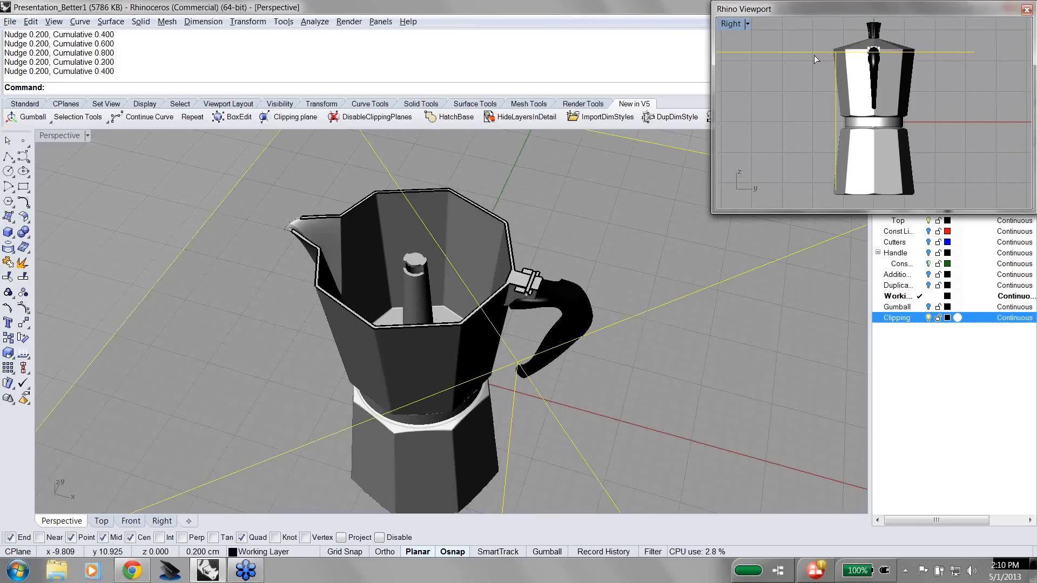
key("alt+Down")
key("alt+Down")
key("alt+Down")
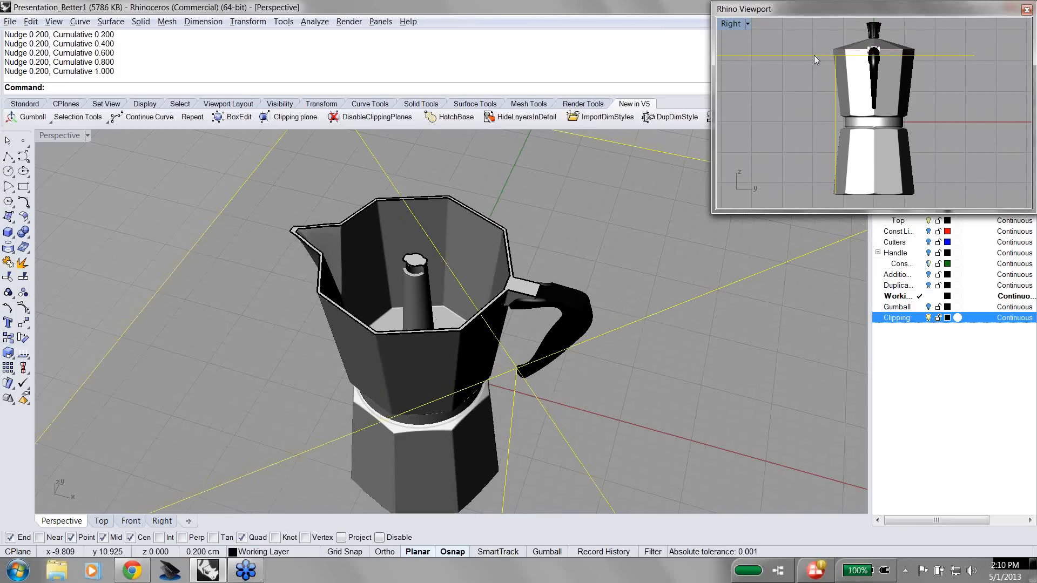
key("alt+Down")
key("alt+Down")
key("alt+Down")
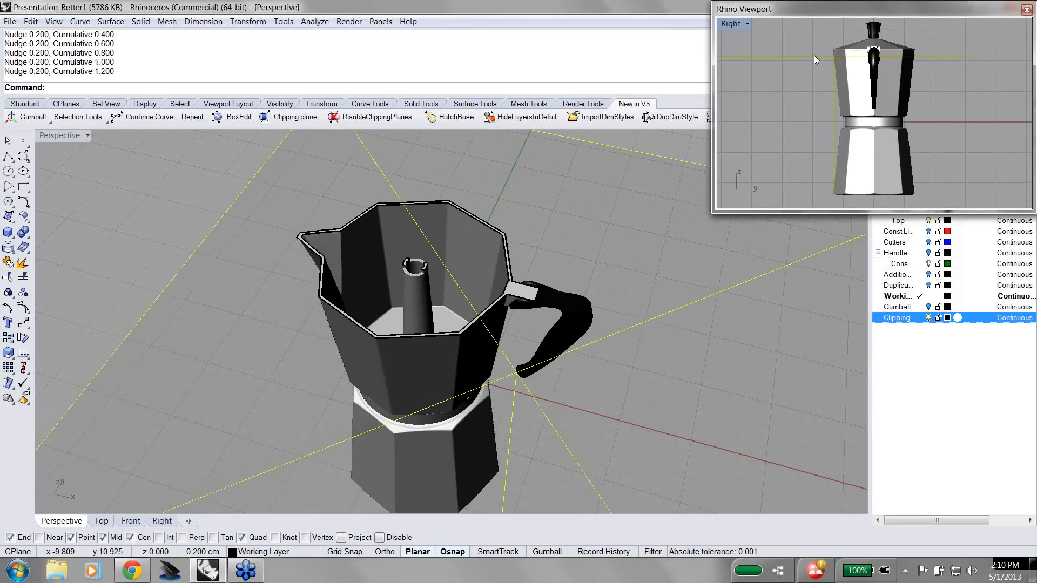
key("alt+Down")
key("alt+Down")
key("alt+Down")
key("alt+Down")
key("alt+Down")
key("alt+Down")
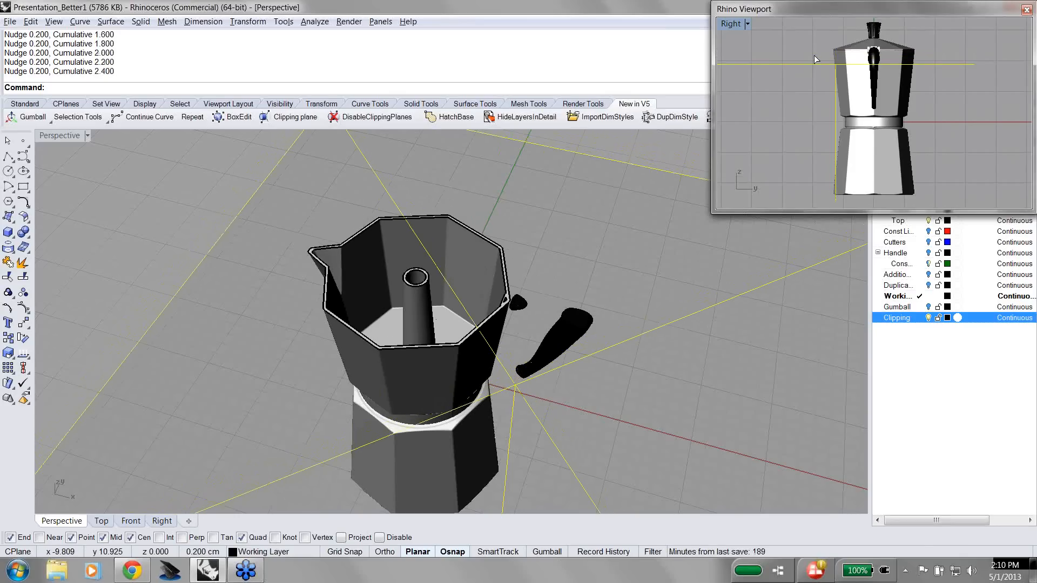
key("alt+Down")
key("alt+Down")
key("alt+Down")
key("alt+Down")
key("alt+Down")
key("alt+Down")
key("alt+Down")
key("alt+Down")
key("alt+Down")
key("alt+Down")
key("alt+Down")
key("alt+Down")
key("alt+Down")
key("alt+Down")
key("alt+Down")
key("alt+Down")
key("alt+Down")
key("alt+Down")
key("alt+Down")
key("alt+Down")
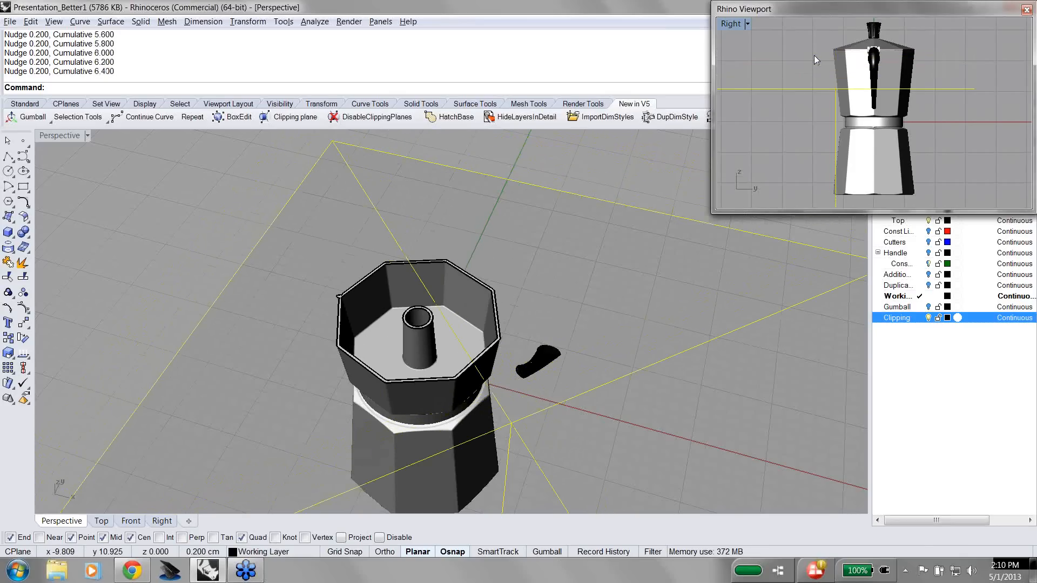
key("alt+Down")
key("alt+Down")
key("alt+Down")
key("alt+Down")
key("alt+Down")
key("alt+Down")
key("alt+Down")
key("alt+Down")
key("alt+Down")
key("alt+Down")
key("alt+Down")
key("alt+Down")
key("alt+Down")
key("alt+Down")
key("alt+Down")
key("alt+Down")
key("alt+Down")
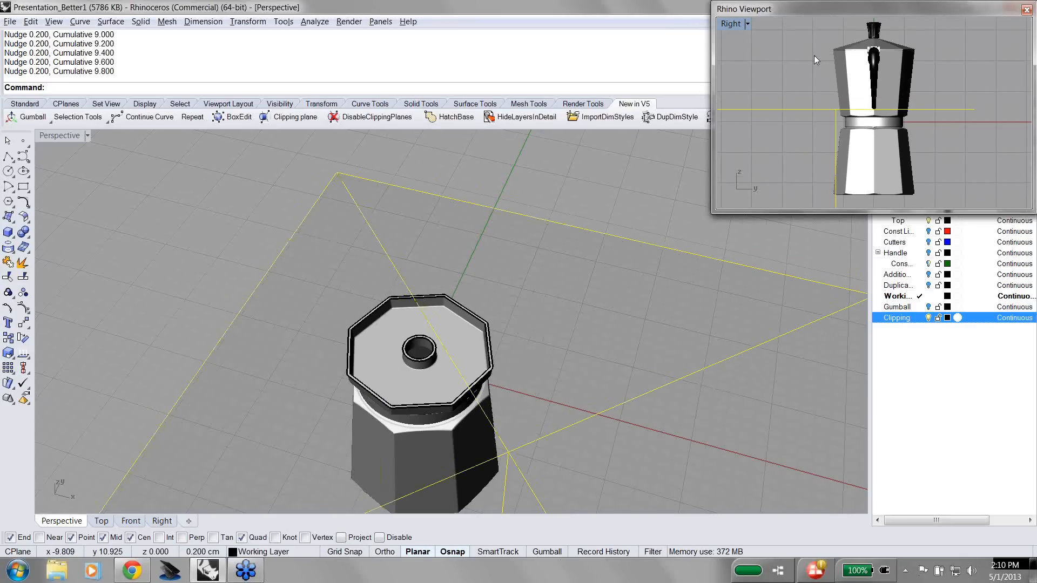
key("alt+Down")
key("alt+Down")
key("alt+Down")
key("alt+Down")
key("alt+Down")
key("alt+Down")
key("alt+Down")
key("alt+Down")
key("alt+Down")
key("alt+Down")
key("alt+Down")
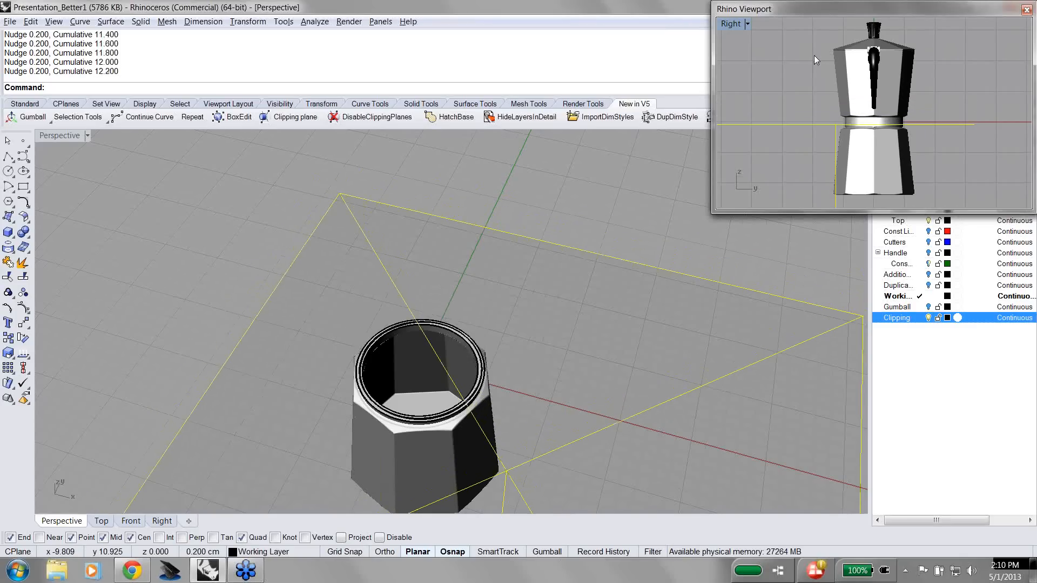
key("alt+Down")
key("alt+Down")
key("alt+Down")
key("alt+Down")
key("alt+Down")
key("alt+Down")
key("alt+Down")
key("alt+Down")
key("alt+Down")
key("alt+Down")
key("alt+Down")
key("alt+Down")
key("alt+Down")
key("alt+Down")
key("alt+Down")
key("alt+Down")
key("alt+Down")
key("alt+Down")
key("alt+Down")
key("alt+Down")
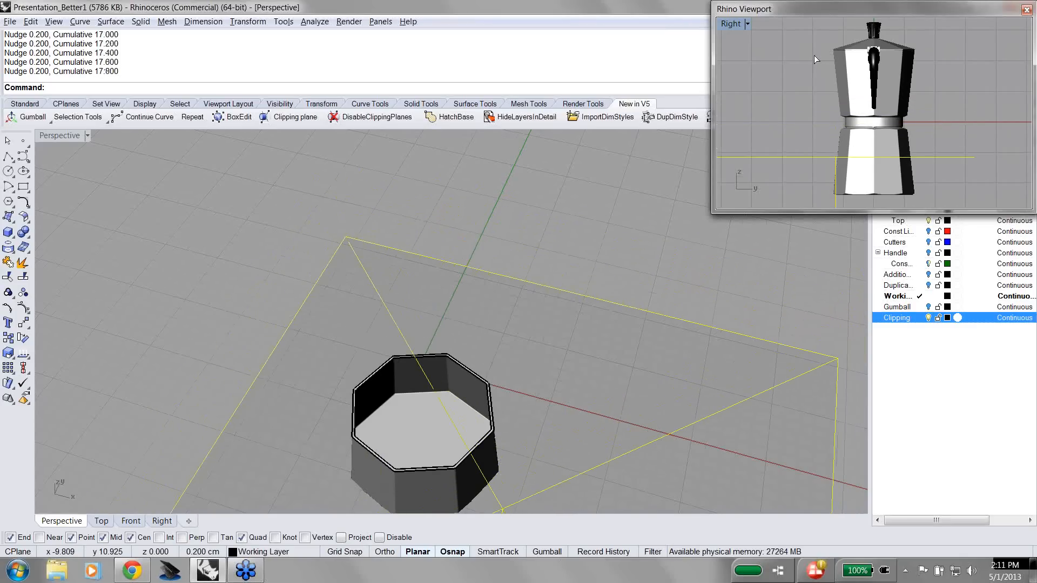
Step: Raise the clipping plane 17.2 cm in 0.2 cm nudges, from the pot's base through the collar to the upper chamber's rim
key("alt+Up")
key("alt+Up")
key("alt+Up")
key("alt+Up")
key("alt+Up")
key("alt+Up")
key("alt+Up")
key("alt+Up")
key("alt+Up")
key("alt+Up")
key("alt+Up")
key("alt+Up")
key("alt+Up")
key("alt+Up")
key("alt+Up")
key("alt+Up")
key("alt+Up")
key("alt+Up")
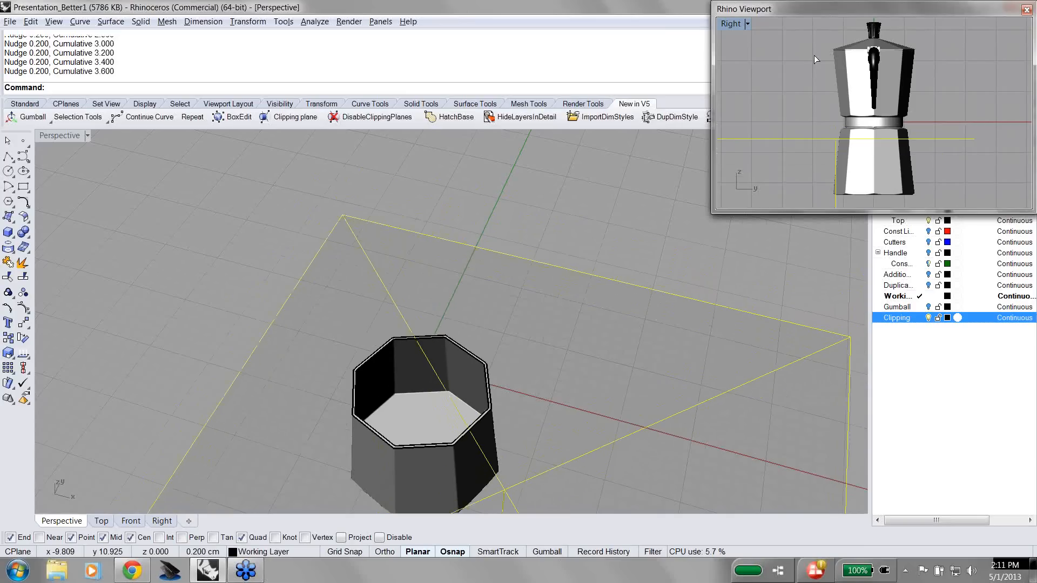
key("alt+Up")
key("alt+Up")
key("alt+Up")
key("alt+Up")
key("alt+Up")
key("alt+Up")
key("alt+Up")
key("alt+Up")
key("alt+Up")
key("alt+Up")
key("alt+Up")
key("alt+Up")
key("alt+Up")
key("alt+Up")
key("alt+Up")
key("alt+Up")
key("alt+Up")
key("alt+Up")
key("alt+Up")
key("alt+Up")
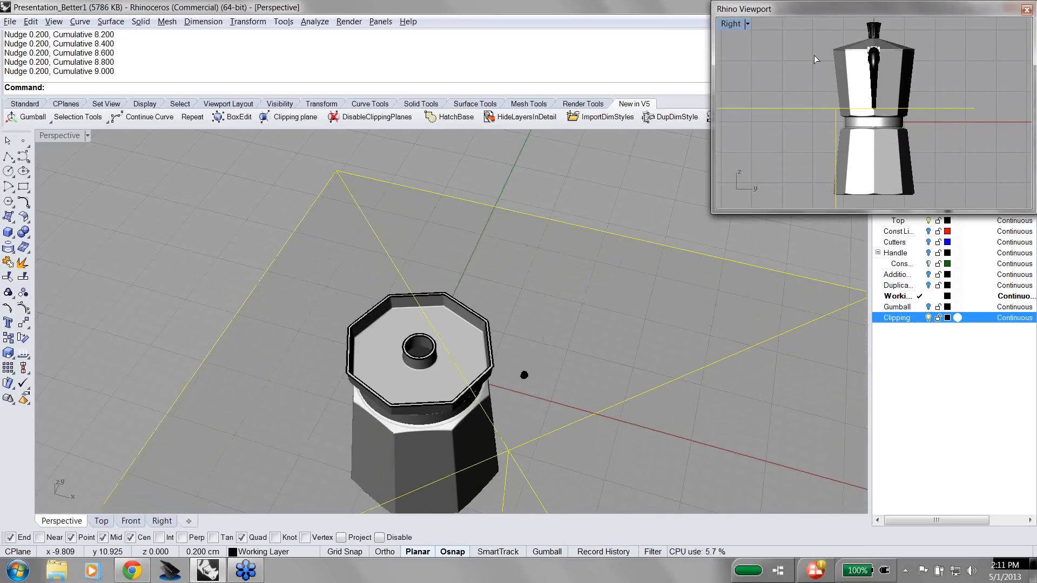
key("alt+Up")
key("alt+Up")
key("alt+Up")
key("alt+Up")
key("alt+Up")
key("alt+Up")
key("alt+Up")
key("alt+Up")
key("alt+Up")
key("alt+Up")
key("alt+Up")
key("alt+Up")
key("alt+Up")
key("alt+Up")
key("alt+Up")
key("alt+Up")
key("alt+Up")
key("alt+Up")
key("alt+Up")
key("alt+Up")
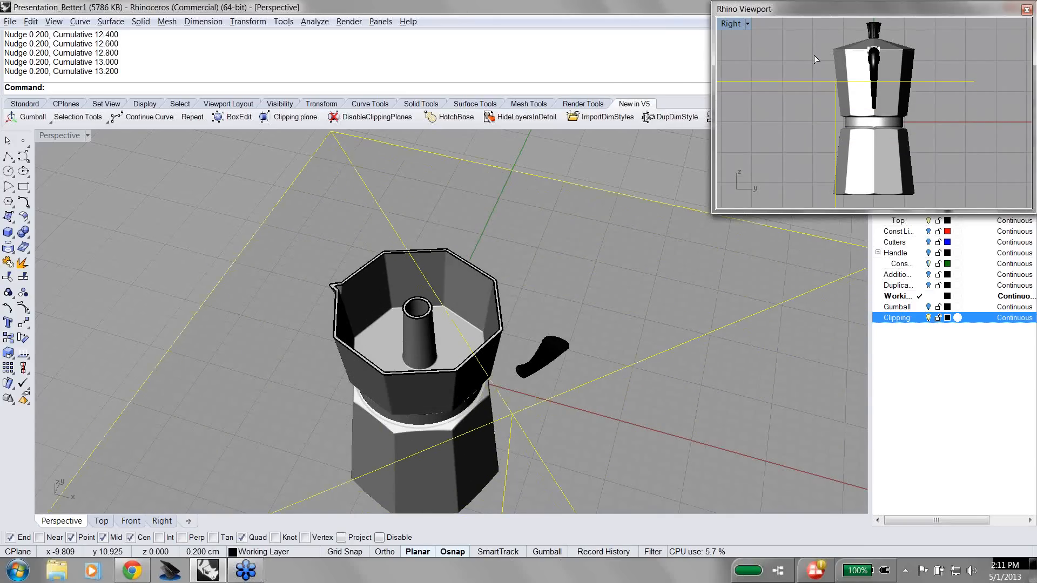
key("alt+Up")
key("alt+Up")
key("alt+Up")
key("alt+Up")
key("alt+Up")
key("alt+Up")
key("alt+Up")
key("alt+Up")
key("alt+Up")
key("alt+Up")
key("alt+Up")
key("alt+Up")
key("alt+Up")
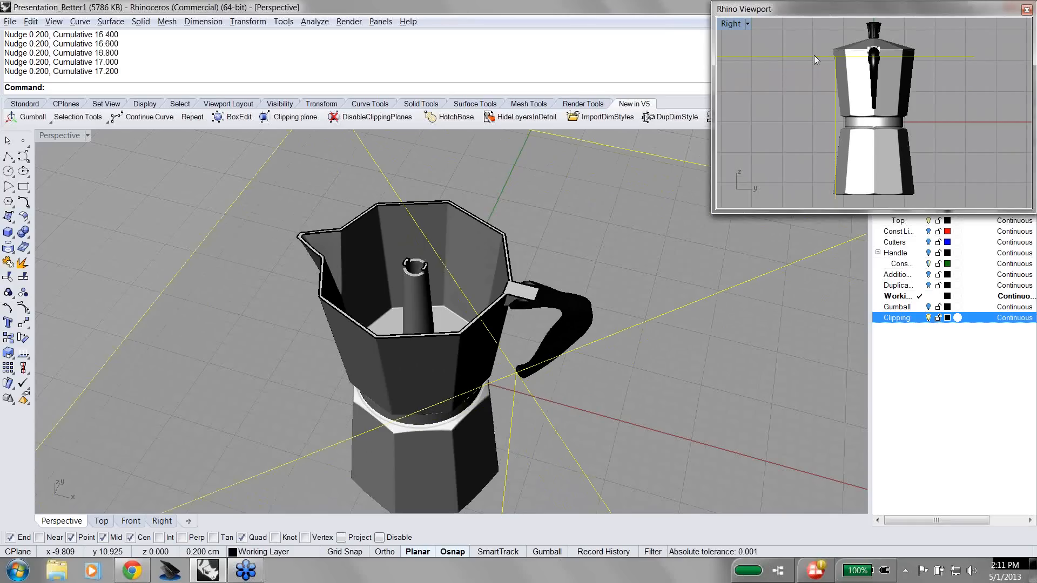
Step: Lower the clipping plane 4.6 cm in 0.2 cm nudges, from near the rim to the middle of the upper chamber
key("alt+Down")
key("alt+Down")
key("alt+Down")
key("alt+Down")
key("alt+Down")
key("alt+Down")
key("alt+Down")
key("alt+Down")
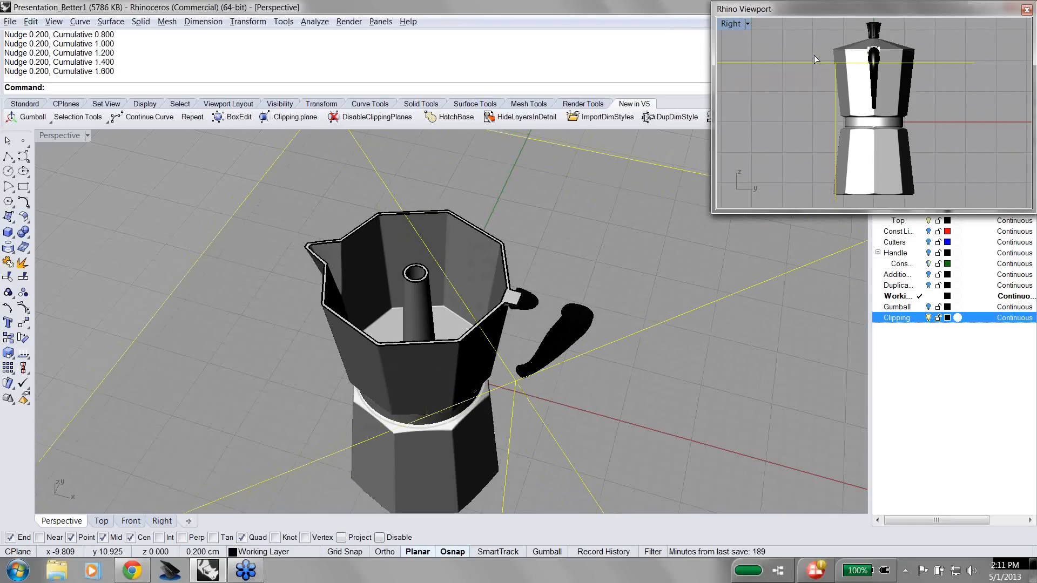
key("alt+Down")
key("alt+Down")
key("alt+Down")
key("alt+Down")
key("alt+Down")
key("alt+Down")
key("alt+Down")
key("alt+Down")
key("alt+Down")
key("alt+Down")
key("alt+Down")
key("alt+Down")
key("alt+Down")
key("alt+Down")
key("alt+Down")
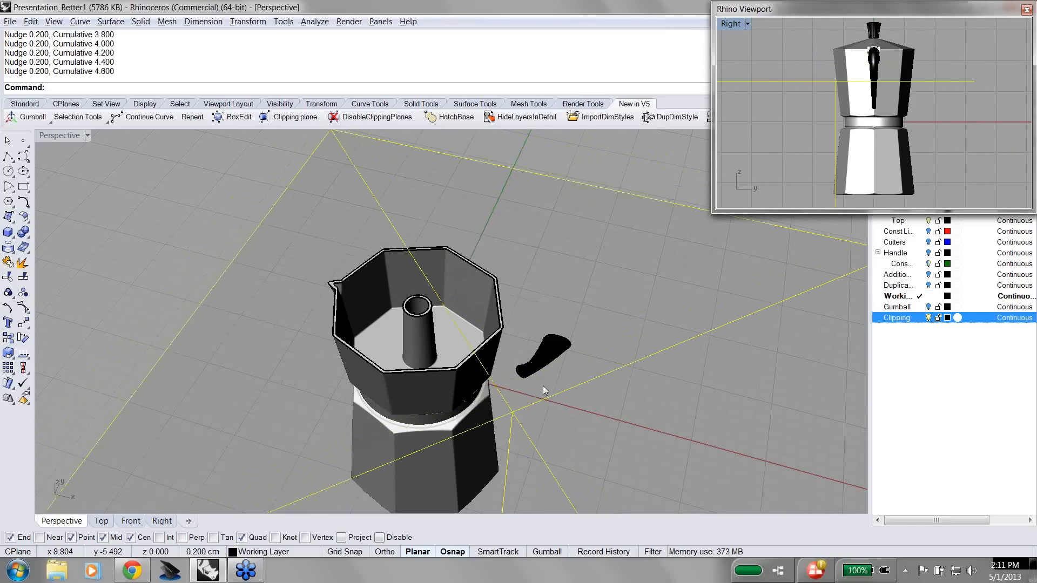
Step: Get a close view into the cut upper chamber in Perspective and nudge the clipping plane 0.4 cm sideways
right_click(342, 309)
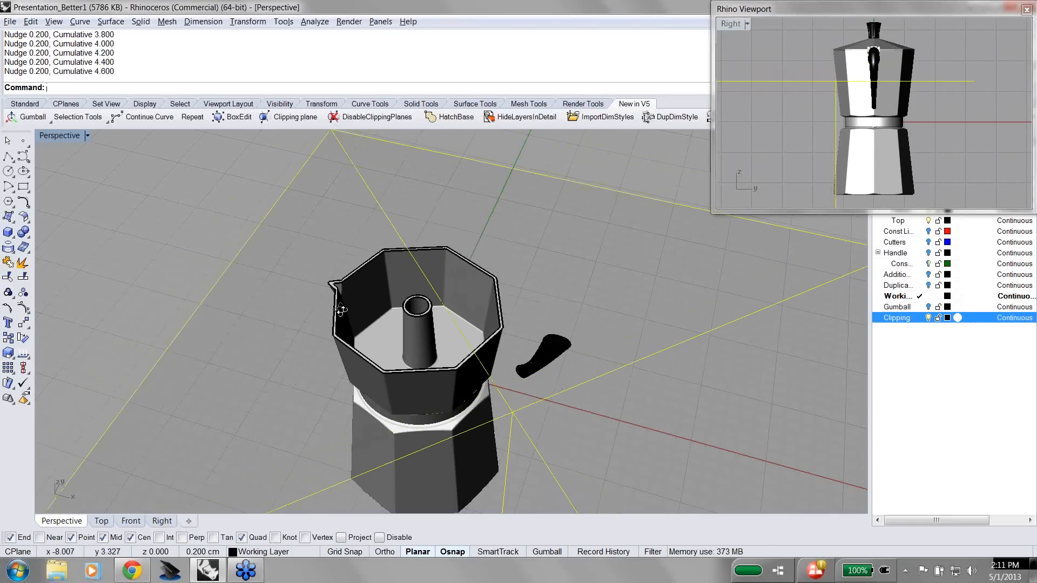
right_click_drag(341, 309, 410, 356)
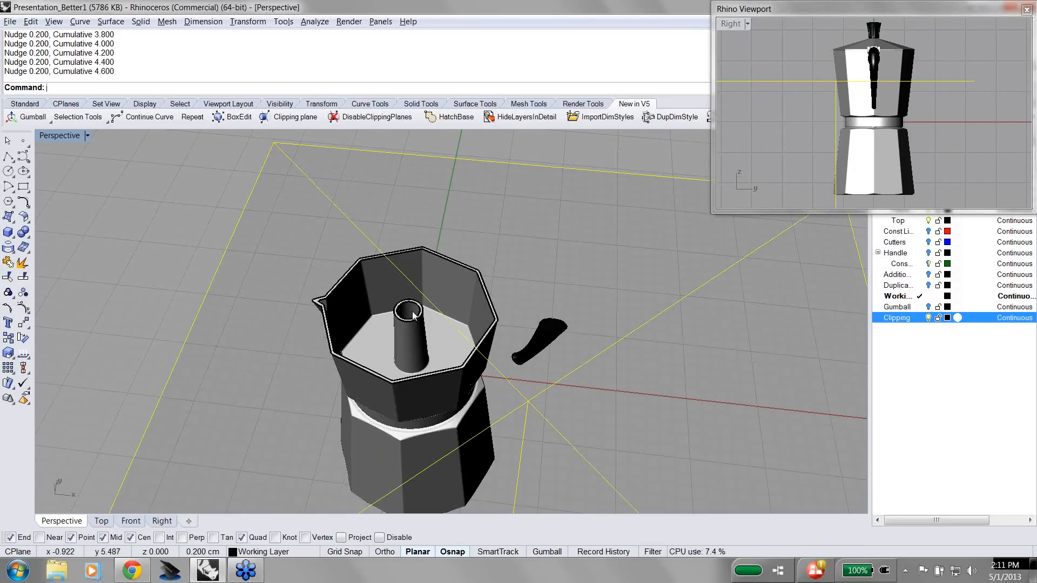
scroll(413, 315, "up", 5)
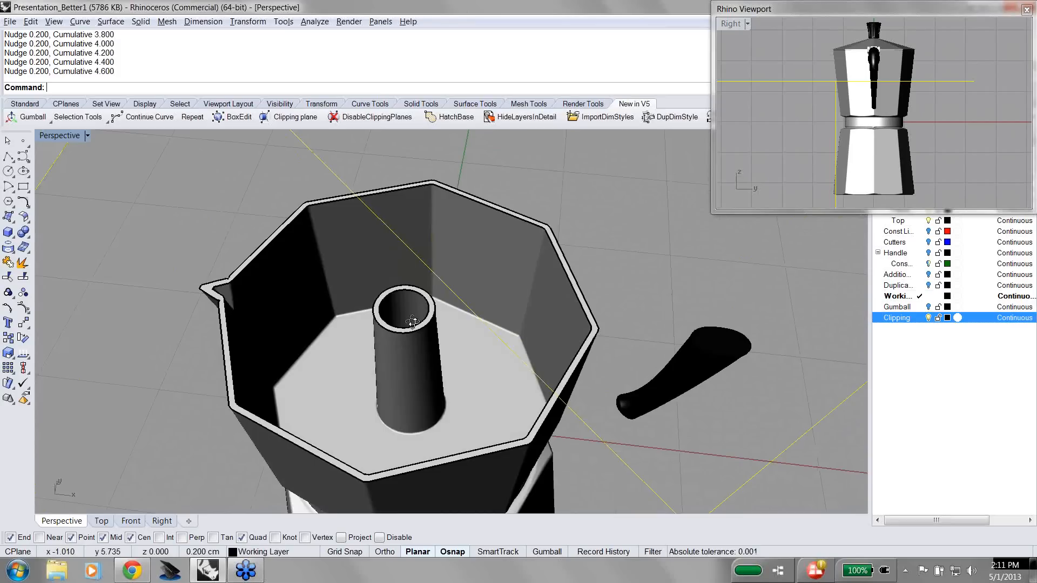
right_click_drag(413, 323, 415, 296)
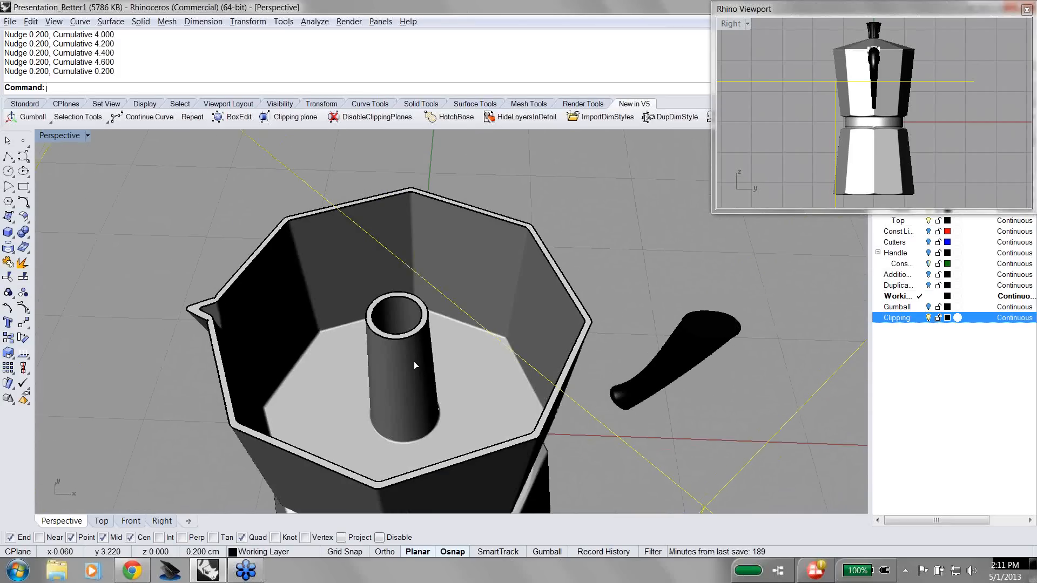
key("alt+Down")
key("alt+Down")
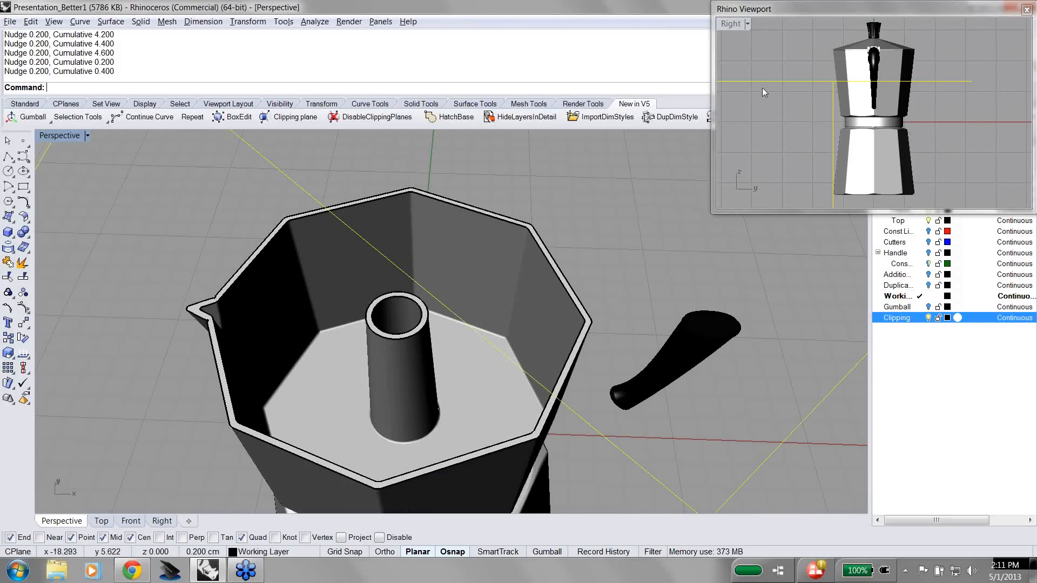
Step: Activate the floating Right view and lower the clipping plane 4 cm in 0.2 cm nudges, to just above the upper chamber's floor
left_click(764, 82)
key("alt+Down")
key("alt+Down")
key("alt+Down")
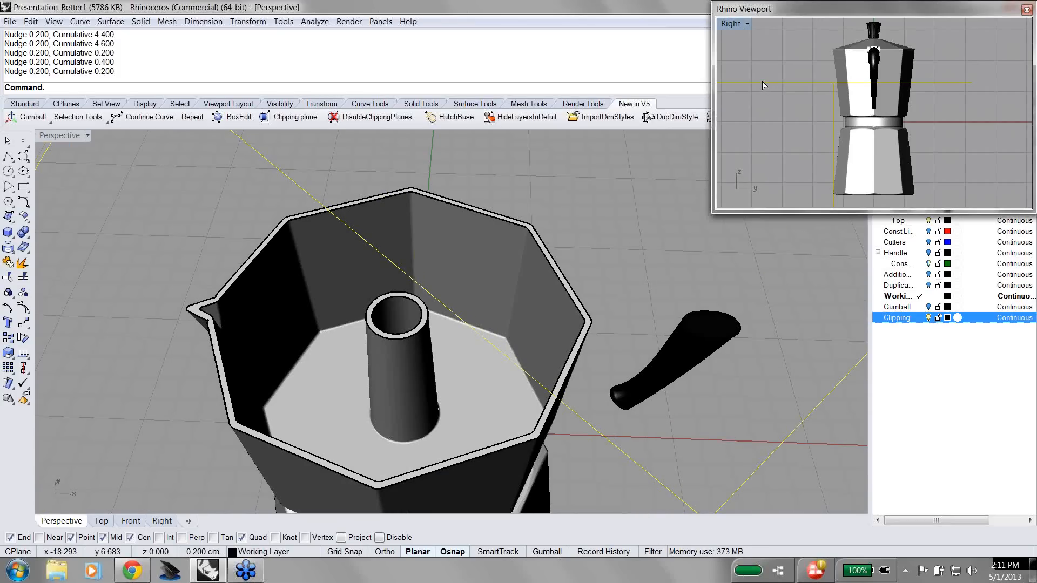
key("alt+Down")
key("alt+Down")
key("alt+Down")
key("alt+Down")
key("alt+Down")
key("alt+Down")
key("alt+Down")
key("alt+Down")
key("alt+Down")
key("alt+Down")
key("alt+Down")
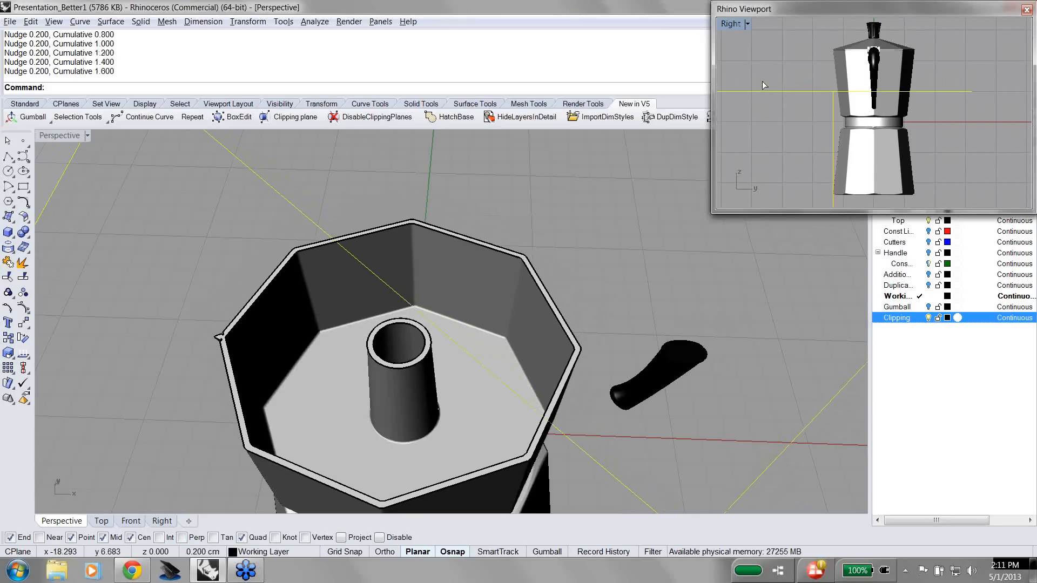
key("alt+Down")
key("alt+Down")
key("alt+Down")
key("alt+Down")
key("alt+Down")
key("alt+Down")
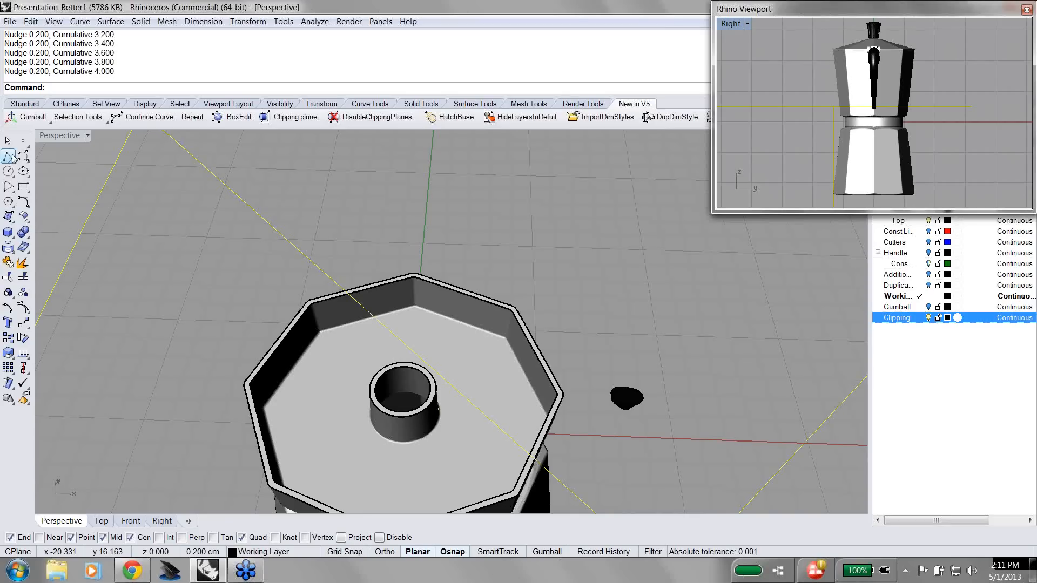
left_click(23, 142)
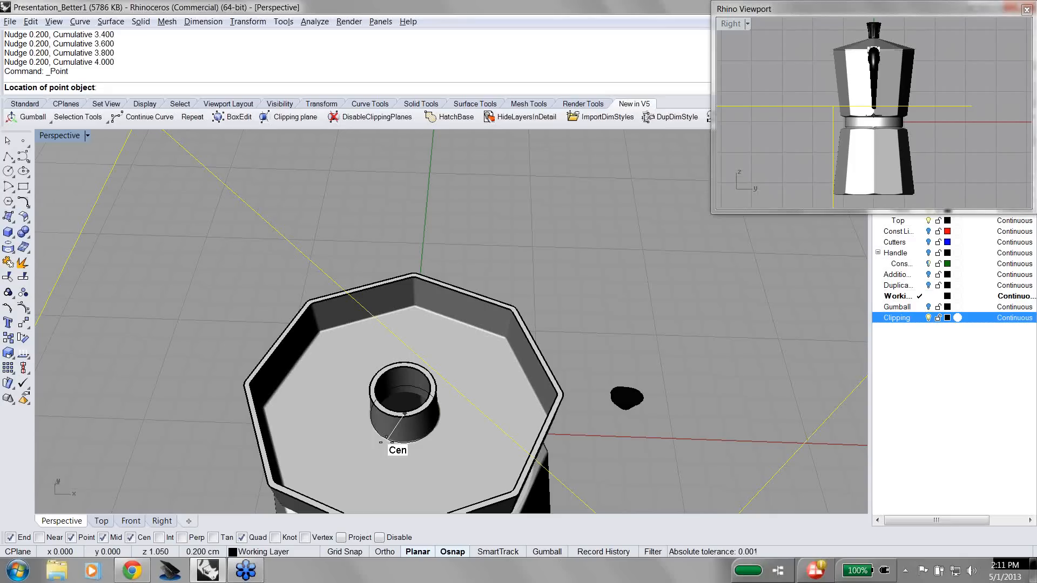
scroll(387, 437, "down", 3)
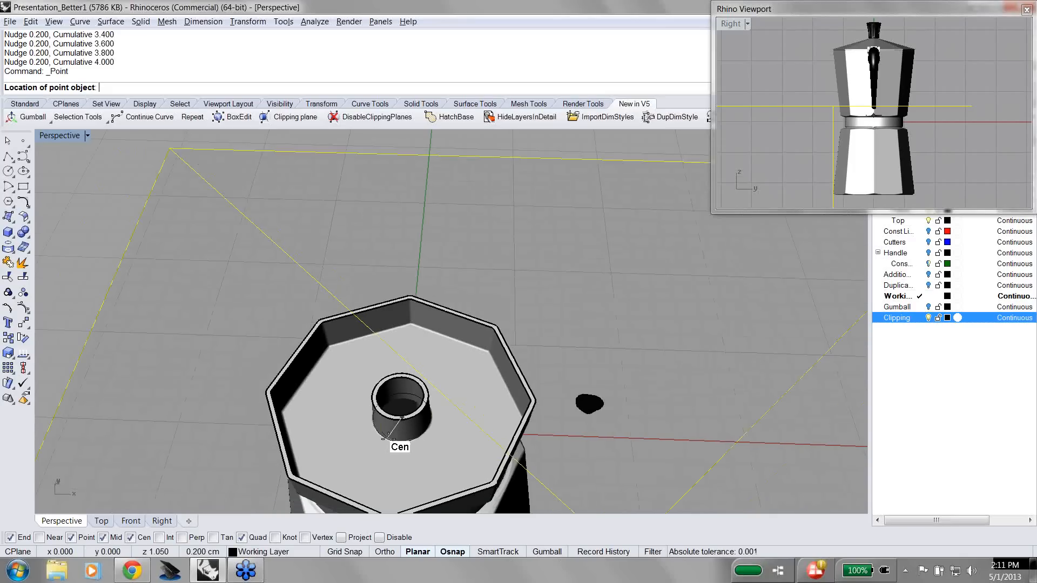
right_click_drag(438, 425, 446, 281, "shift")
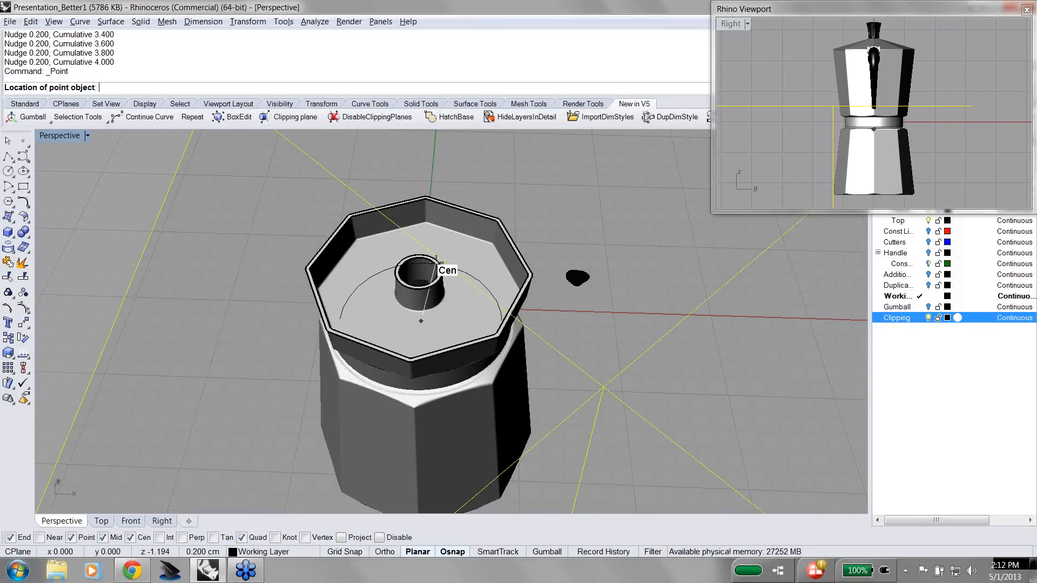
right_click_drag(444, 286, 406, 252)
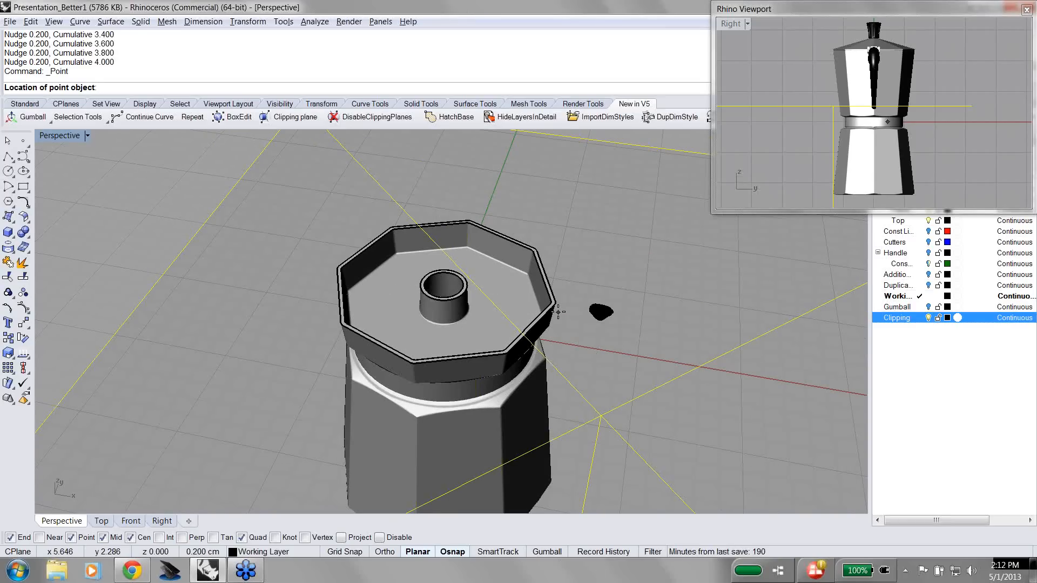
key("Escape")
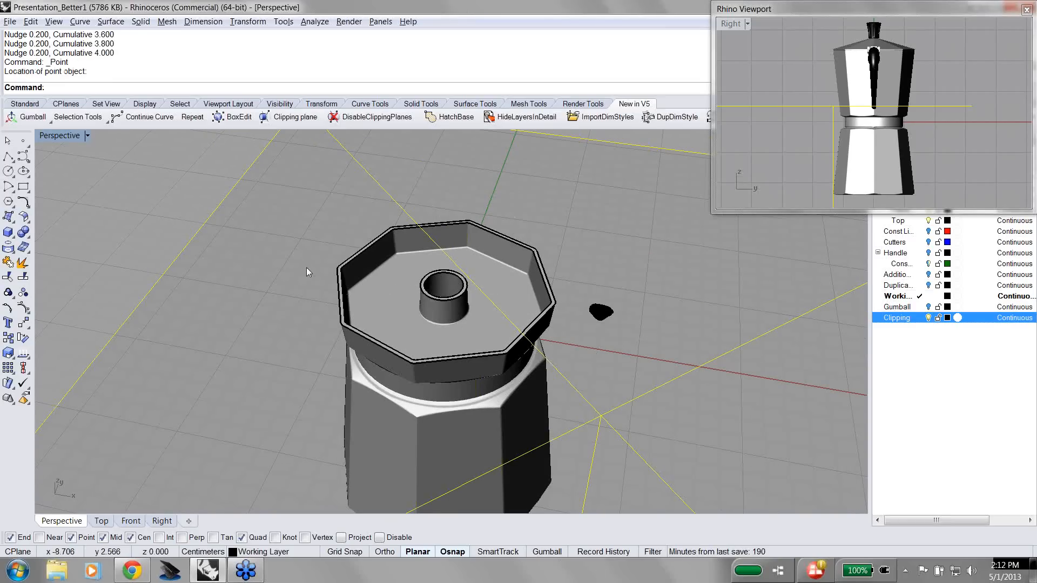
Step: Delete the clipping plane and bring the whole coffee pot into view in Perspective
key("Delete")
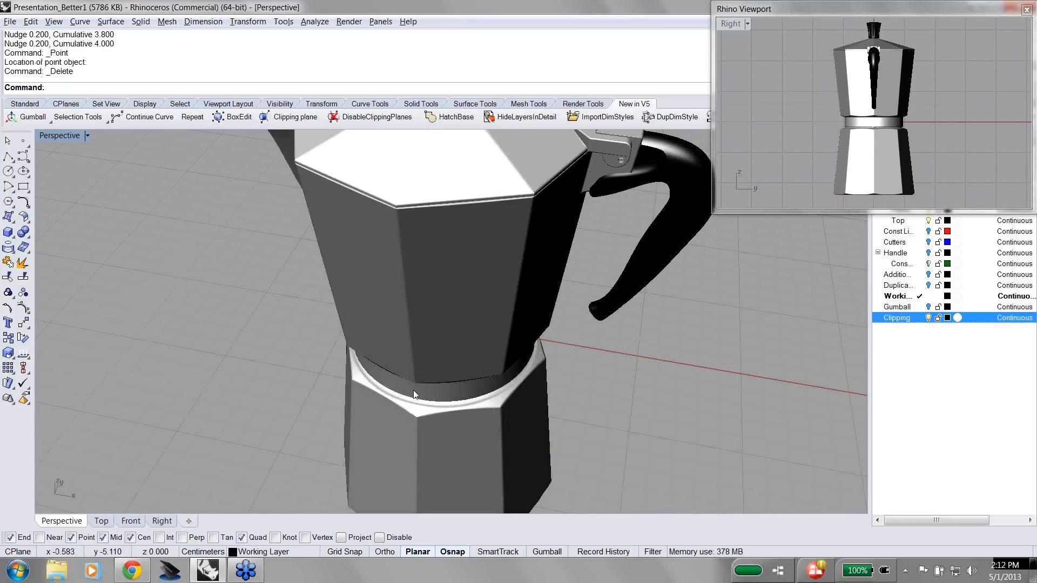
scroll(414, 394, "down", 2)
scroll(423, 386, "down", 2)
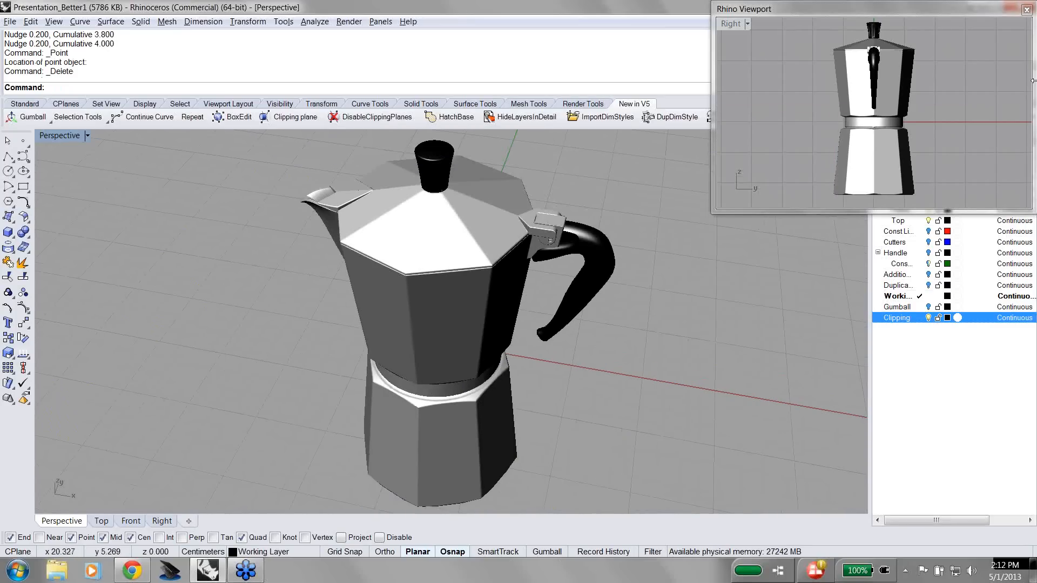
Step: Close the floating Right viewport and restore the maximized Perspective viewport to the four-viewport layout
left_click(1027, 10)
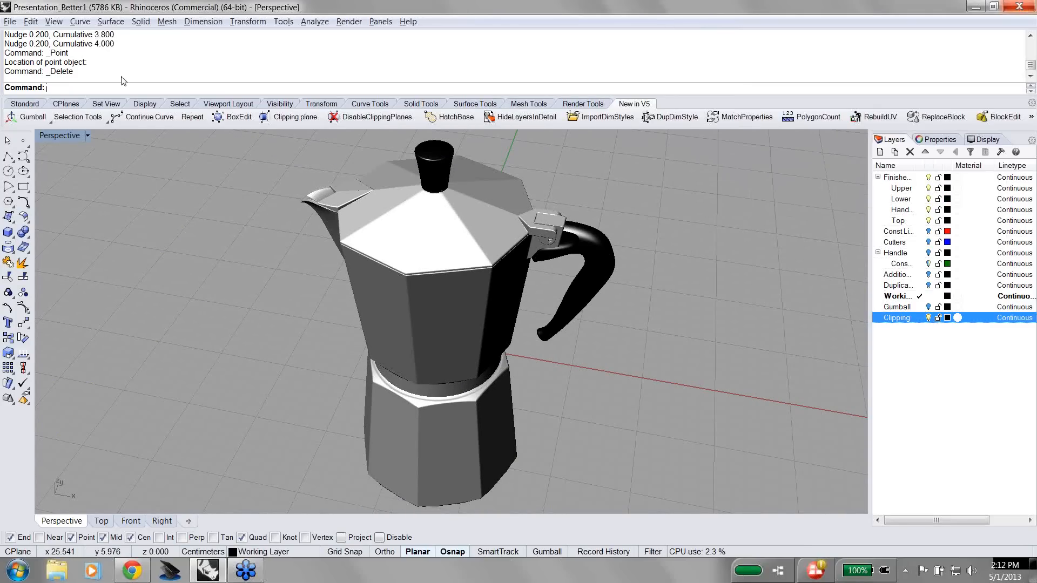
double_click(59, 135)
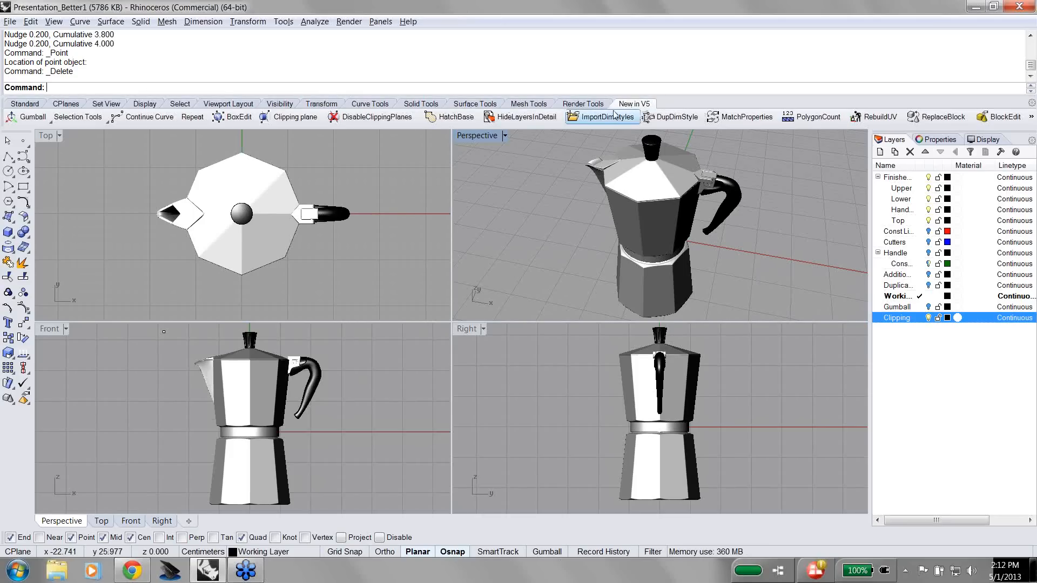
Step: Show the Render Tools toolbar and examine the list of toolbar tabs that can be shown or hidden
left_click(594, 104)
right_click(594, 104)
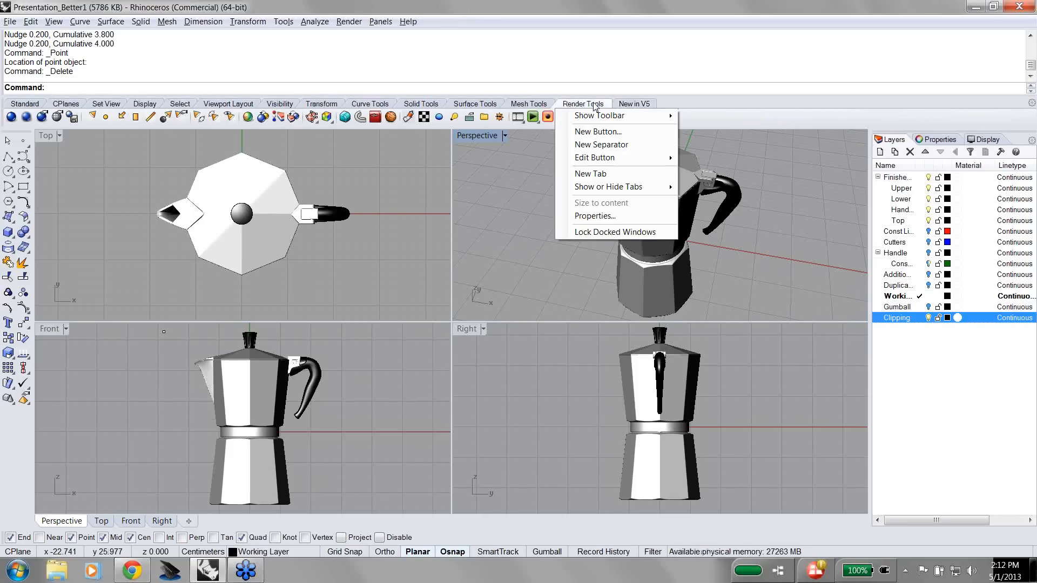
mouse_move(614, 187)
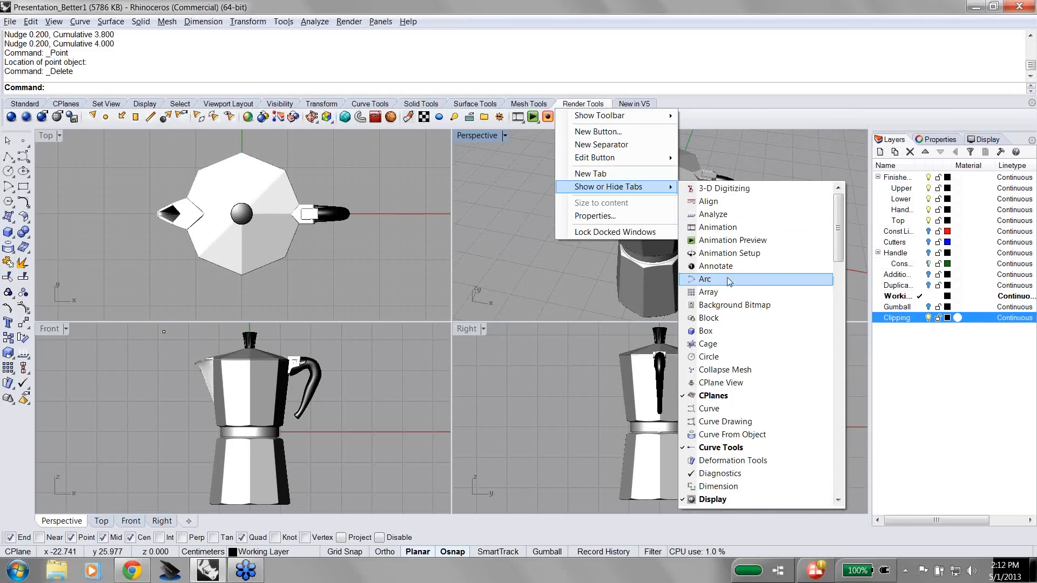
scroll(767, 369, "down", 8)
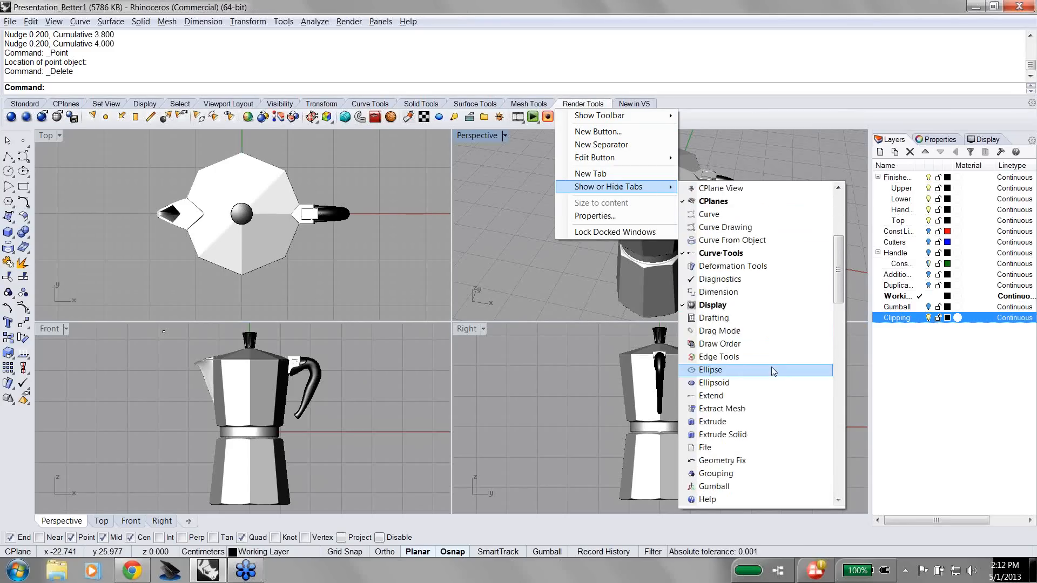
scroll(772, 368, "down", 9)
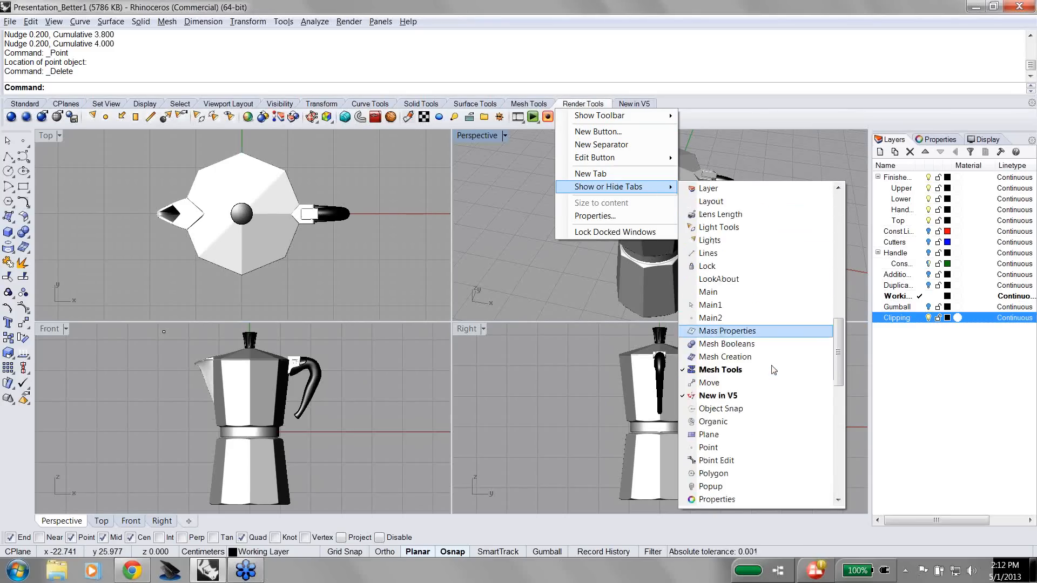
scroll(772, 370, "down", 10)
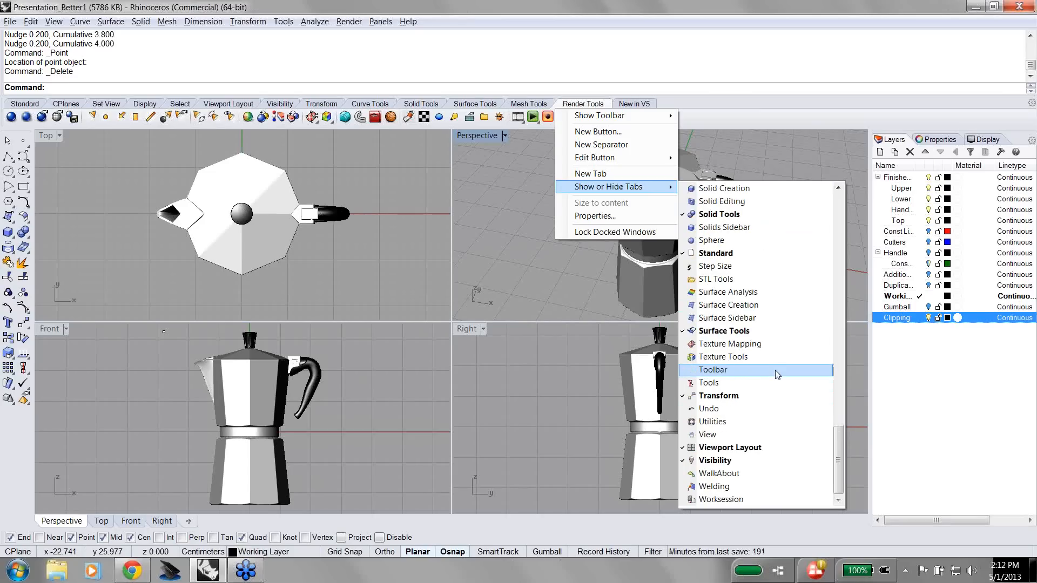
scroll(776, 371, "up", 3)
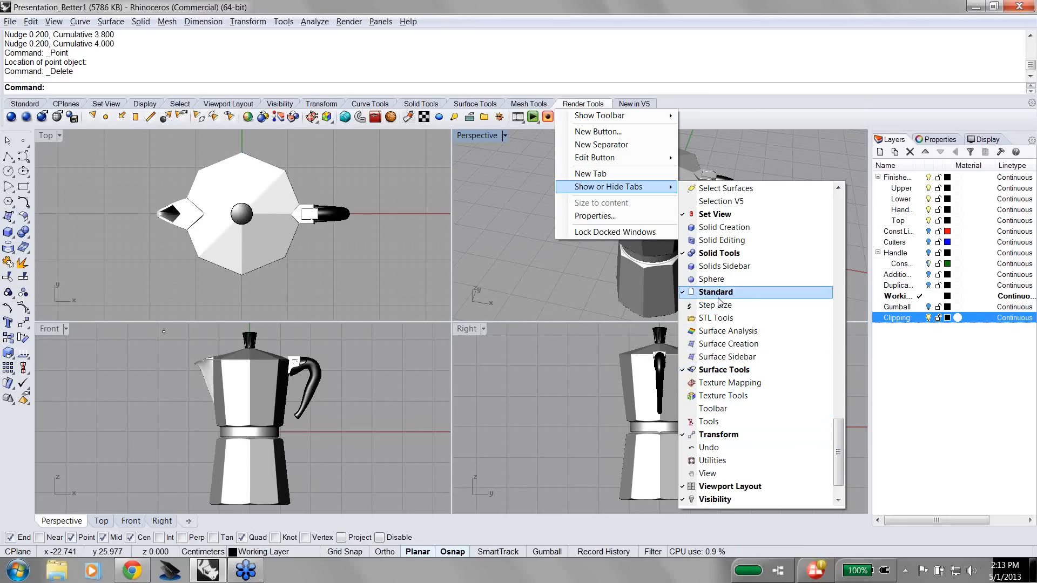
scroll(738, 346, "up", 3)
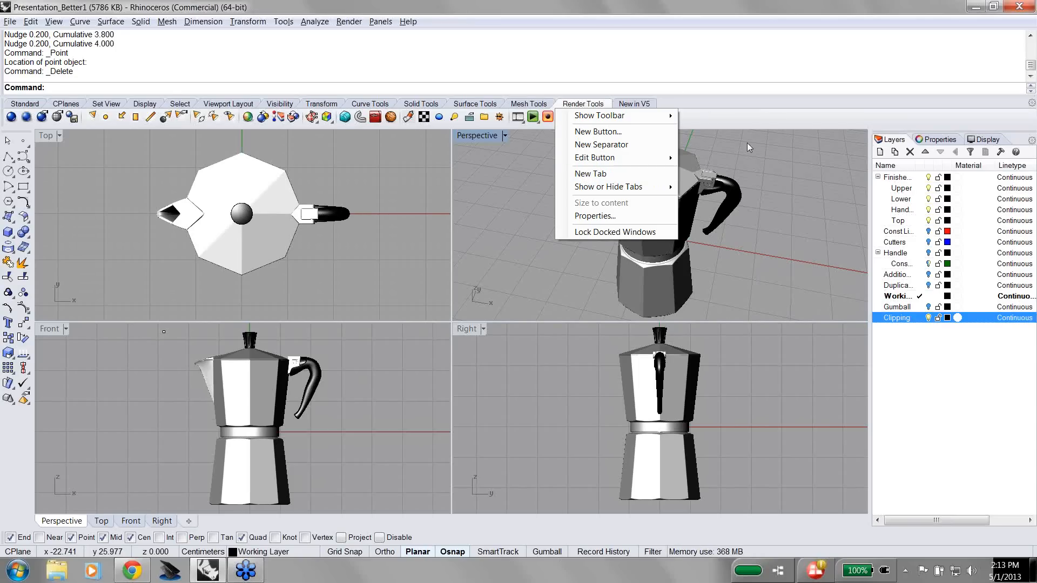
left_click(774, 193)
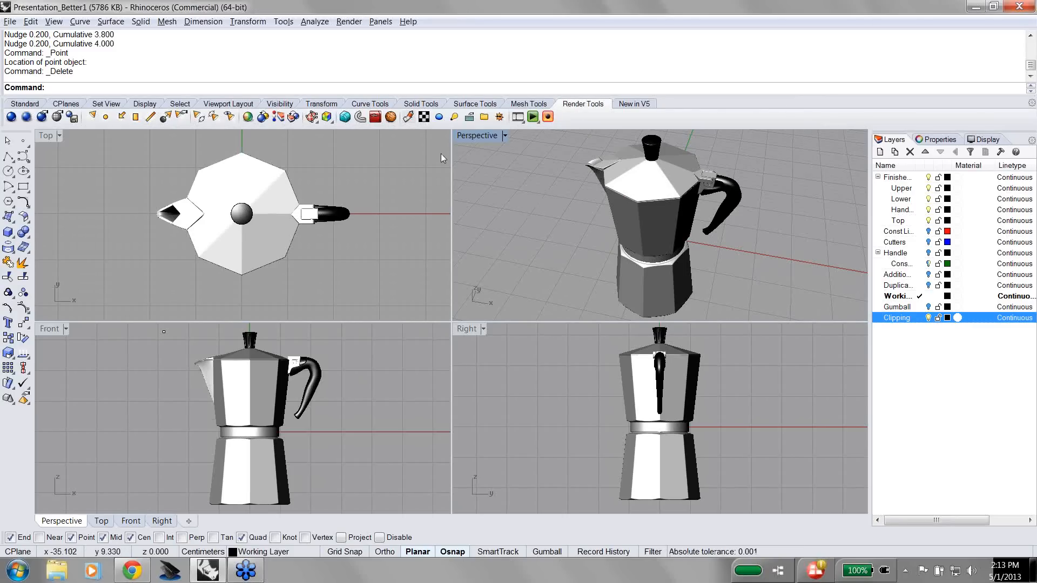
Step: Tear the view tools palette off the Standard toolbar, dock it beside the command history and widen it to fit all its tools
left_click(25, 104)
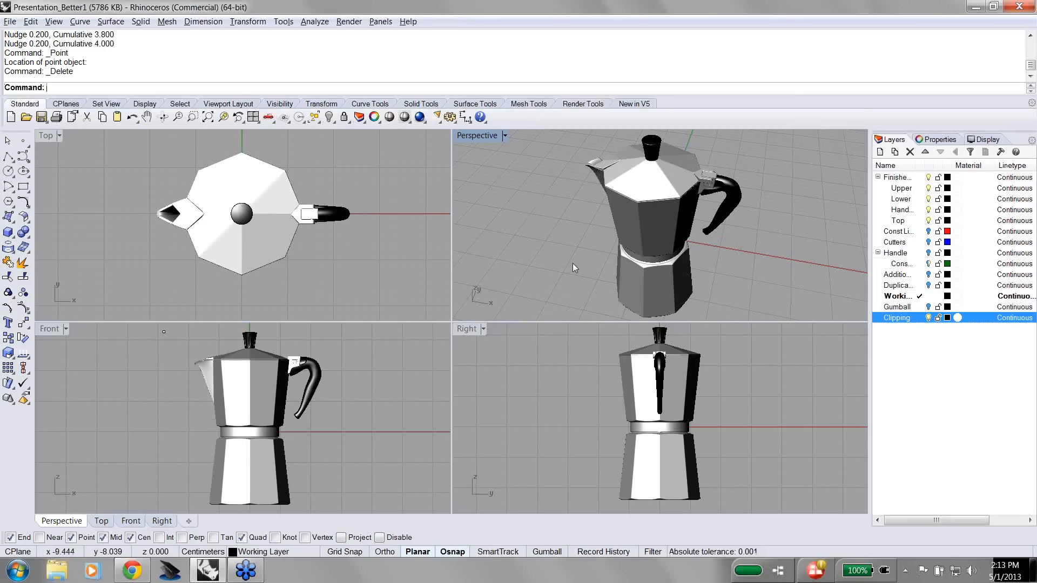
left_click(272, 121)
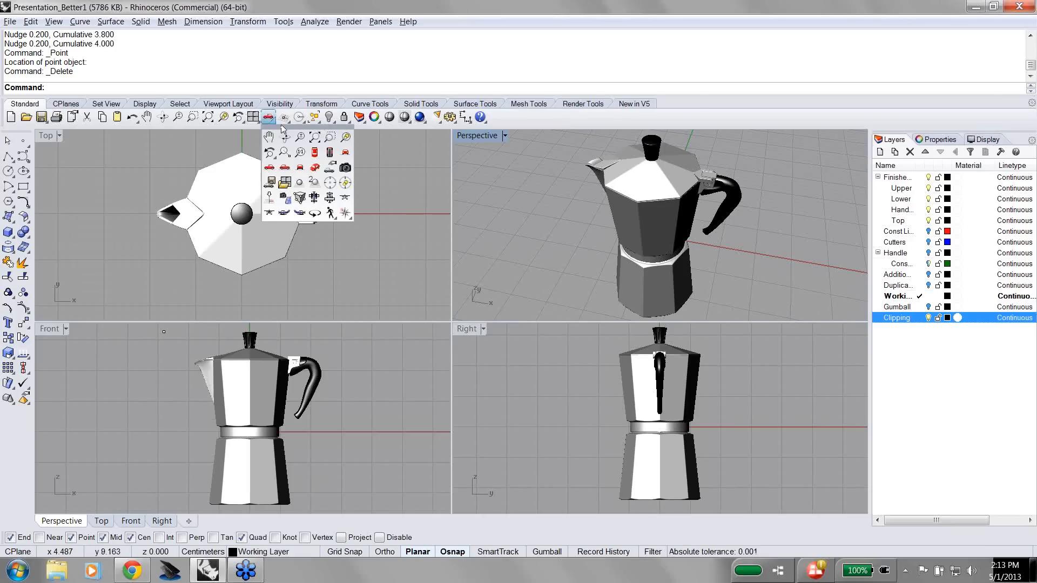
left_click_drag(282, 128, 999, 62)
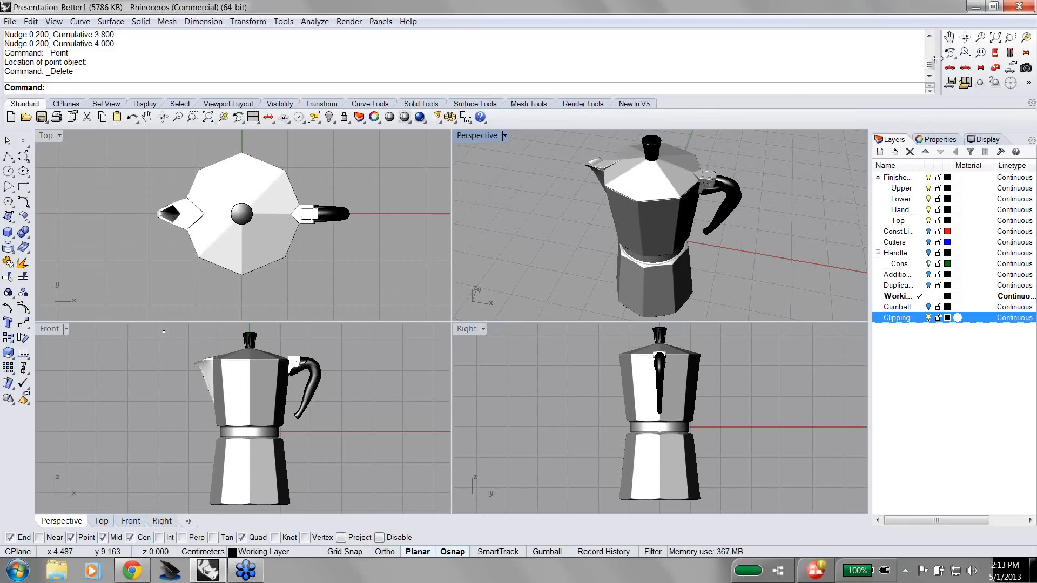
left_click_drag(937, 58, 870, 57)
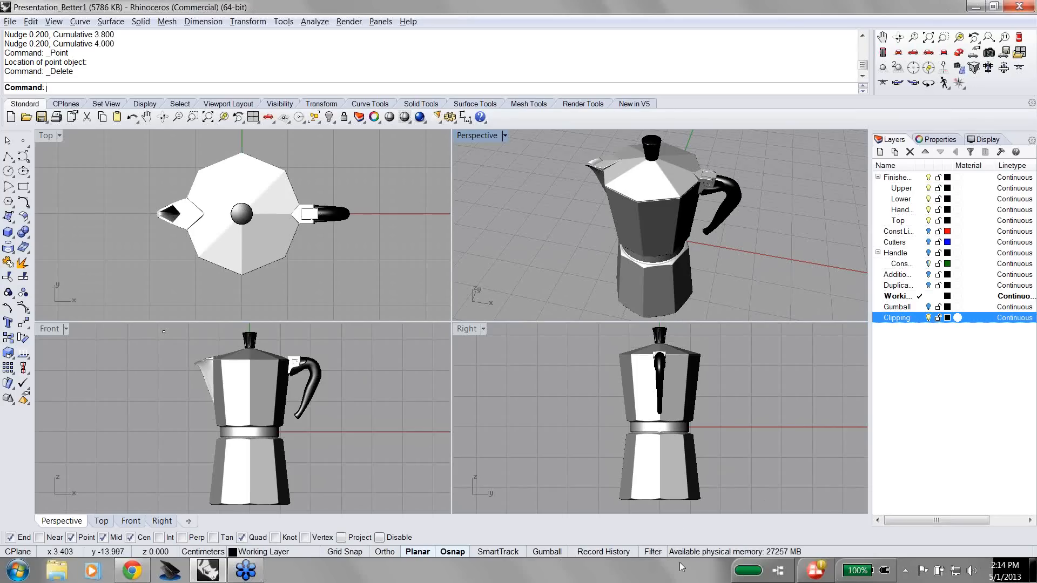
Step: Show the selection filter and try to select the coffee pot with Polysurfaces excluded, allowing Polysurfaces again at the end
left_click(652, 552)
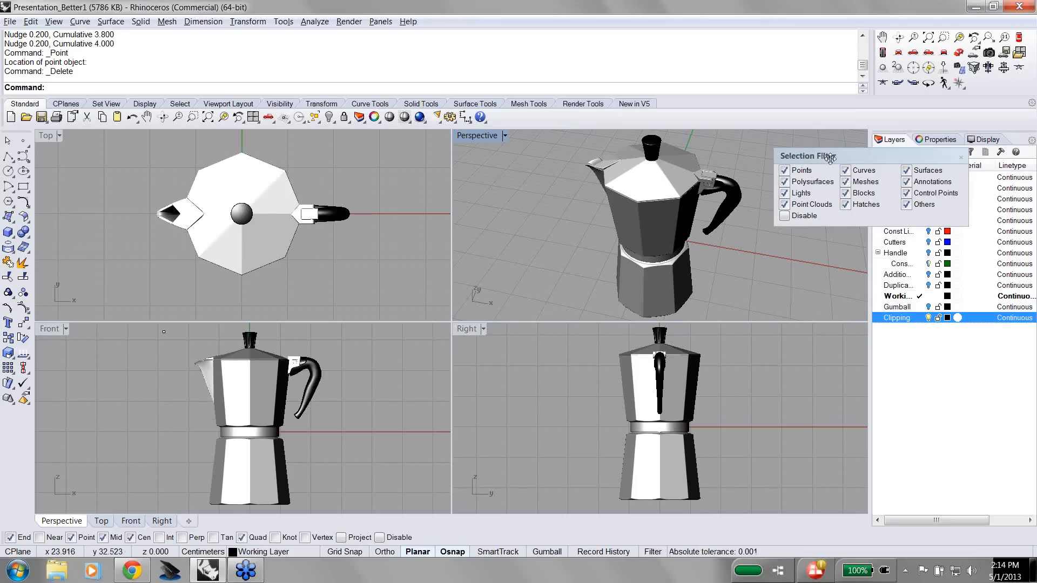
left_click(784, 181)
left_click_drag(584, 146, 517, 146)
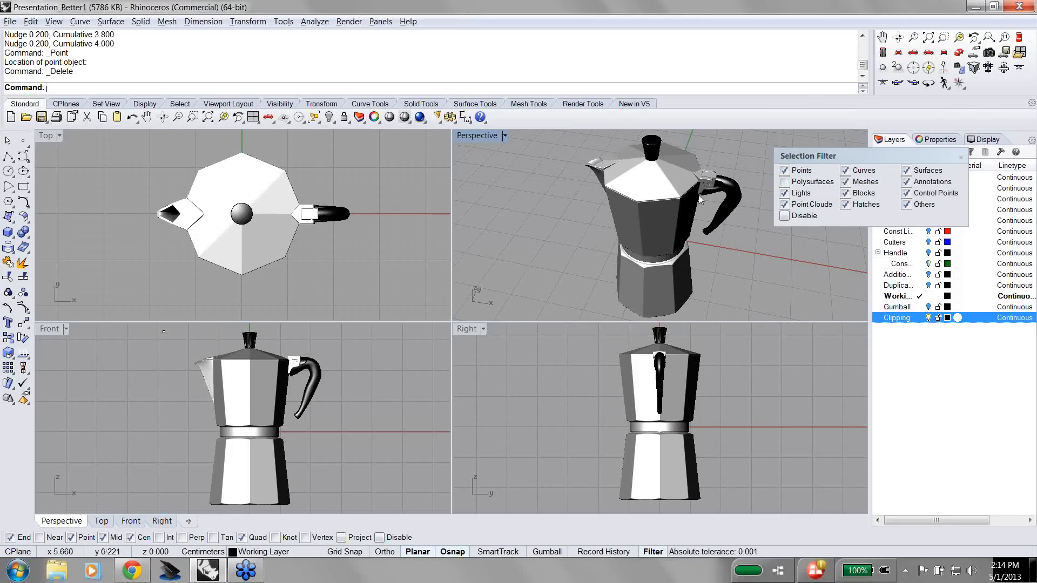
left_click(786, 182)
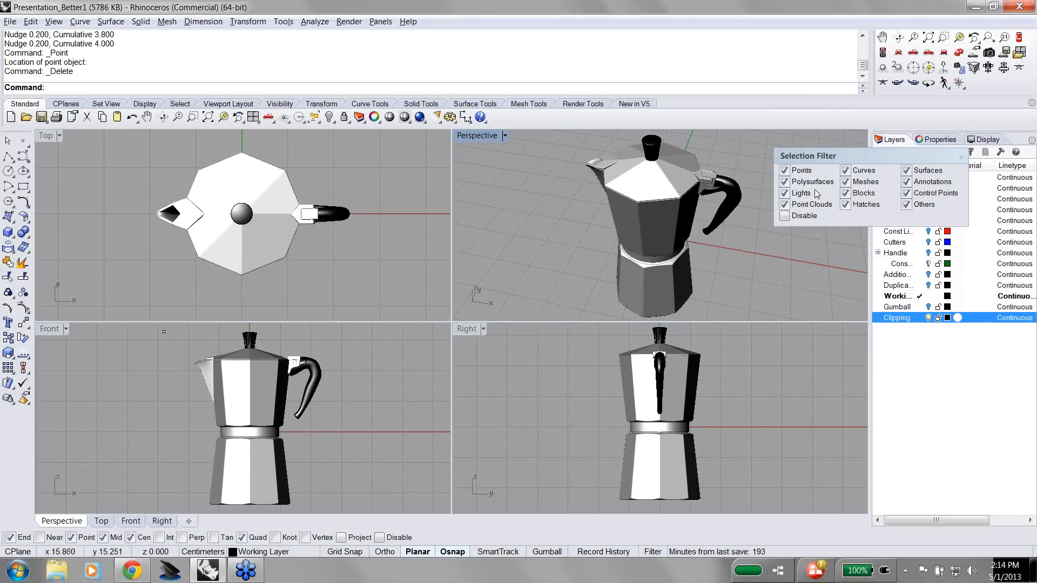
Step: Isolate Meshes in the selection filter and Quad in the object snaps, restoring the full set of options each time
right_click(846, 186)
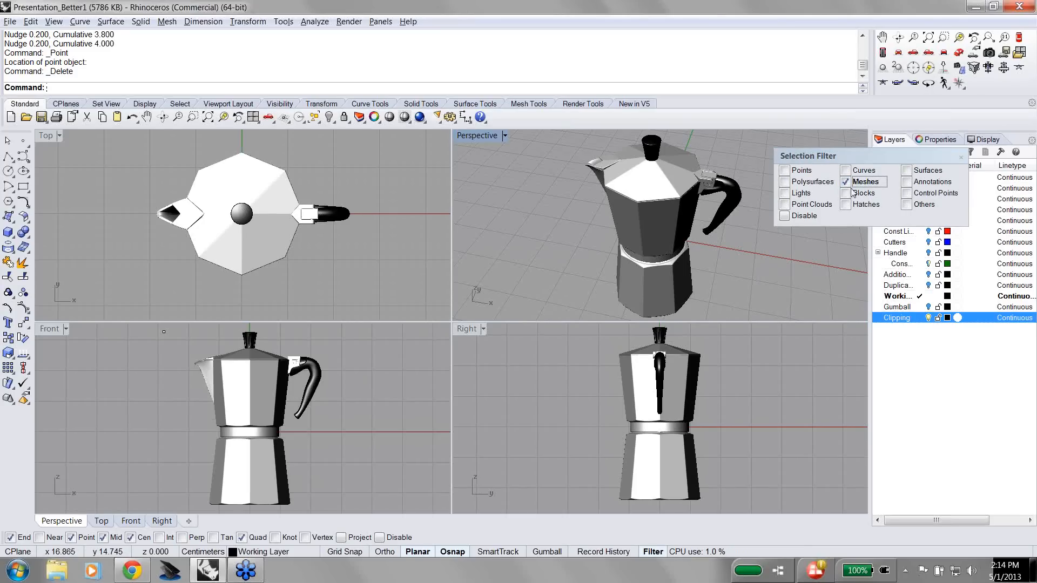
right_click(846, 185)
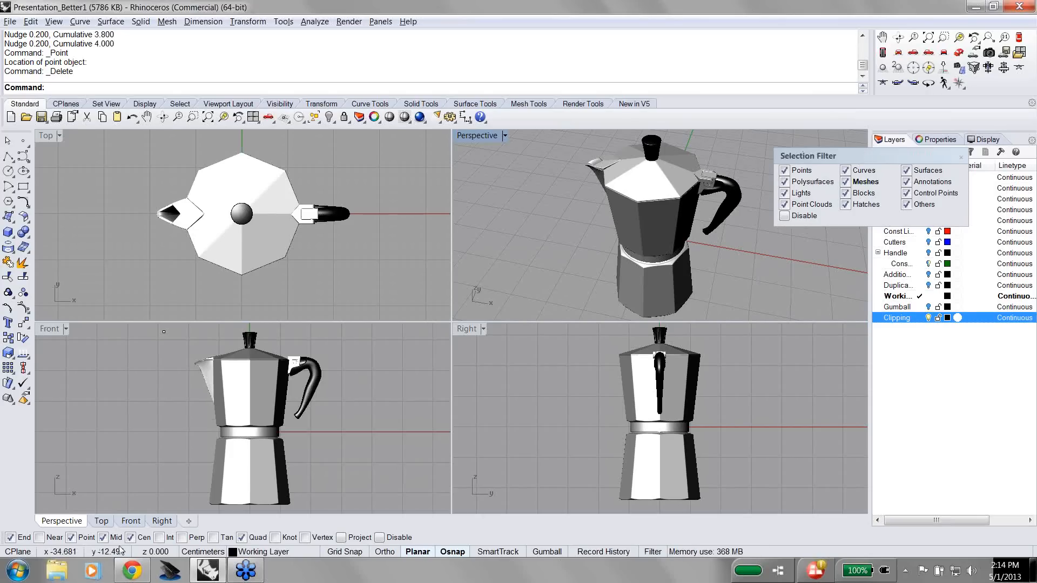
right_click(244, 538)
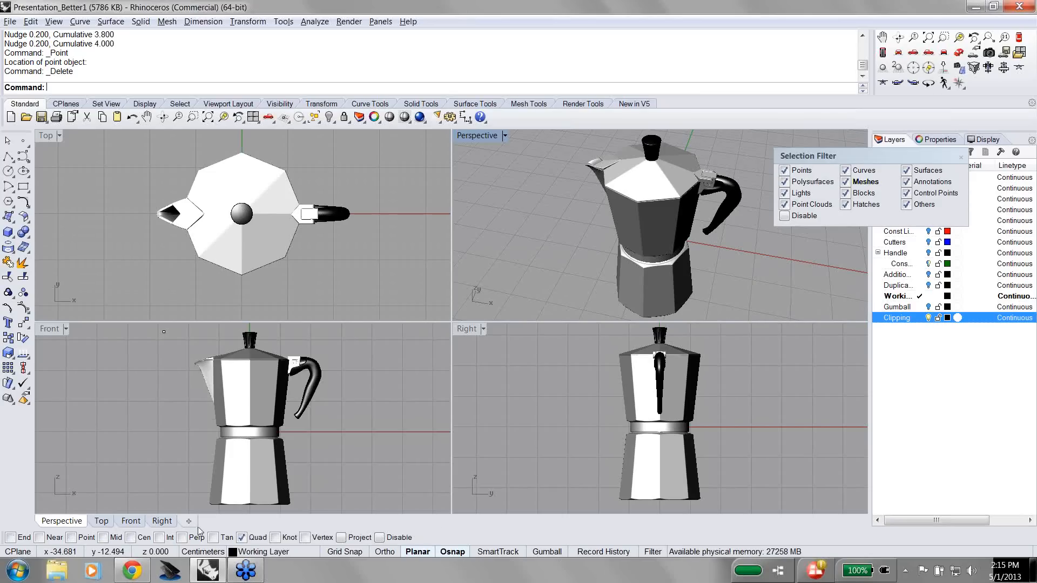
right_click(243, 538)
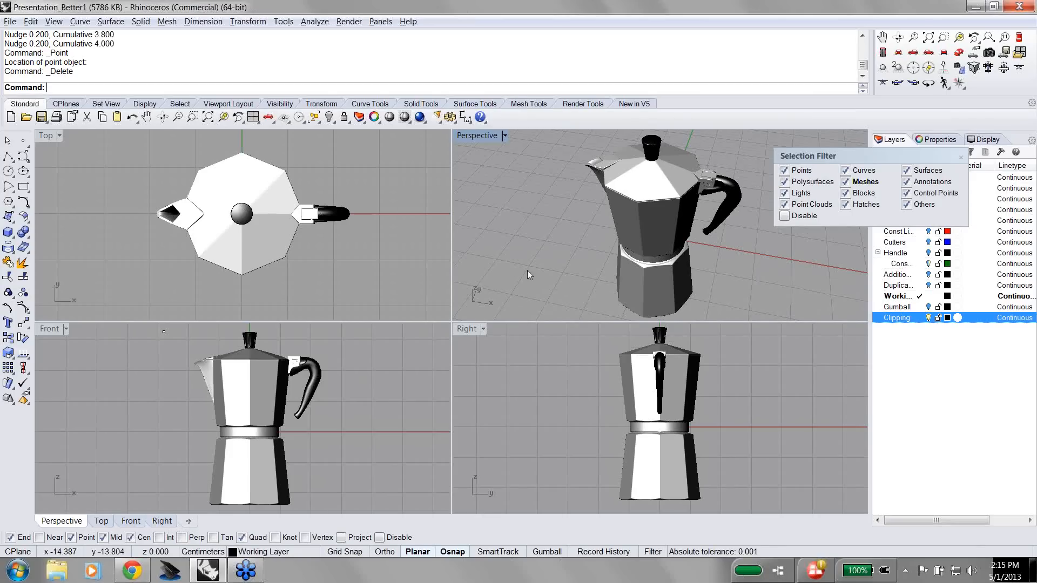
Step: Dock the selection filter between the command history and the view tools palette, and widen it to fit all its options
left_click_drag(852, 157, 841, 56)
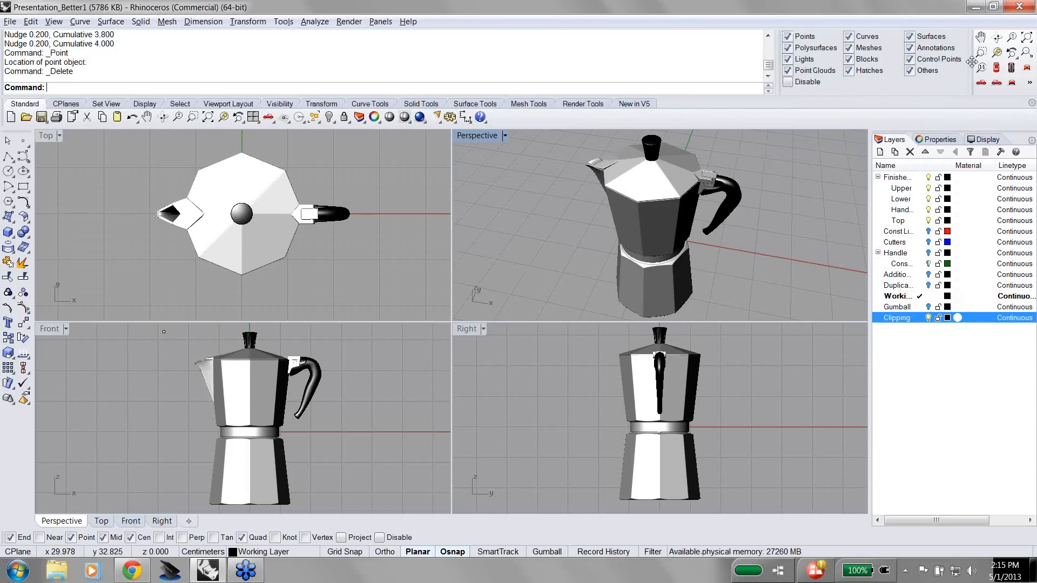
left_click_drag(964, 70, 851, 27)
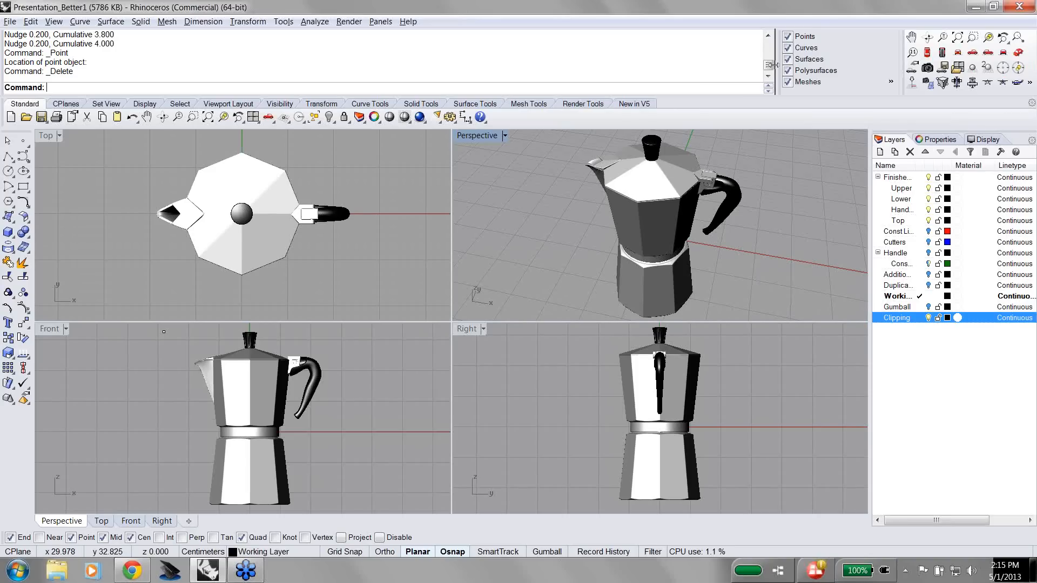
left_click_drag(777, 60, 695, 61)
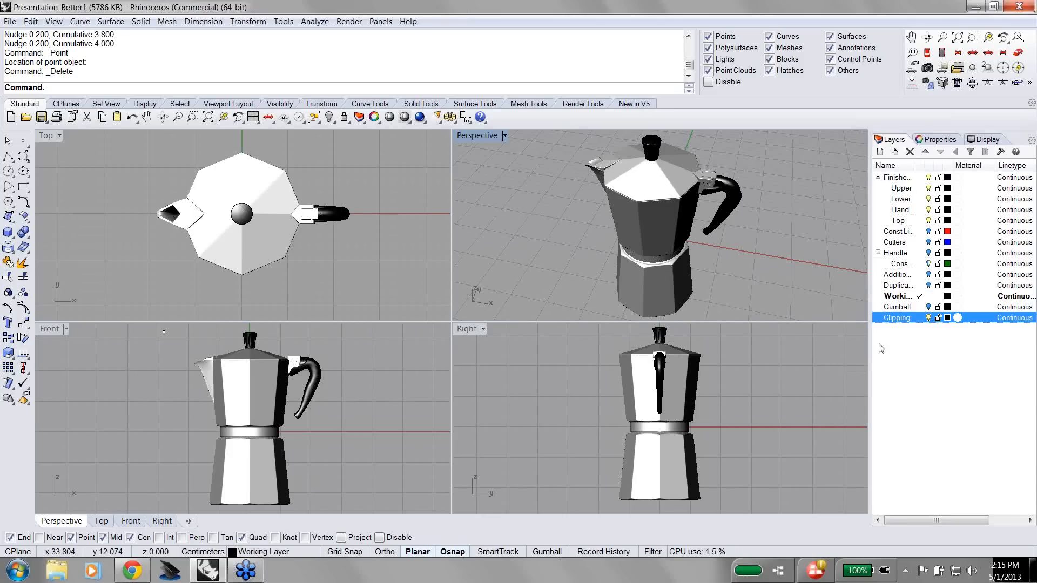
Step: Make the Clipping layer current, switch back to the Working Layer, and widen the docked Layers panel to reveal the Print Width column
left_click(918, 318)
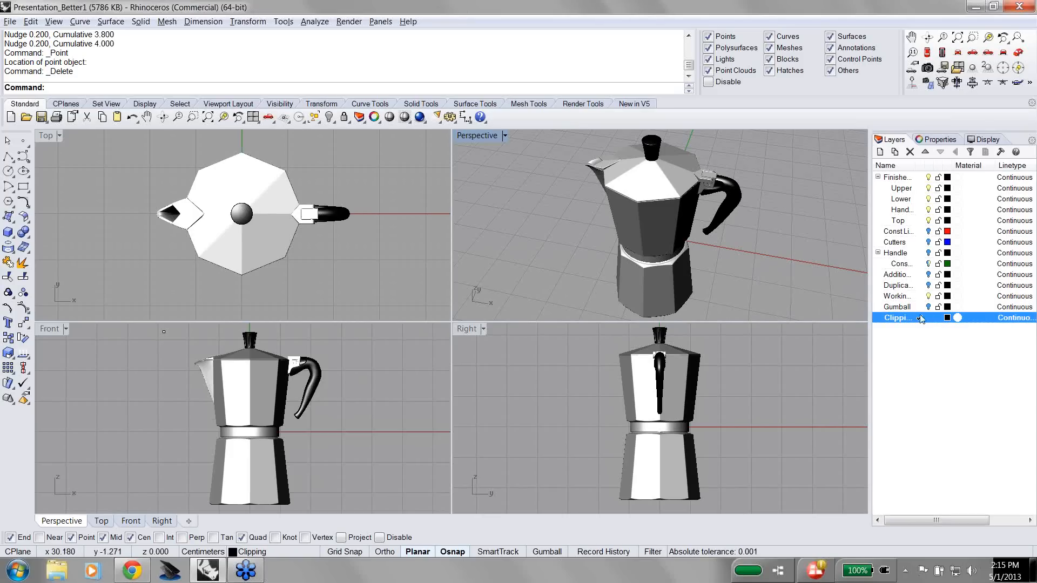
left_click(918, 296)
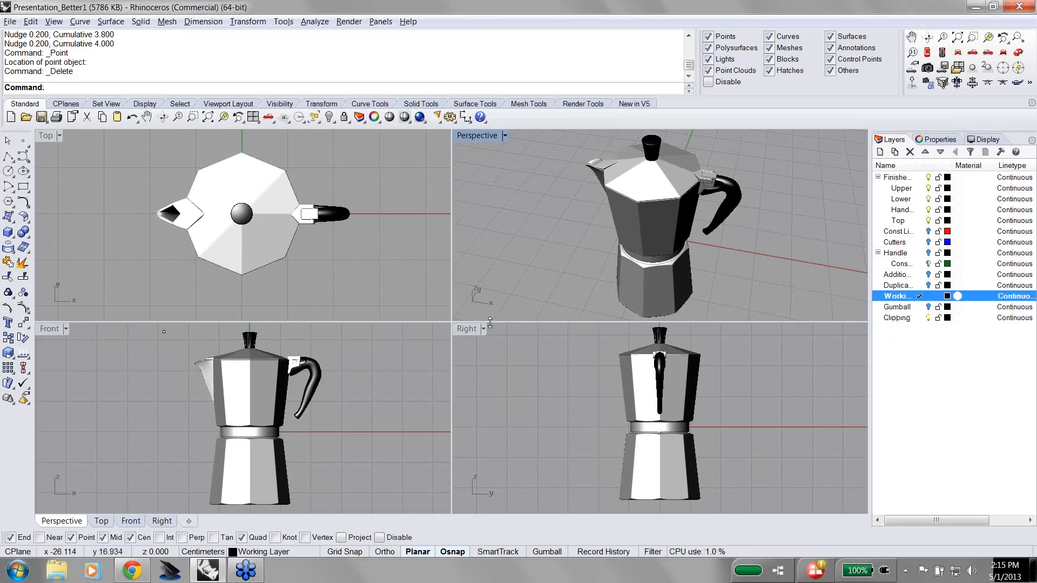
left_click_drag(871, 184, 822, 191)
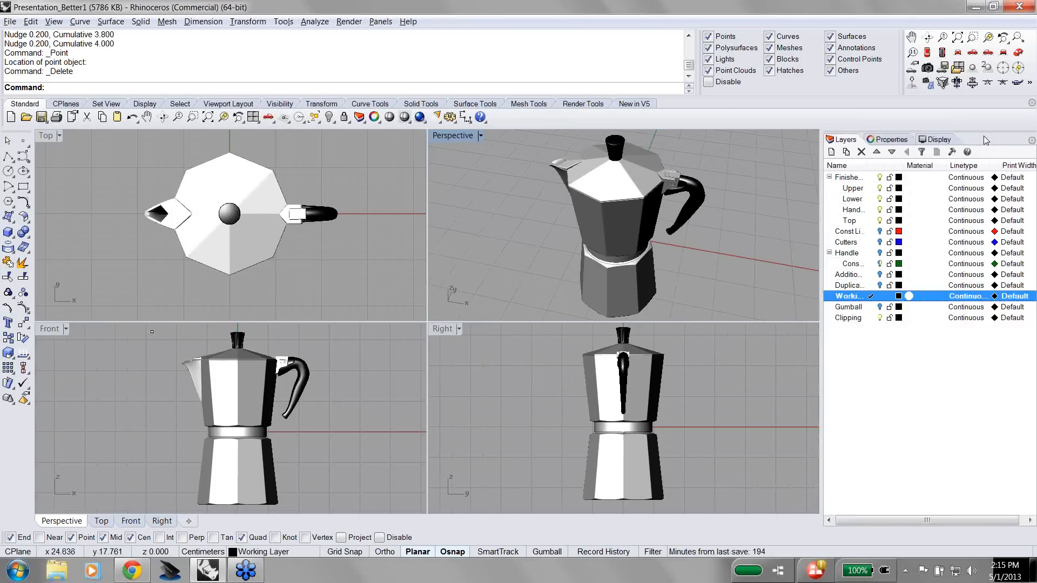
Step: Add the Calculator panel to the docked panel group and switch between it and the Display settings
right_click(940, 141)
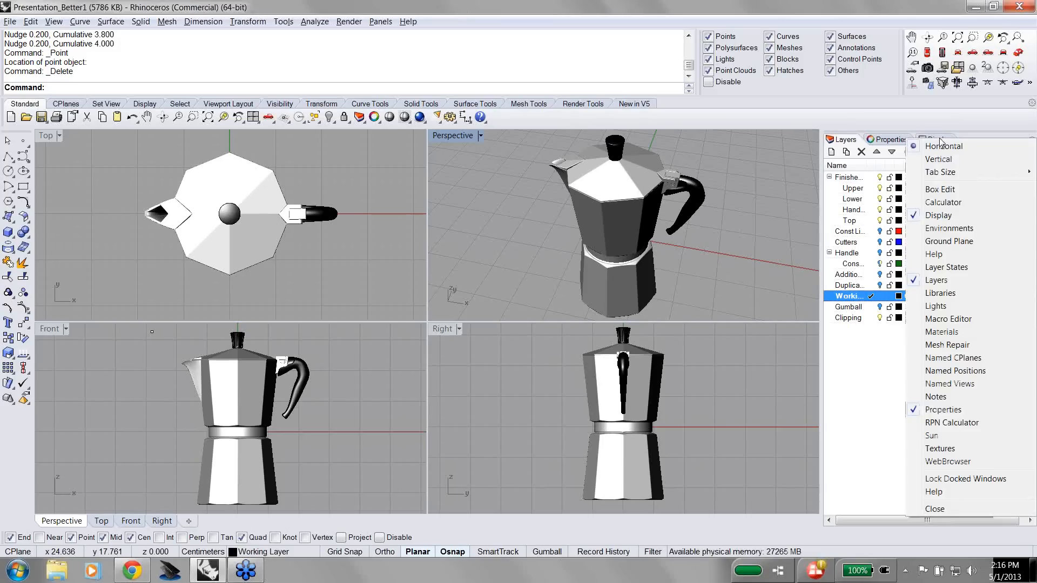
right_click(886, 141)
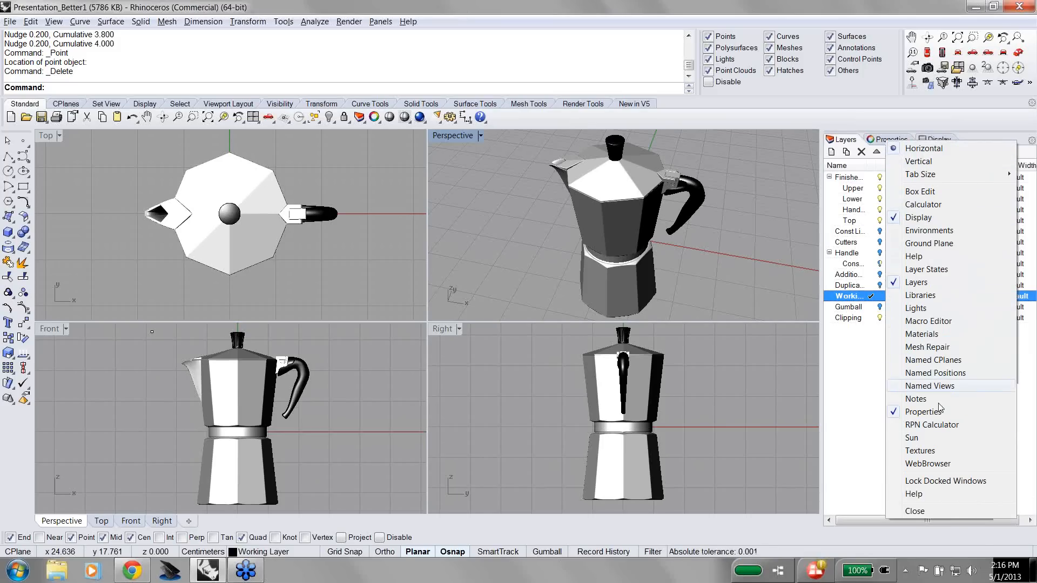
left_click(922, 208)
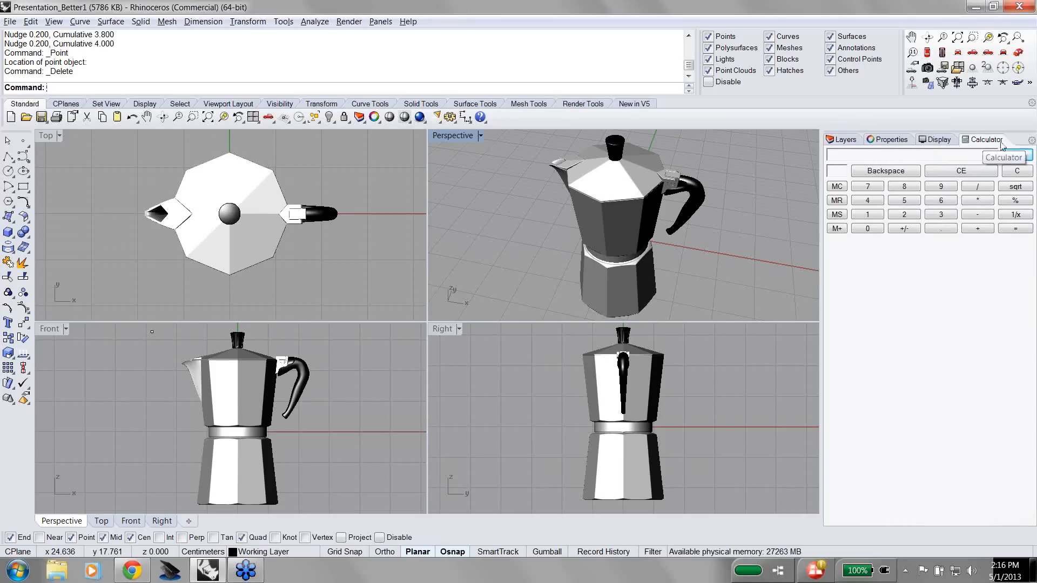
left_click(936, 139)
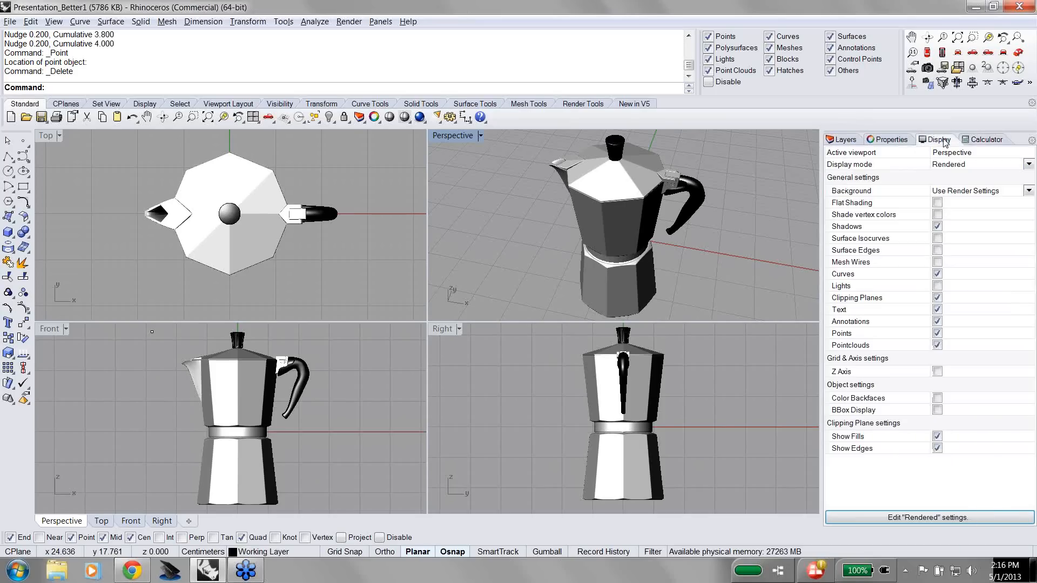
left_click(905, 142)
left_click(985, 141)
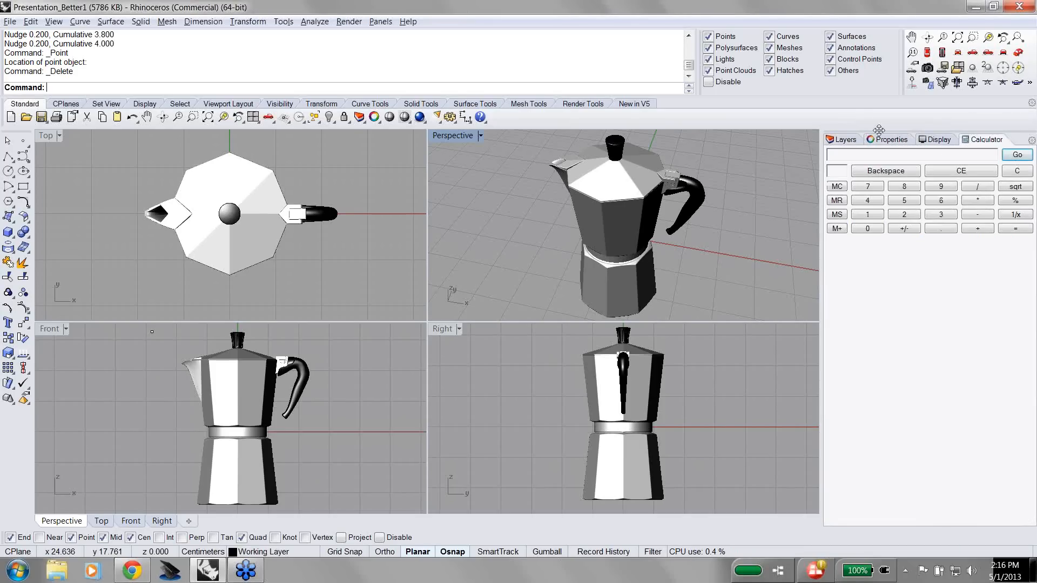
Step: Add the Named Views panel to the docked group and save a lower-angle view of the coffee pot as "Perspective"
right_click(937, 143)
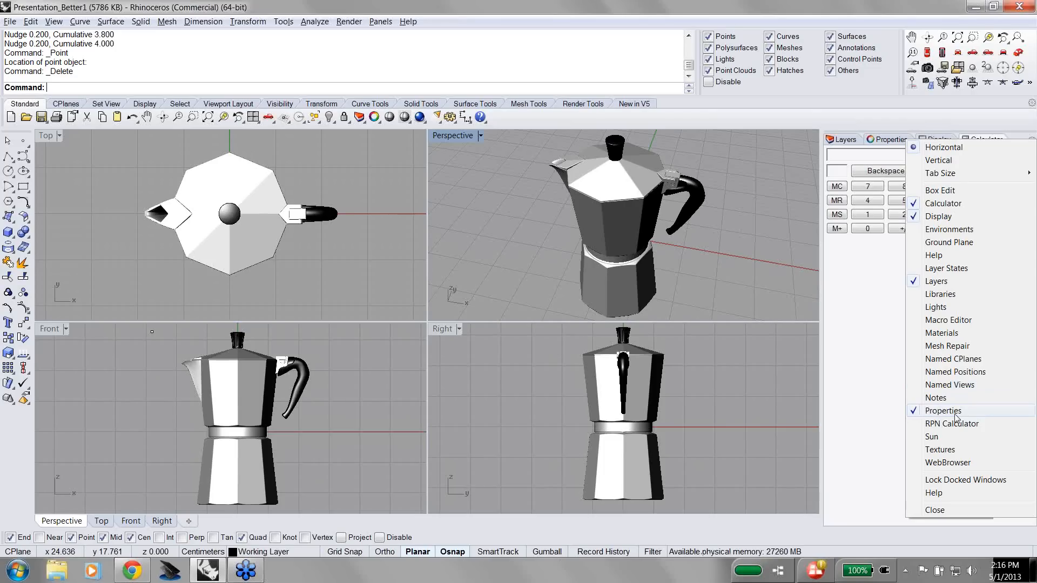
left_click(950, 385)
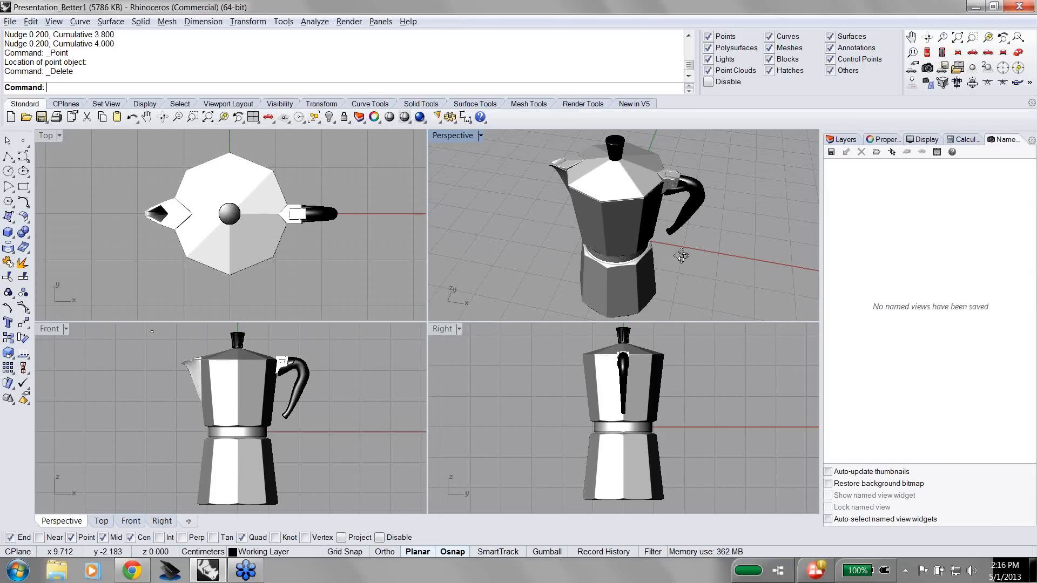
mouse_move(680, 257)
right_mouse_down()
mouse_move(679, 228)
mouse_move(701, 268)
mouse_move(673, 254)
right_mouse_up()
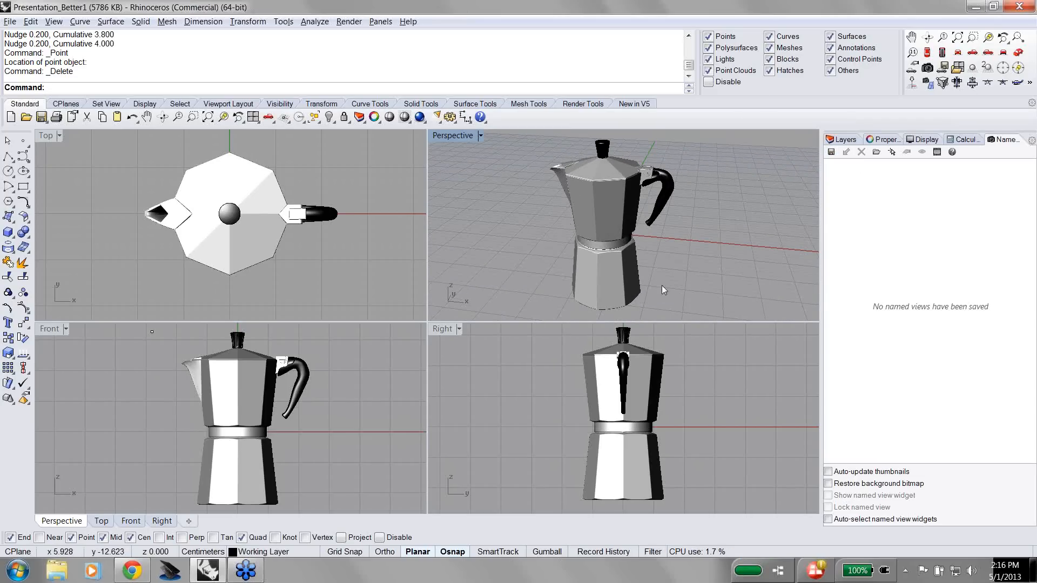
left_click(832, 154)
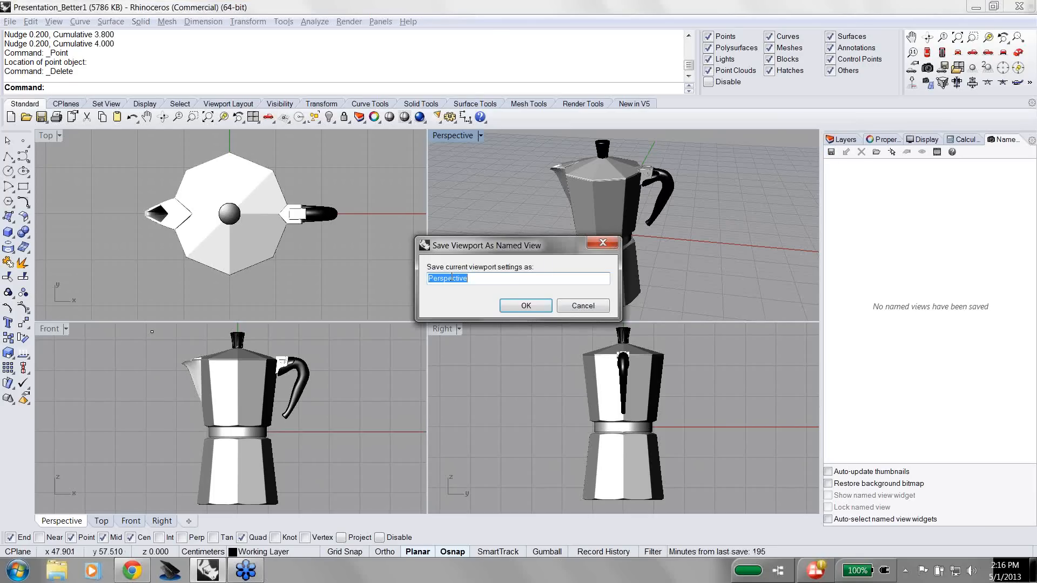
left_click(527, 305)
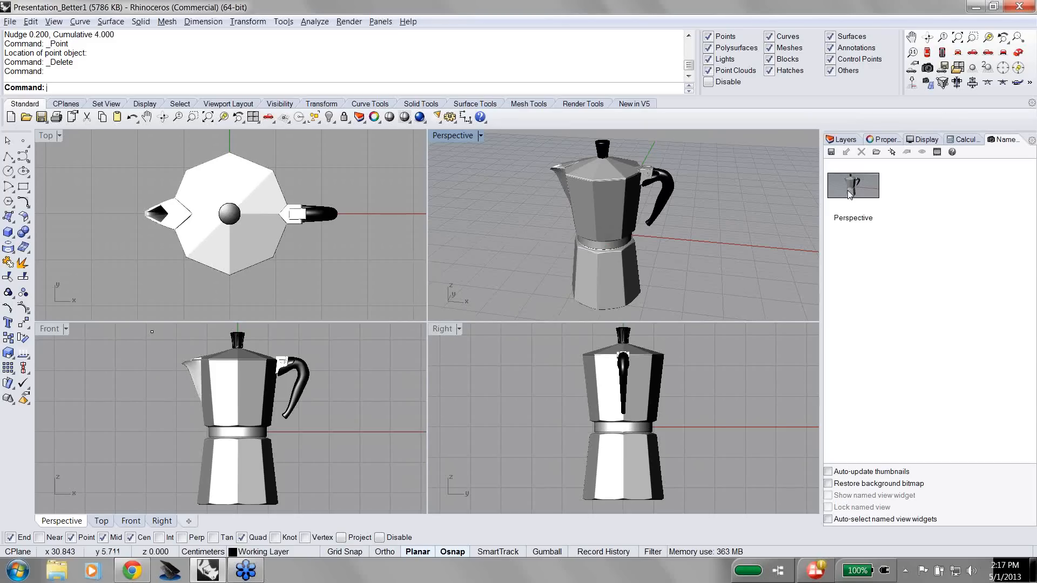
Step: Orbit to a different view of the coffee pot and restore the saved "Perspective" named view
right_click_drag(699, 222, 643, 221)
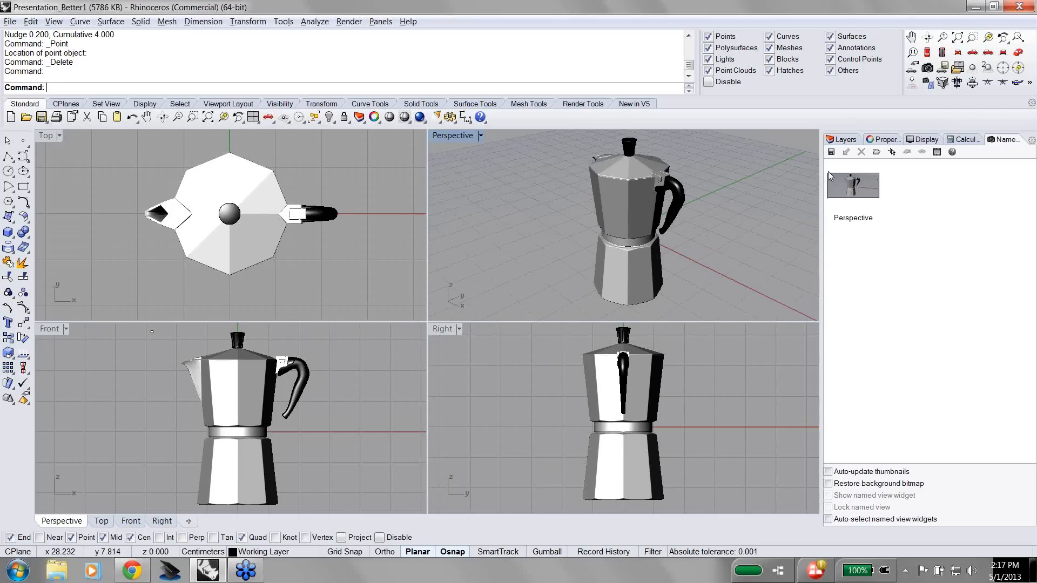
double_click(861, 193)
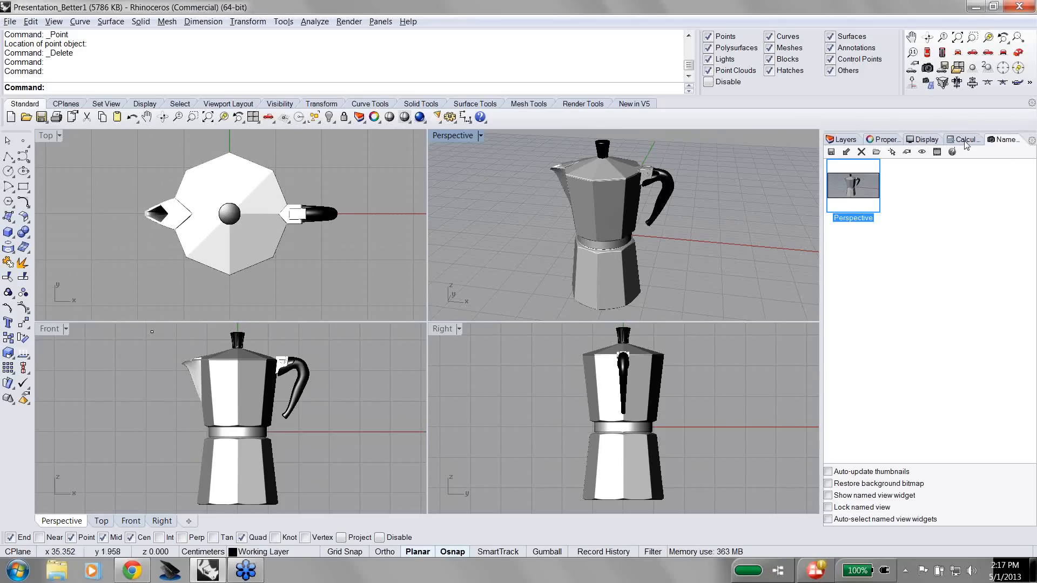
left_click(926, 227)
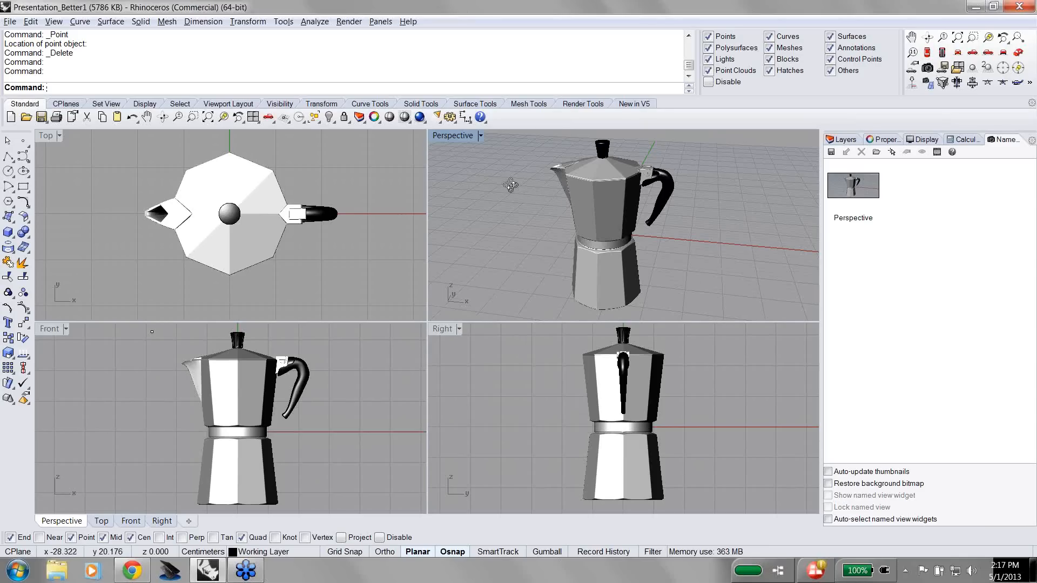
Step: Turn the coffee pot to a lower viewing angle in Perspective and remove the Named Views panel from the docked group
right_click_drag(513, 186, 670, 257)
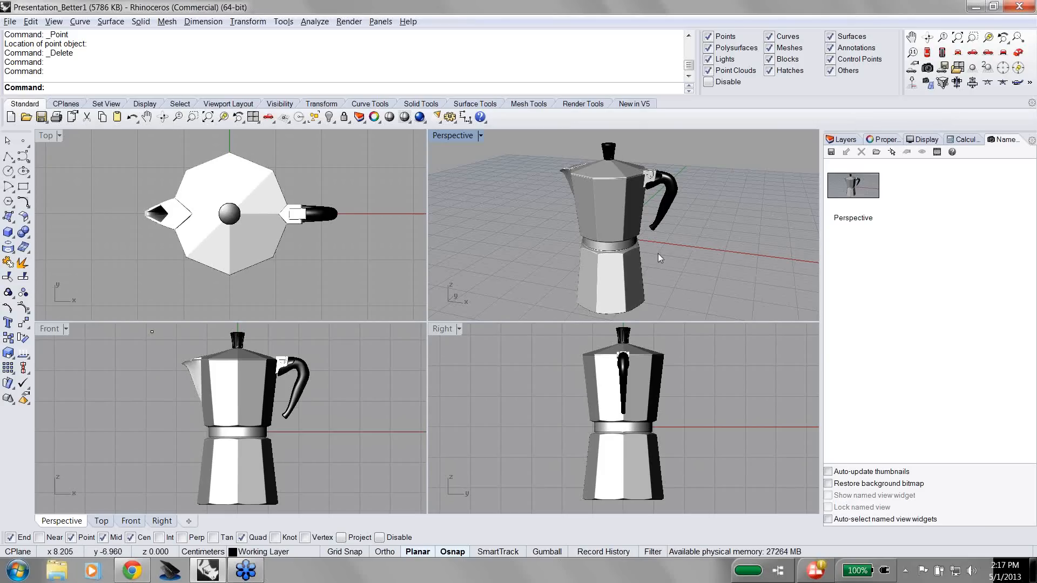
right_click(997, 155)
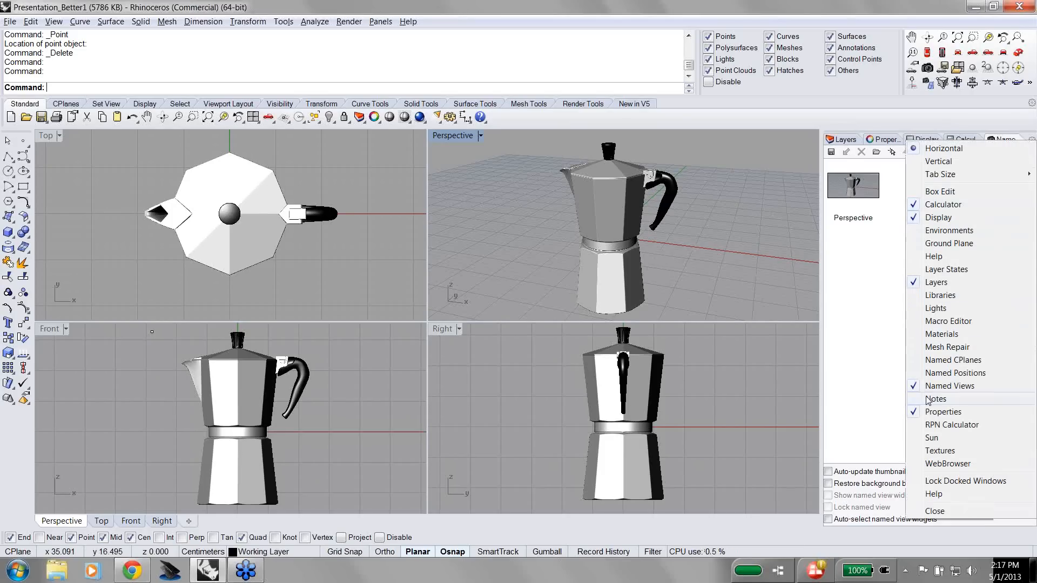
left_click(913, 386)
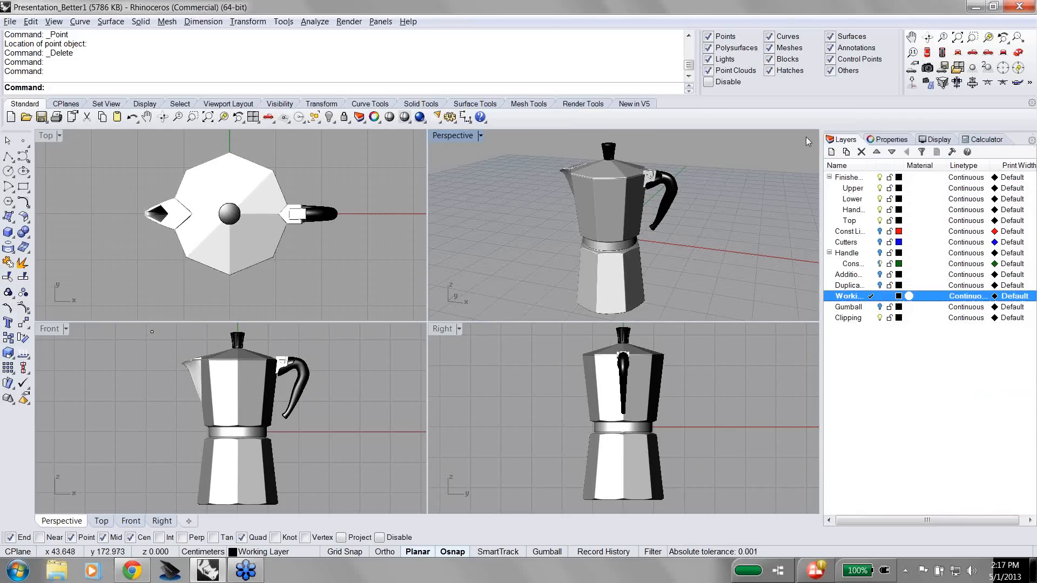
Step: Float the panel group over the viewports, close it, reopen it and dock it back beside the viewports
left_click_drag(825, 141, 487, 182)
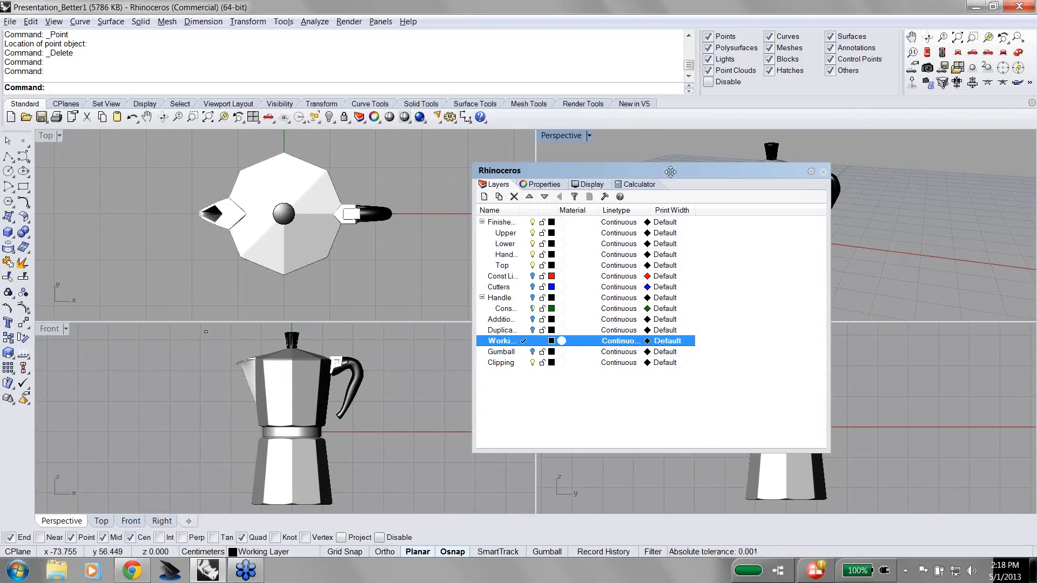
left_click(823, 171)
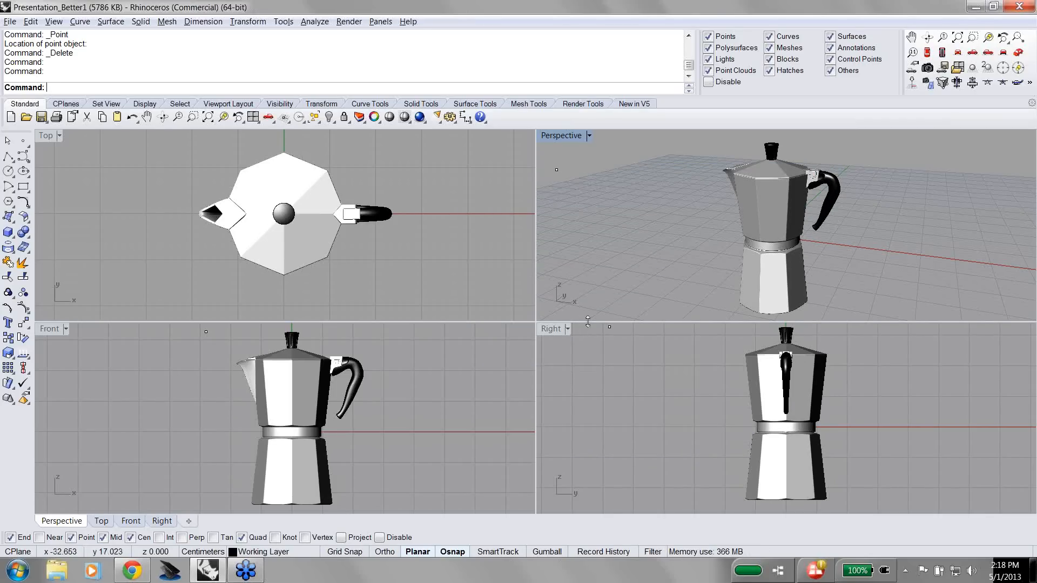
right_click(272, 554)
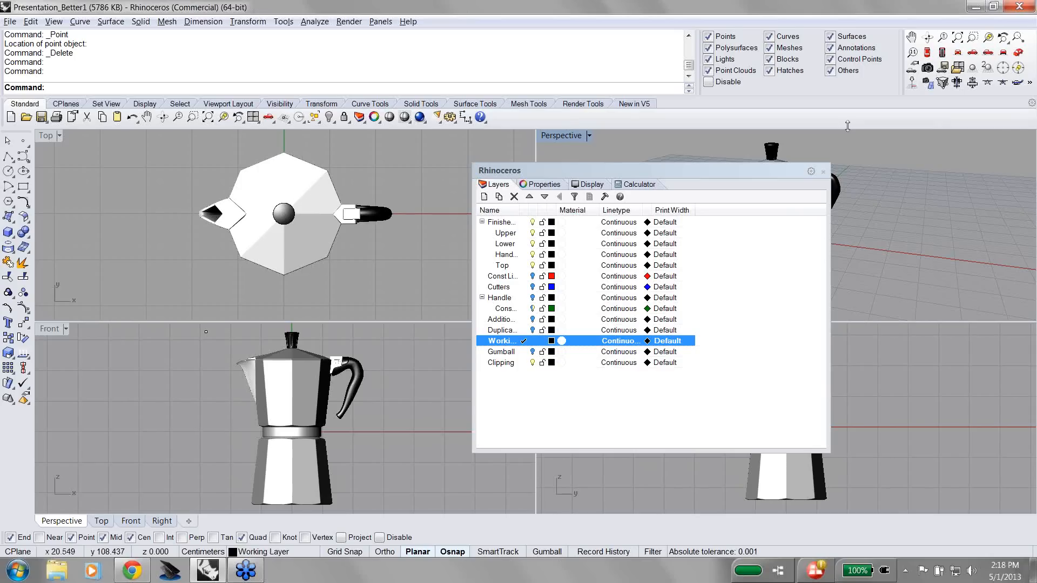
left_click_drag(598, 167, 1034, 146)
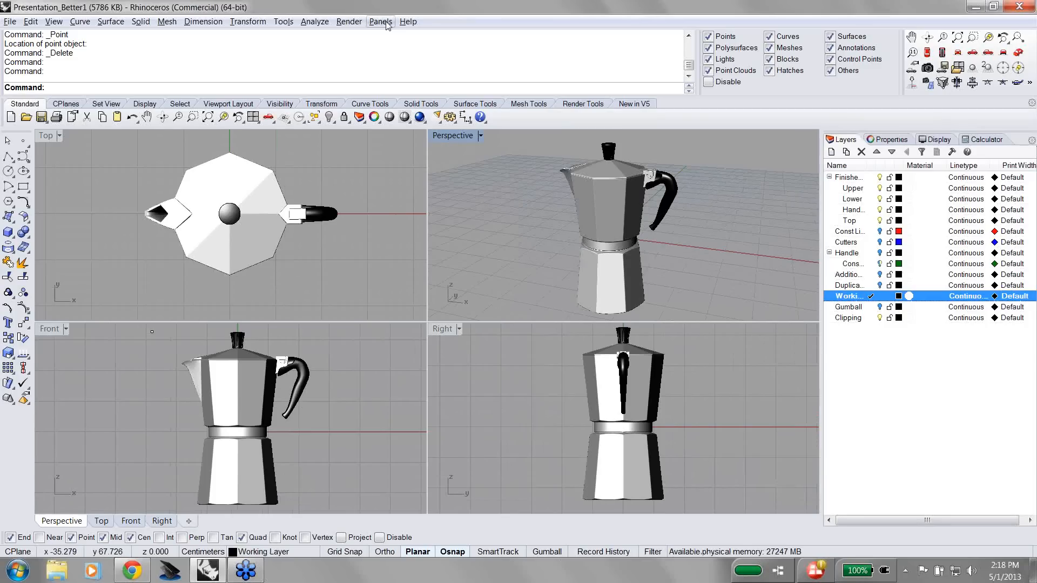
Step: Examine the list of panels that can be shown or hidden
left_click(387, 24)
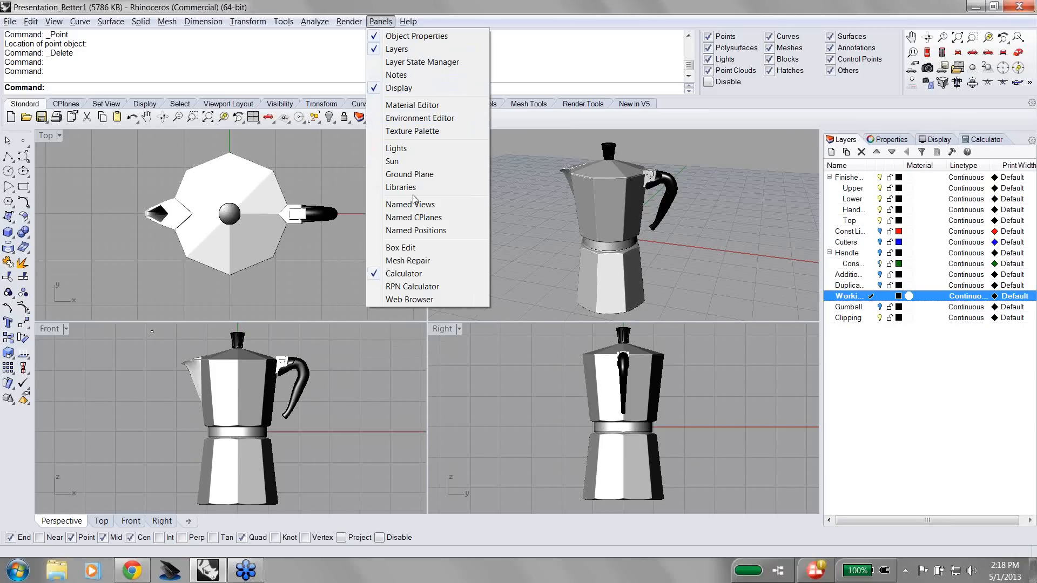
left_click(772, 284)
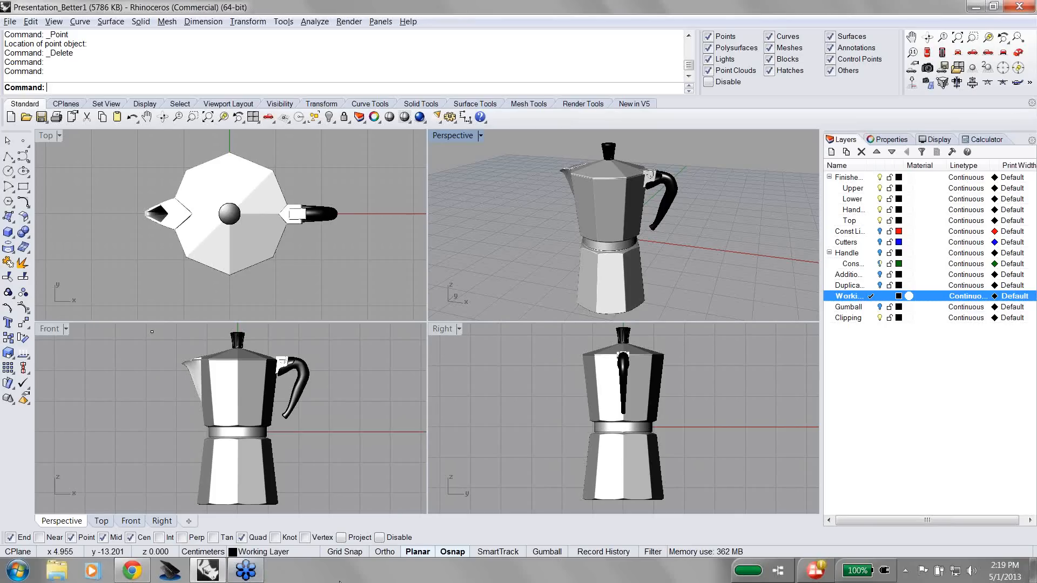
Step: Check which layer the coffee pot's upper body is on, and review the document information available for display in the status bar
left_click(618, 215)
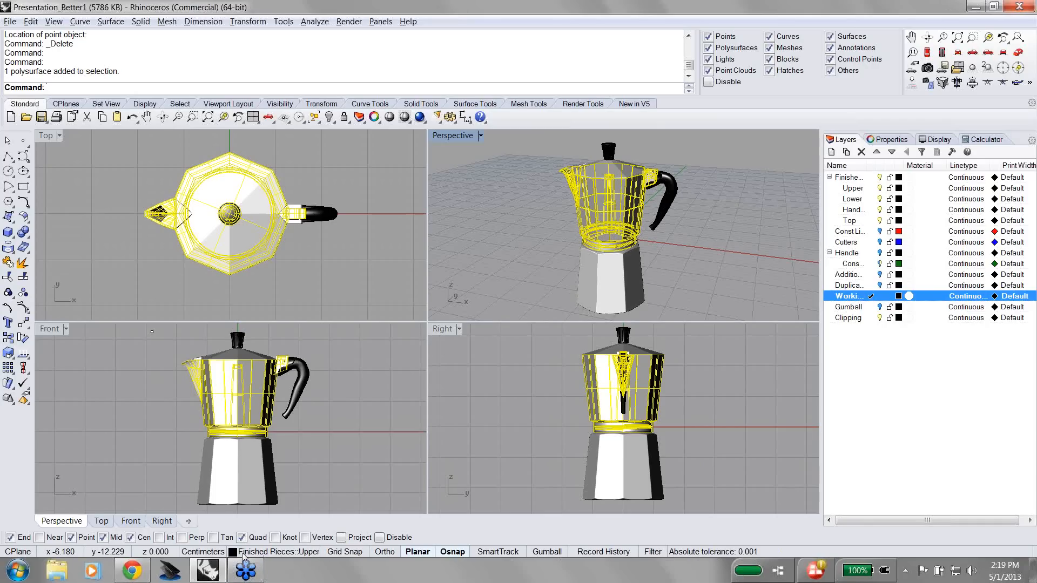
left_click(715, 289)
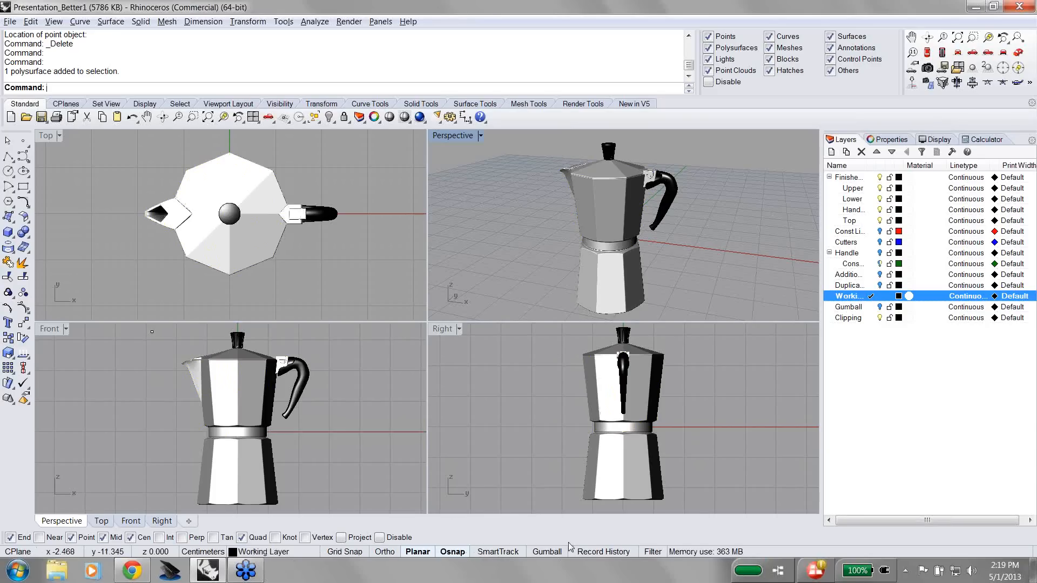
left_click(697, 557)
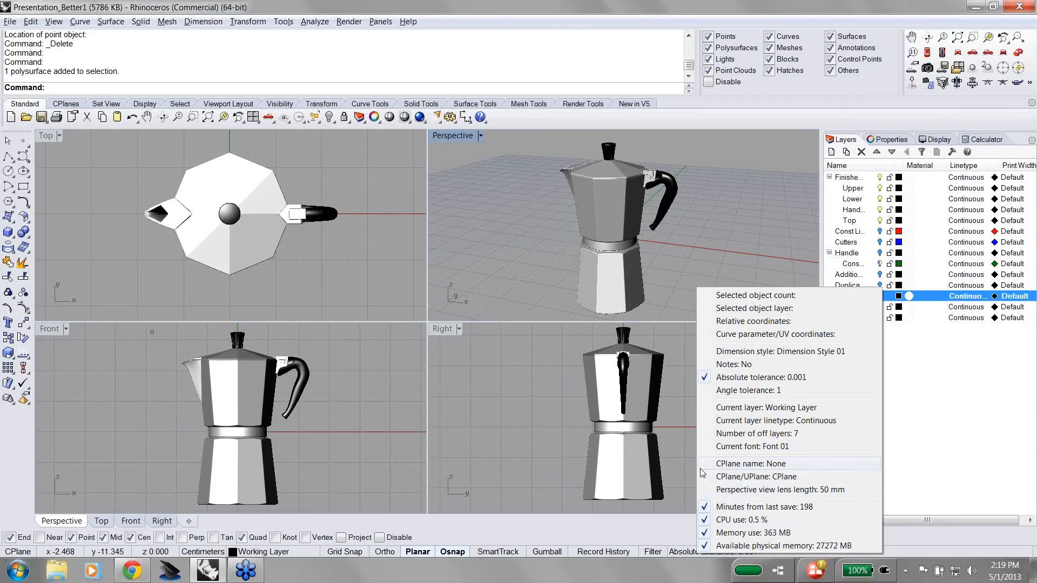
left_click(687, 482)
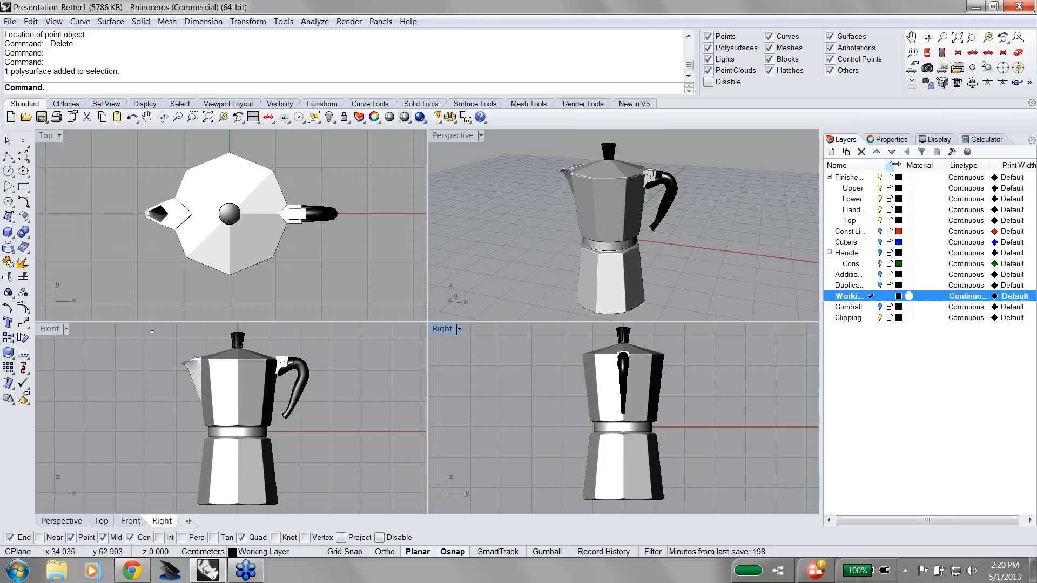
Step: Hide the Finished Pieces layer, show the Gumball layer, and maximize the Perspective view around the plane, star and box
left_click(880, 176)
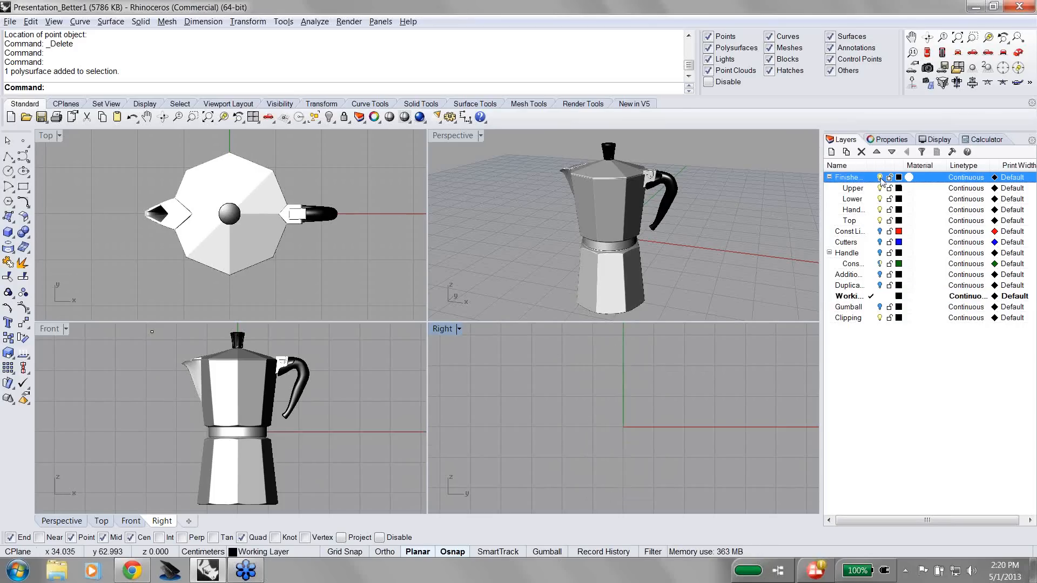
left_click(880, 307)
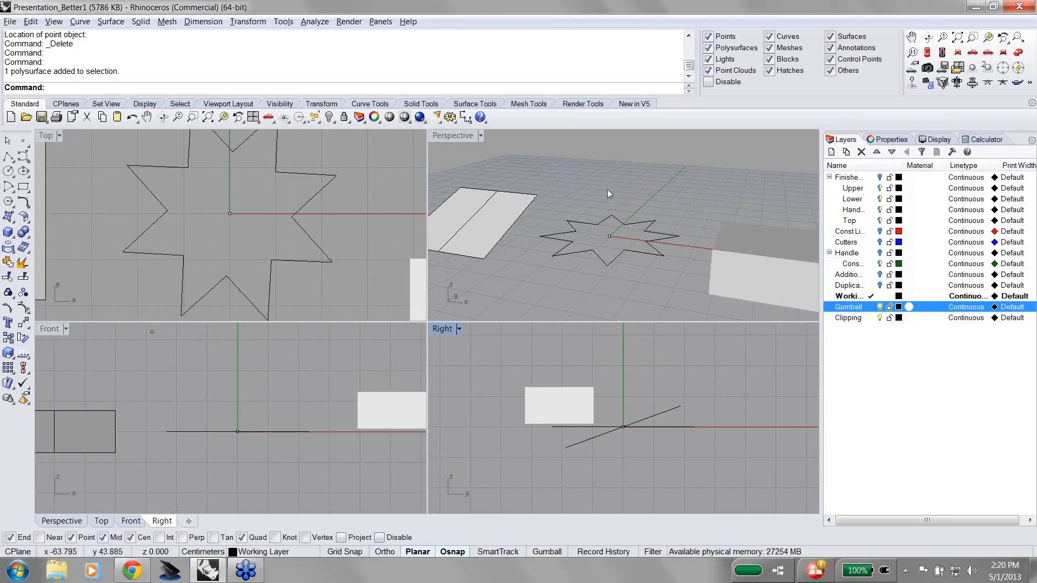
right_click_drag(543, 205, 546, 226)
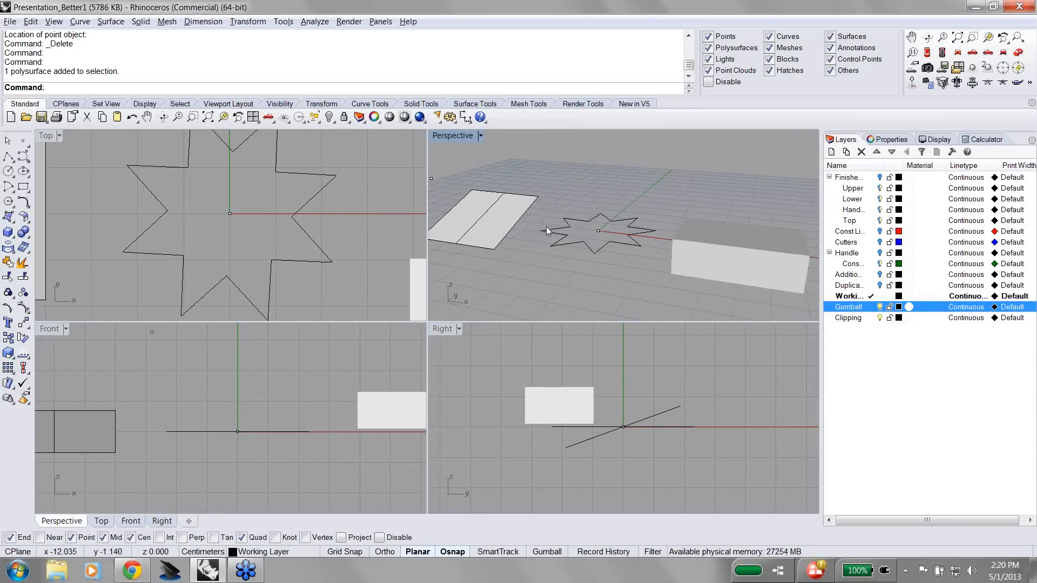
double_click(462, 135)
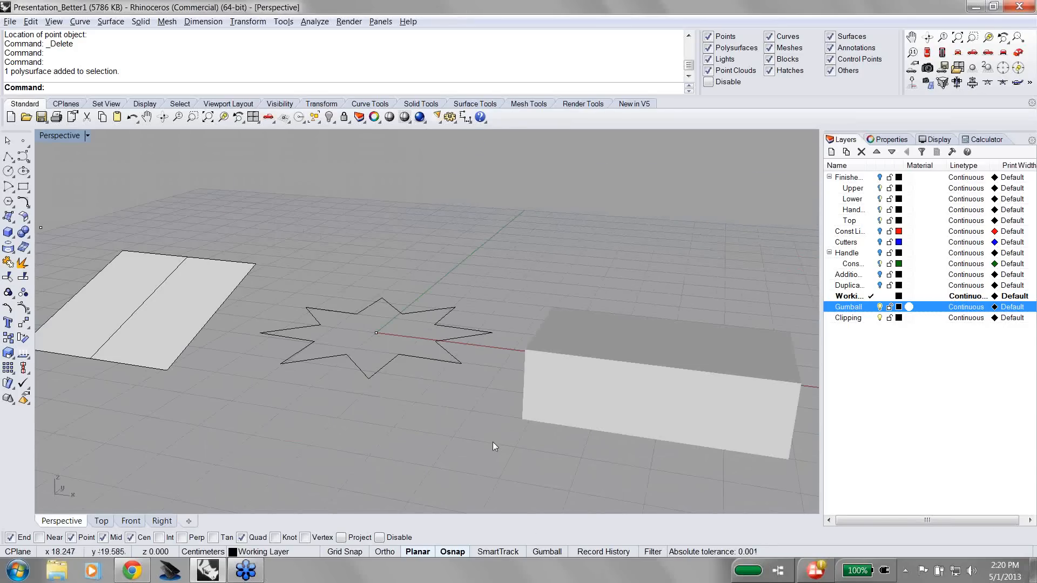
scroll(485, 432, "down", 2)
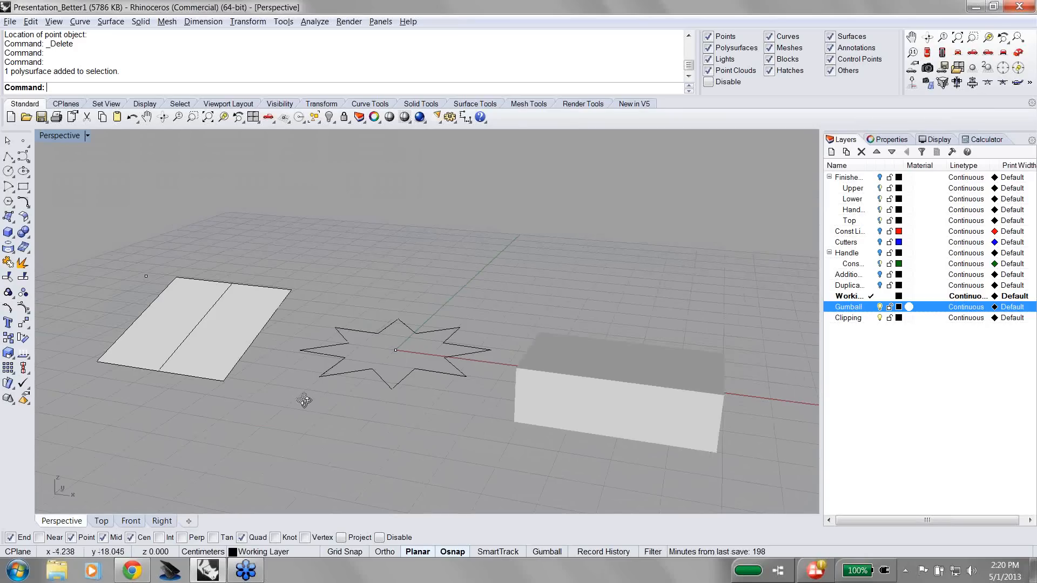
right_click_drag(309, 400, 507, 436)
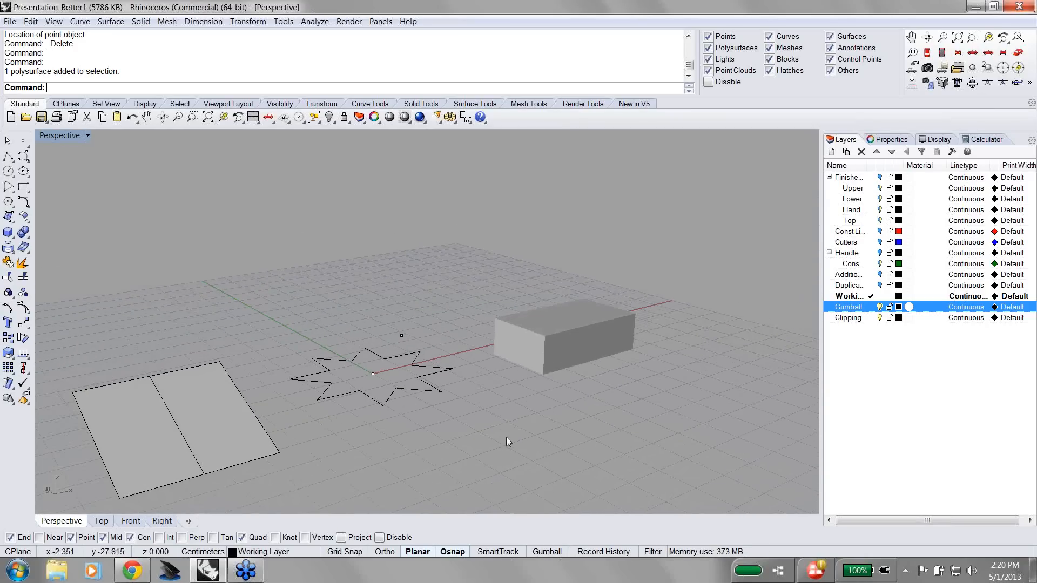
Step: Turn on the Gumball and select the box to display its move, rotate and scale handles
left_click(576, 350)
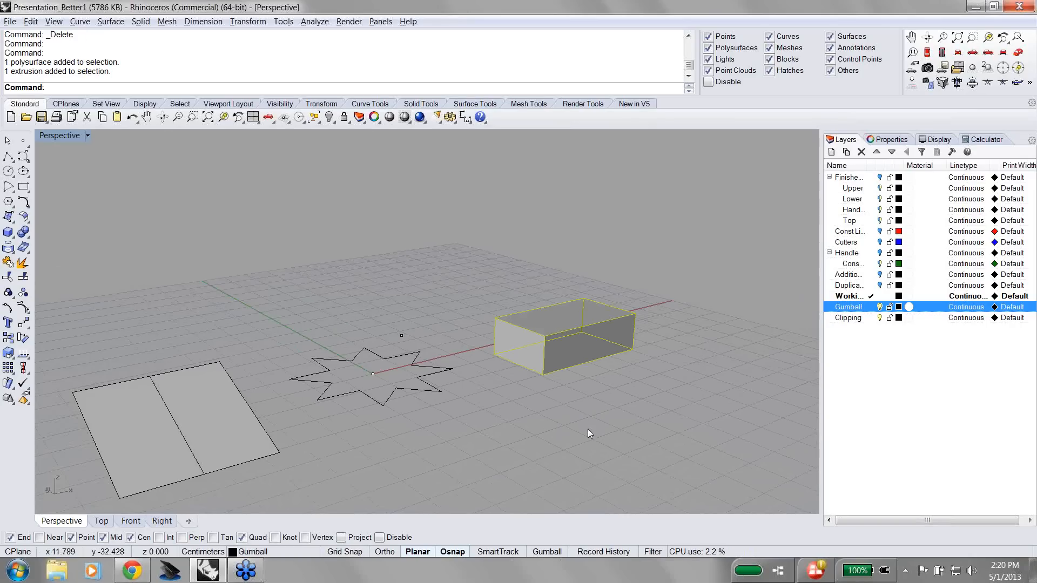
left_click(556, 434)
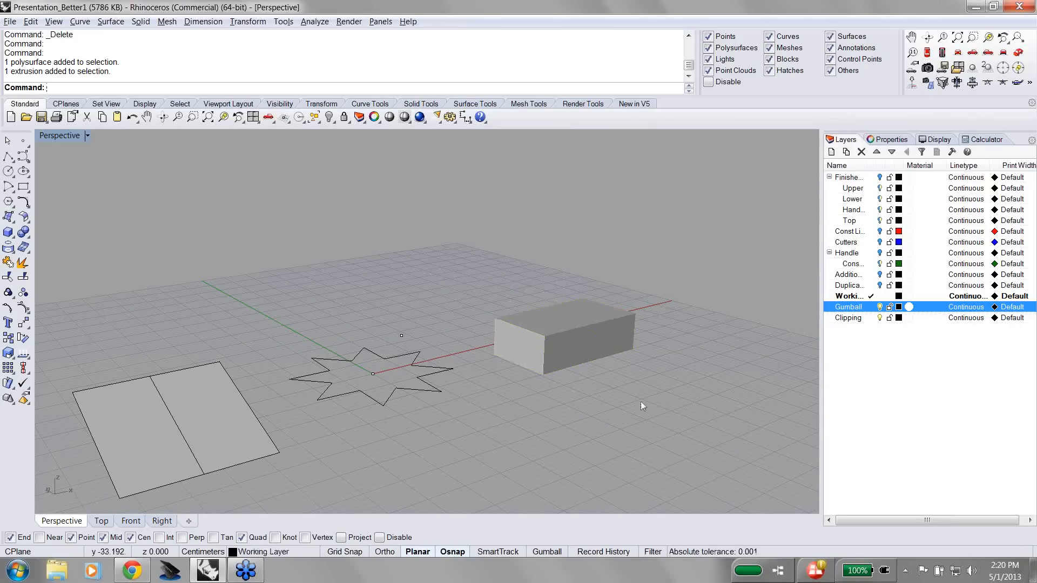
left_click(549, 553)
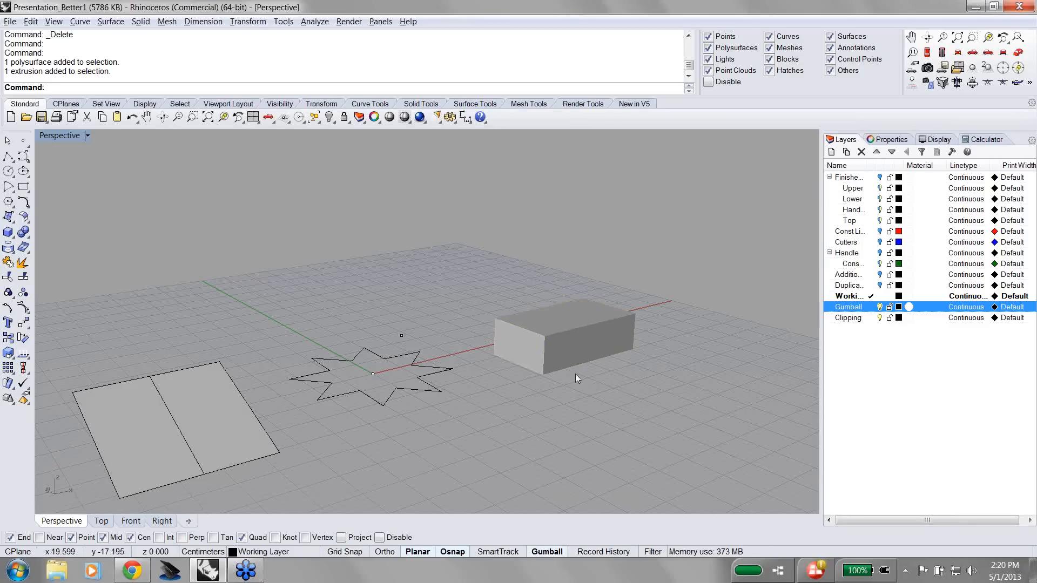
left_click(566, 331)
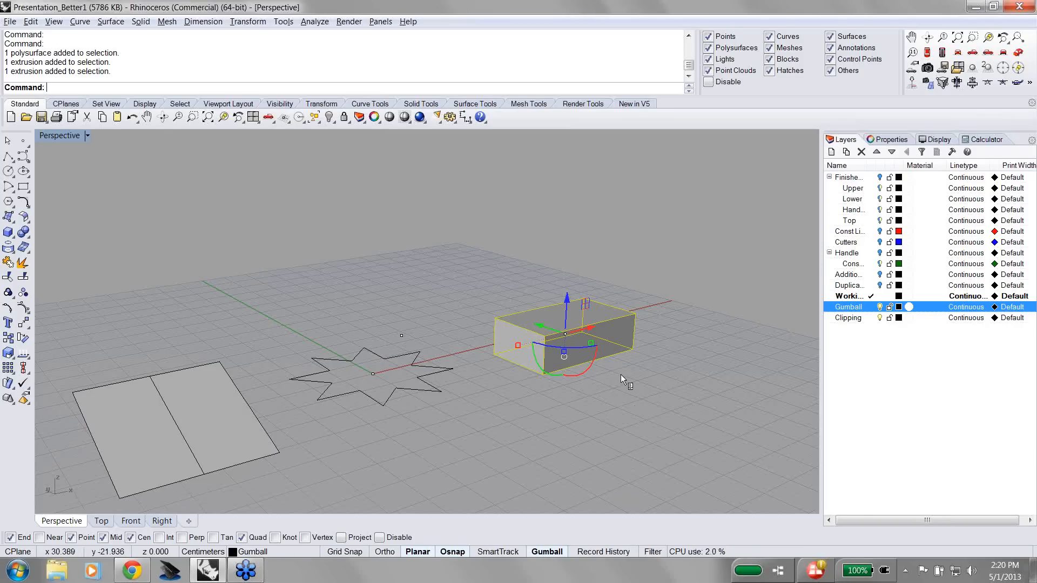
right_click_drag(621, 375, 617, 346)
scroll(613, 340, "up", 3)
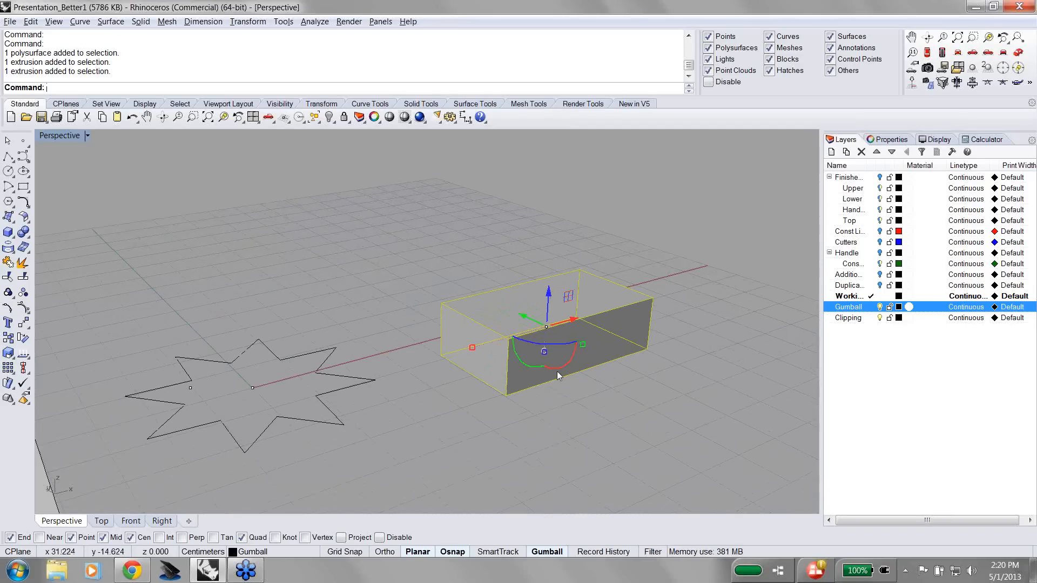
right_click_drag(449, 365, 410, 367)
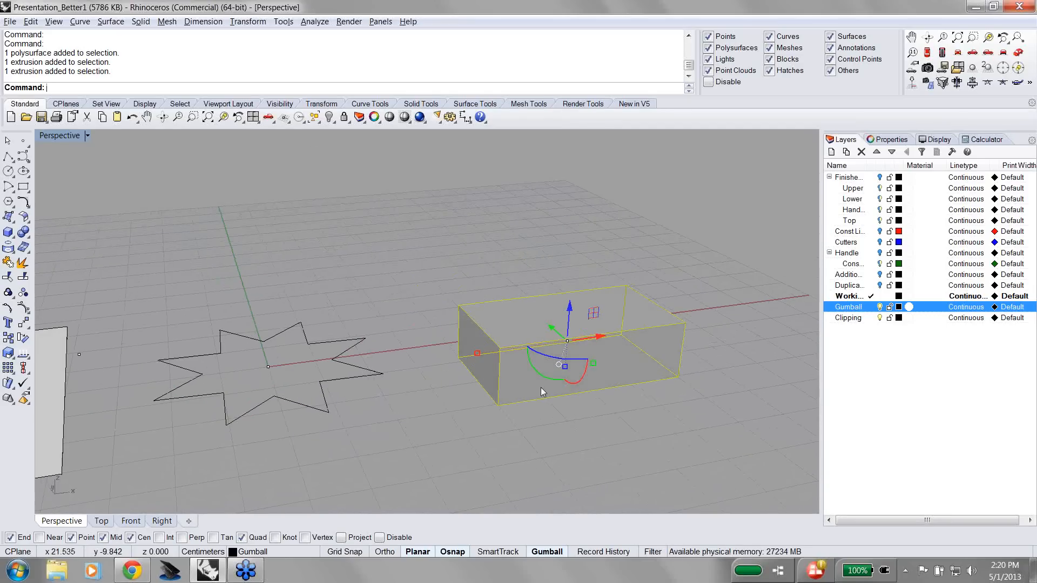
Step: Select the box and the star curve together to examine their shared gumball, and clear the selection
left_click_drag(575, 444, 539, 415)
left_click_drag(292, 318, 291, 314)
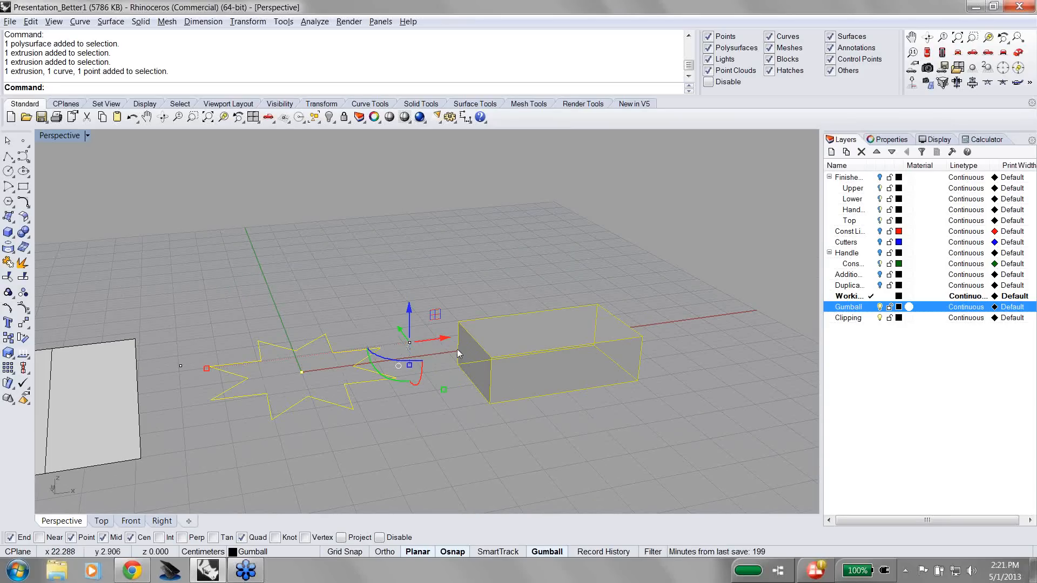
left_click(478, 421)
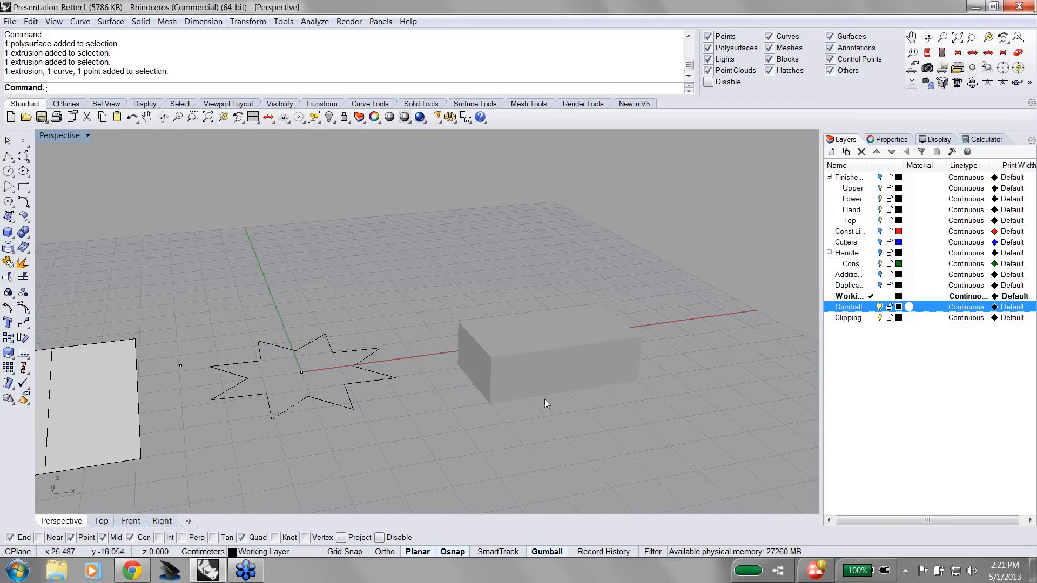
scroll(566, 423, "up", 1)
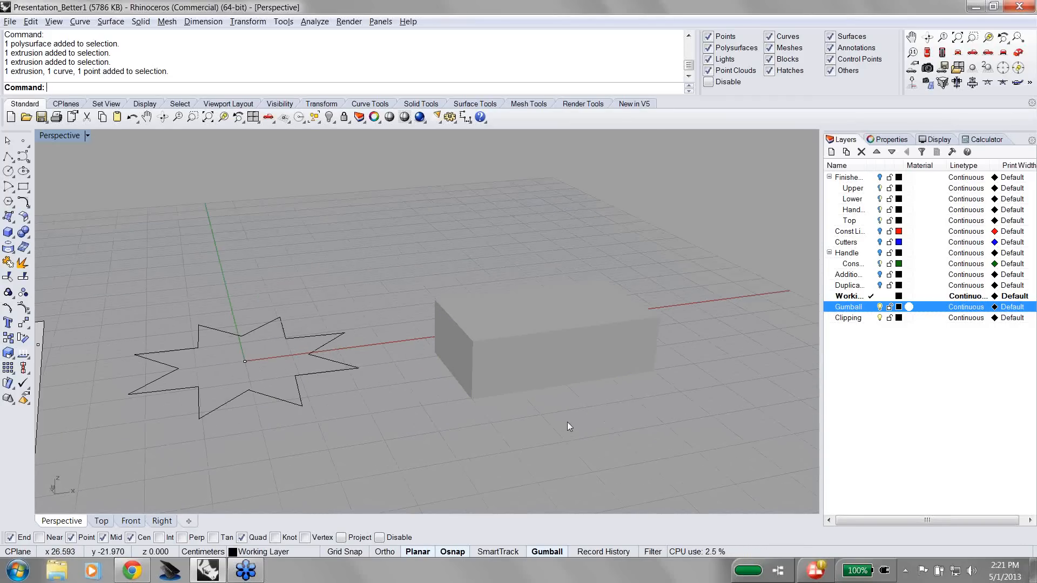
scroll(568, 420, "down", 1)
right_click_drag(620, 438, 540, 409, "shift")
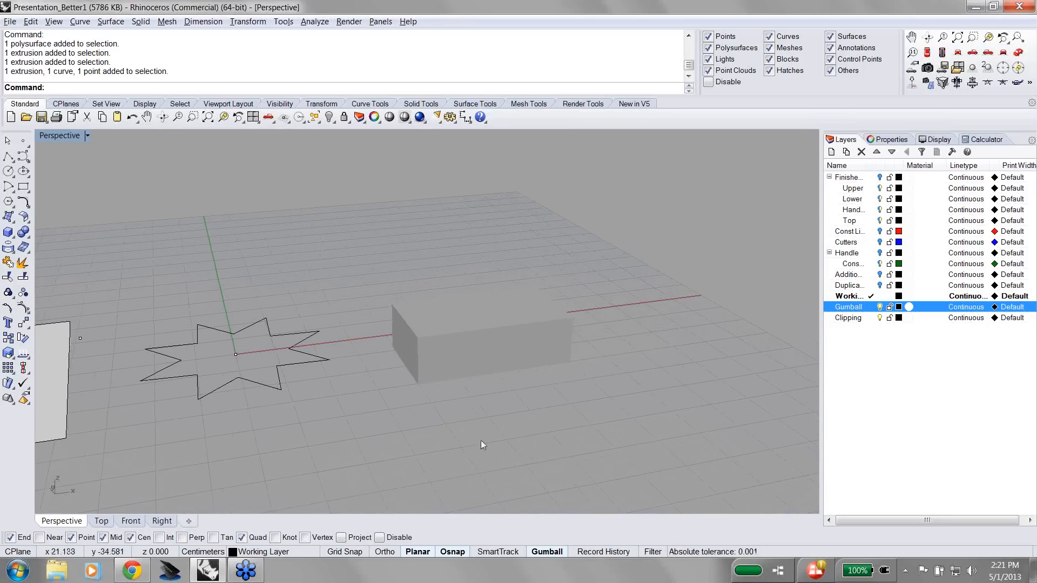
Step: Reposition the box with the gumball's move arrows and resize it with the scale handles, constraining the last scaling to be uniform
left_click(488, 337)
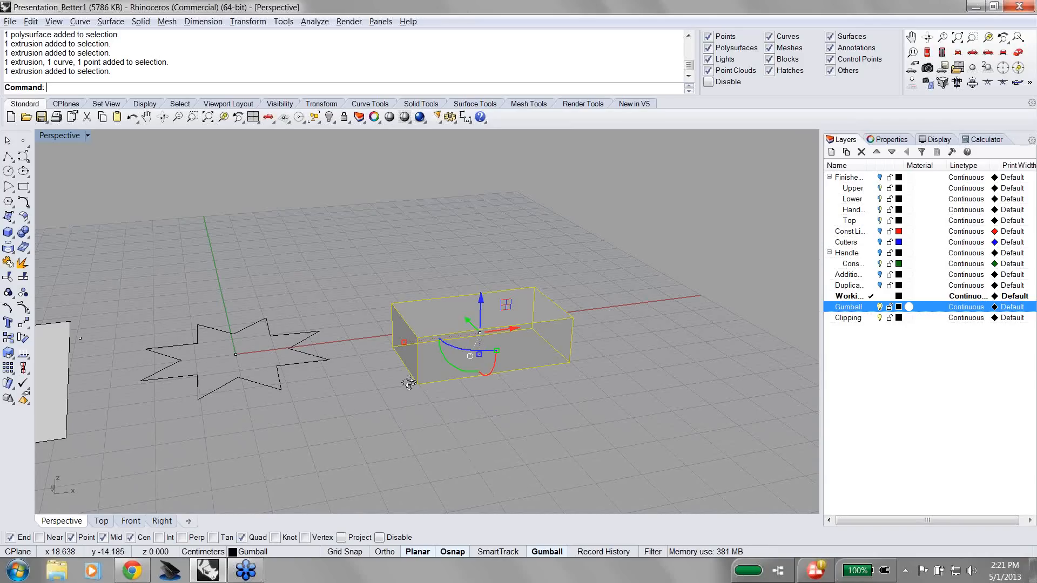
right_click_drag(410, 386, 448, 370)
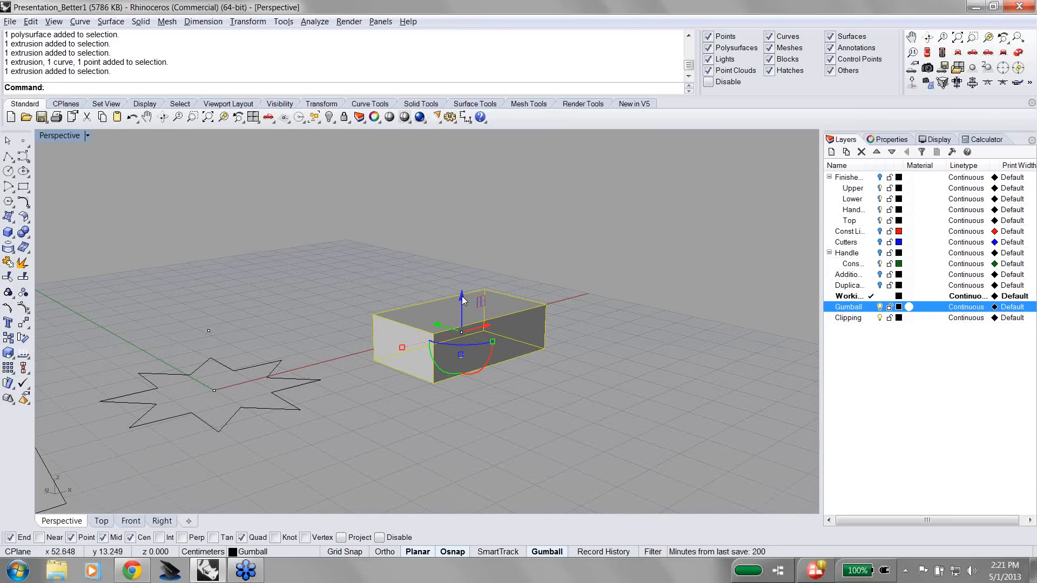
left_click_drag(462, 297, 485, 305)
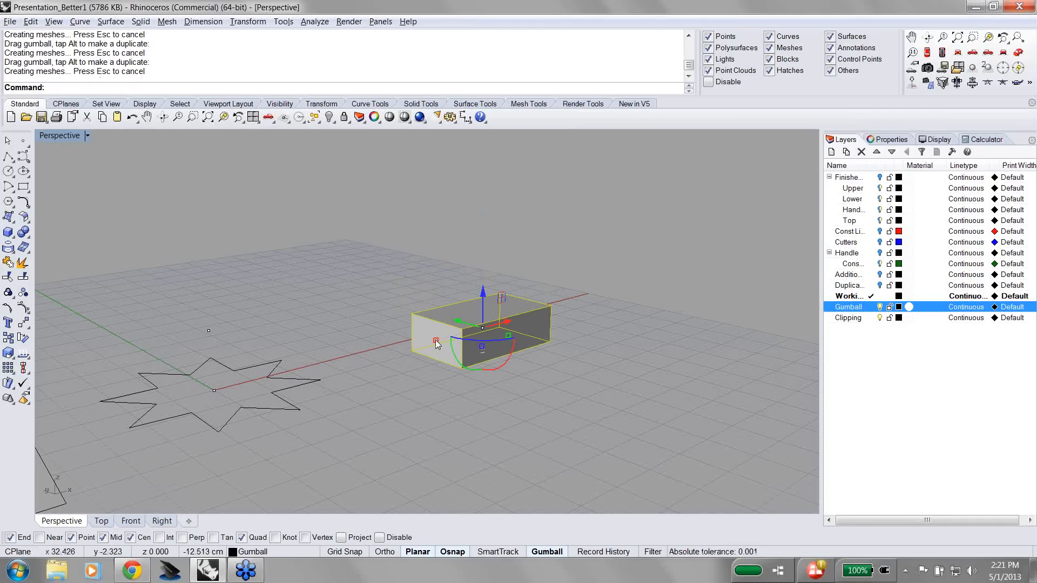
mouse_move(437, 344)
left_mouse_down()
mouse_move(383, 365)
mouse_move(421, 351)
left_mouse_up()
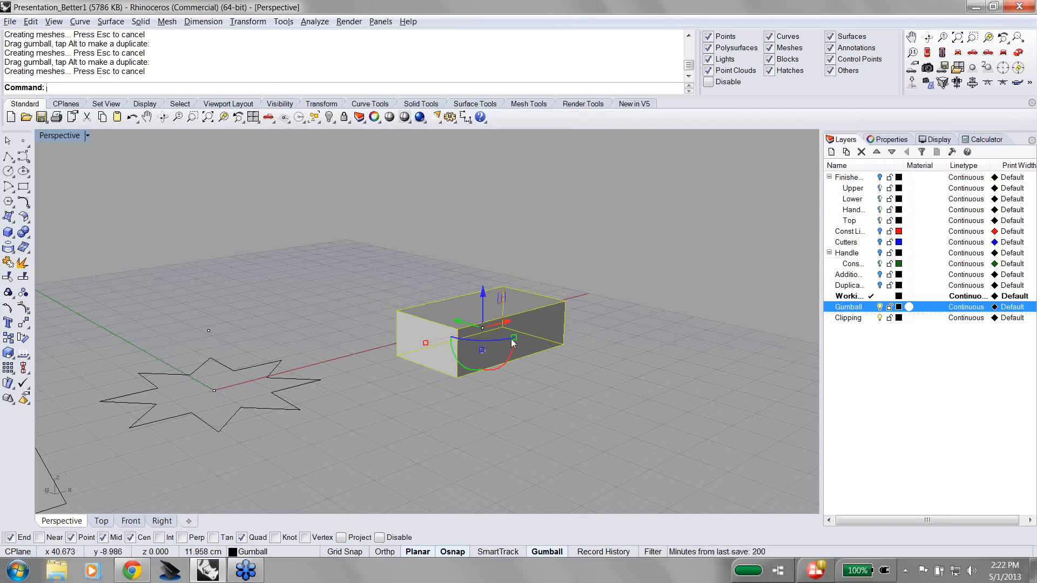
left_click_drag(514, 338, 488, 354, "shift")
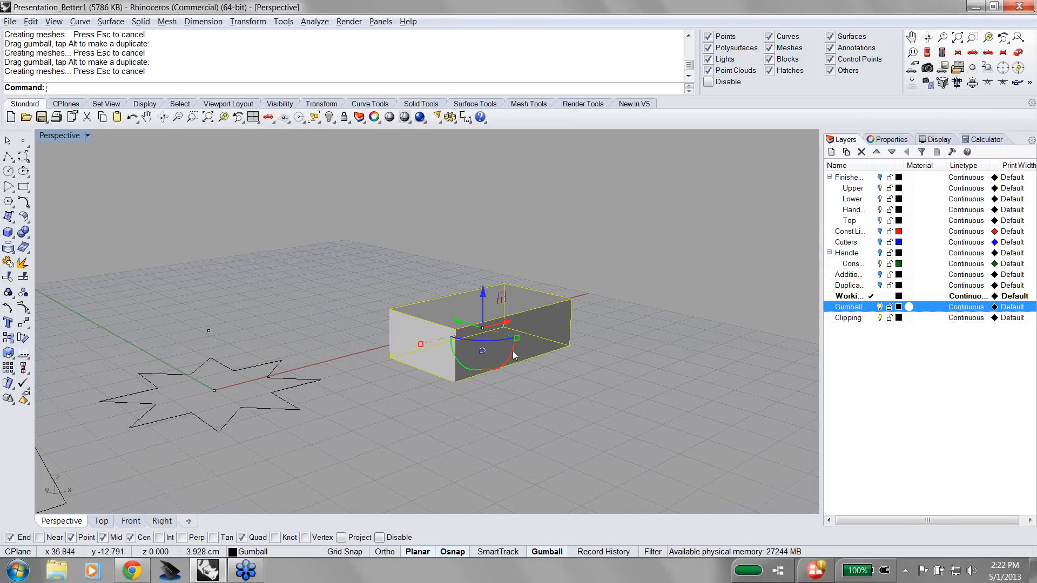
Step: Try rotating the box with the gumball's red and green arcs, undo both rotations, and deselect the box
left_click(512, 351)
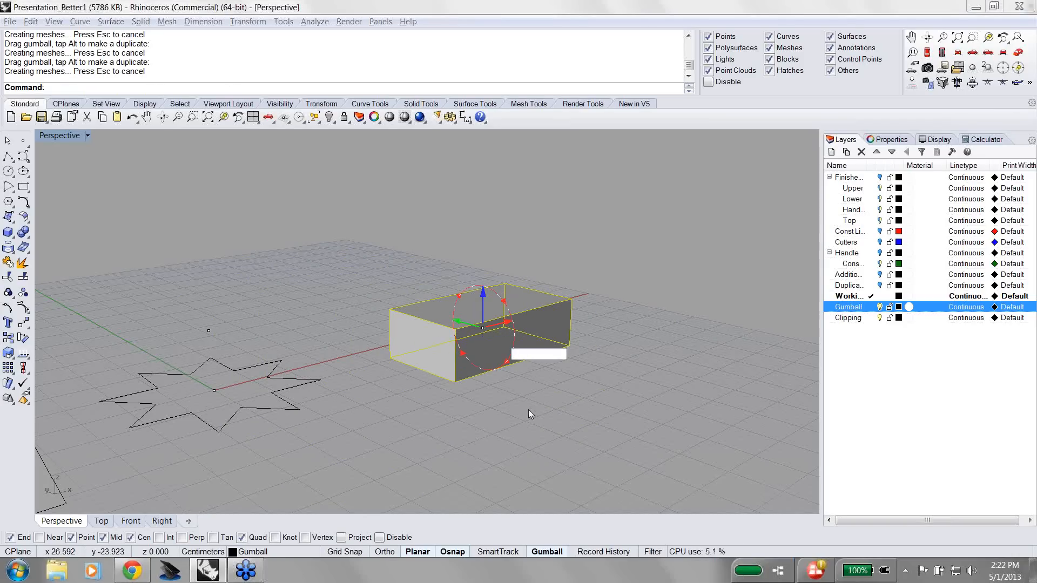
left_click(527, 416)
left_click(521, 349)
left_click_drag(519, 350, 439, 417)
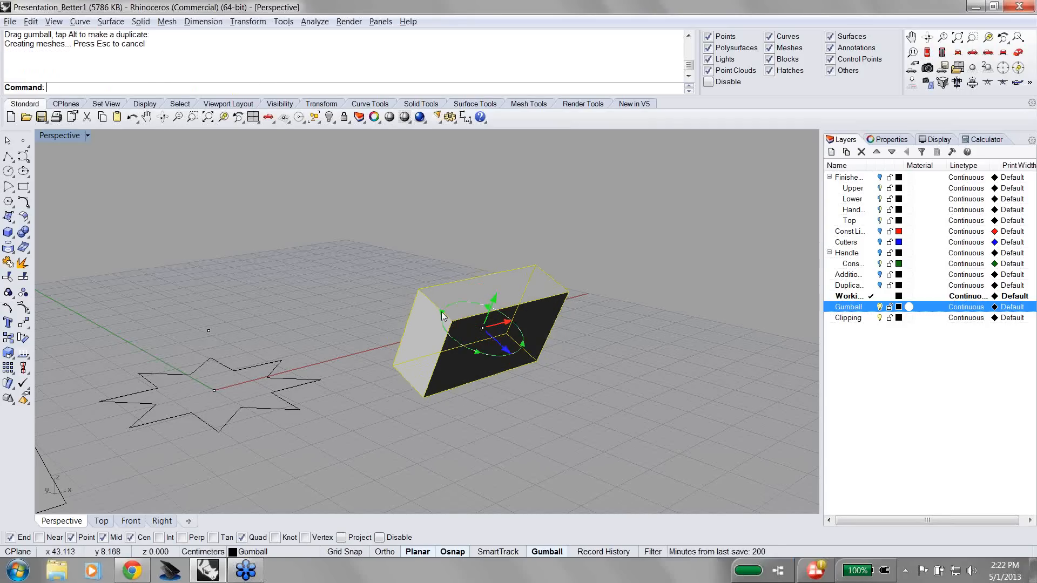
left_click_drag(441, 313, 476, 351)
key("ctrl+z")
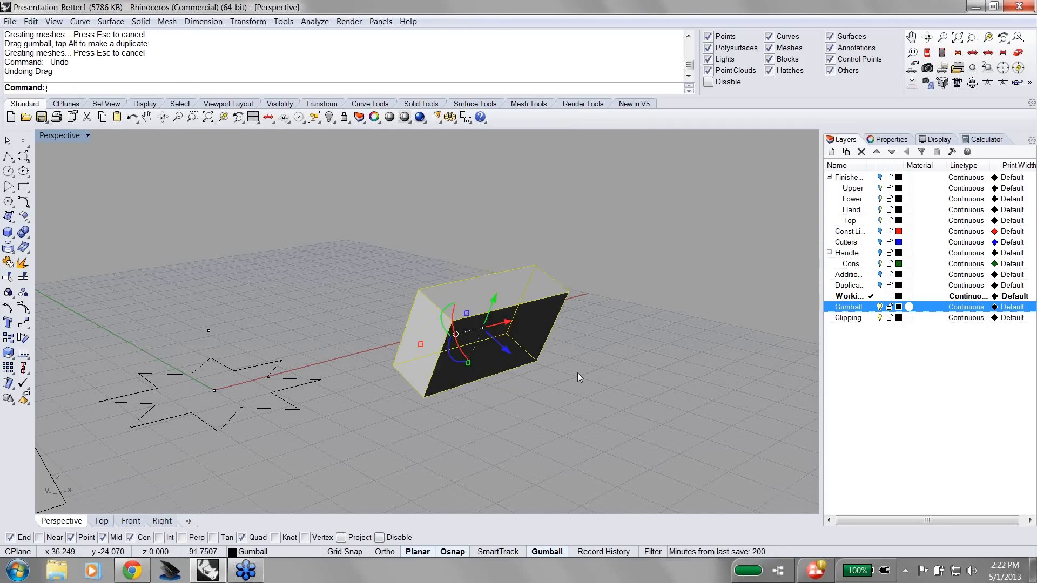
key("ctrl+z")
left_click(524, 373)
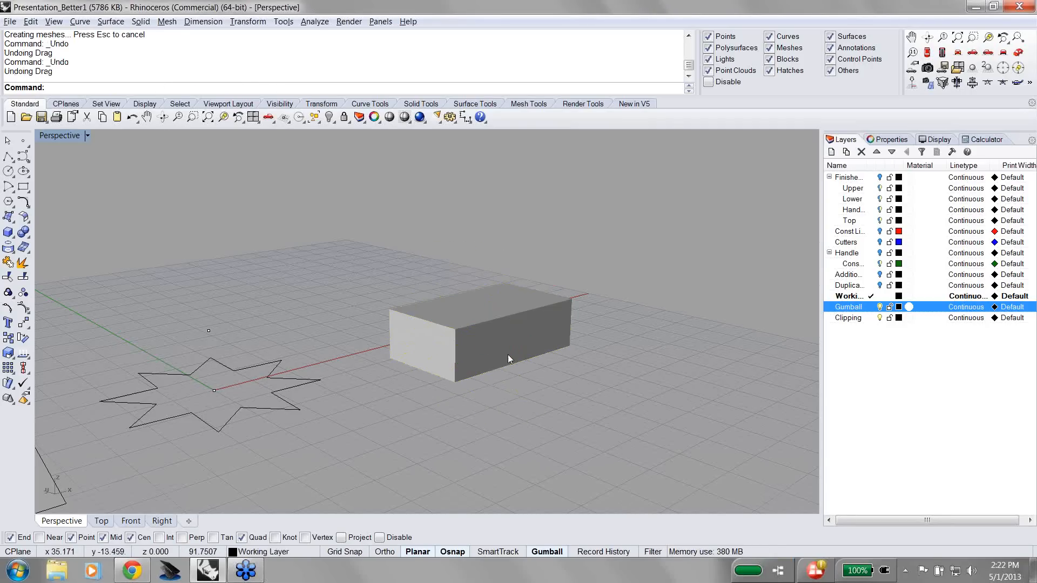
left_click(508, 354)
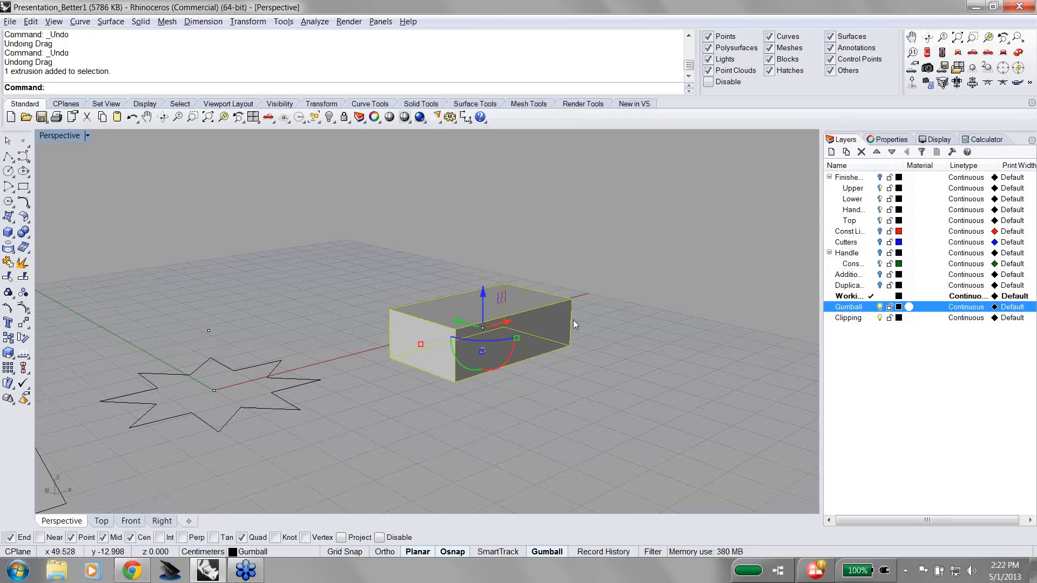
left_click(482, 293)
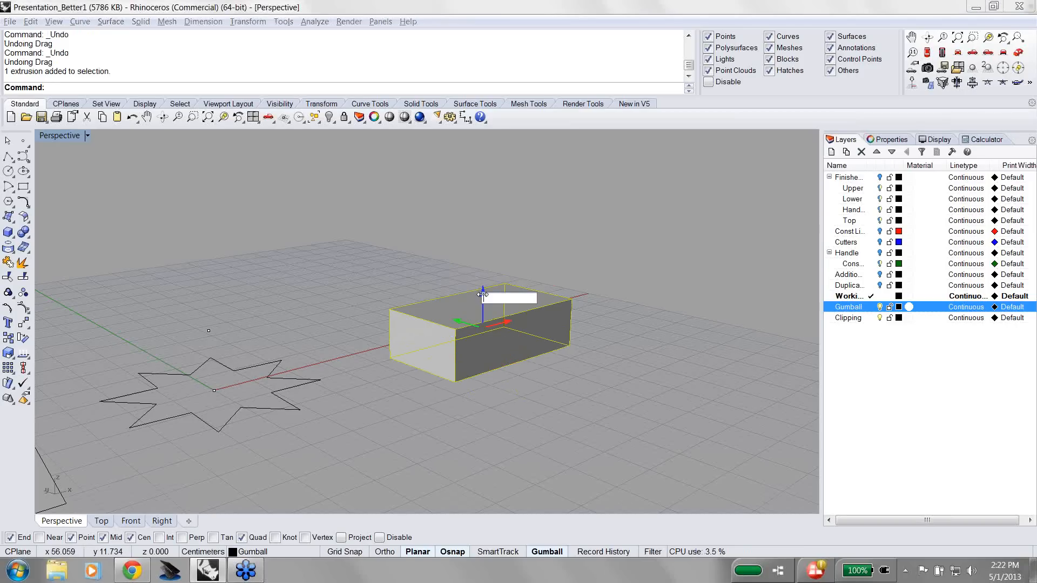
left_click(540, 367)
left_click(504, 310)
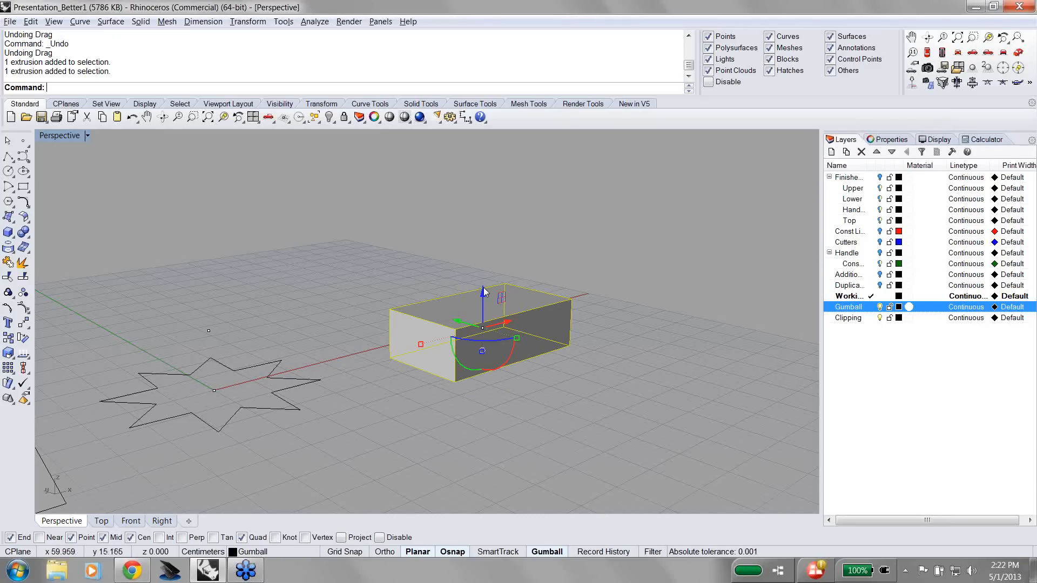
left_click(484, 294)
left_click(542, 414)
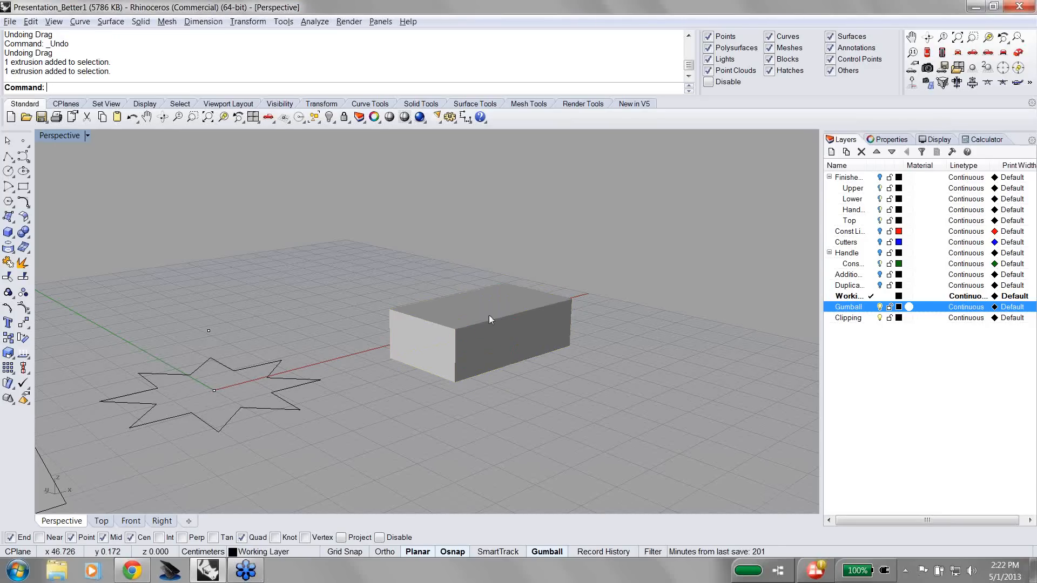
Step: Move the box up exactly 2 cm by entering a distance for the gumball's blue arrow
left_click(489, 319)
left_click(483, 291)
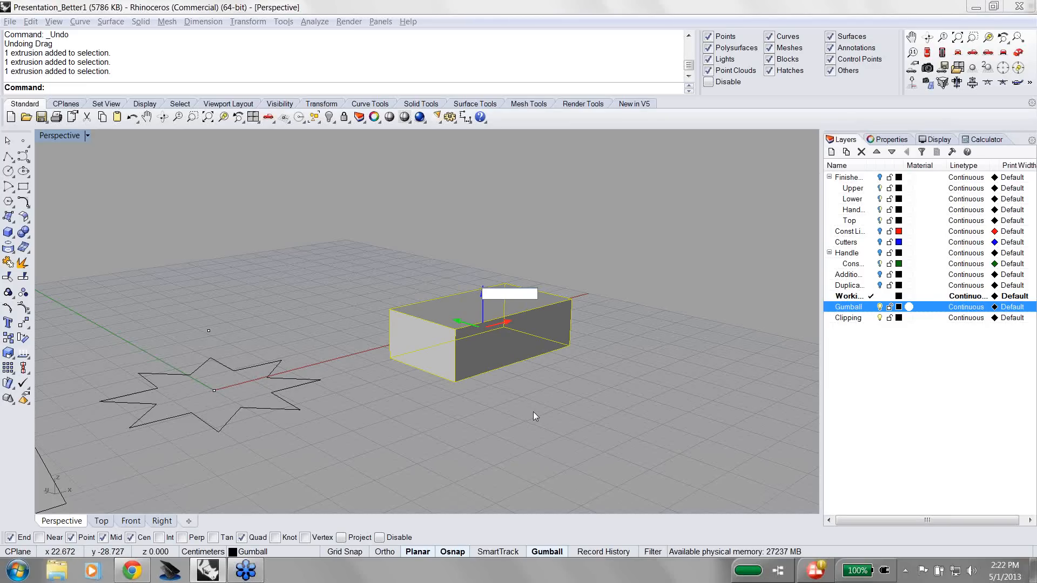
type("2")
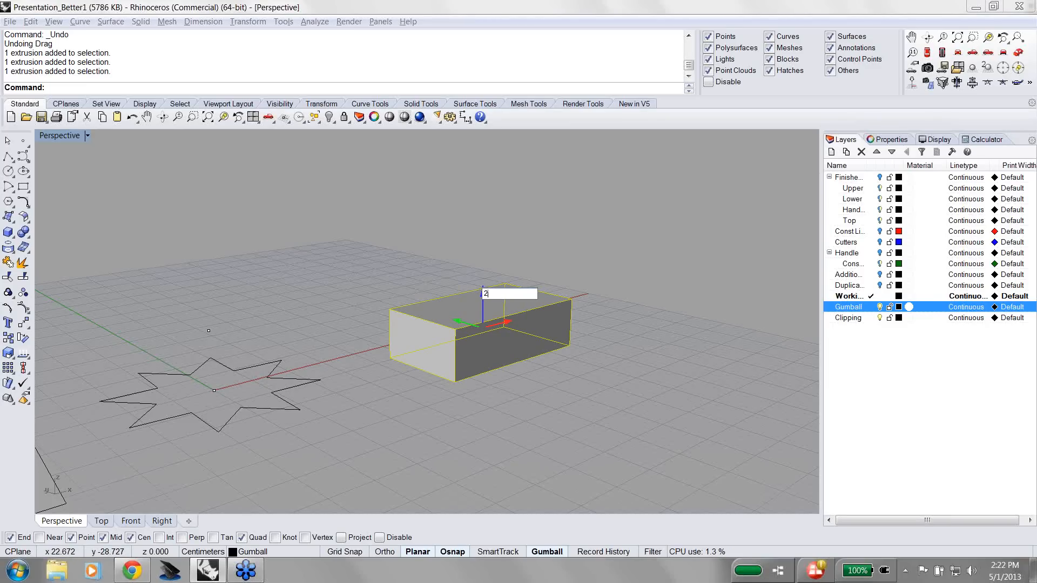
key("Return")
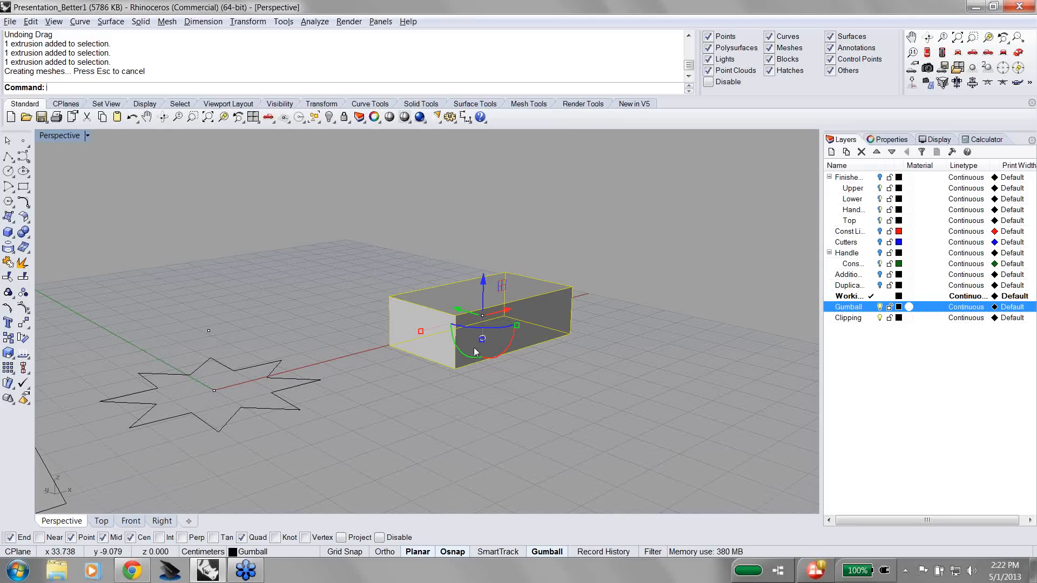
Step: Rotate the box 30 degrees by entering an angle for the gumball's red arc, rotate it back, and deselect it
left_click(502, 355)
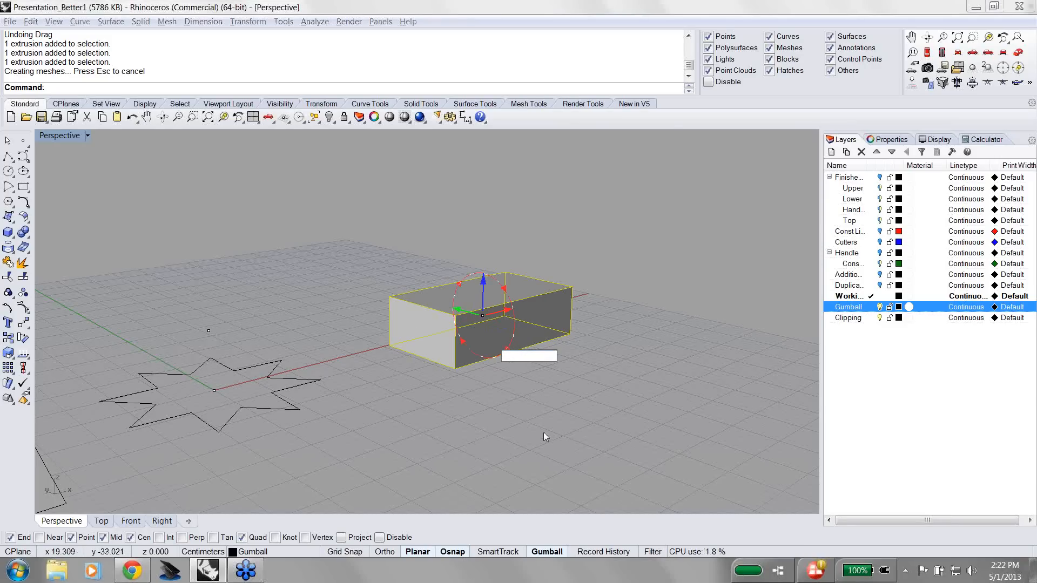
type("30")
key("Return")
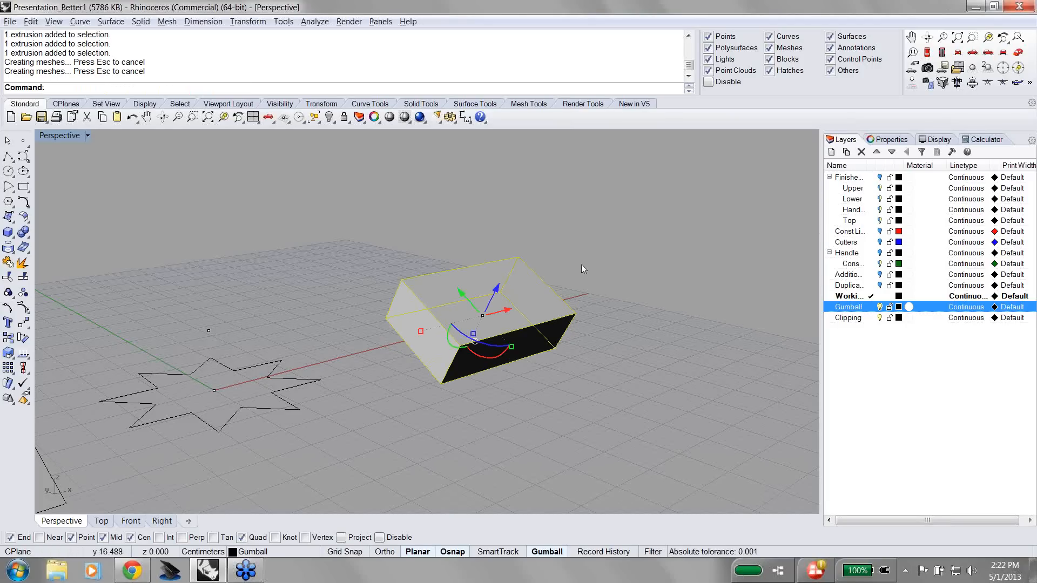
left_click(493, 364)
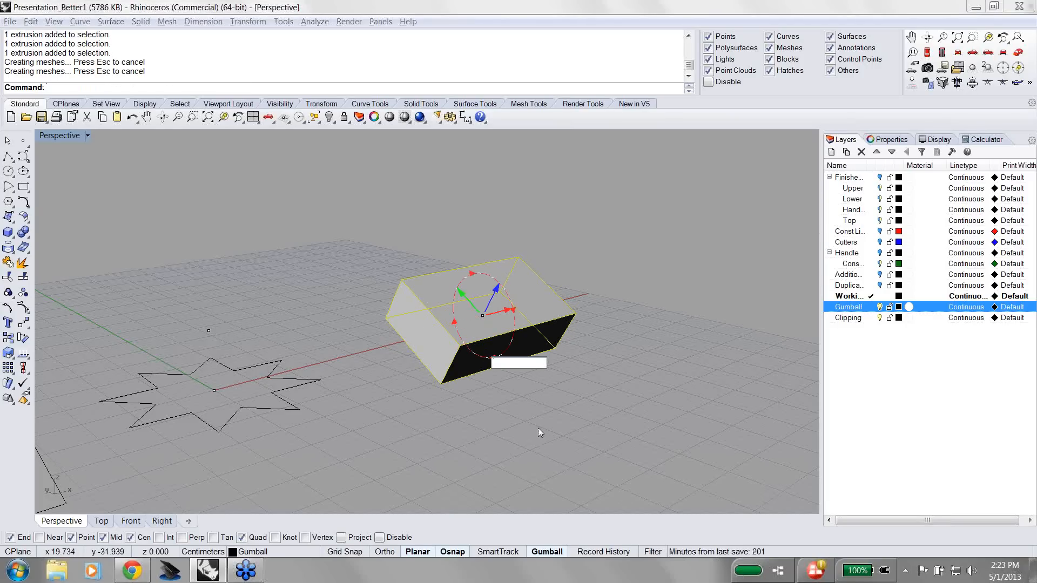
key("Return")
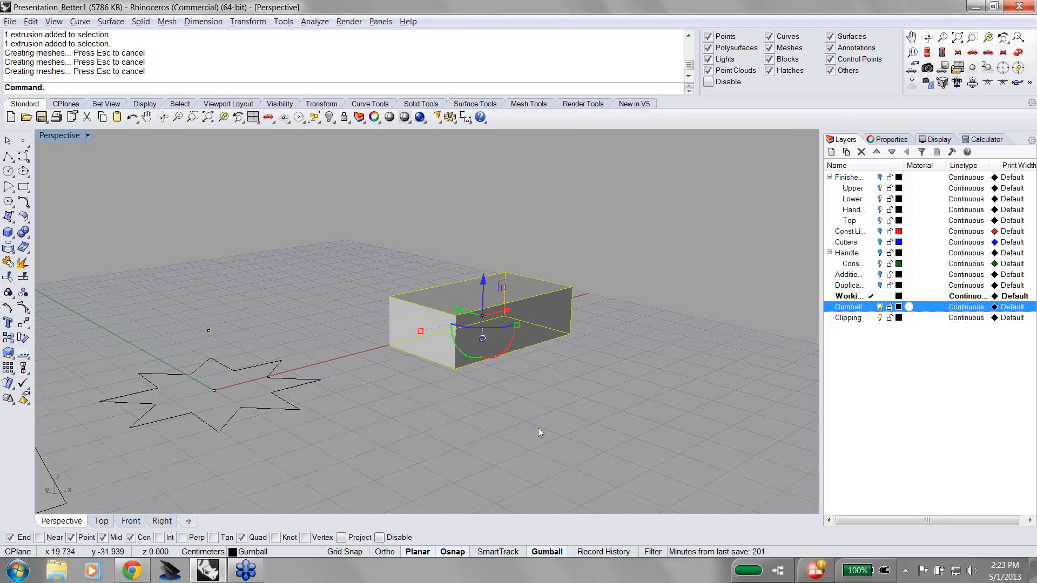
left_click(538, 428)
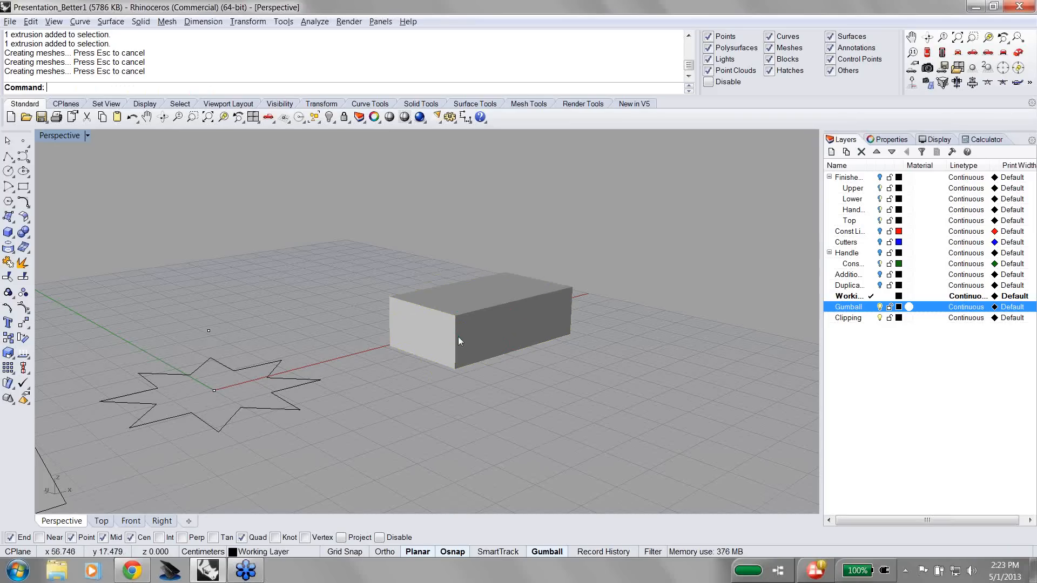
Step: Slide the box about 4.3 cm with the gumball's planar move handle, and deselect it
left_click(501, 333)
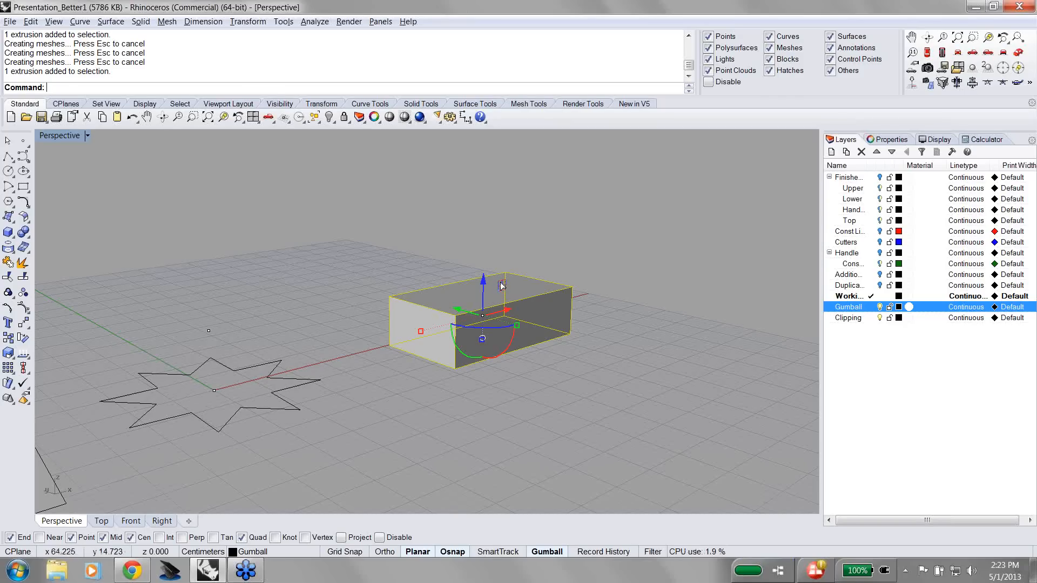
mouse_move(501, 286)
left_mouse_down()
mouse_move(527, 221)
mouse_move(537, 248)
mouse_move(473, 308)
mouse_move(522, 287)
left_mouse_up()
left_click(723, 462)
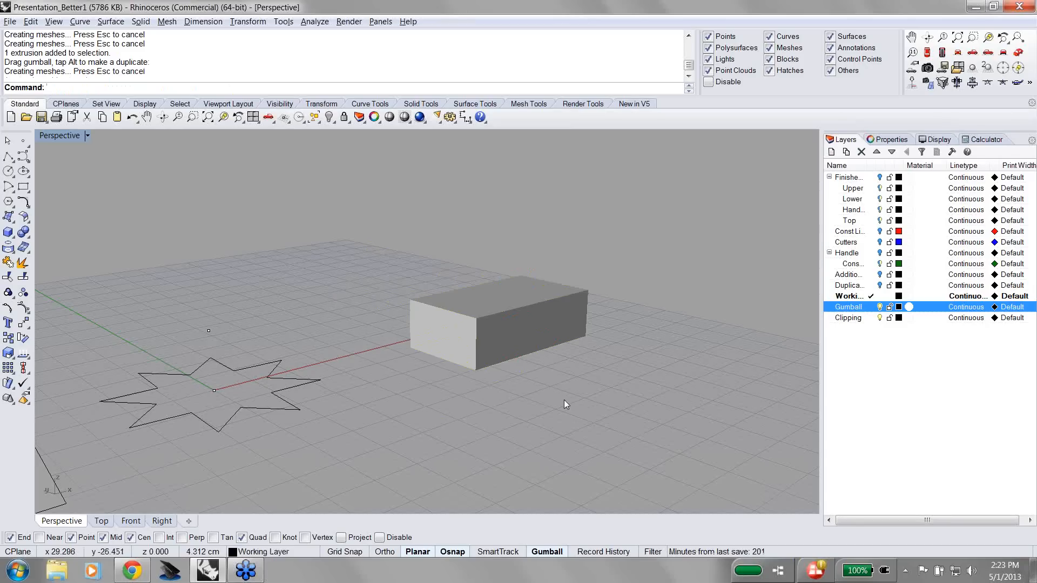
Step: Extrude the star curve about 11.2 cm upward with the gumball's blue arrow, and delete the resulting open extrusion
right_click_drag(412, 422, 672, 353, "shift")
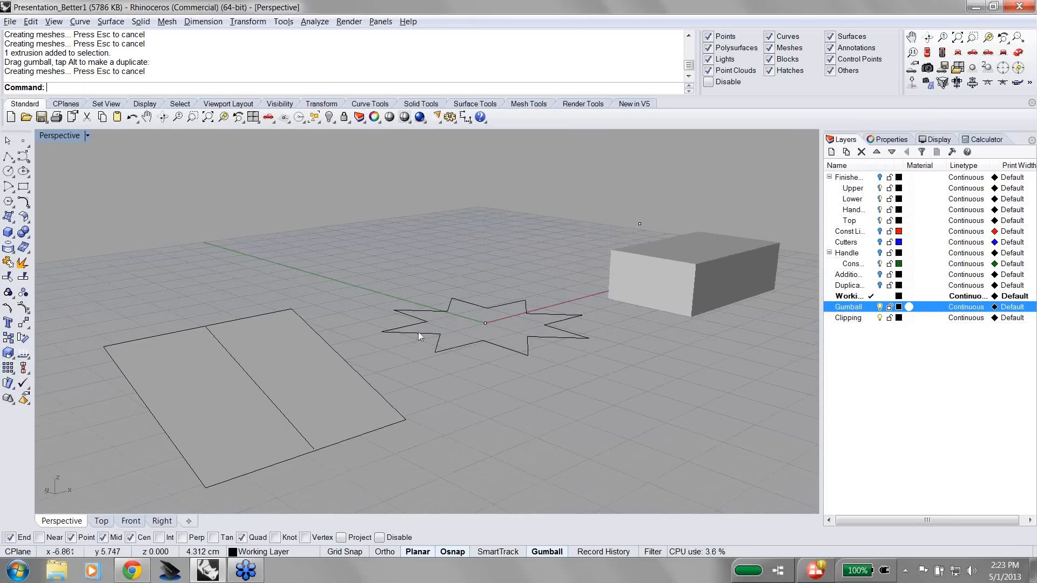
left_click(473, 346)
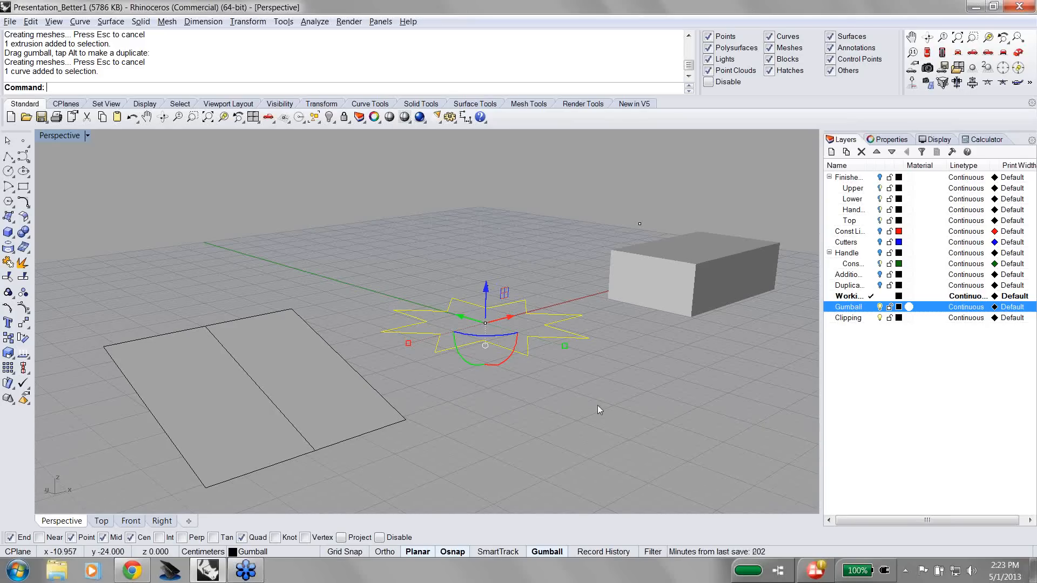
right_click_drag(594, 407, 567, 411)
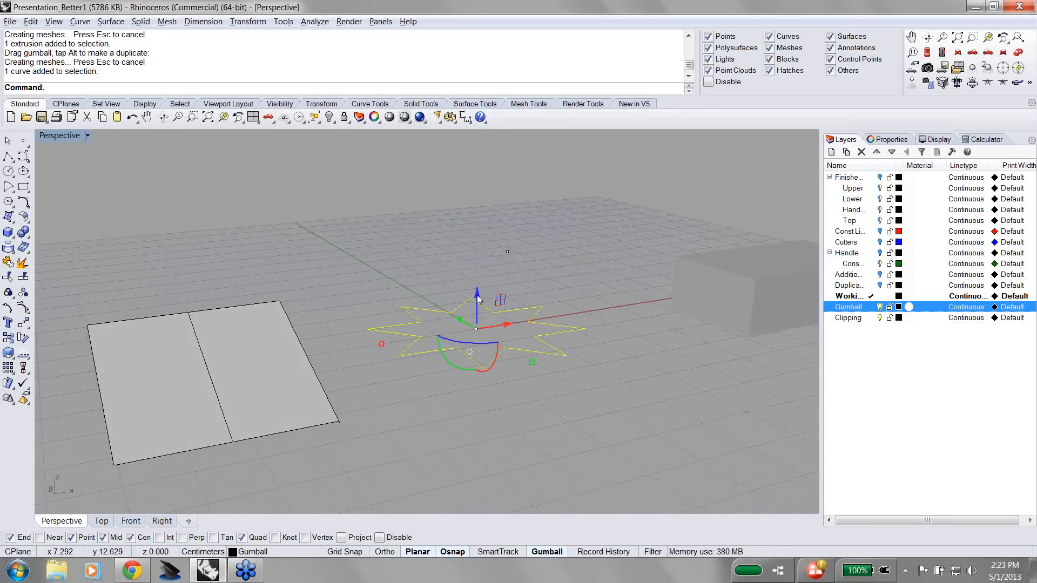
left_click_drag(476, 308, 437, 198)
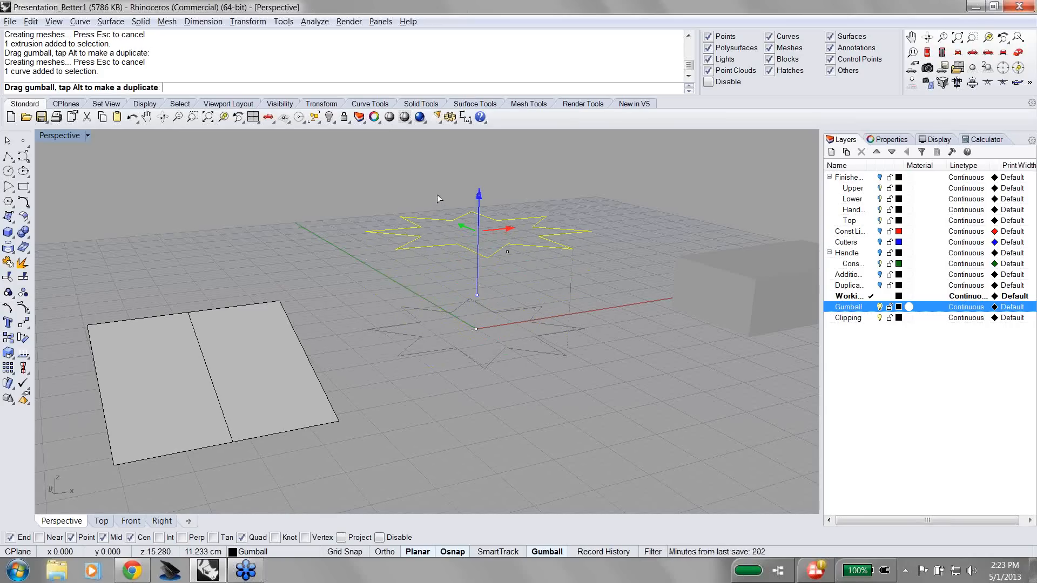
left_click_drag(437, 198, 437, 198)
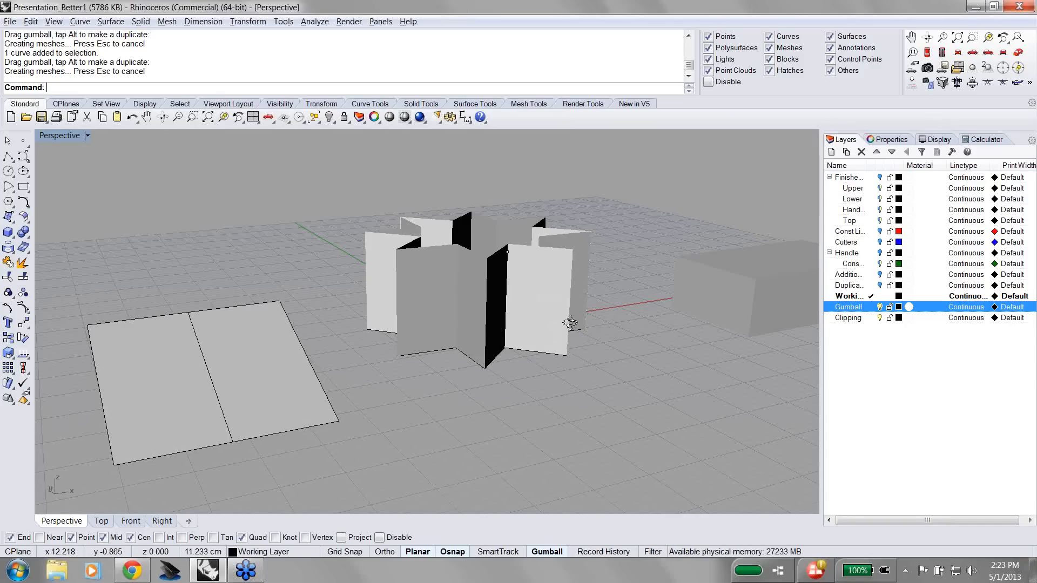
right_click_drag(569, 316, 537, 316)
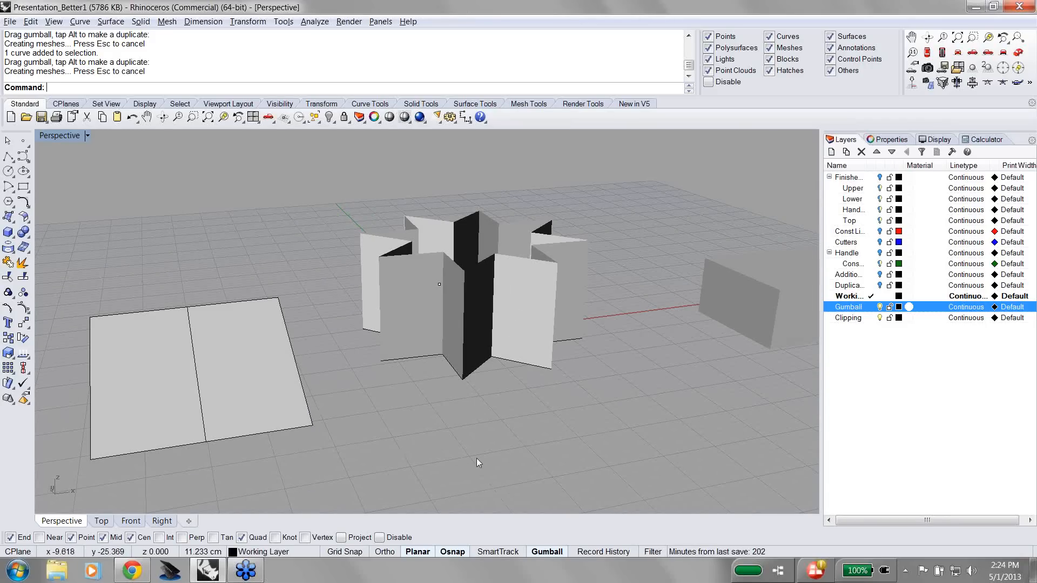
right_click_drag(345, 407, 460, 452)
left_click(486, 327)
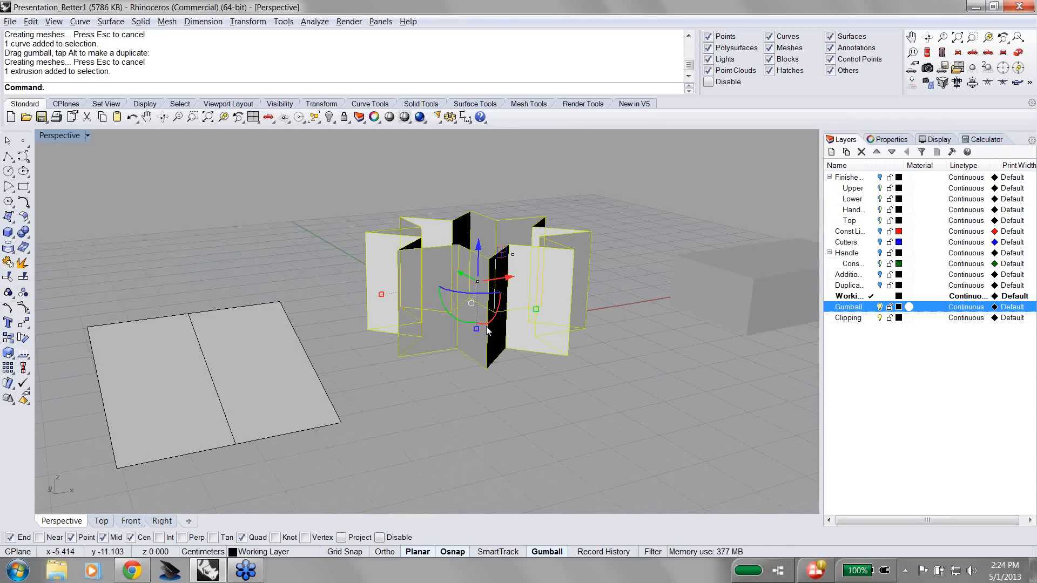
key("Delete")
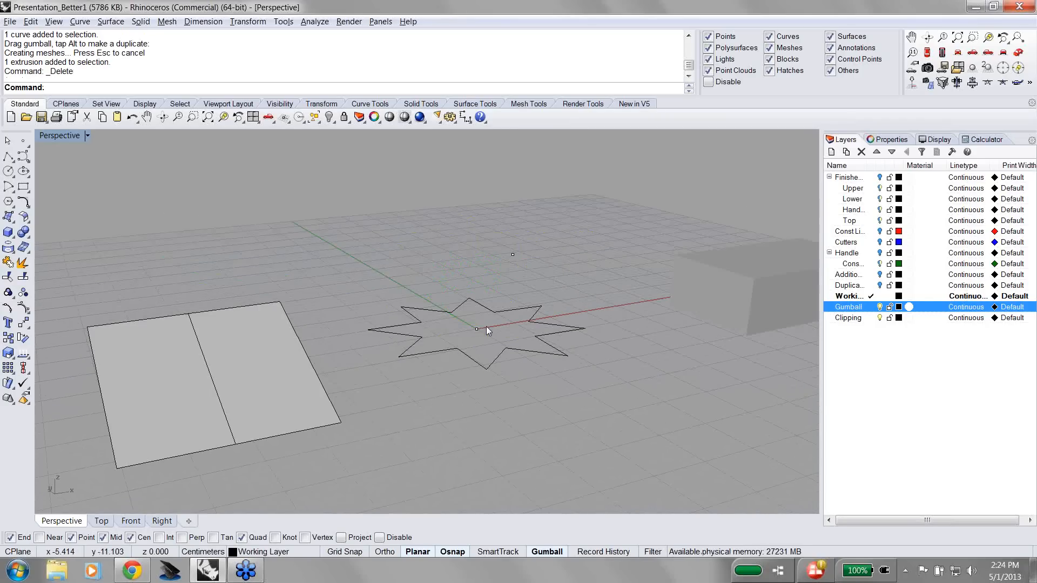
Step: Create a planar surface from the star curve with PlanarSrf and extrude it about 9.6 cm upward with the gumball
left_click(471, 360)
type("PlanarSrf")
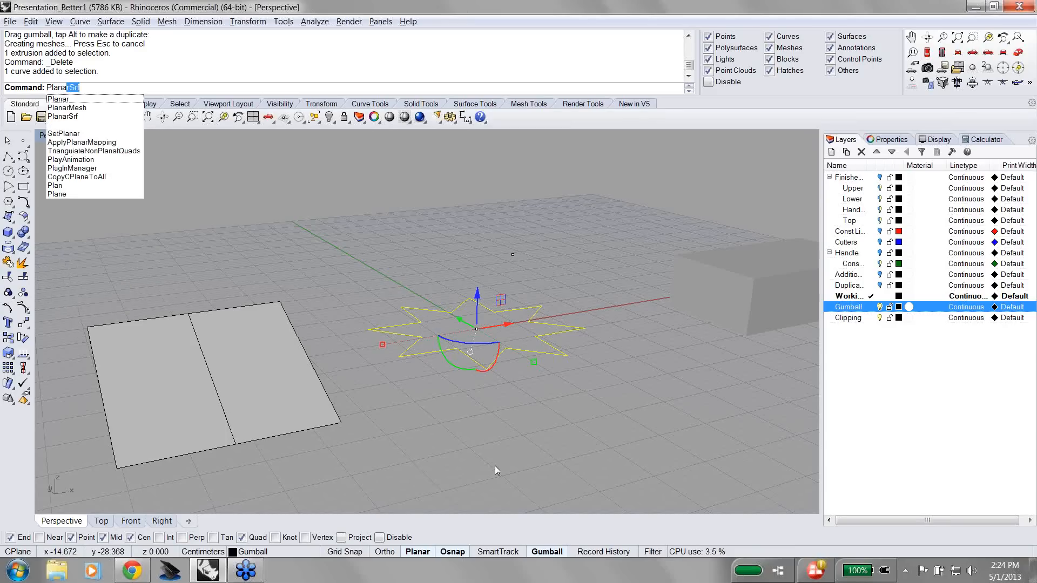
key("Return")
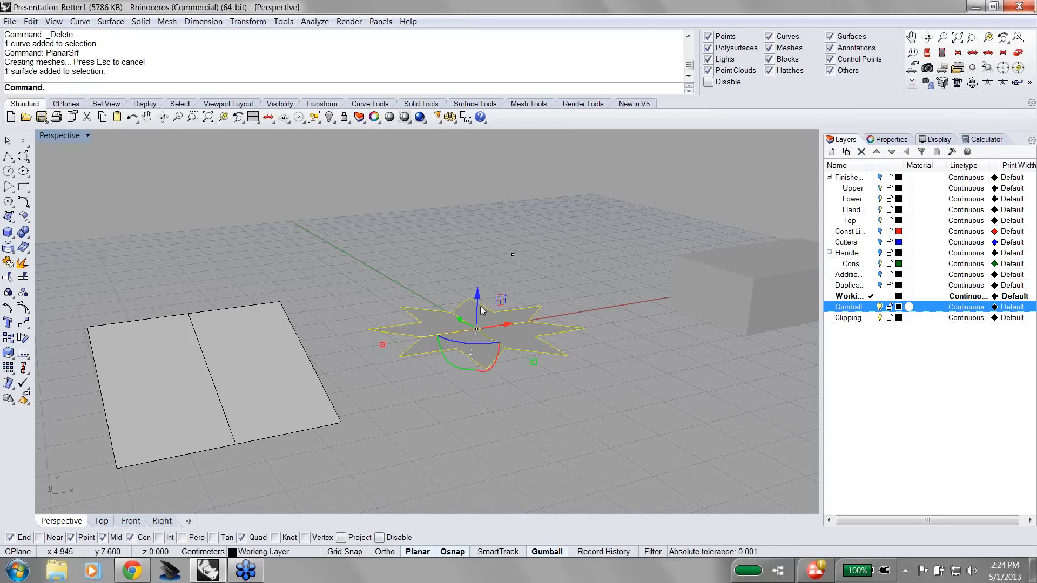
left_click_drag(479, 300, 482, 230)
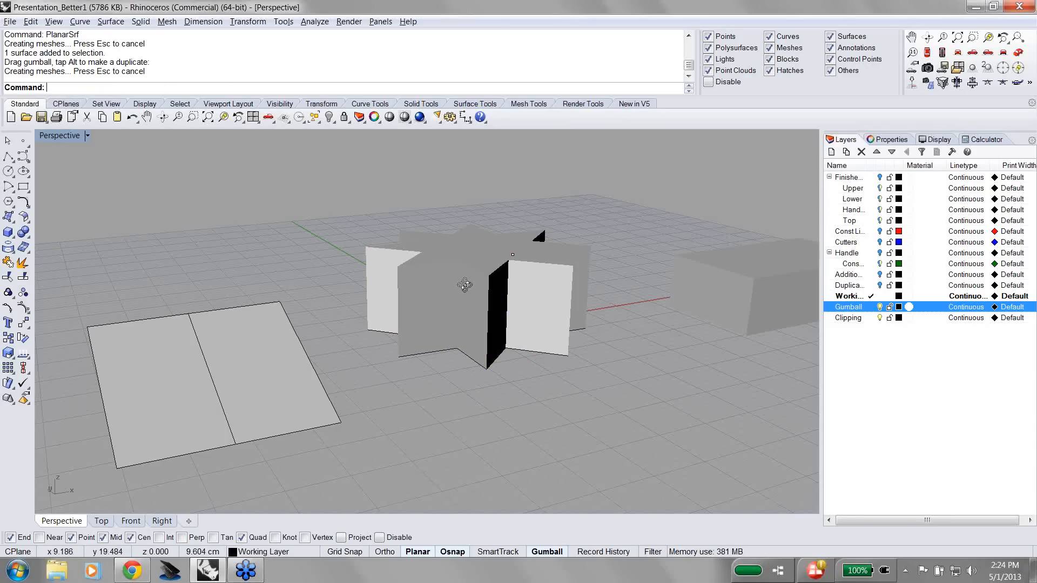
mouse_move(465, 284)
right_mouse_down()
mouse_move(455, 371)
mouse_move(530, 300)
right_mouse_up()
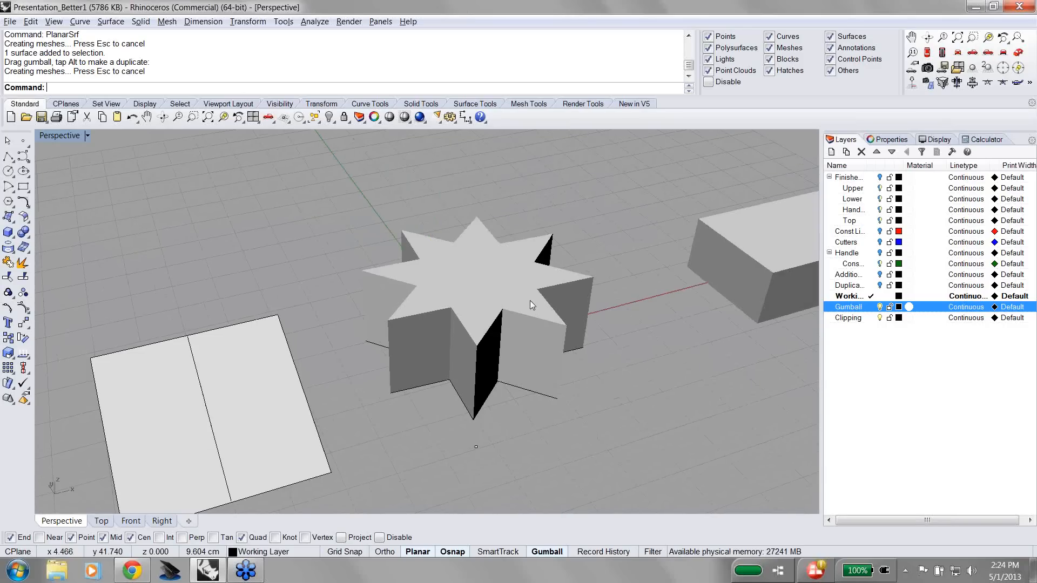
Step: Set the Perspective viewport to the Ghosted display mode and examine the inside of the extruded star
left_click(404, 118)
left_click(468, 139)
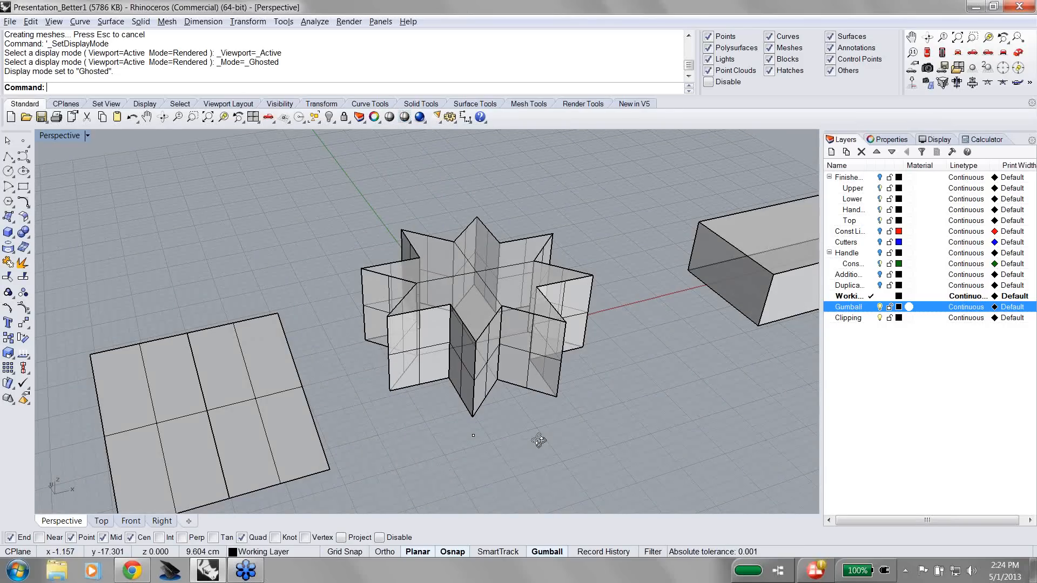
right_click_drag(538, 440, 530, 319)
right_click_drag(545, 462, 546, 406, "shift")
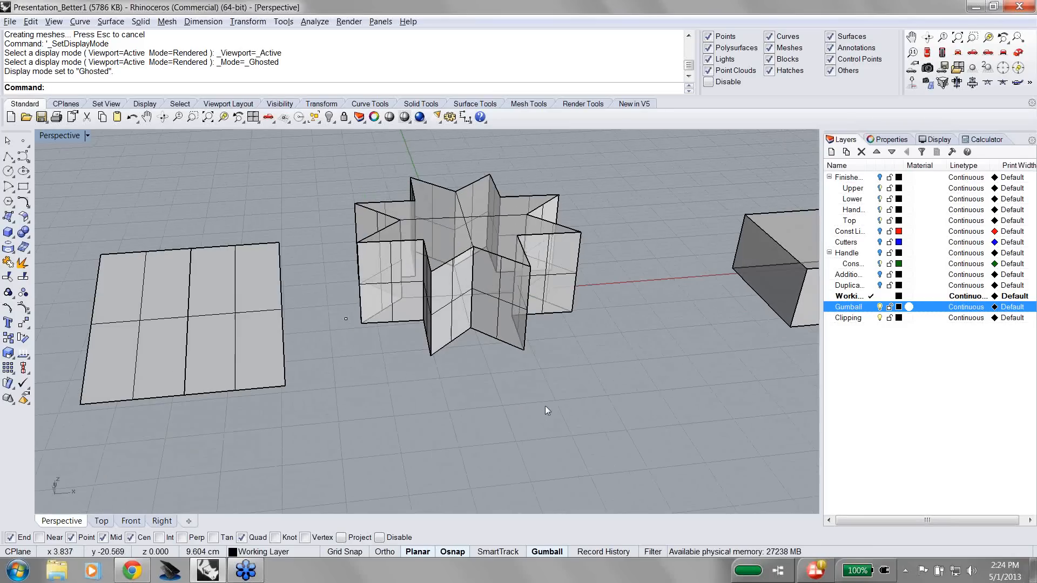
Step: Delete the closed star polysurface, keeping the star curve
scroll(481, 346, "down", 2)
left_click(487, 305)
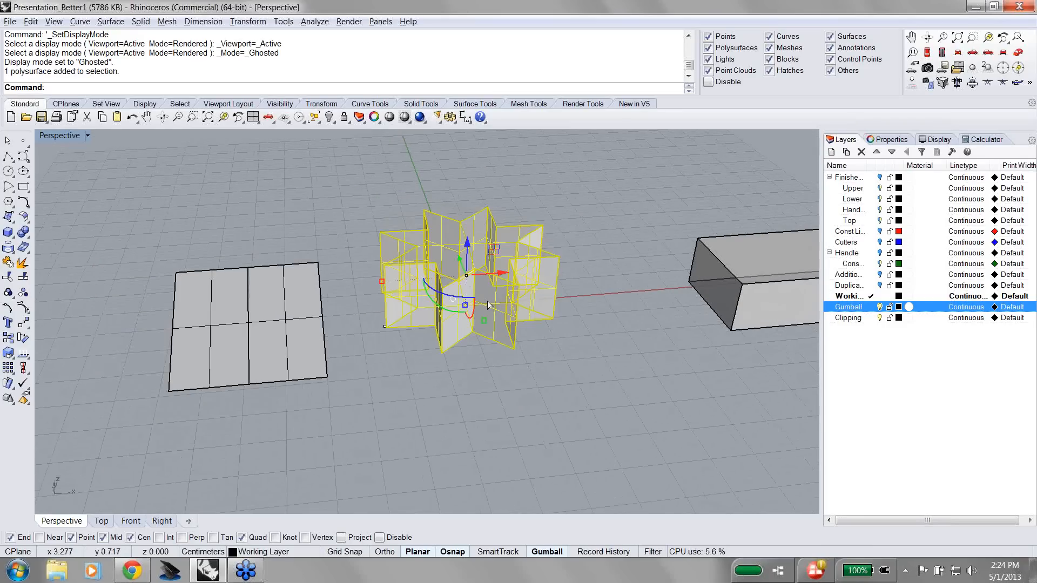
key("Delete")
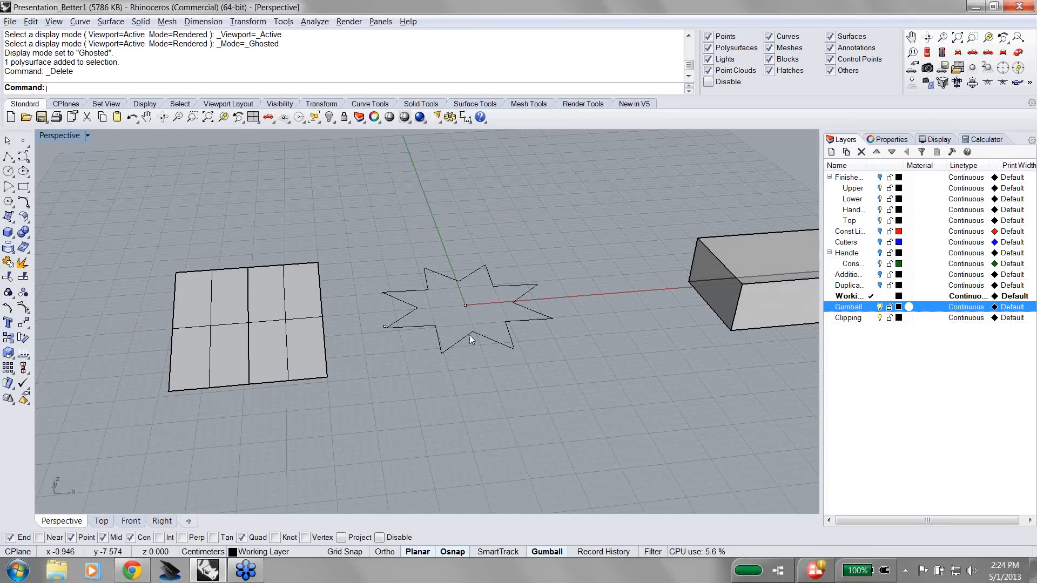
Step: Extrude the star curve upward with the gumball's blue arrow to an exact height of 10 cm, and delete the extrusion
left_click(469, 334)
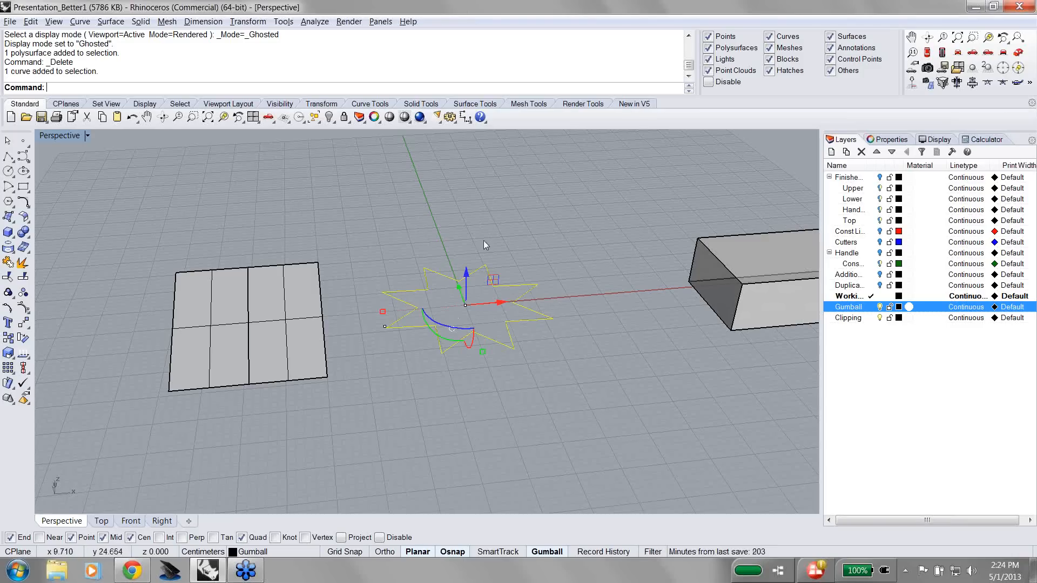
left_click_drag(466, 273, 468, 222)
type("10")
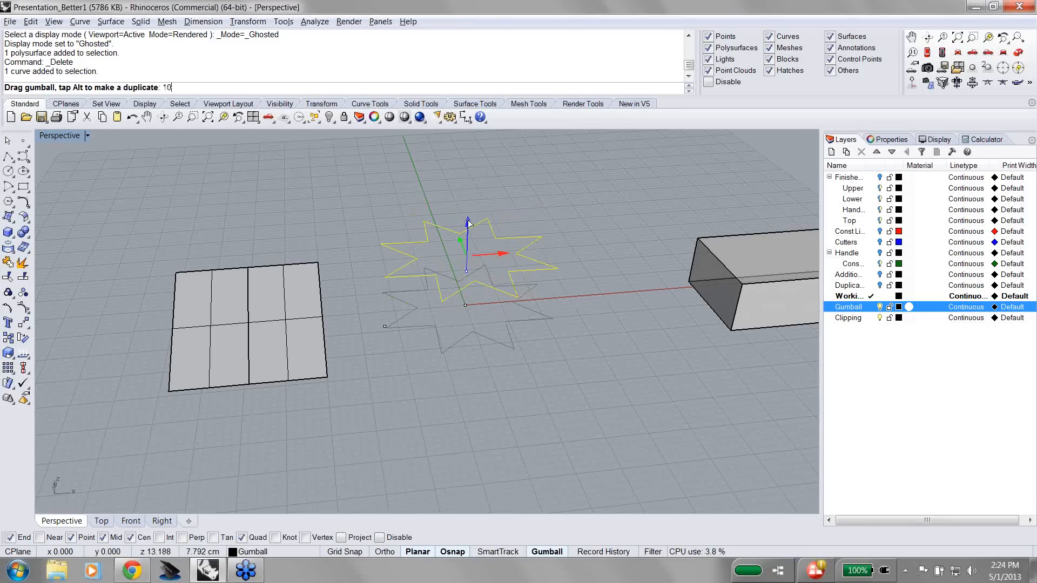
left_click_drag(468, 223, 481, 207)
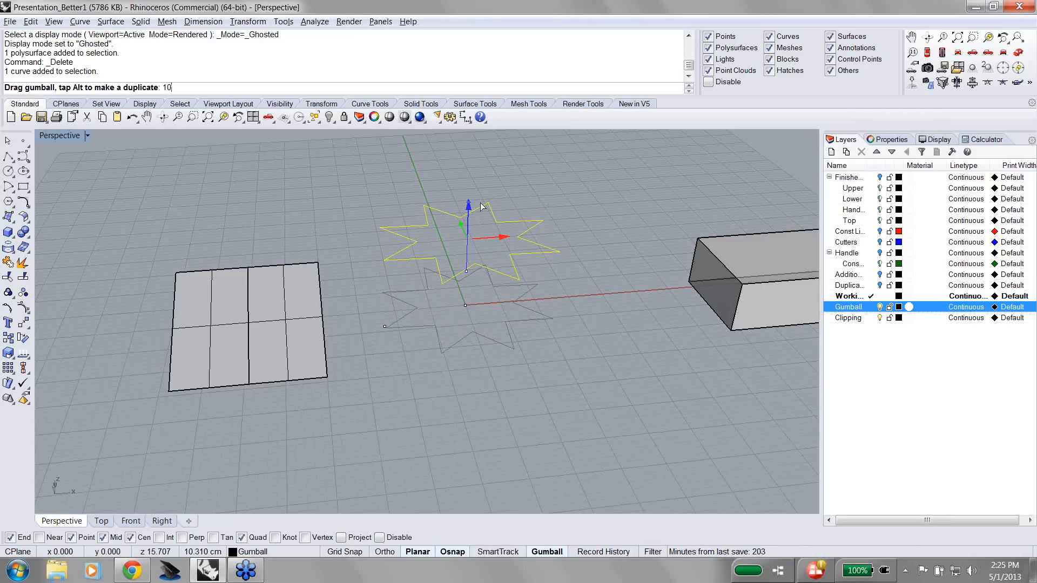
key("Return")
left_click_drag(482, 207, 471, 358)
left_click_drag(465, 272, 467, 320)
left_click_drag(468, 274, 469, 249)
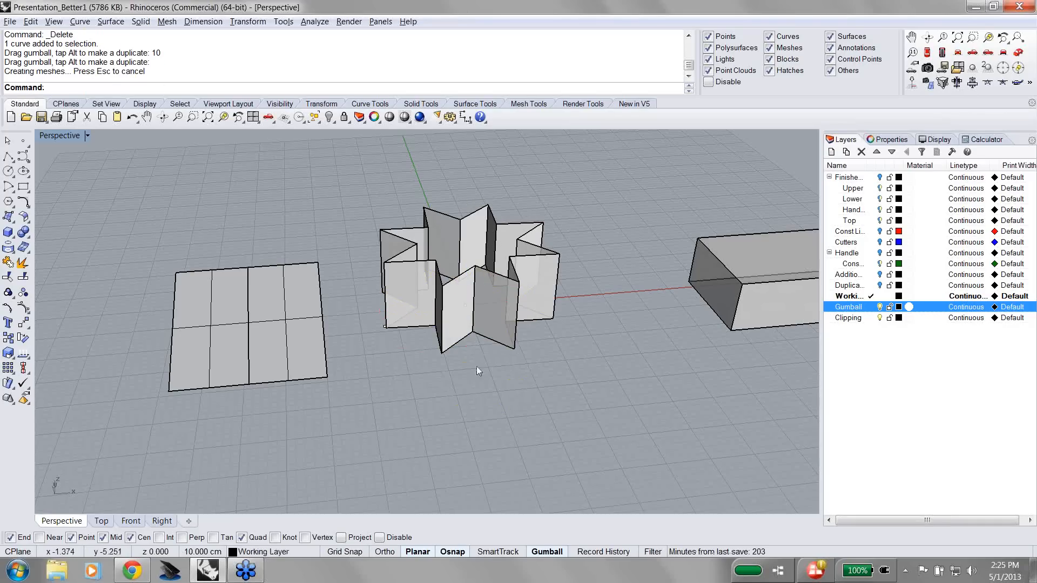
left_click(498, 301)
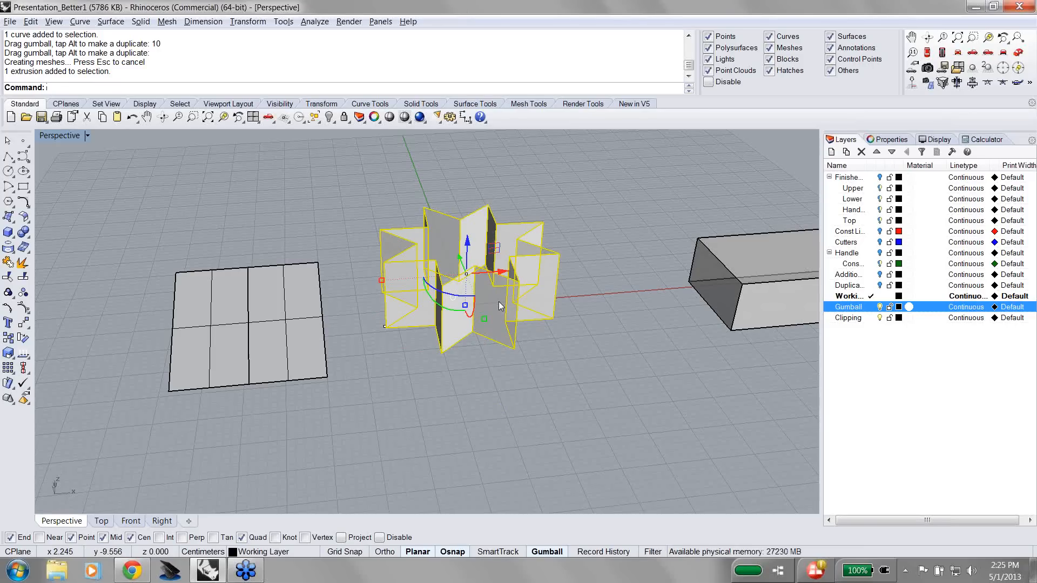
key("Delete")
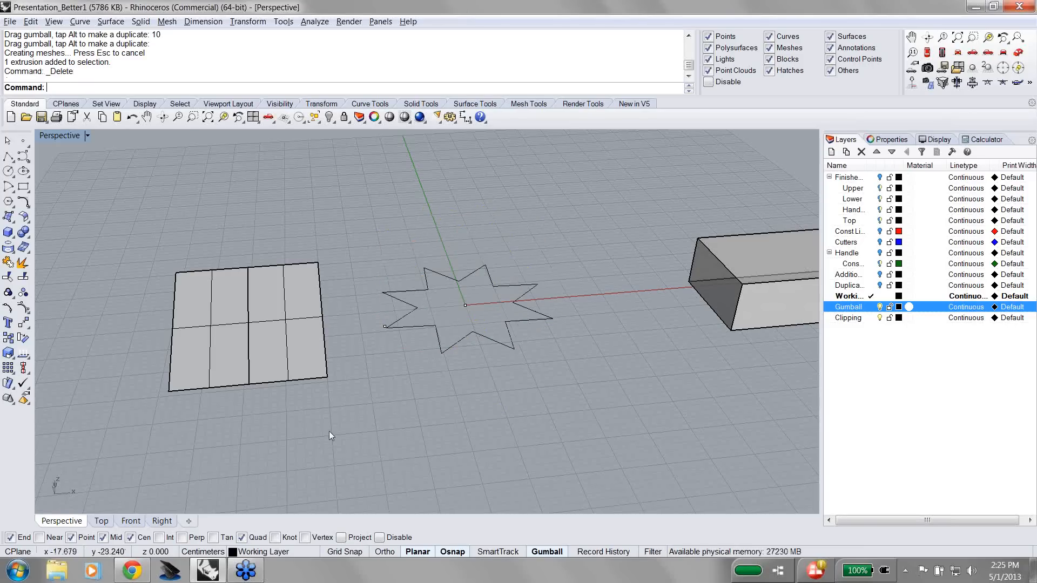
Step: Select the right-hand surface of the mirrored pair and reset its gumball to the default position and orientation
right_click_drag(272, 423, 331, 390)
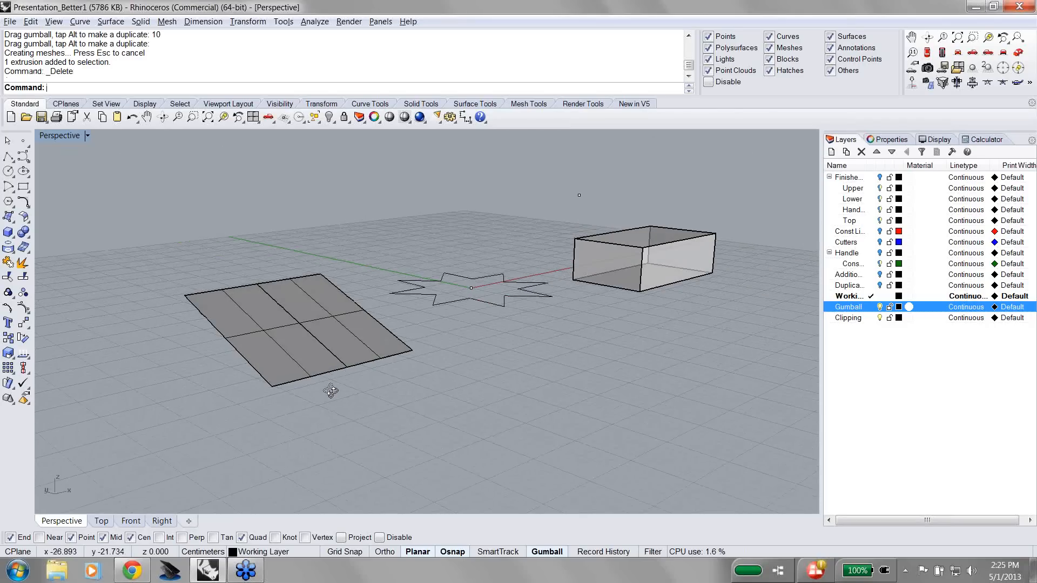
left_click(339, 342)
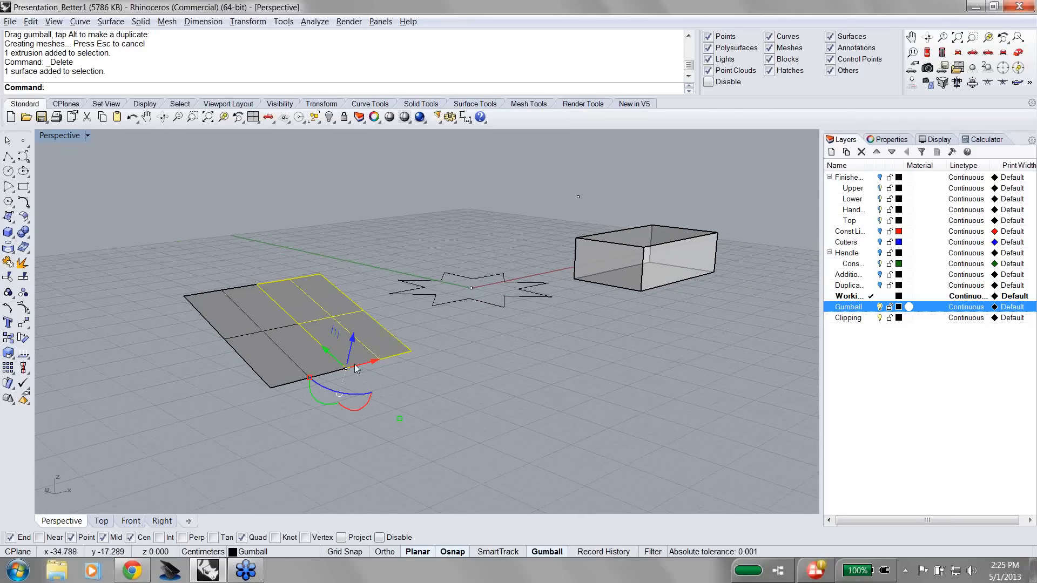
left_click(340, 399)
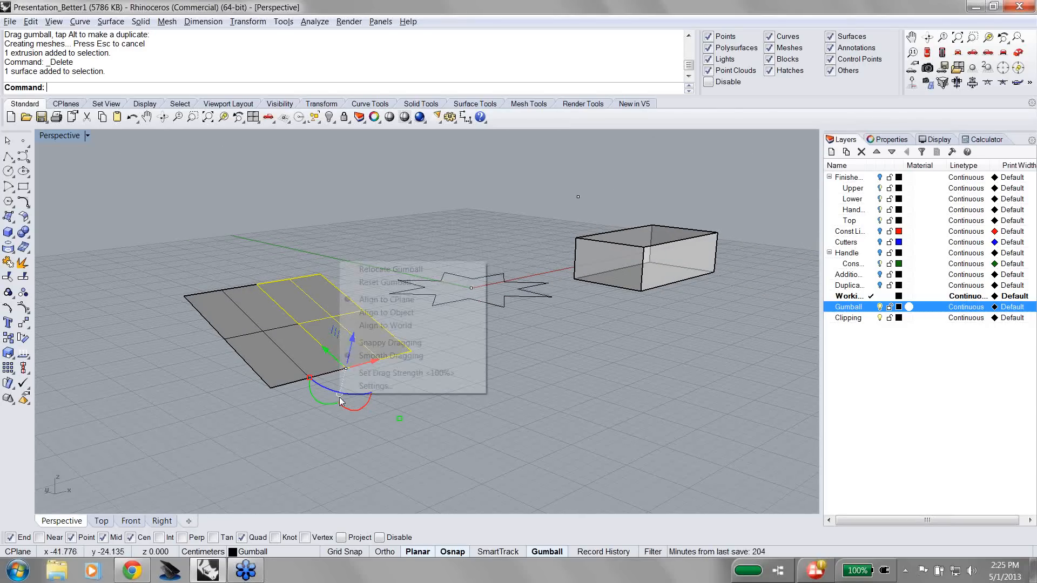
left_click(380, 283)
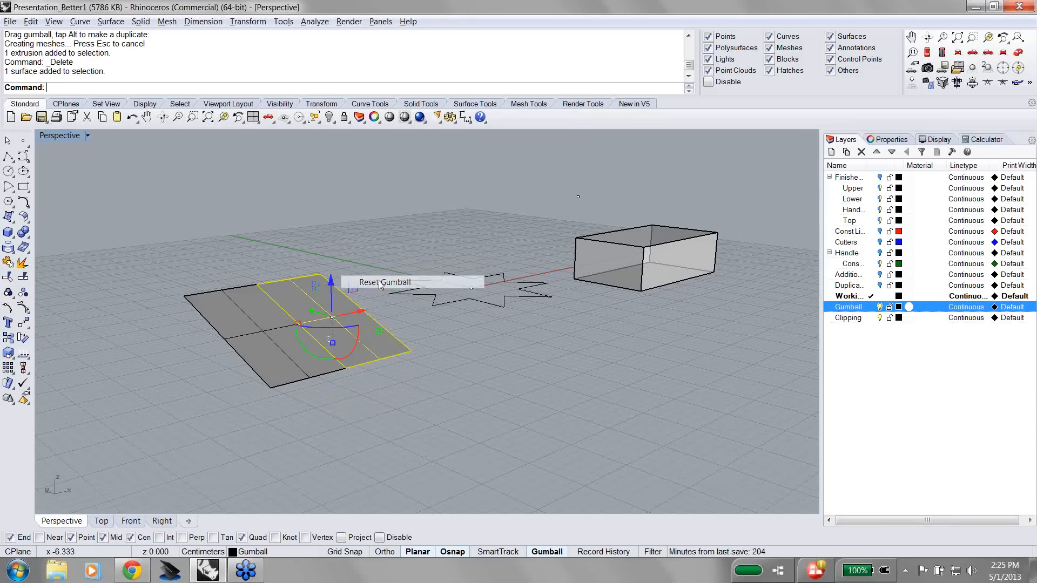
left_click(384, 443)
left_click(352, 338)
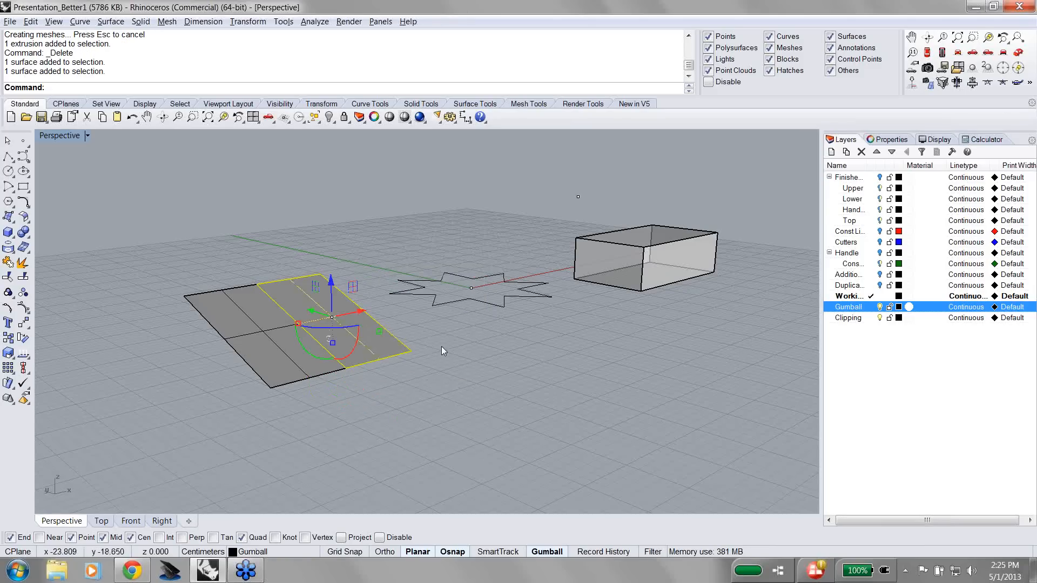
Step: Relocate the gumball to the near corner of the shared edge, with X along the surface's near edge and Y along the shared edge
right_click_drag(334, 336, 355, 341)
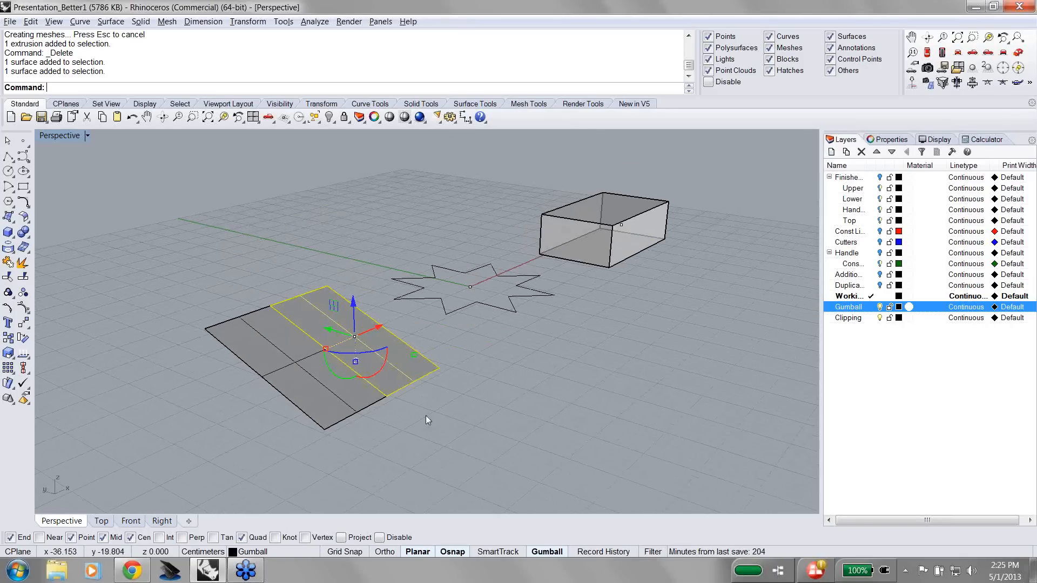
mouse_move(441, 435)
right_mouse_down()
mouse_move(378, 424)
mouse_move(398, 428)
mouse_move(378, 439)
mouse_move(378, 419)
mouse_move(433, 416)
mouse_move(439, 431)
mouse_move(430, 420)
right_mouse_up()
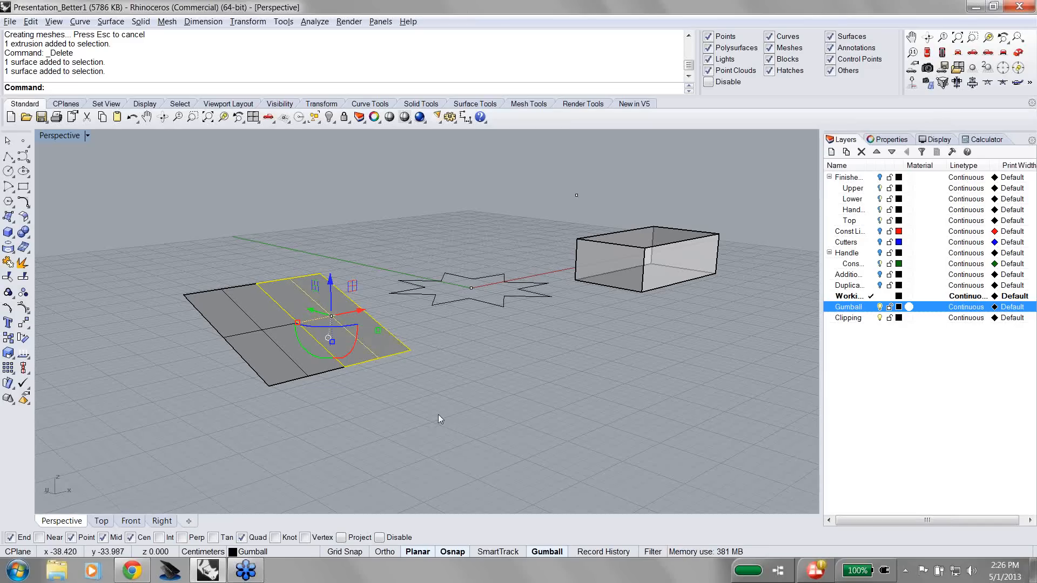
right_click_drag(431, 409, 404, 400)
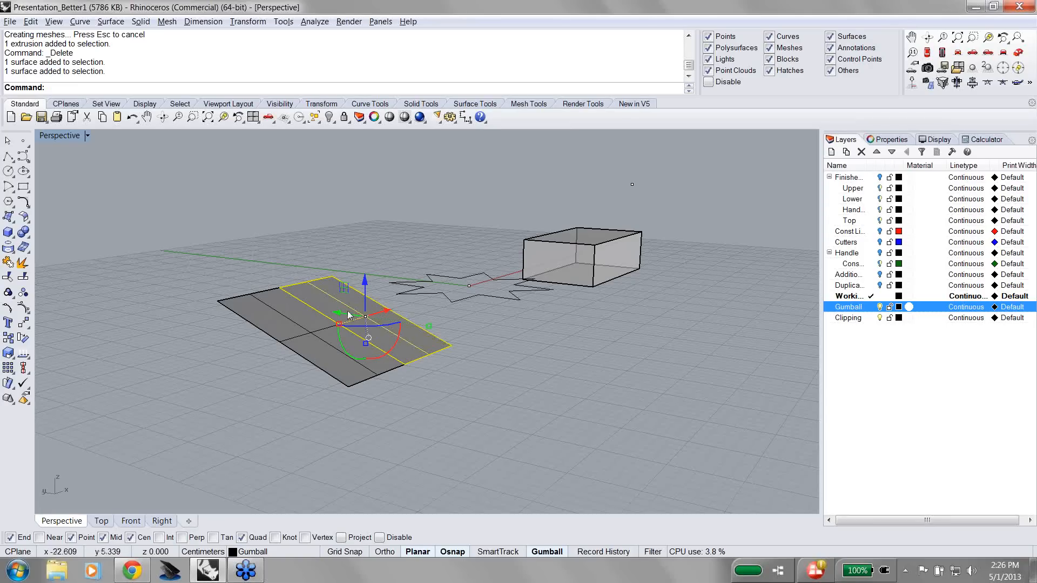
right_click_drag(474, 418, 324, 349)
scroll(324, 348, "up", 2)
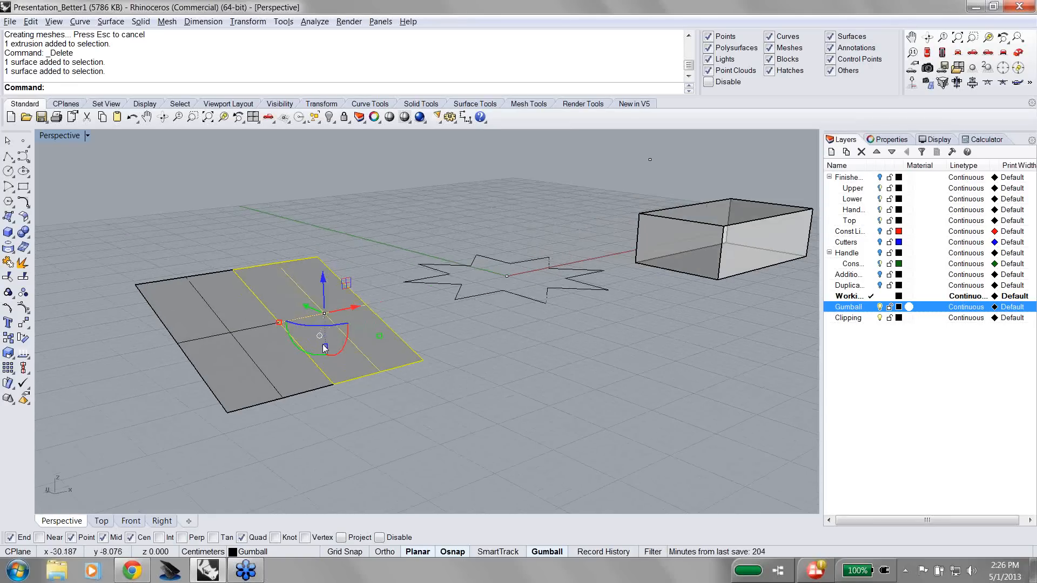
scroll(325, 348, "up", 3)
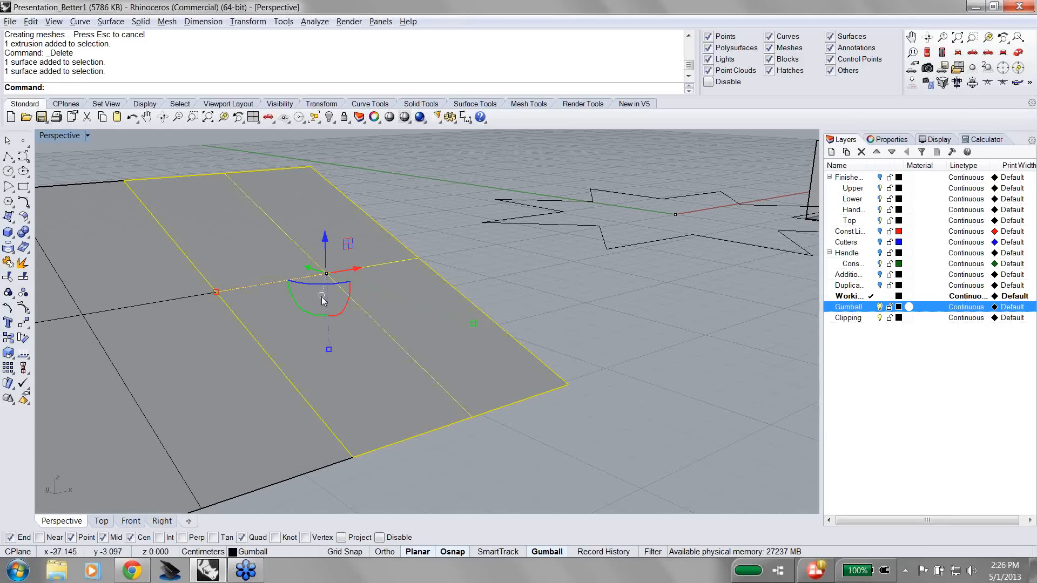
left_click(322, 298)
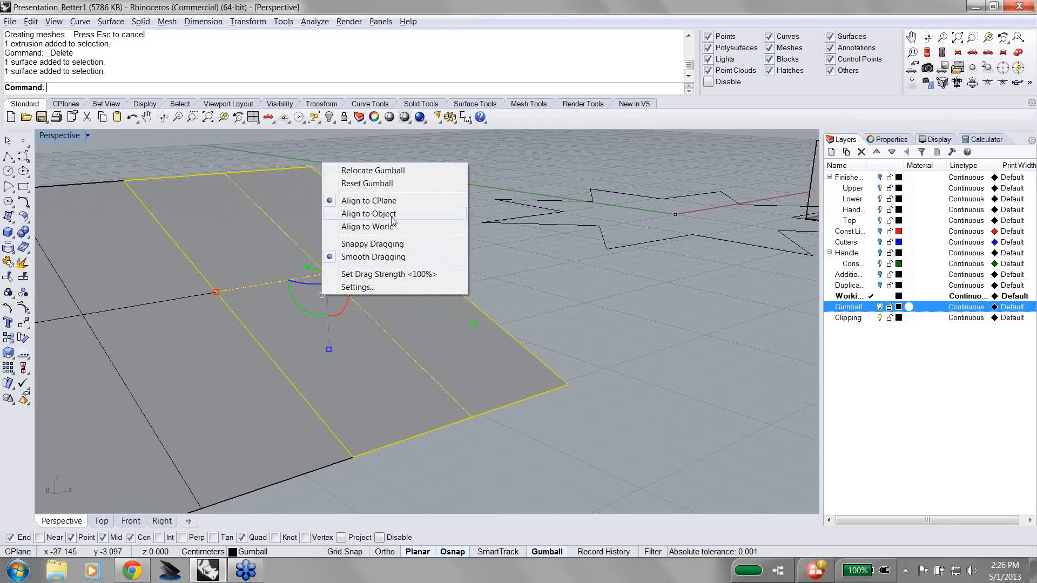
left_click(367, 172)
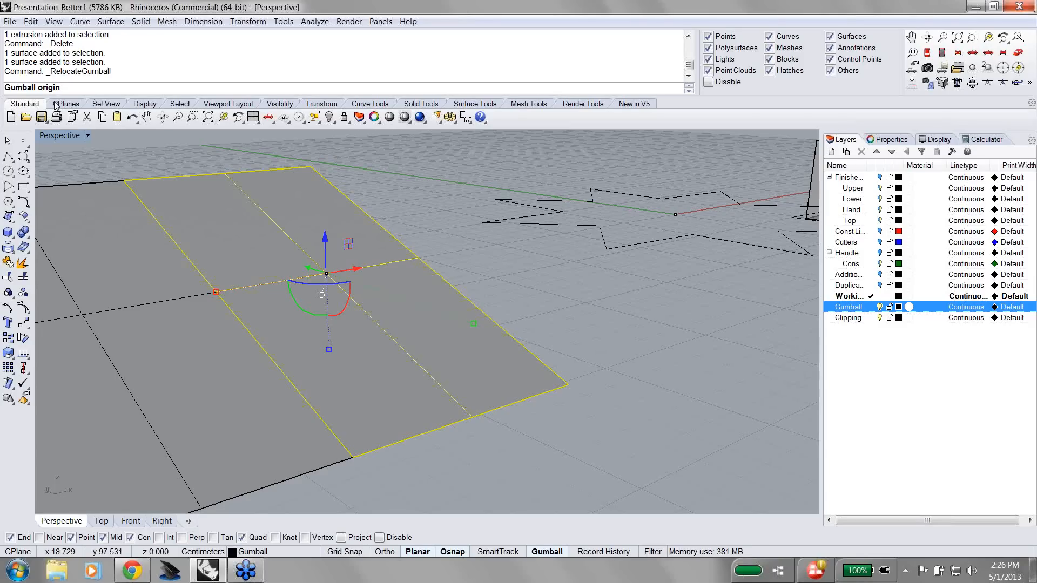
left_click(352, 456)
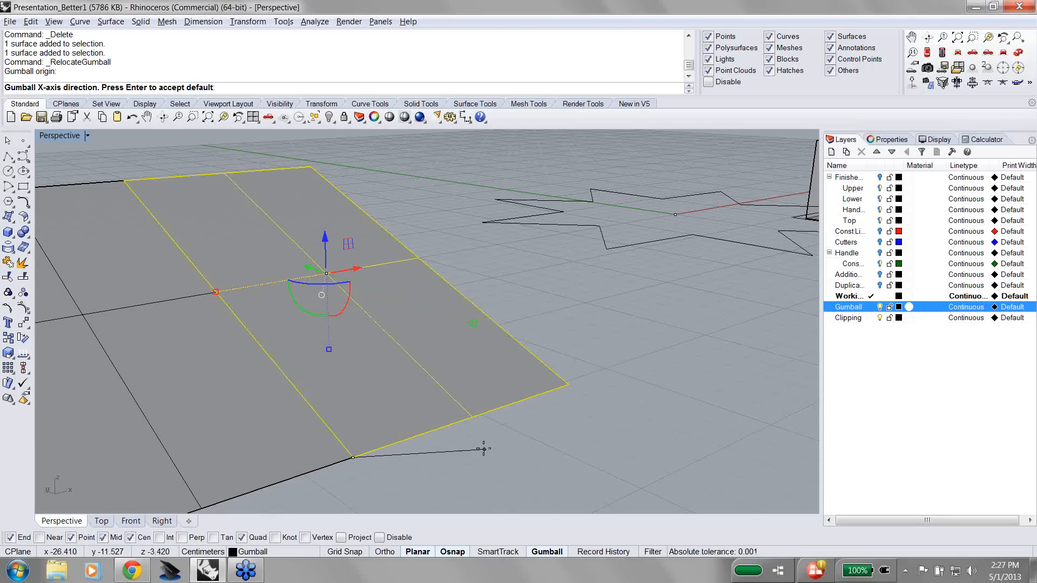
left_click(568, 385)
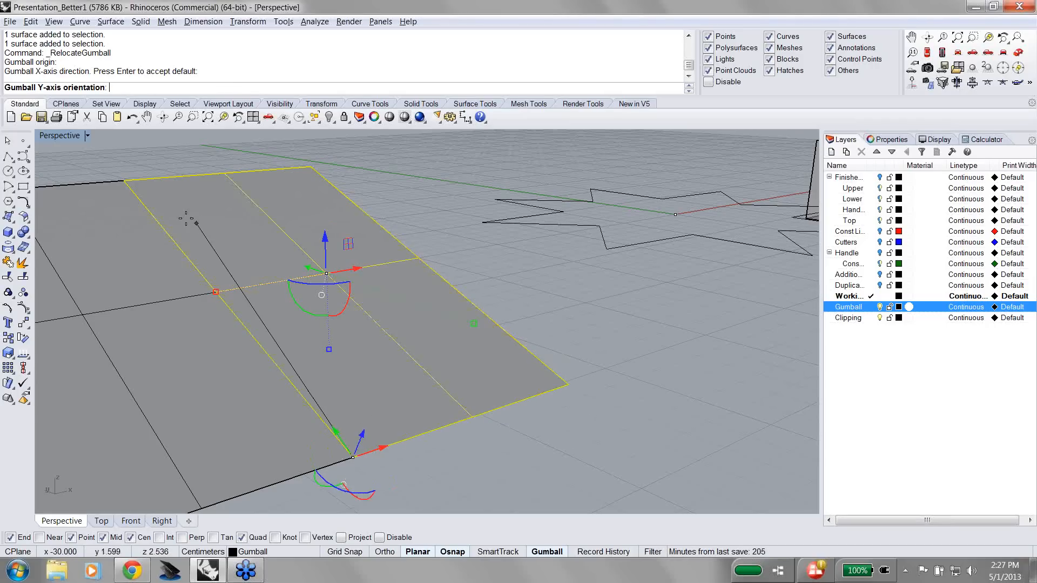
left_click(125, 181)
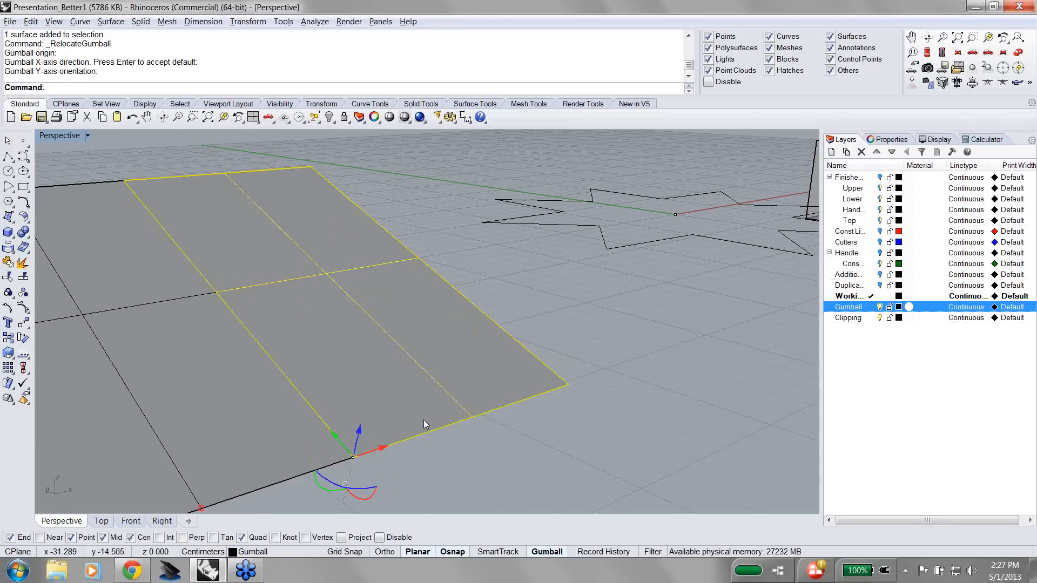
Step: Rotate the selected surface exactly 30 degrees about the shared edge with the gumball's green arc
scroll(360, 466, "down", 2)
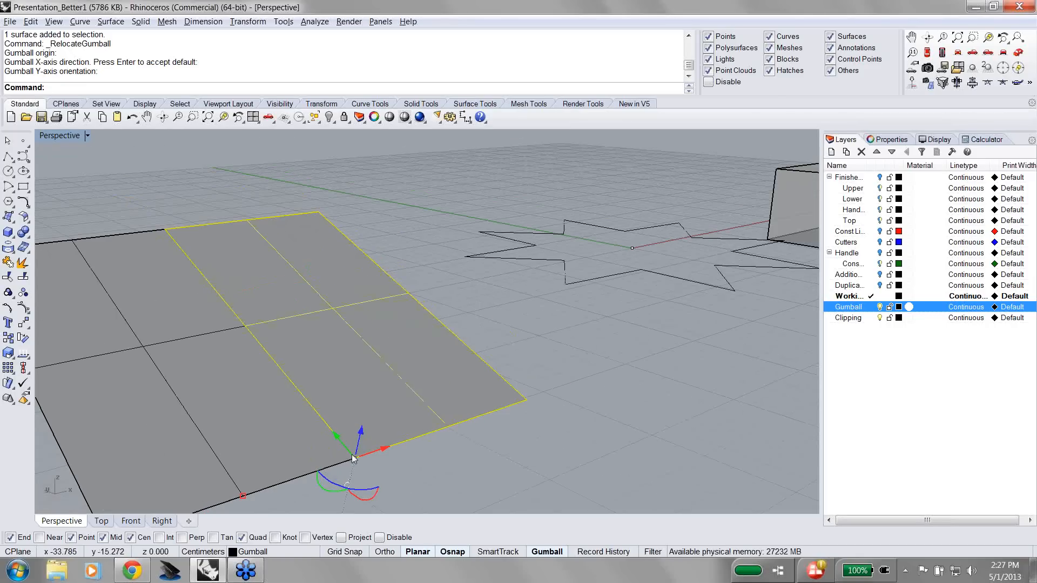
scroll(352, 463, "up", 3)
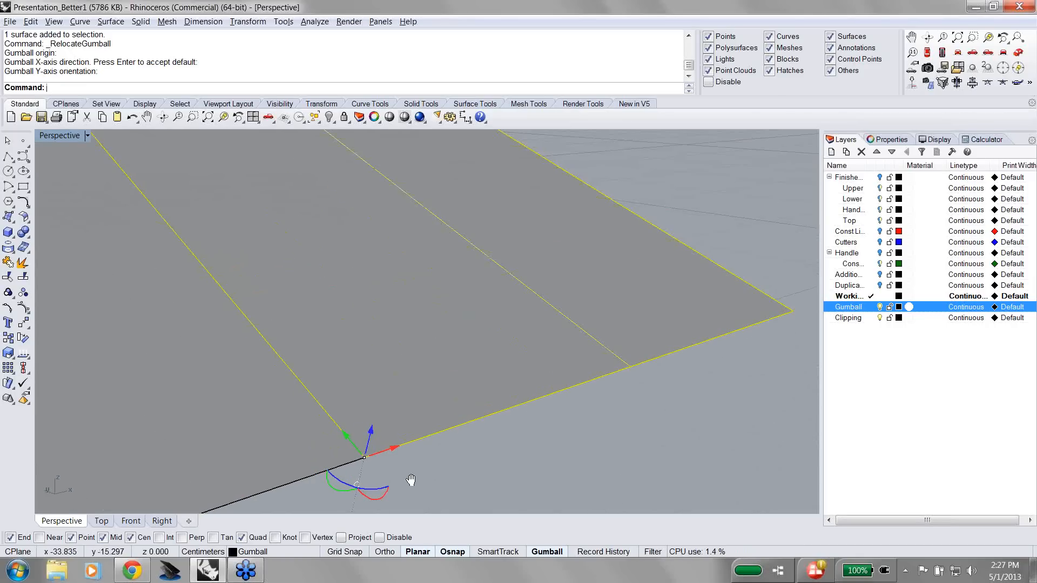
right_click_drag(411, 480, 471, 372, "shift")
right_click_drag(420, 329, 497, 287)
scroll(497, 292, "down", 4)
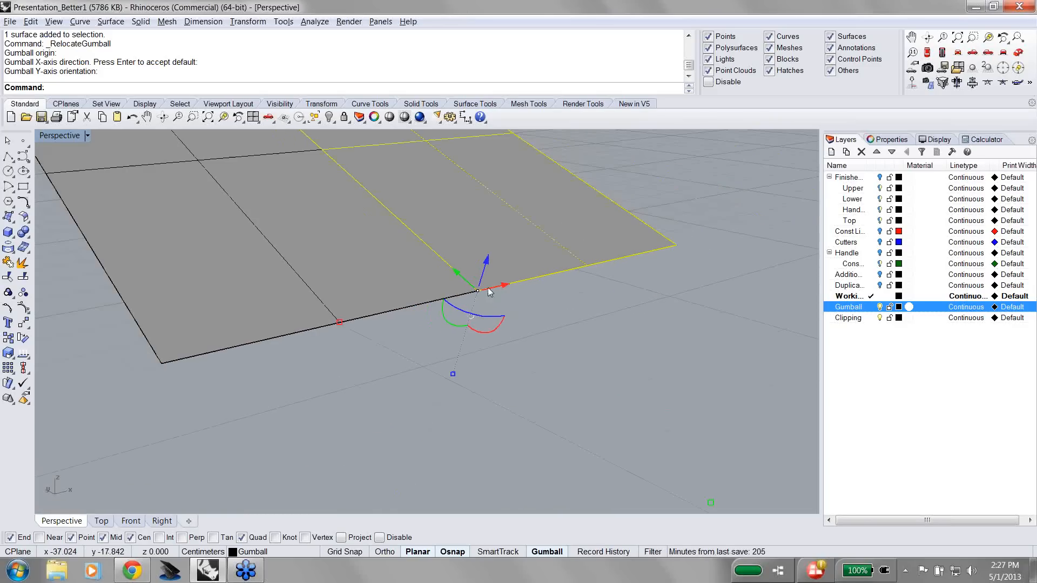
scroll(478, 291, "down", 2)
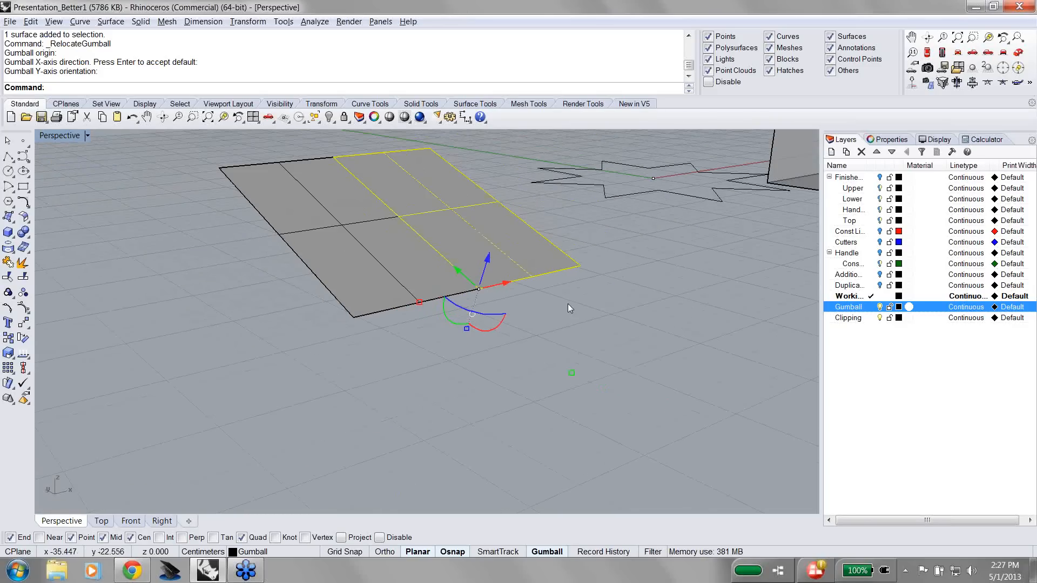
right_click_drag(564, 304, 512, 307)
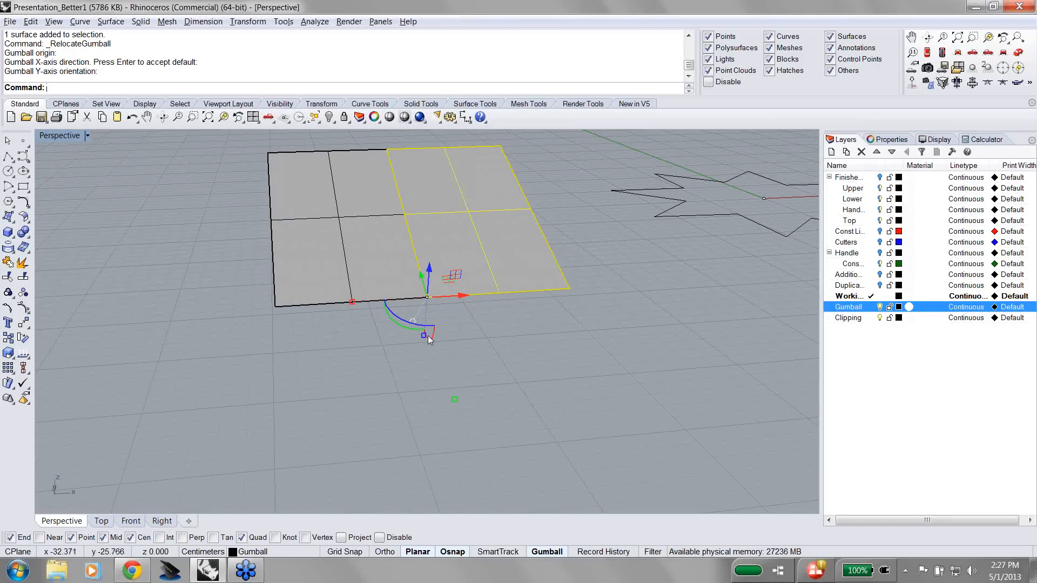
left_click_drag(409, 329, 409, 329)
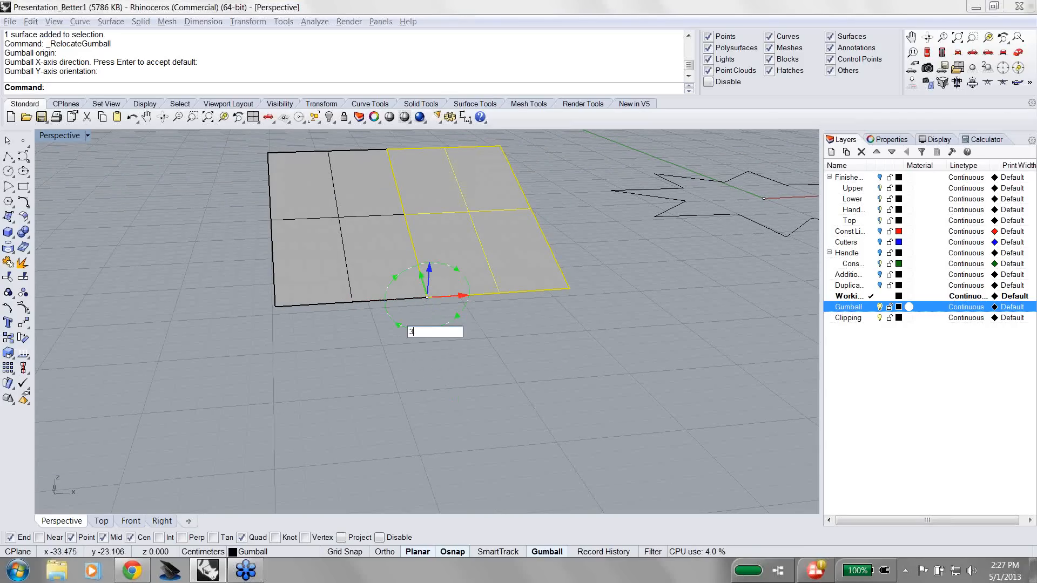
type("30")
key("Return")
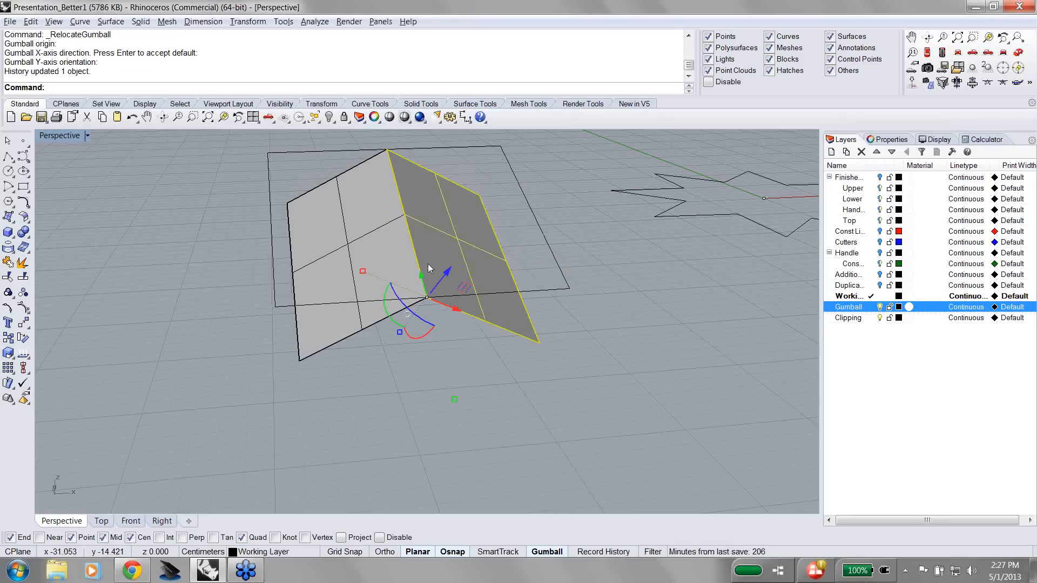
Step: Deselect the rotated surface and set the Perspective viewport to the Shaded display mode
right_click_drag(369, 428, 389, 421)
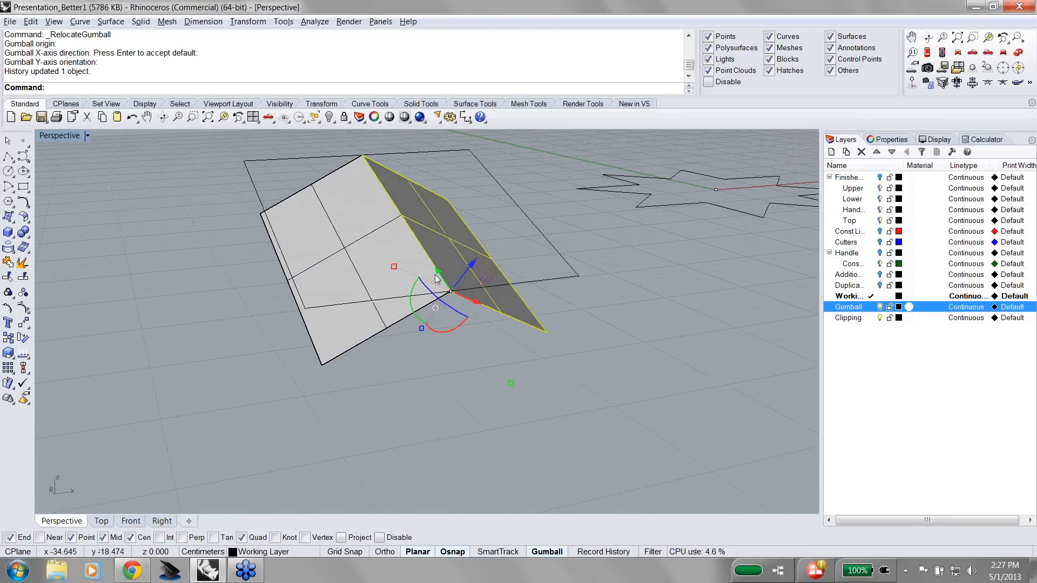
scroll(563, 371, "down", 2)
scroll(564, 371, "down", 2)
left_click(560, 362)
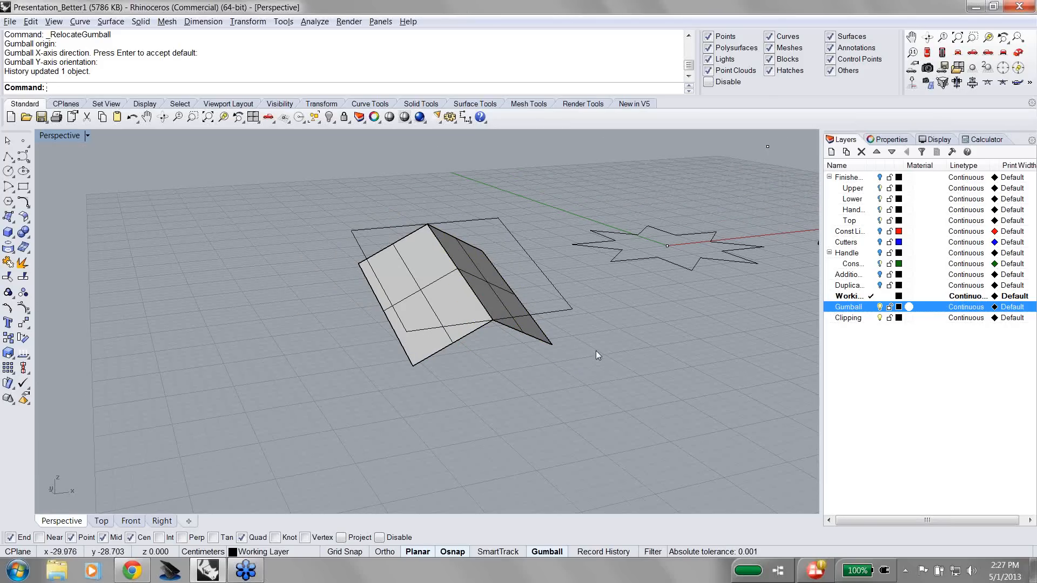
mouse_move(602, 340)
right_mouse_down("shift")
mouse_move(470, 349)
mouse_move(433, 372)
mouse_move(492, 359)
mouse_move(365, 363)
right_mouse_up("shift")
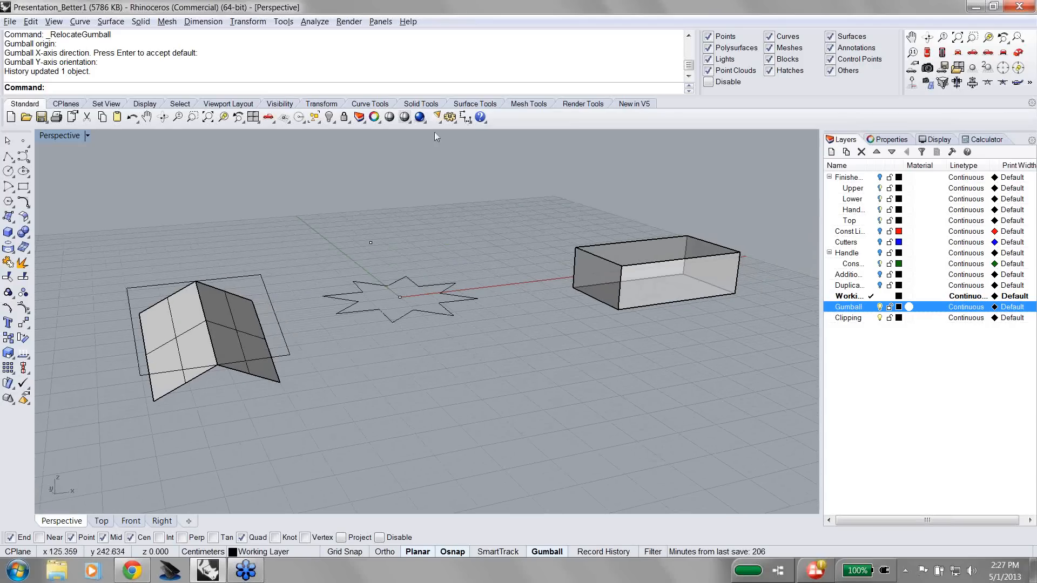
left_click(405, 118)
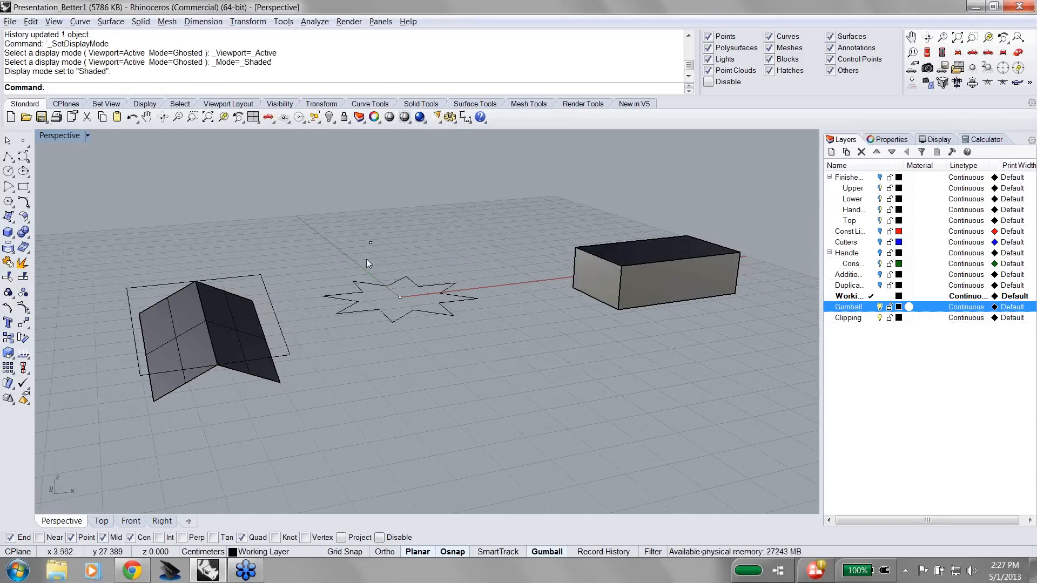
Step: Extrude the star curve about 12.9 cm upward with the gumball and examine the front and back faces of its walls
left_click(243, 347)
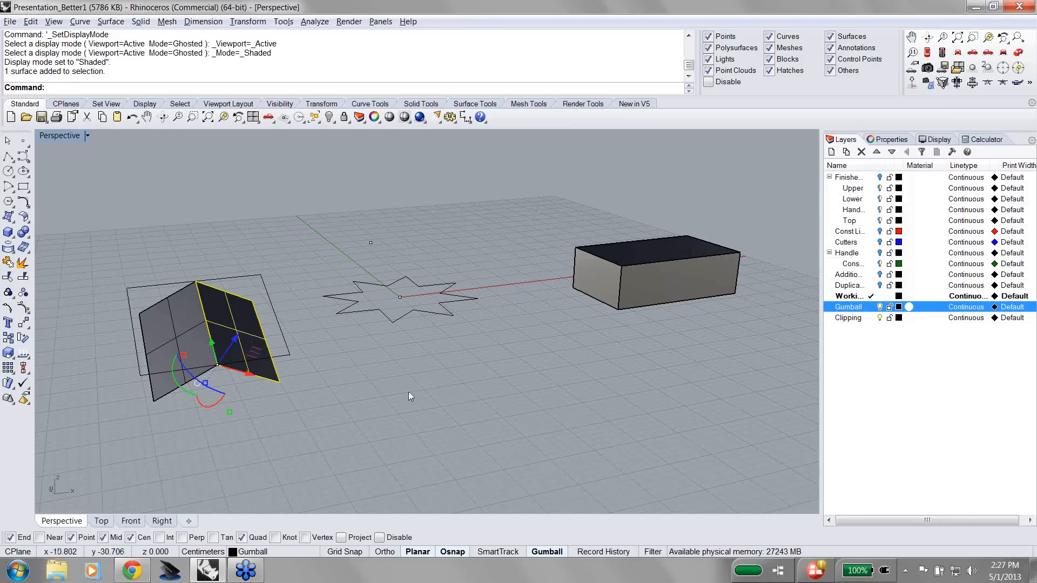
left_click(409, 310)
left_click_drag(403, 268, 403, 182)
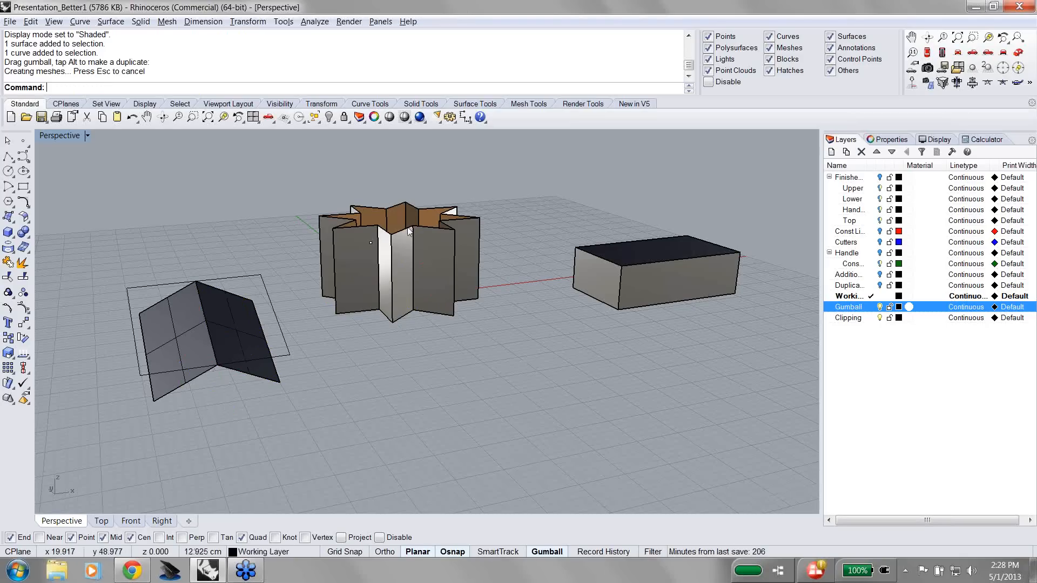
scroll(409, 231, "up", 4)
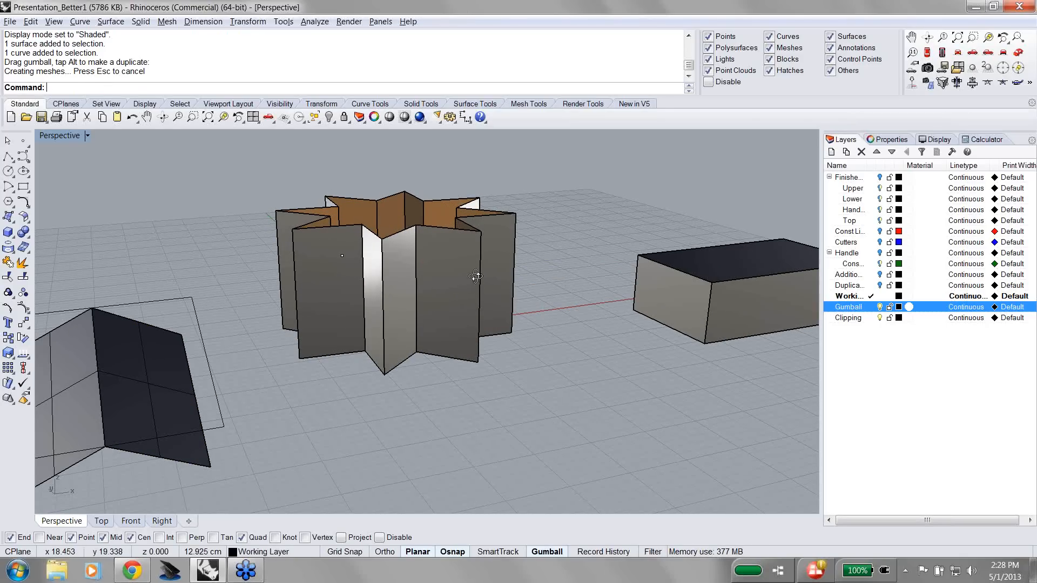
right_click_drag(475, 270, 475, 294)
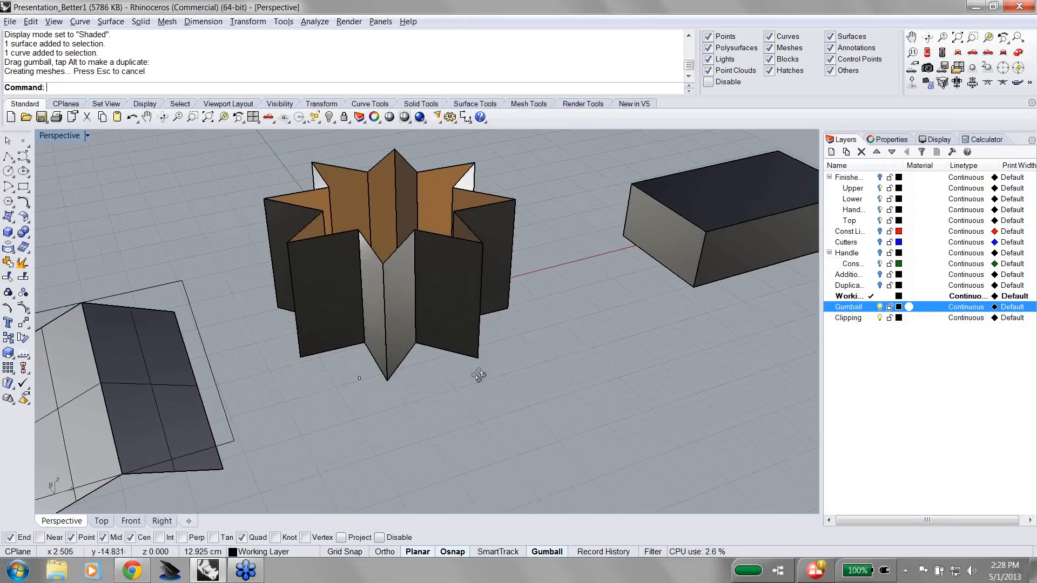
mouse_move(478, 376)
right_mouse_down()
mouse_move(485, 349)
mouse_move(462, 348)
mouse_move(454, 370)
mouse_move(475, 371)
mouse_move(474, 358)
mouse_move(491, 371)
mouse_move(486, 360)
right_mouse_up()
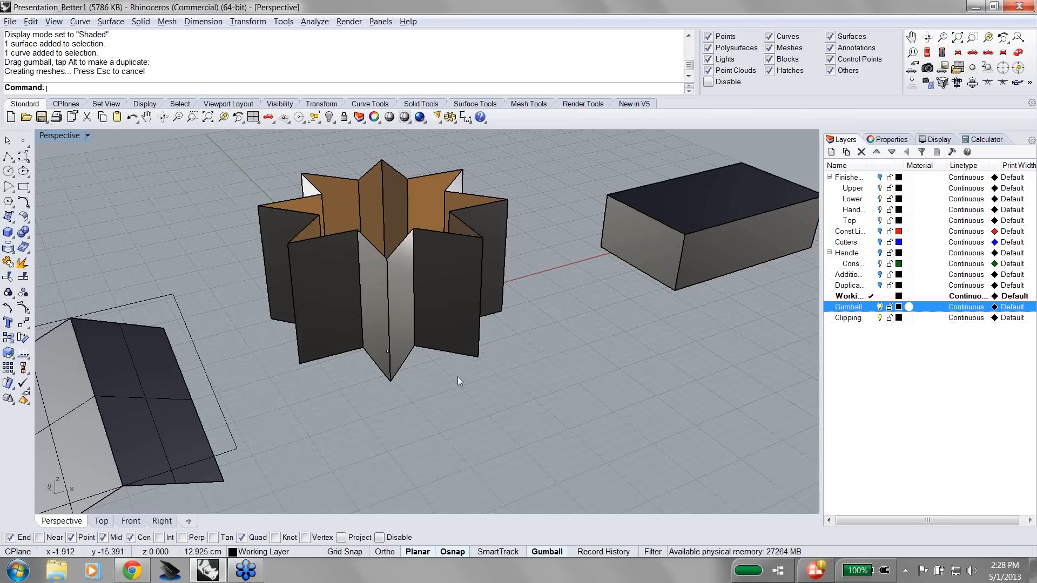
Step: Display the surface normal directions of the extruded star with the Dir command, without flipping them
left_click(23, 353)
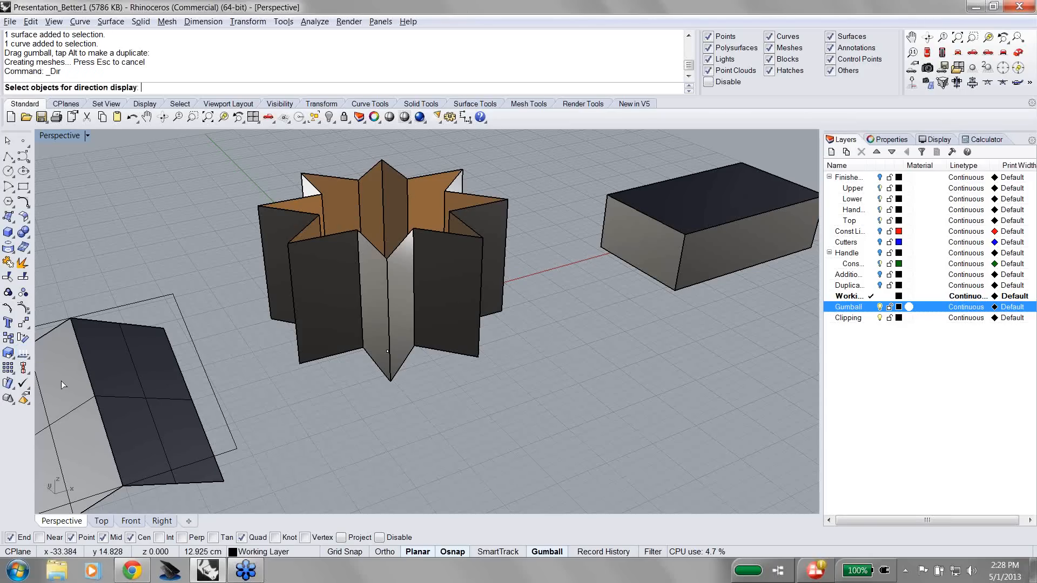
left_click(409, 333)
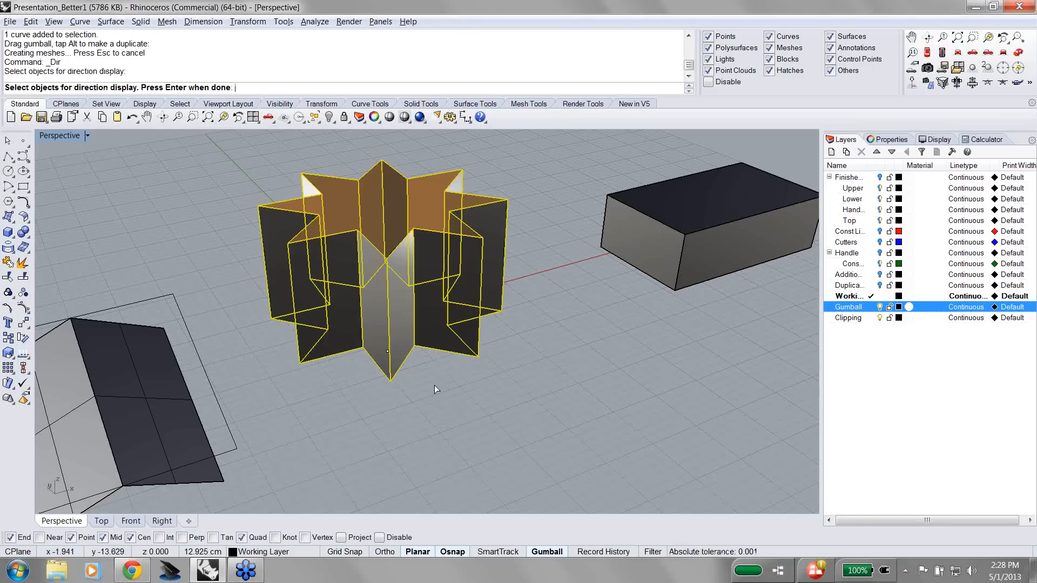
key("Return")
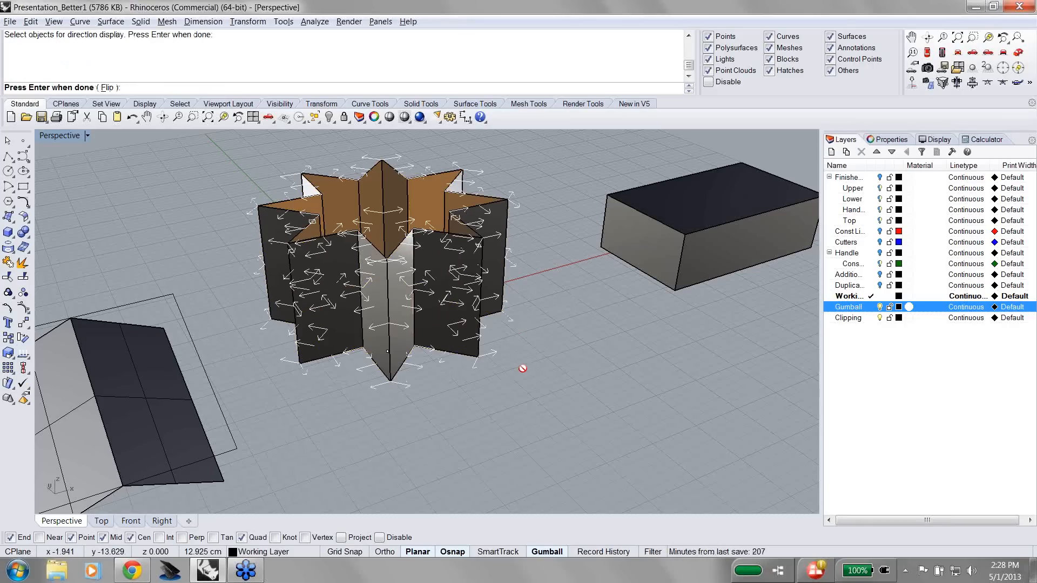
key("Return")
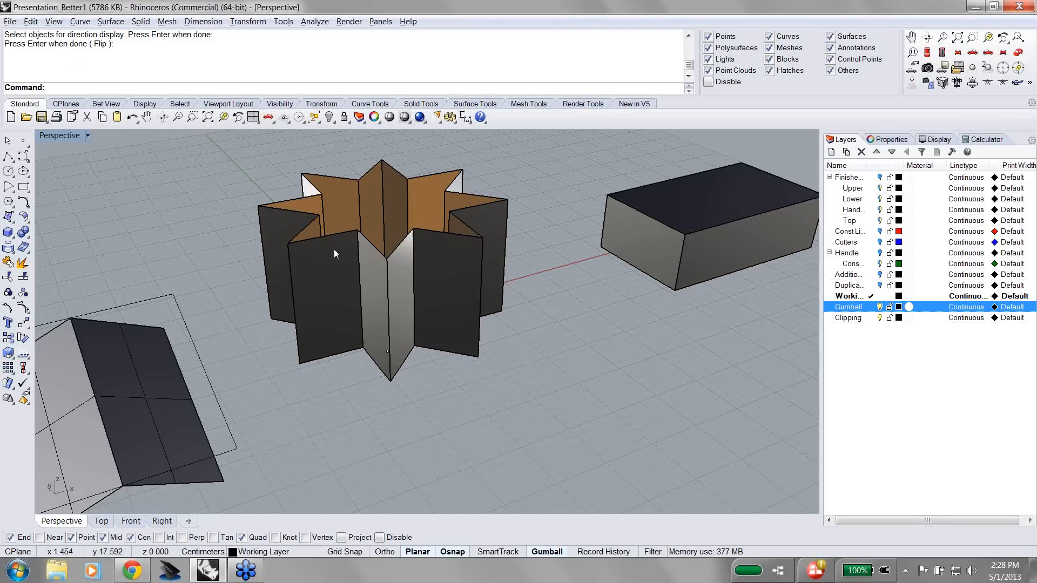
Step: Flip the surface normals of the extruded star with the Dir command and inspect its reversed front and back faces
left_click(159, 297)
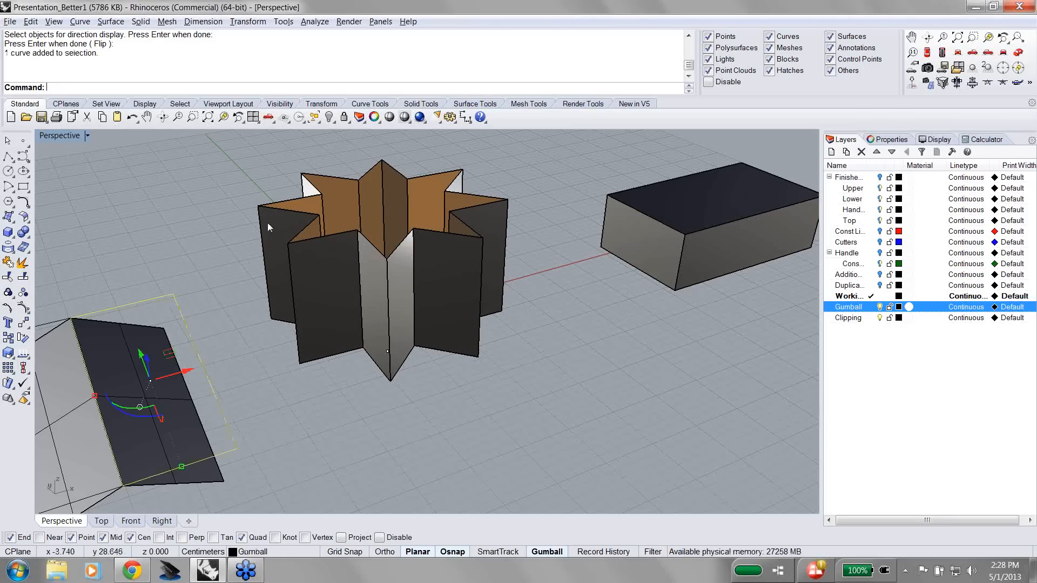
key("Escape")
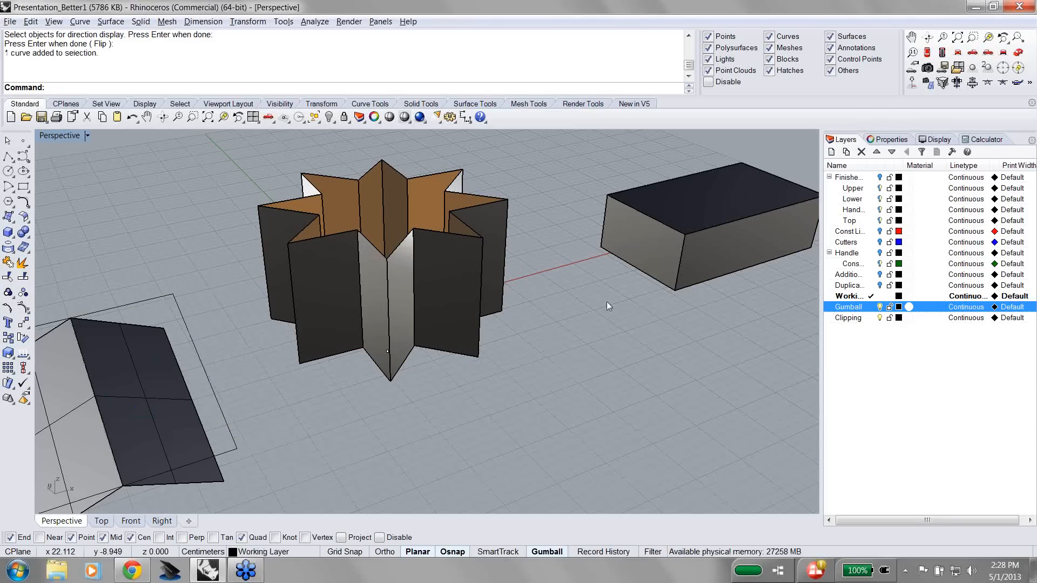
left_click(462, 314)
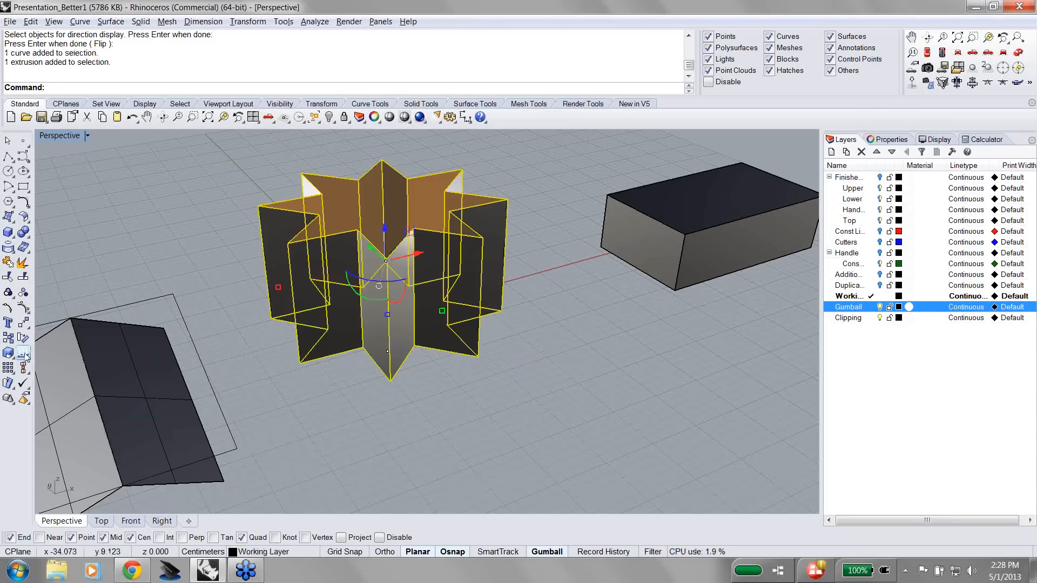
left_click(23, 353)
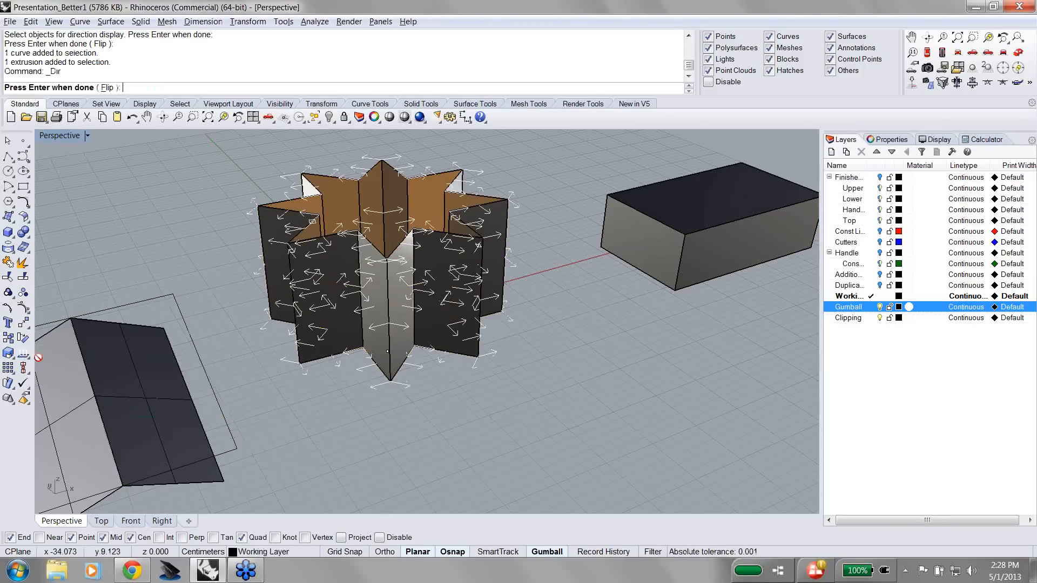
left_click(107, 88)
key("Return")
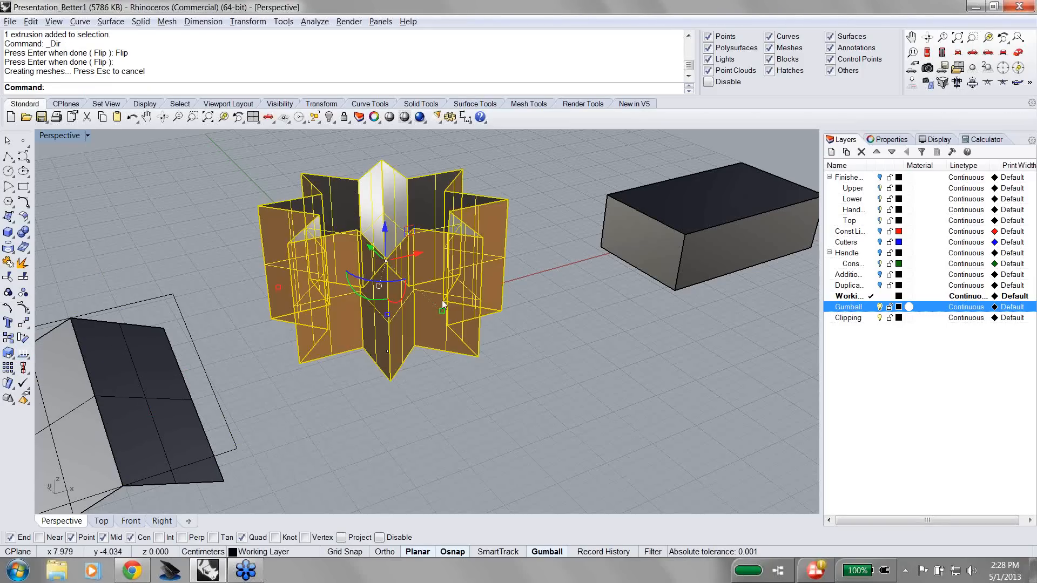
key("Escape")
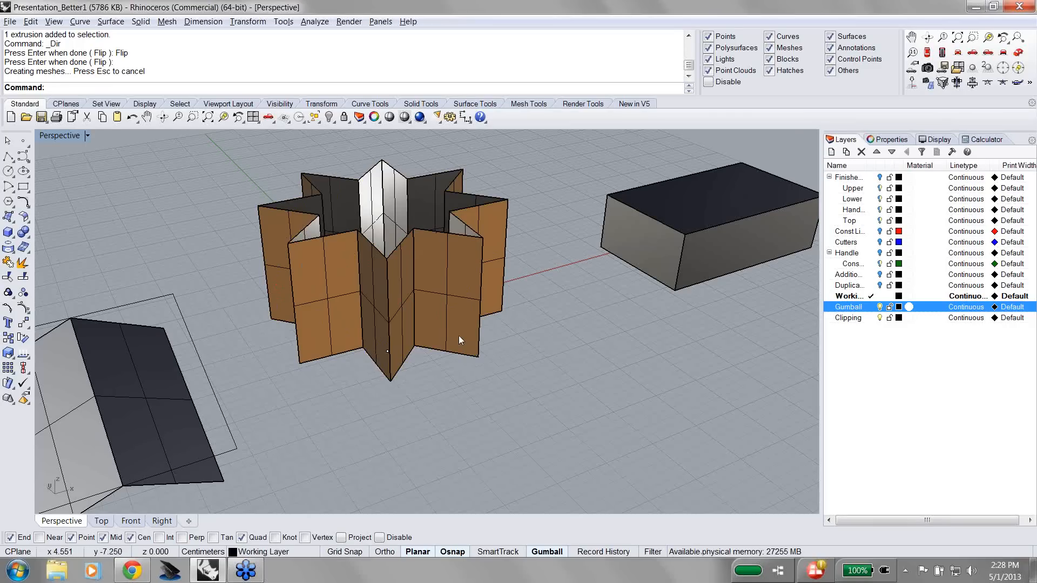
right_click_drag(458, 336, 428, 271)
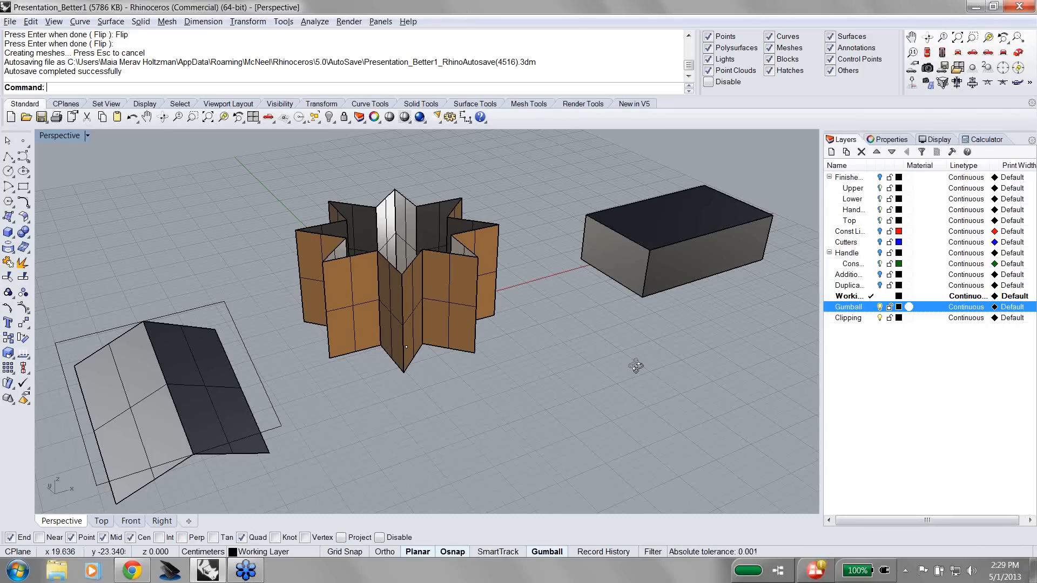
right_click_drag(636, 367, 619, 300)
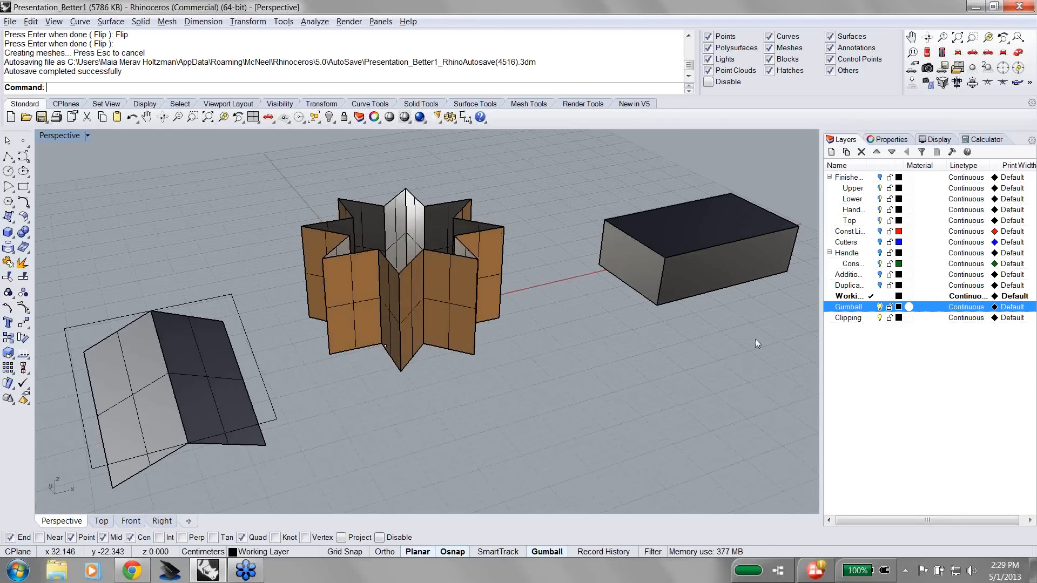
Step: Turn off the Gumball layer and delete the extruded star and the leftover point object
left_click(880, 307)
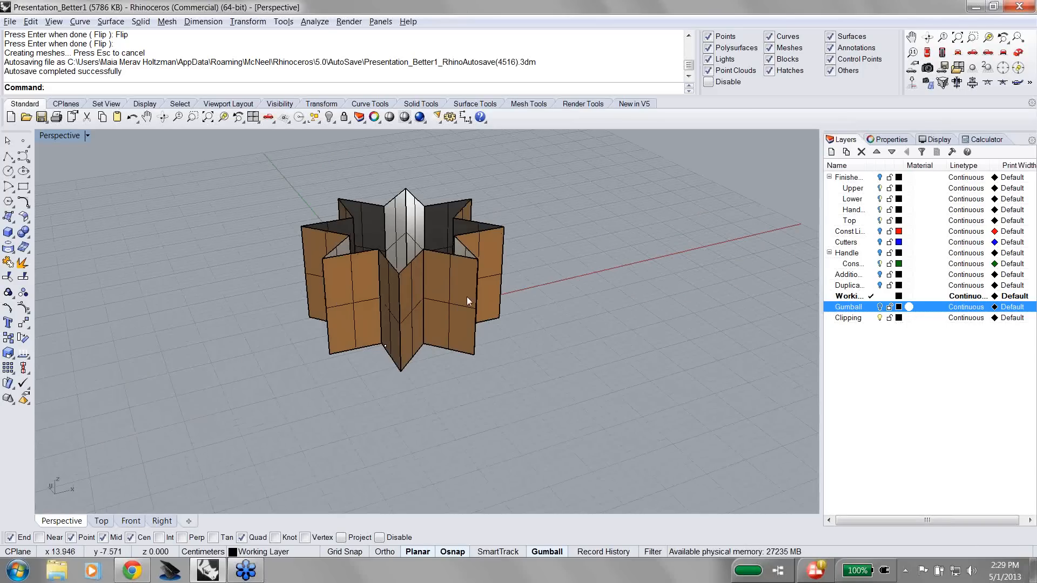
left_click(438, 305)
key("Delete")
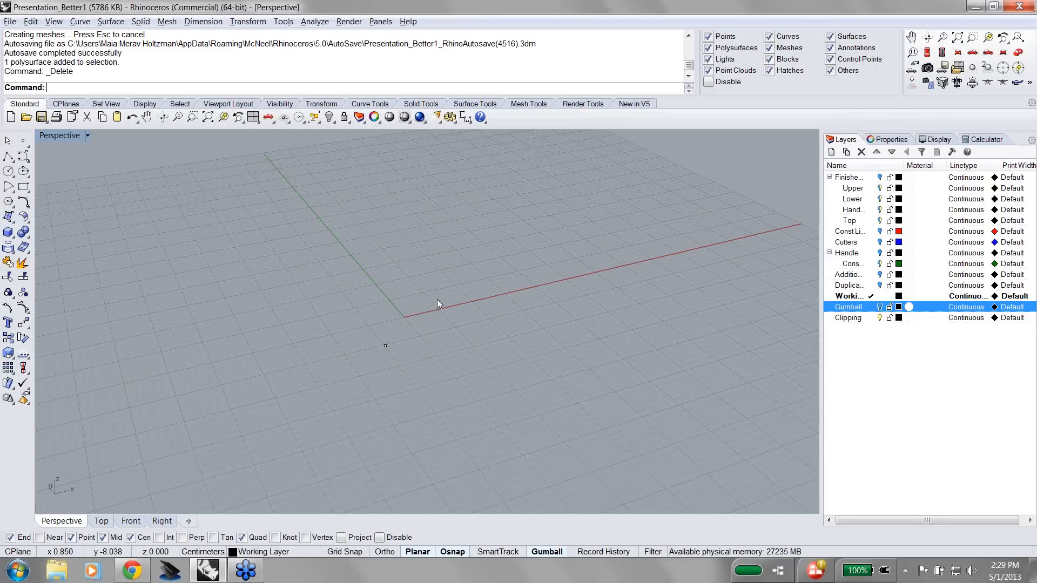
left_click_drag(378, 423, 413, 316)
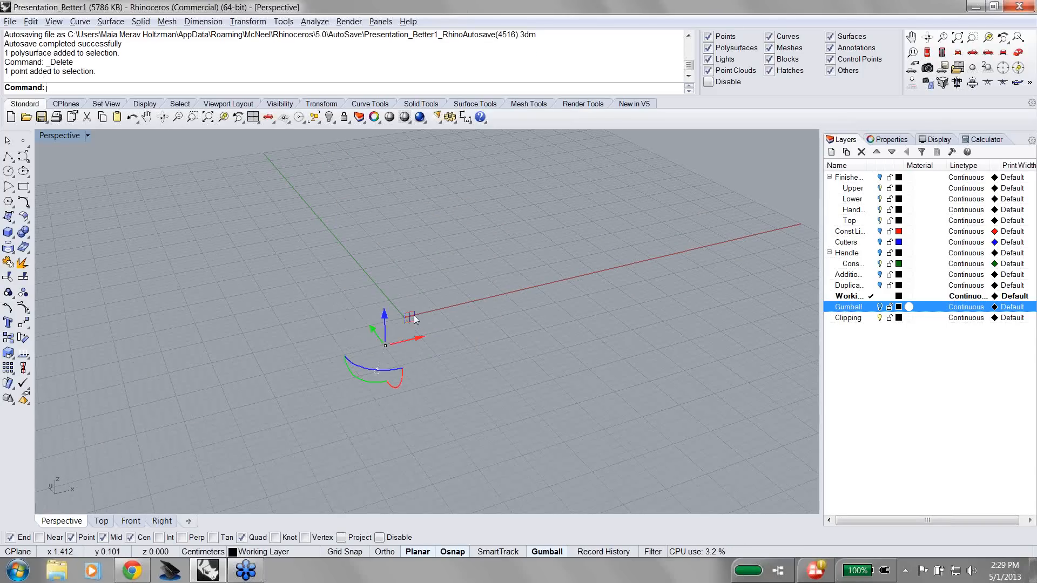
key("Delete")
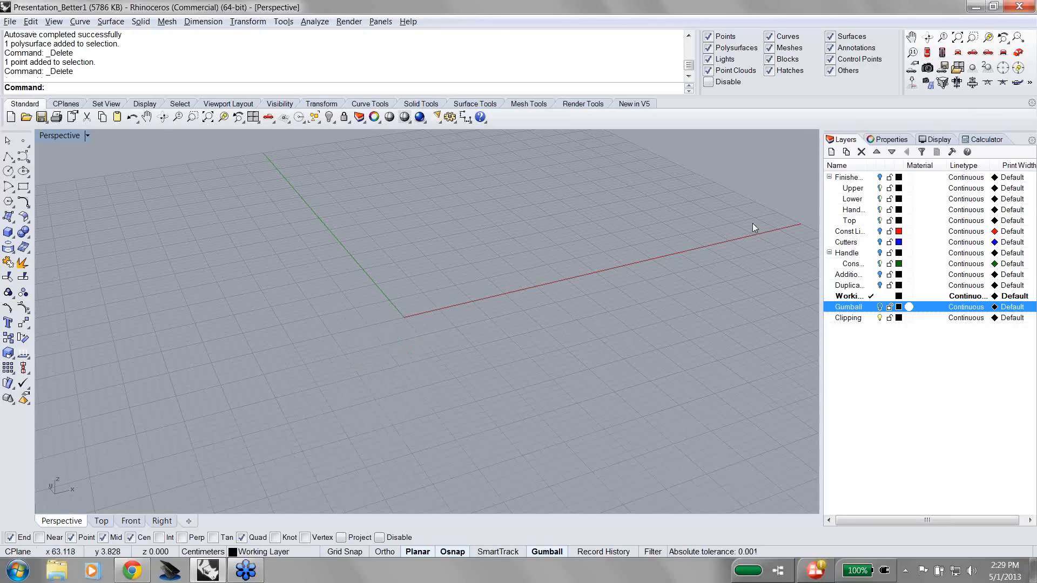
Step: Turn on the construction lines layer and zoom the Perspective view to the extents of its circles and points
left_click(880, 234)
left_click(879, 231)
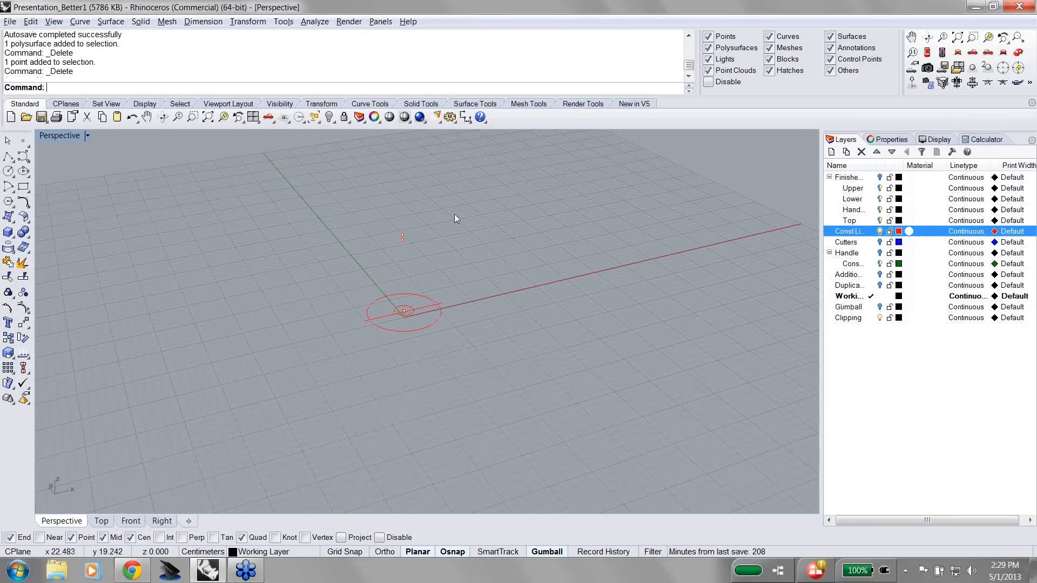
right_click_drag(445, 213, 452, 241)
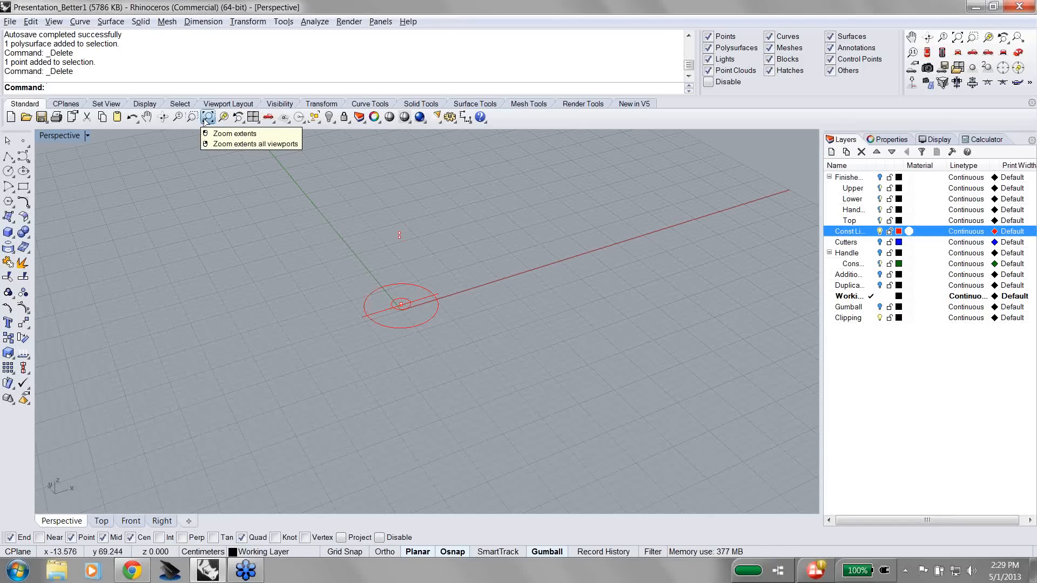
left_click(207, 118)
scroll(570, 297, "down", 2)
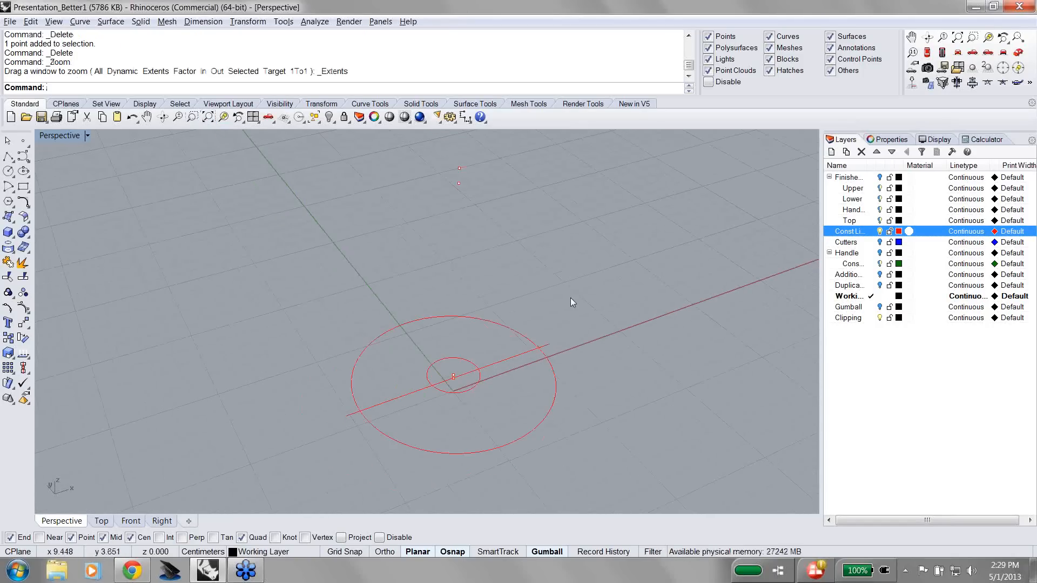
scroll(570, 297, "down", 1)
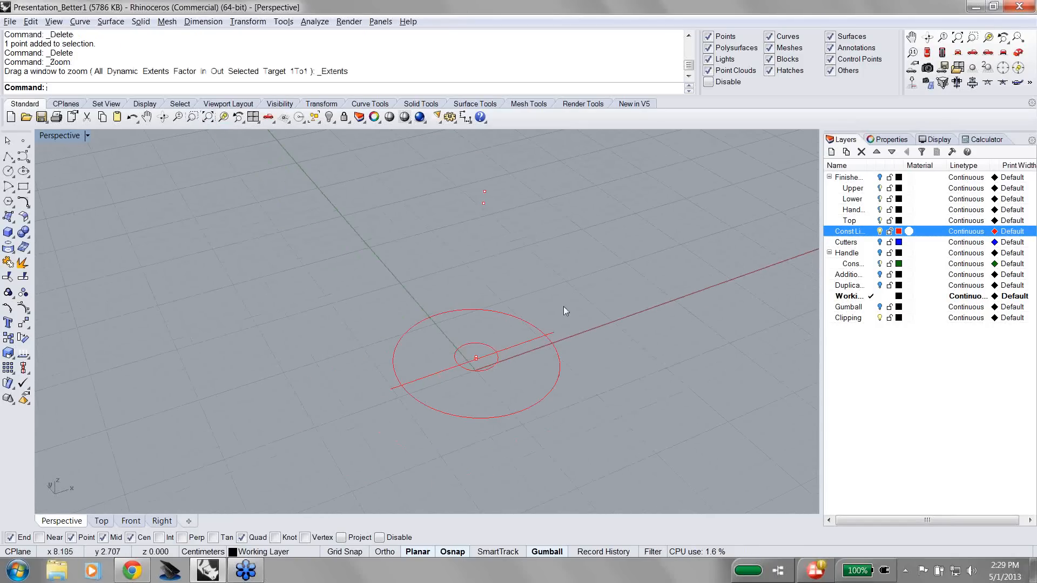
right_click_drag(563, 307, 543, 329)
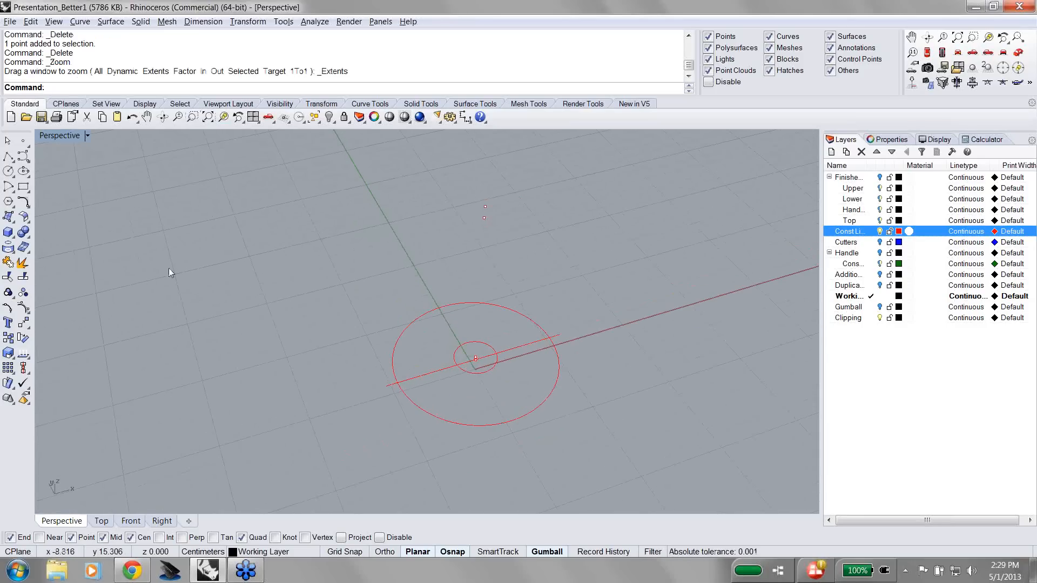
Step: Draw an inscribed 8-sided polygon centred on the upper construction point, with radius 13.4/2 and its corner aligned along the X axis using Ortho
left_click(9, 203)
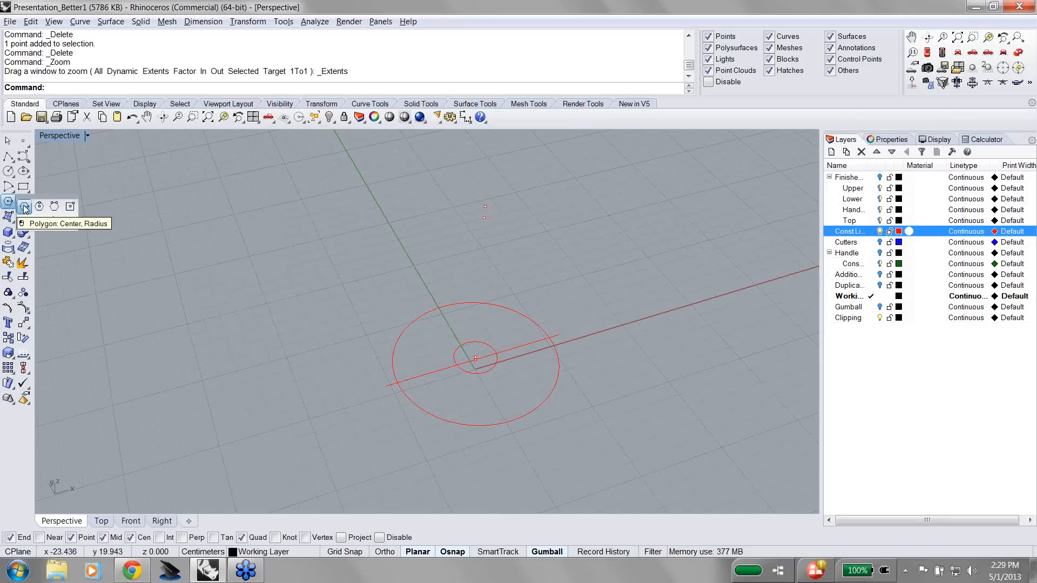
left_click(24, 207)
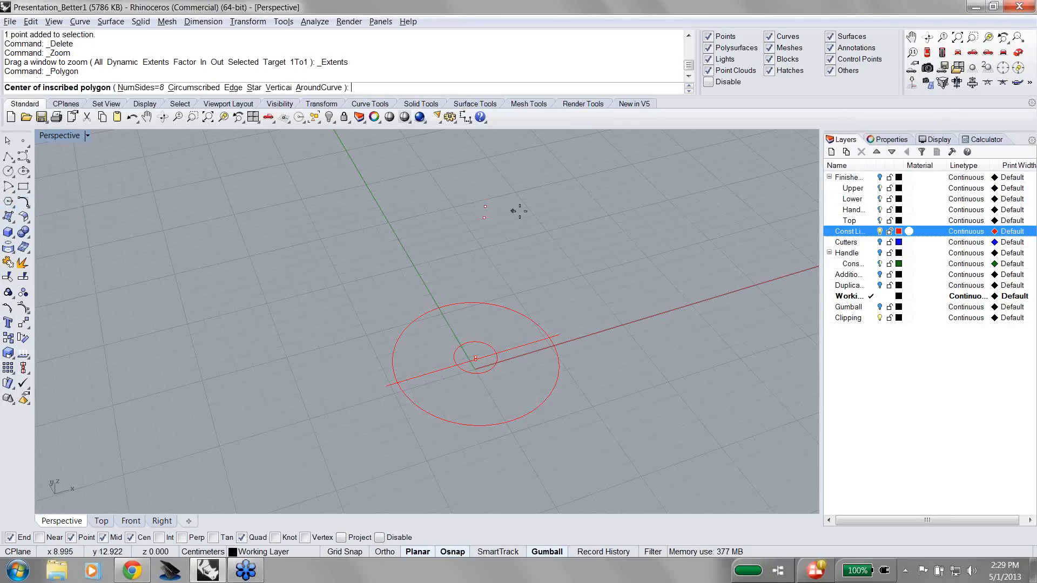
left_click(485, 206)
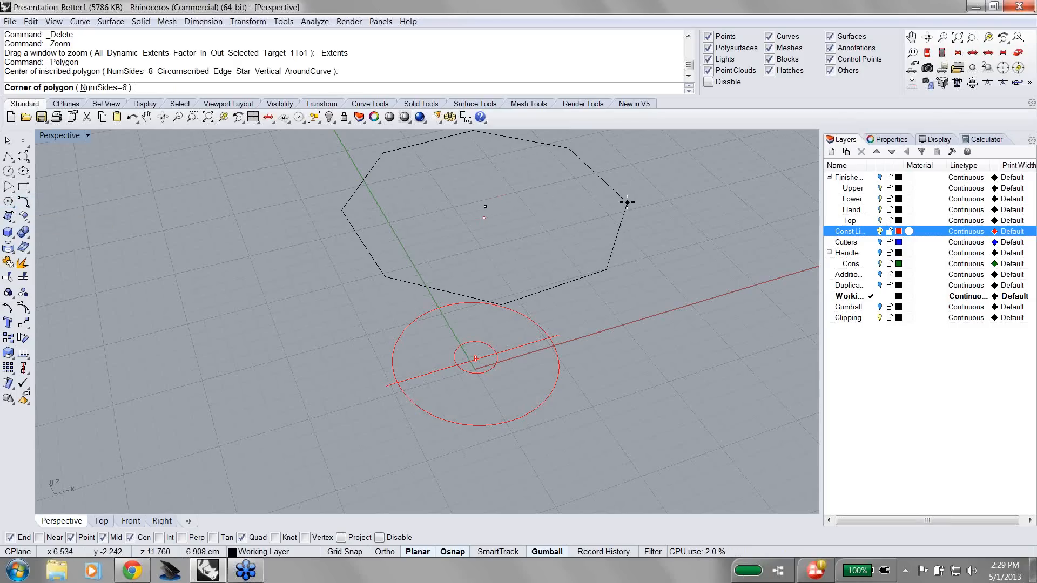
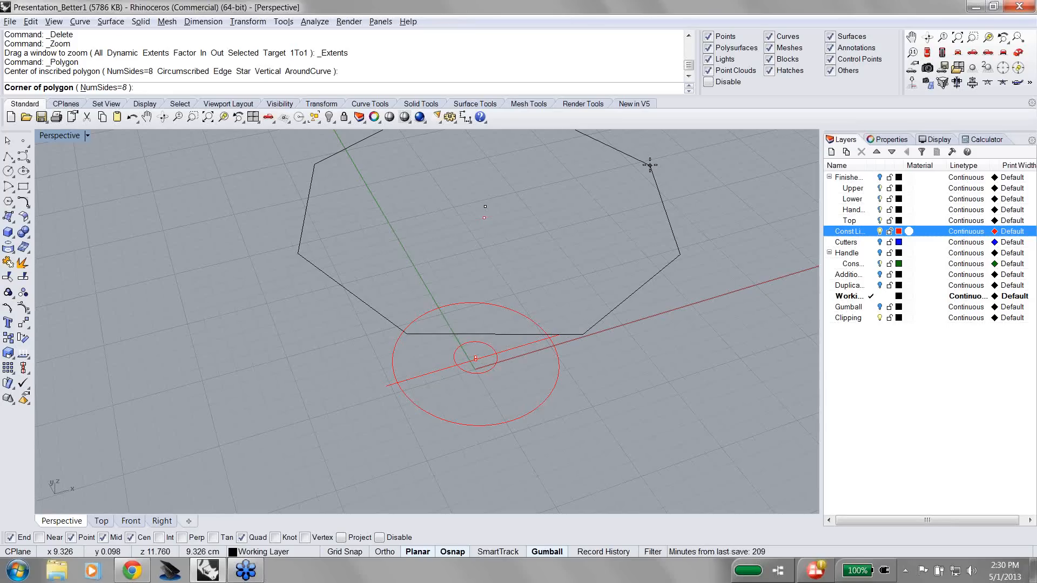
type("13.4/2")
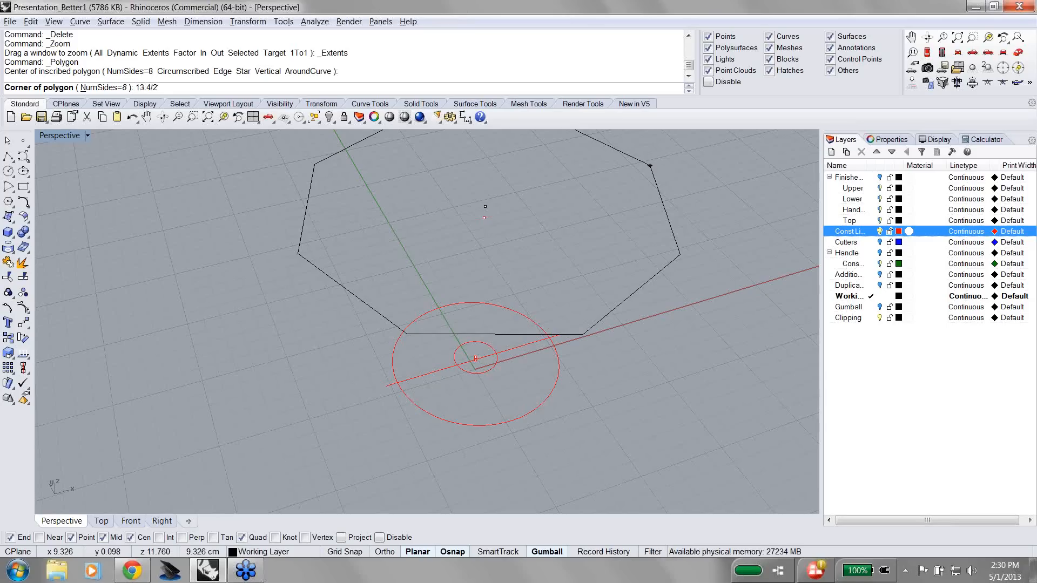
key("Return")
key("F8")
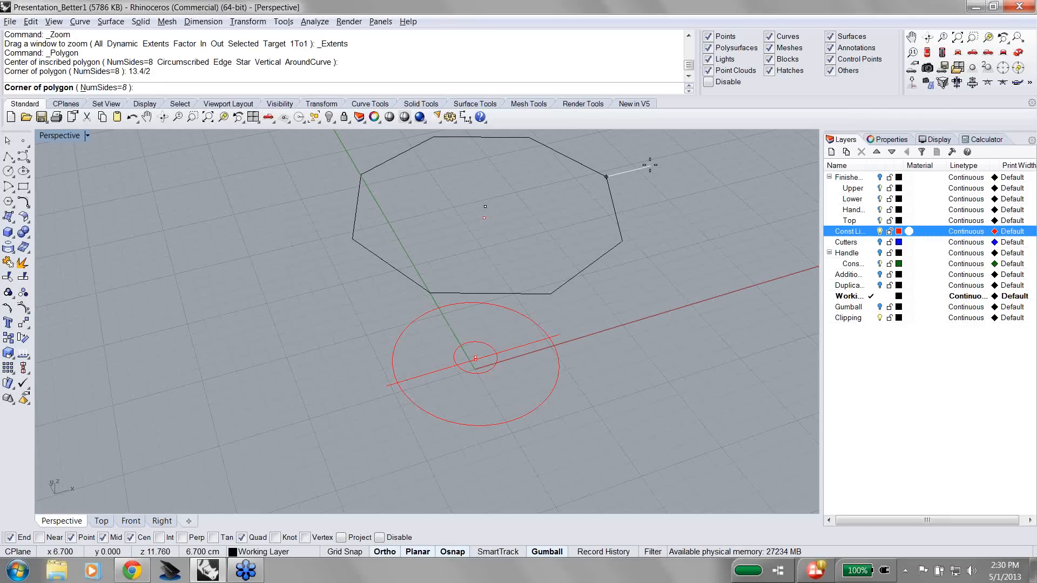
left_click(650, 167, "shift")
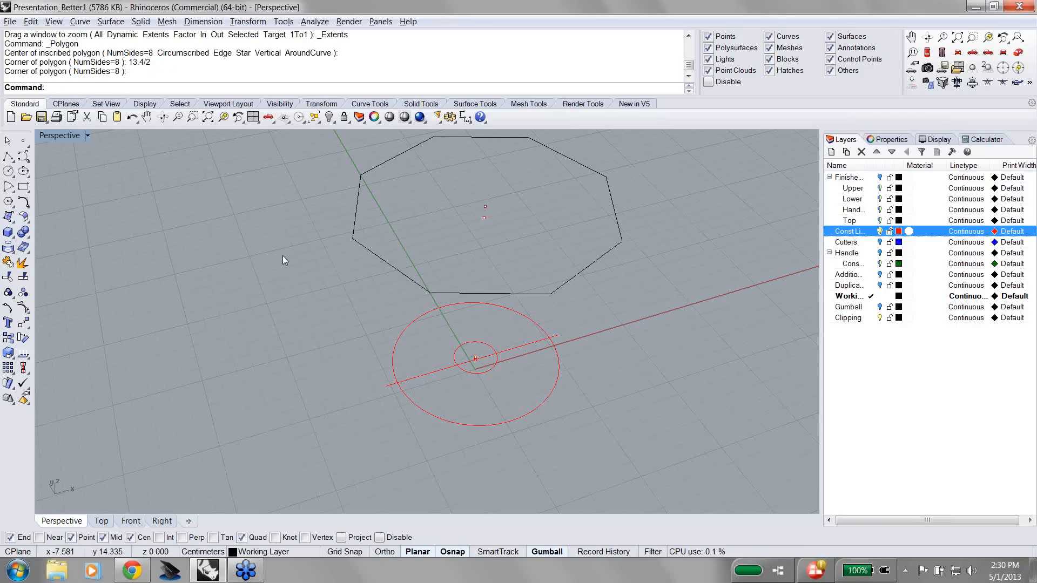
Step: Create a flat surface from the octagon curve with the PlanarSrf command and clear the selection
left_click(374, 256)
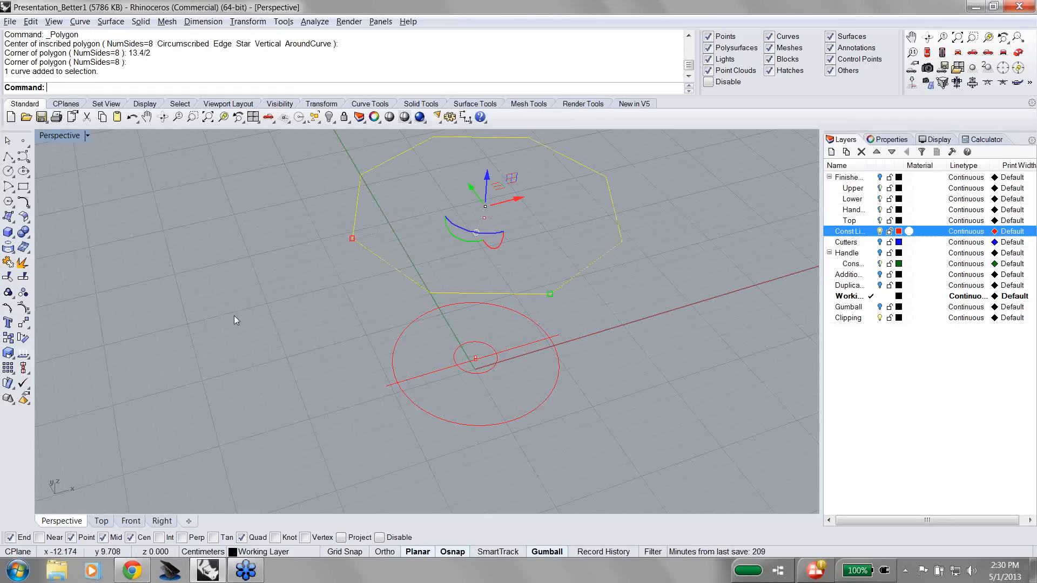
type("PlanarSrf")
key("Return")
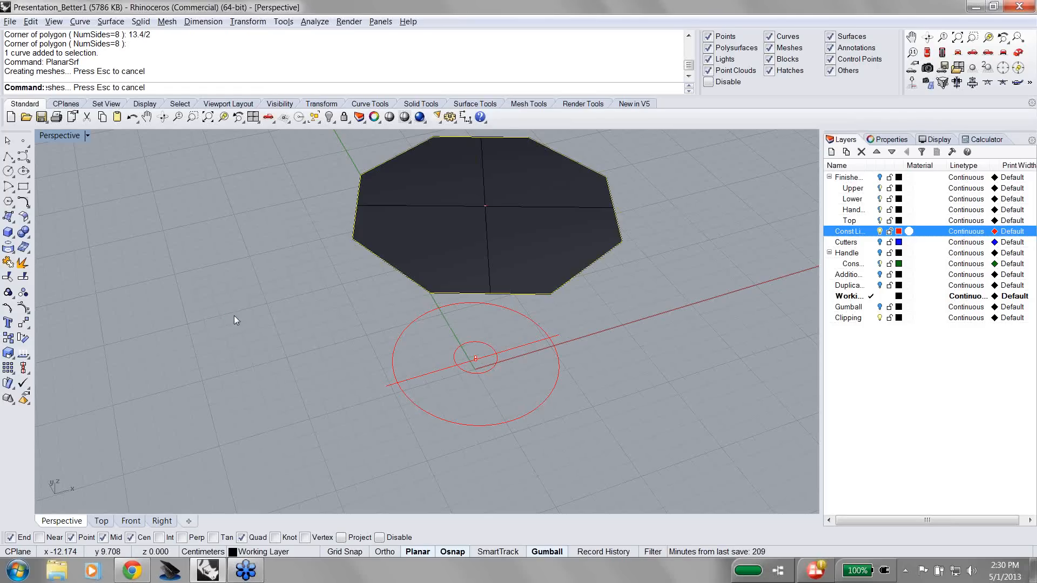
left_click(588, 364)
Step: Extrude the octagonal surface 10.91 cm straight down with the gumball to form a solid, then deselect it
left_click(591, 225)
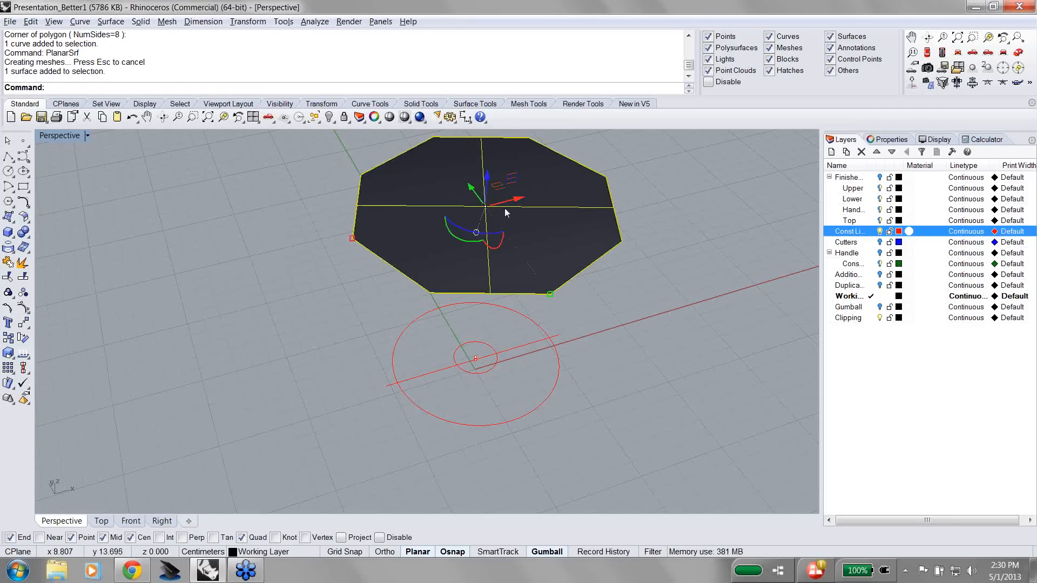
left_click_drag(487, 178, 500, 277)
type("1")
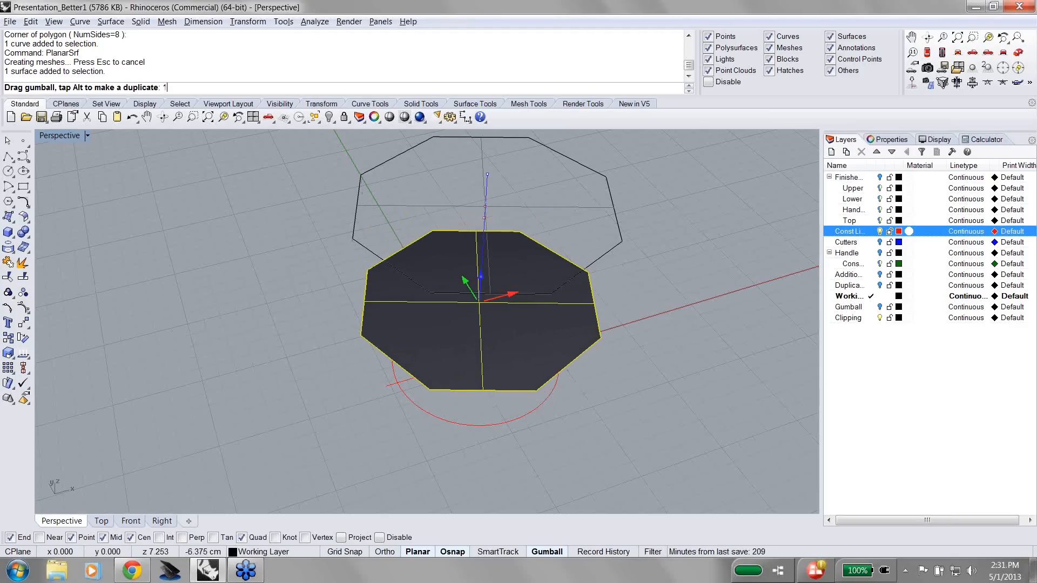
type("0.91")
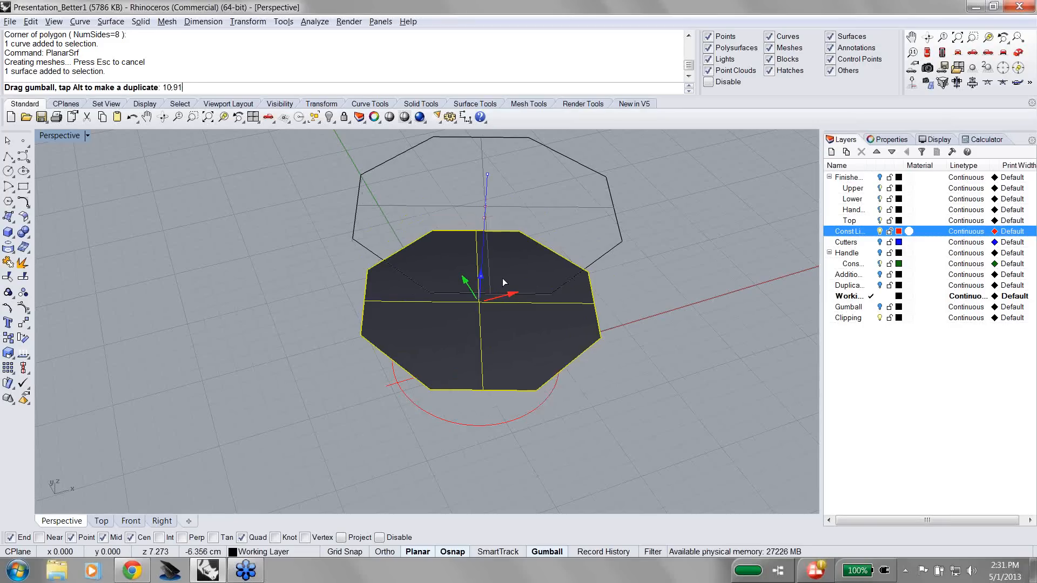
key("Return")
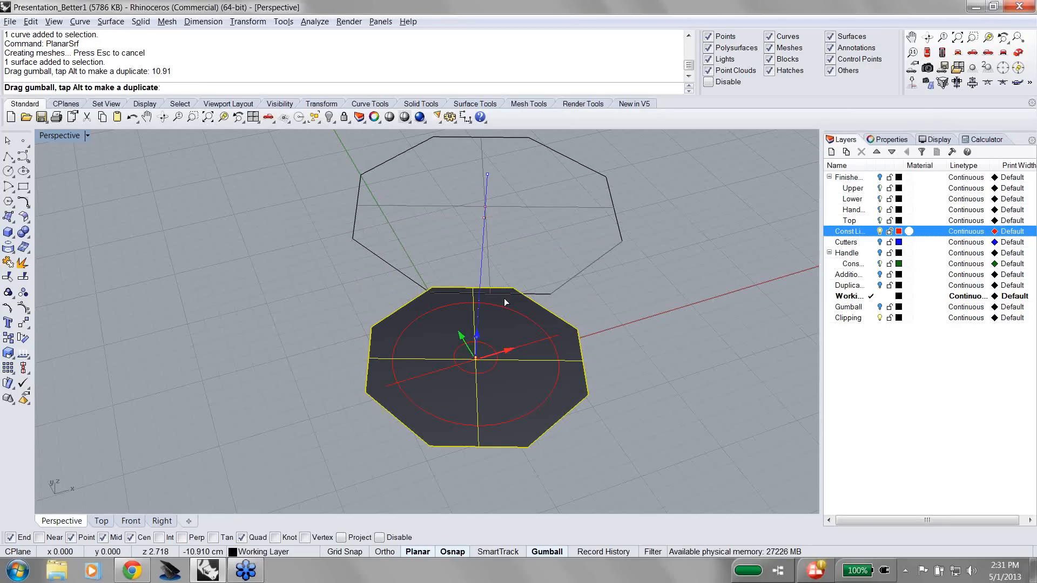
key("Return")
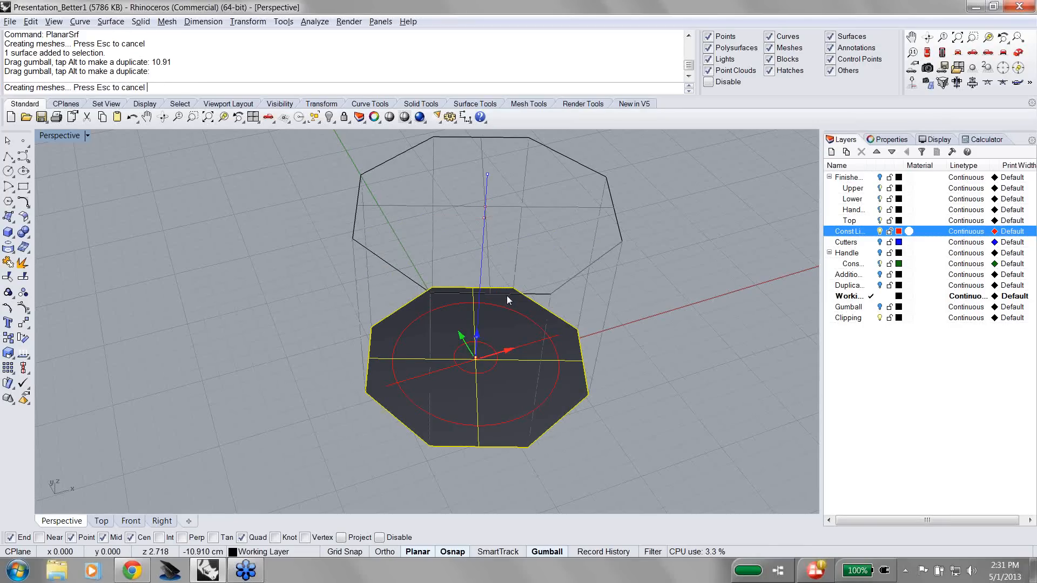
left_click(662, 400)
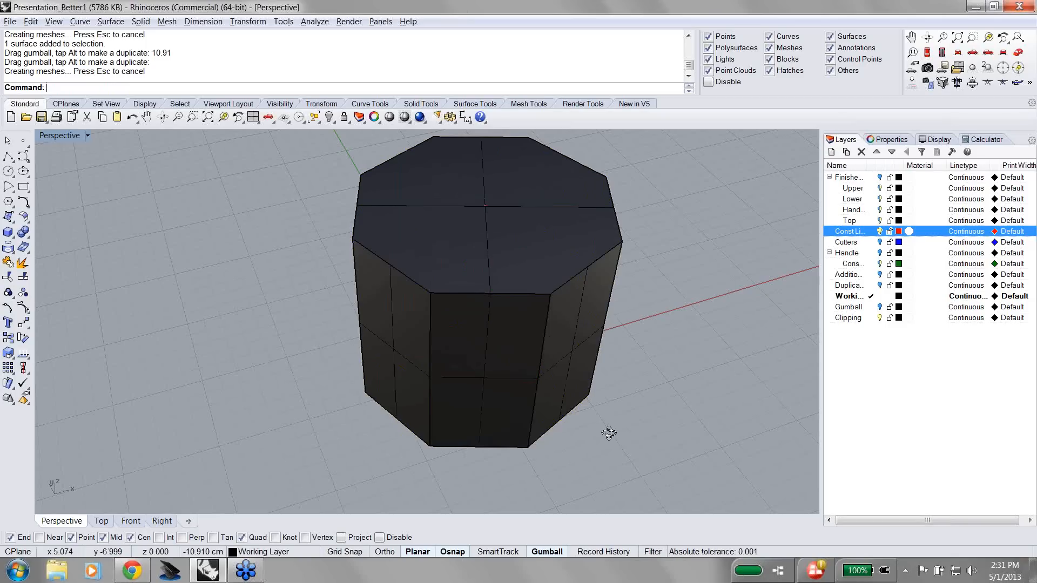
Step: Examine the underside of the octagonal solid where the construction circle and line lie on its base
right_click_drag(609, 433, 581, 312)
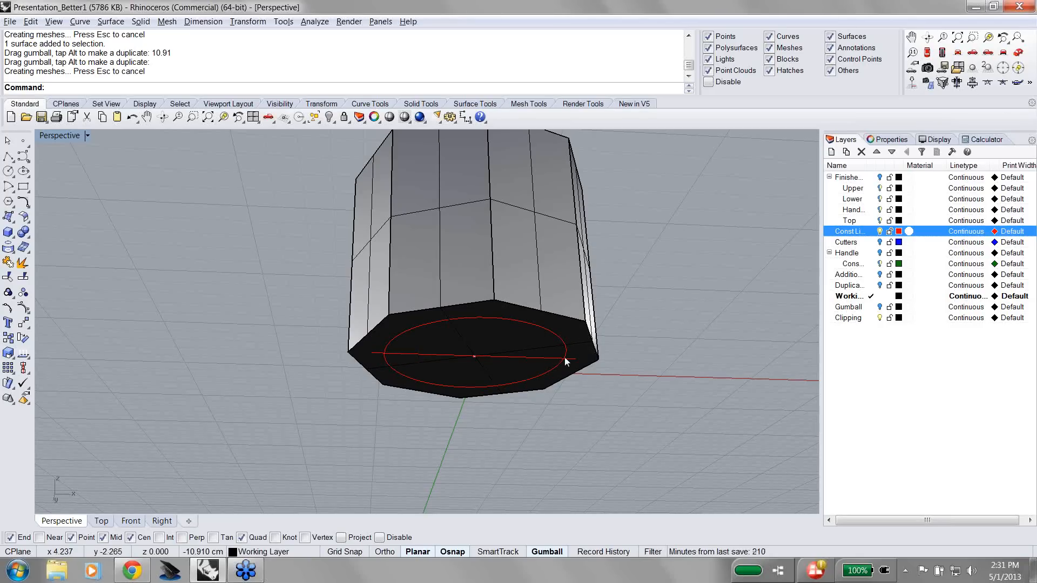
scroll(565, 358, "down", 2)
right_click_drag(626, 322, 533, 359)
scroll(469, 362, "up", 2)
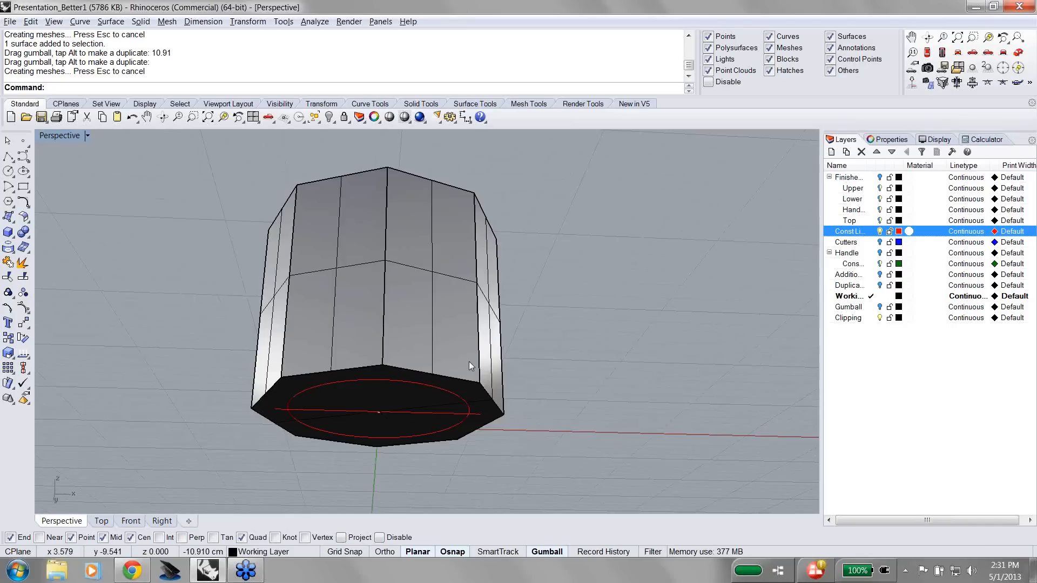
scroll(468, 361, "up", 2)
right_click_drag(393, 395, 470, 375, "shift")
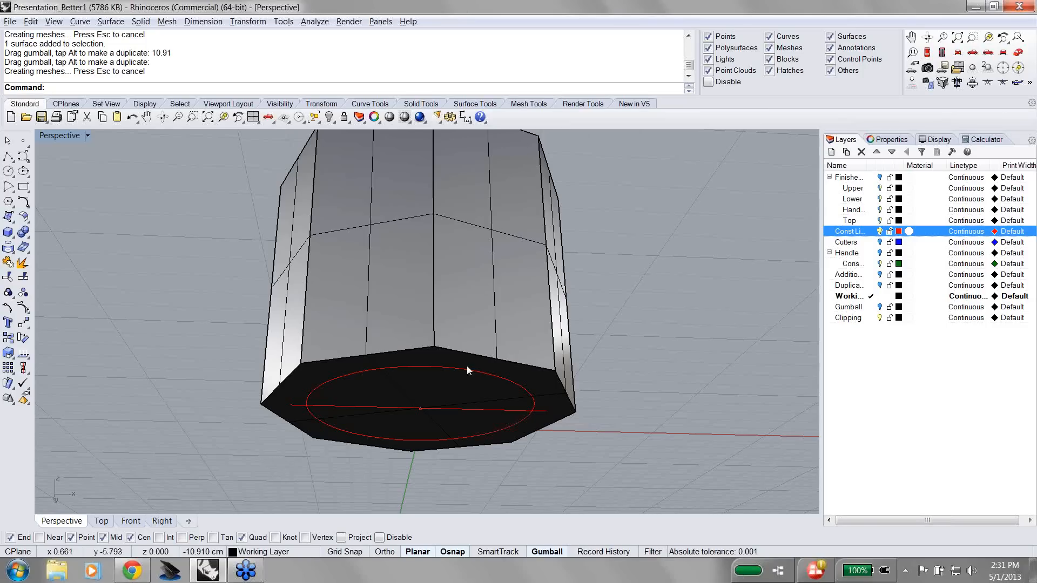
Step: Select only the bottom face of the octagonal solid as a sub-object and turn off the Gumball
mouse_move(600, 309)
right_mouse_down()
mouse_move(670, 329)
mouse_move(610, 322)
right_mouse_up()
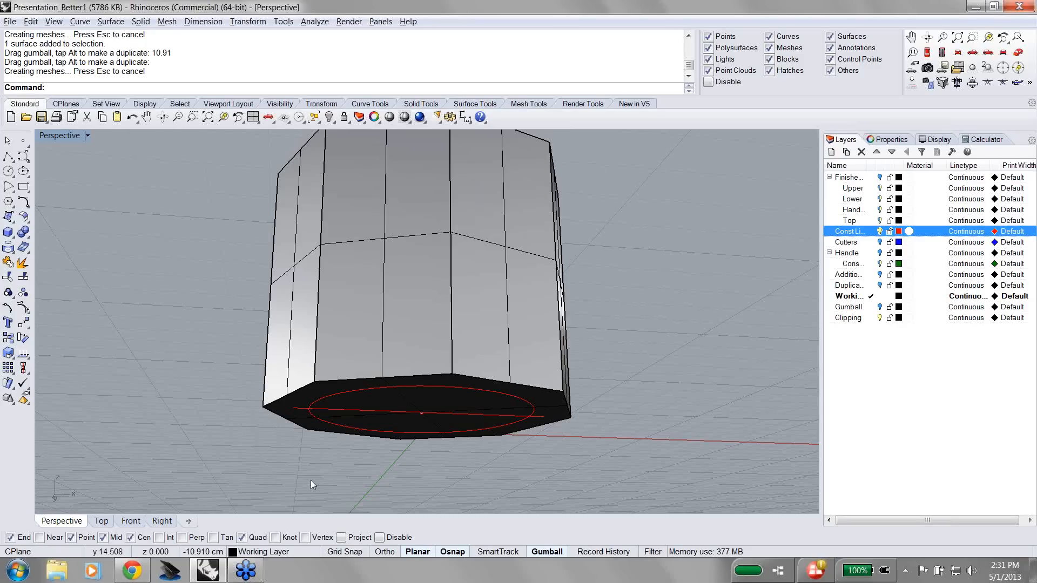
left_click(290, 410)
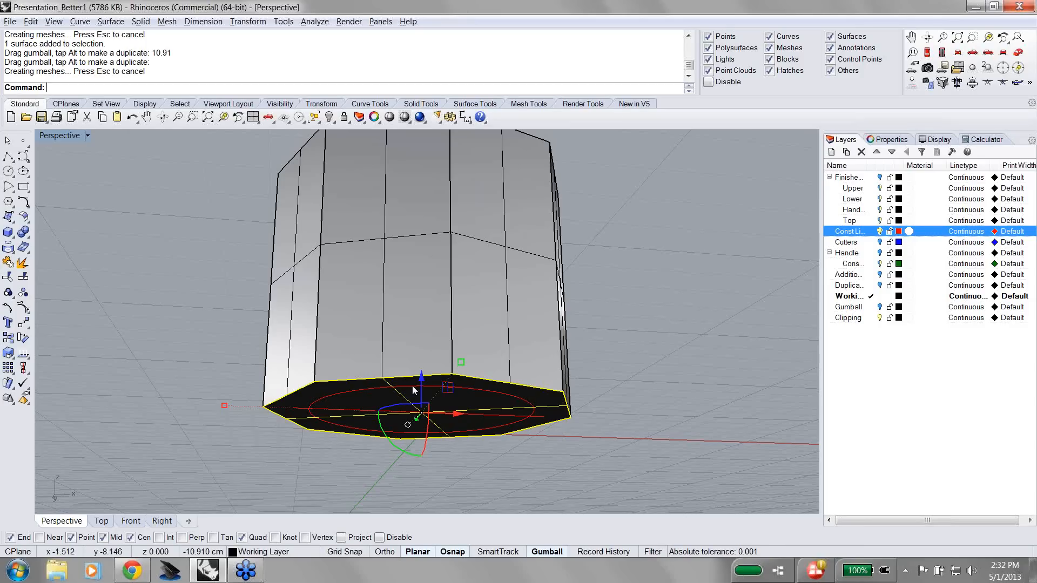
left_click(548, 552)
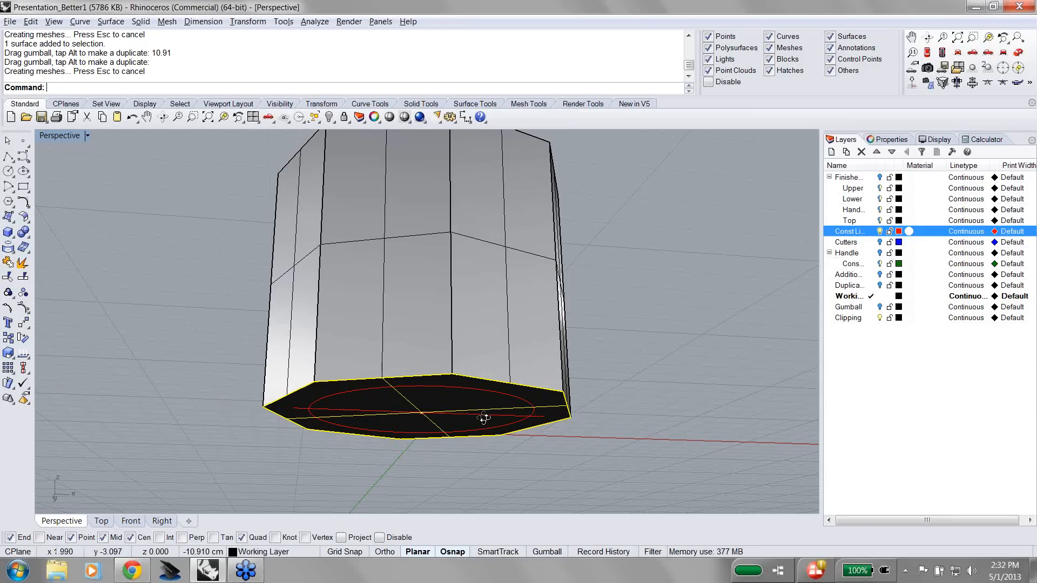
right_click_drag(485, 418, 482, 397)
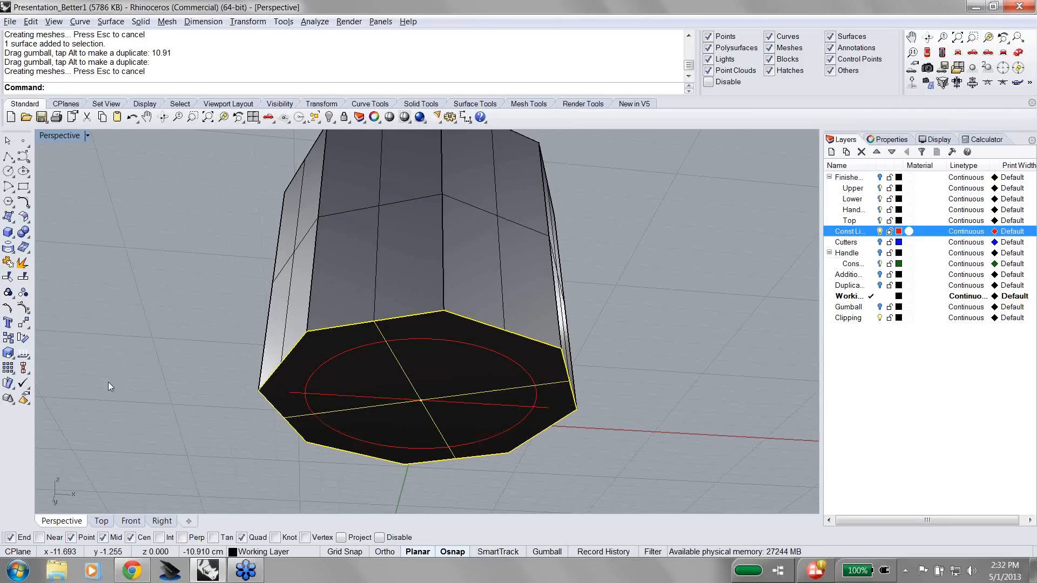
Step: Scale the bottom face in 3-D about its centre, from its outer corner to the construction line's endpoint, and deselect it
left_click(248, 21)
mouse_move(270, 87)
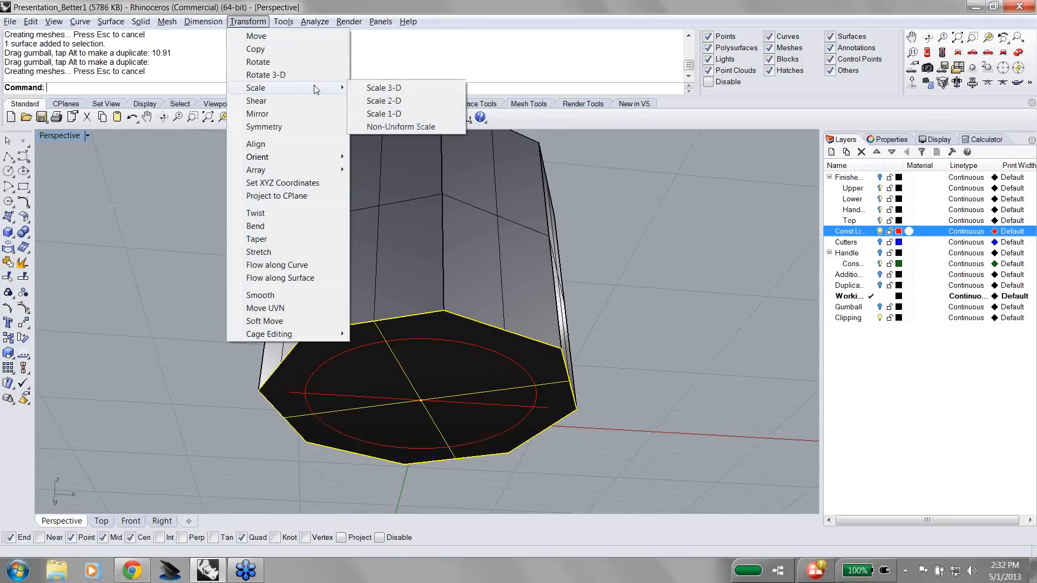
left_click(393, 88)
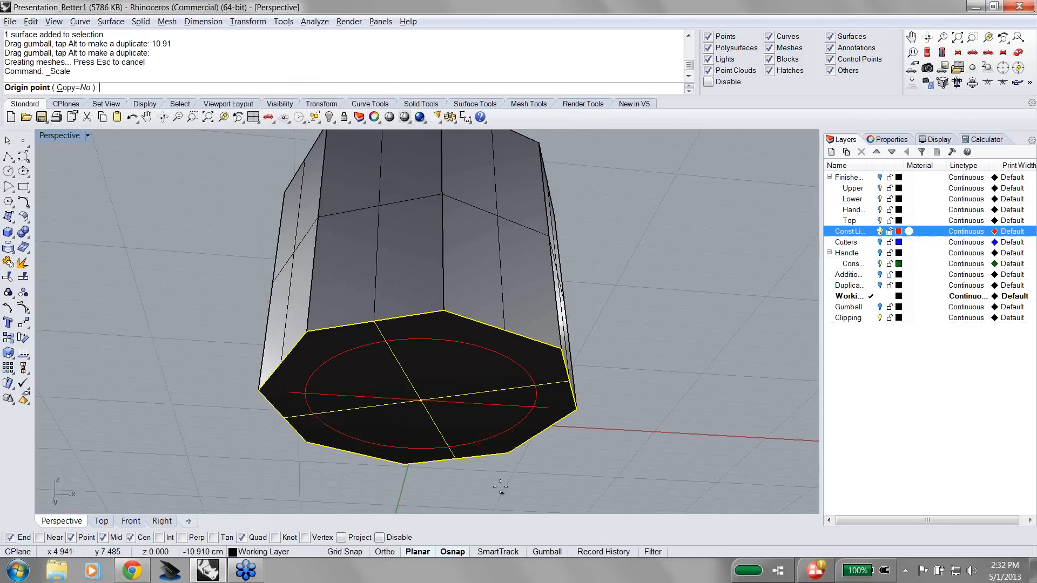
left_click(421, 399)
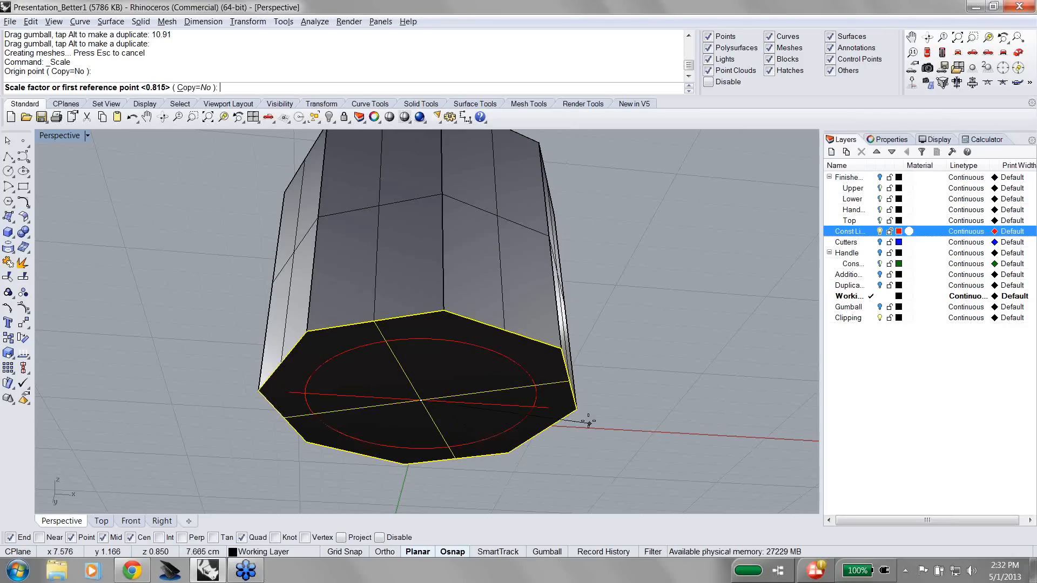
left_click(576, 408)
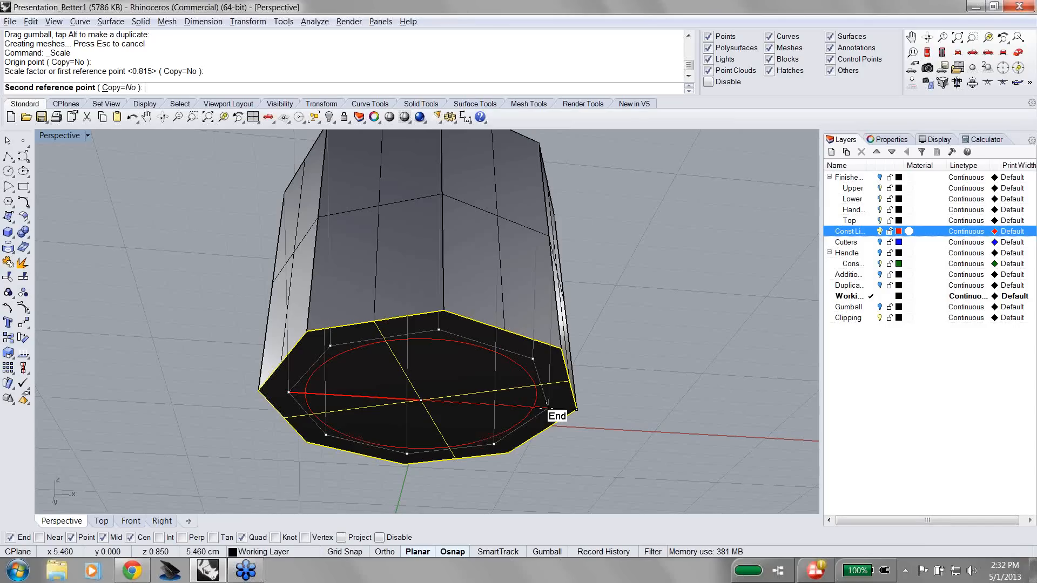
left_click(546, 406)
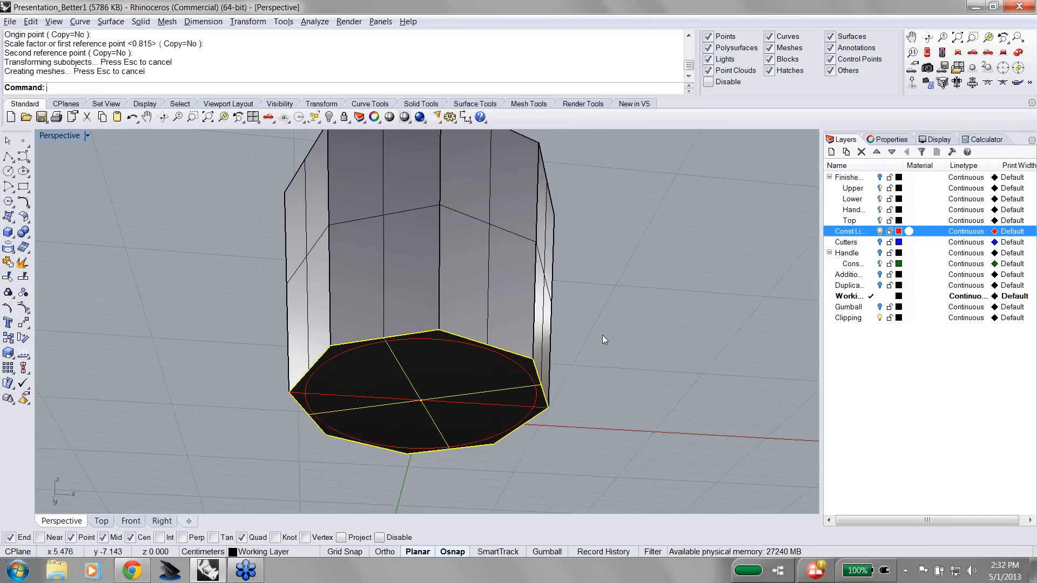
right_click_drag(604, 339, 394, 400)
key("Escape")
Step: Check the tapered octagonal solid for naked edges with ShowEdges, and end the edge analysis
left_click(24, 355)
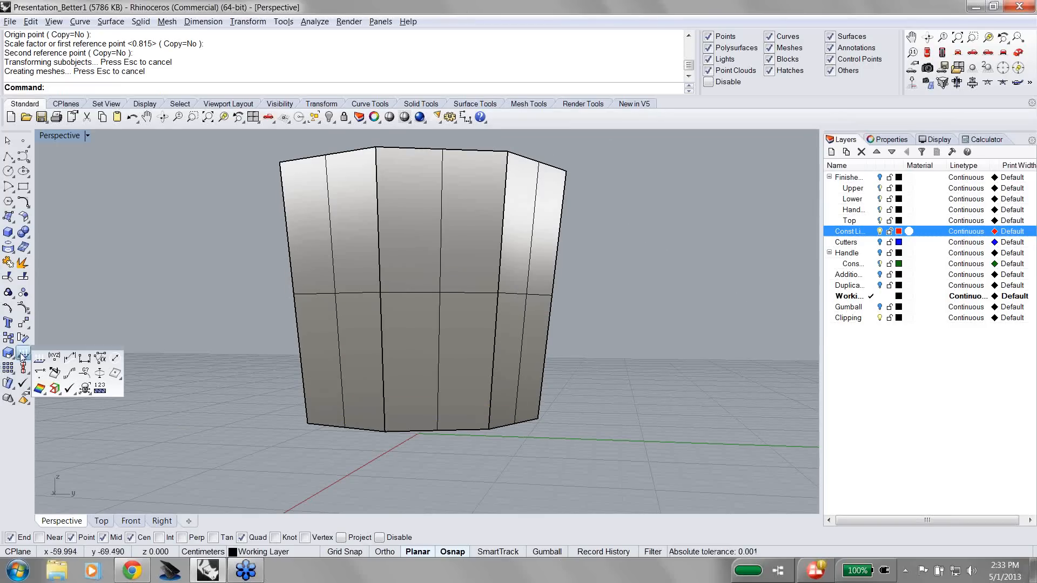
left_click(55, 388)
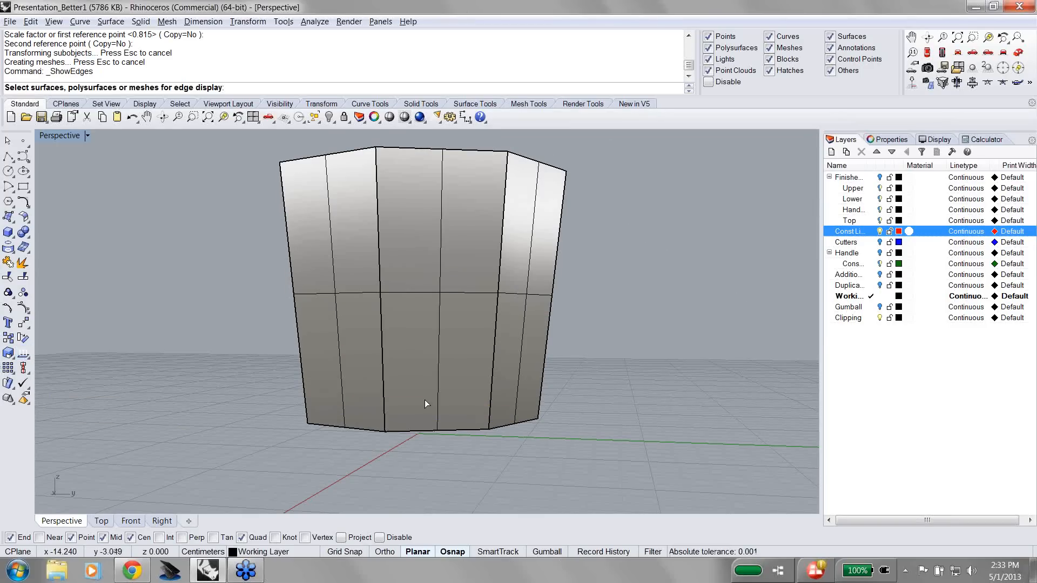
left_click(424, 400)
key("Return")
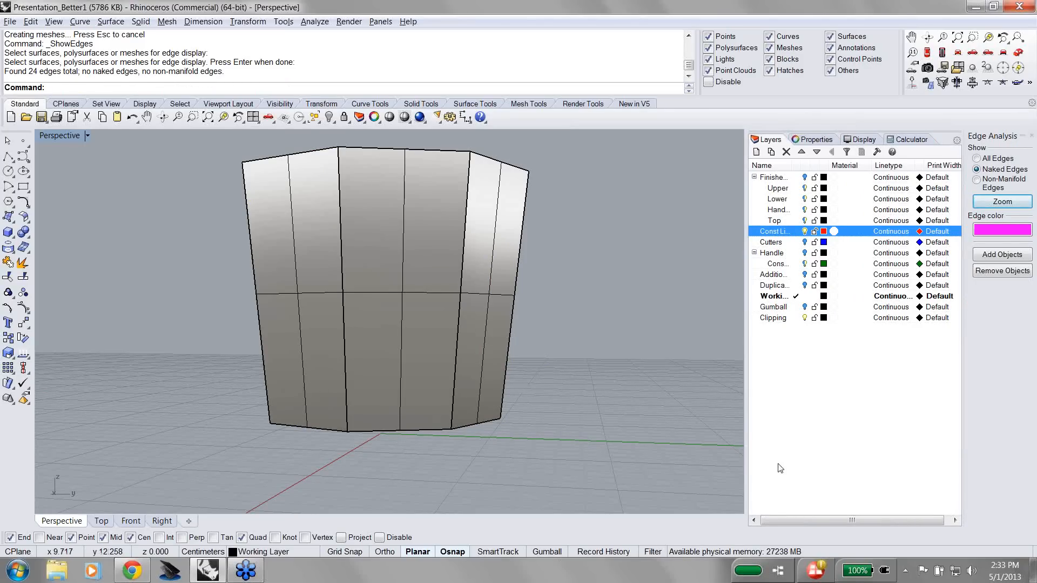
left_click(1031, 137)
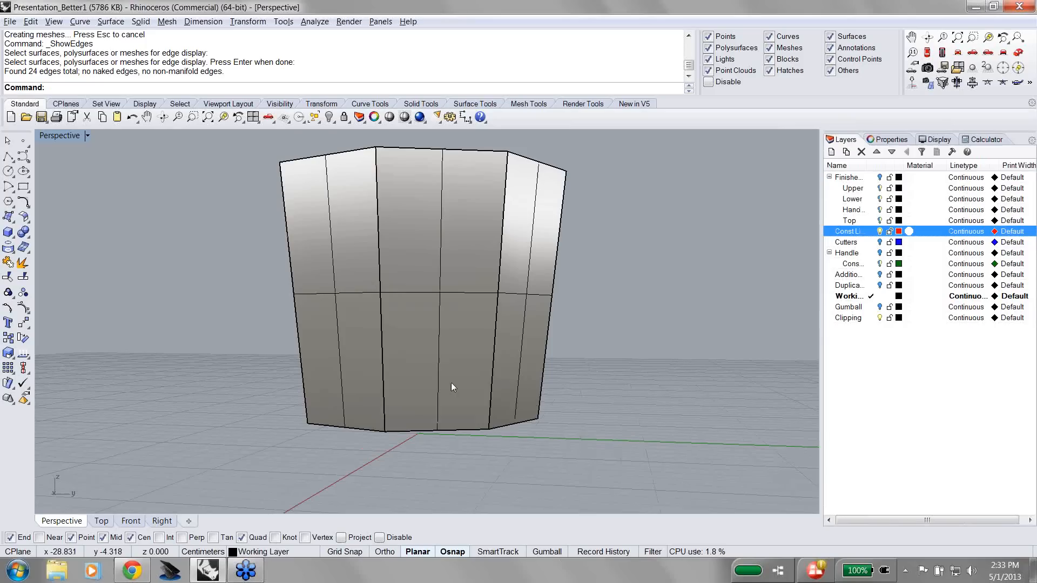
Step: Shell the closed octagonal solid with a 0.2 thickness, removing its top face
right_click_drag(448, 444, 359, 430)
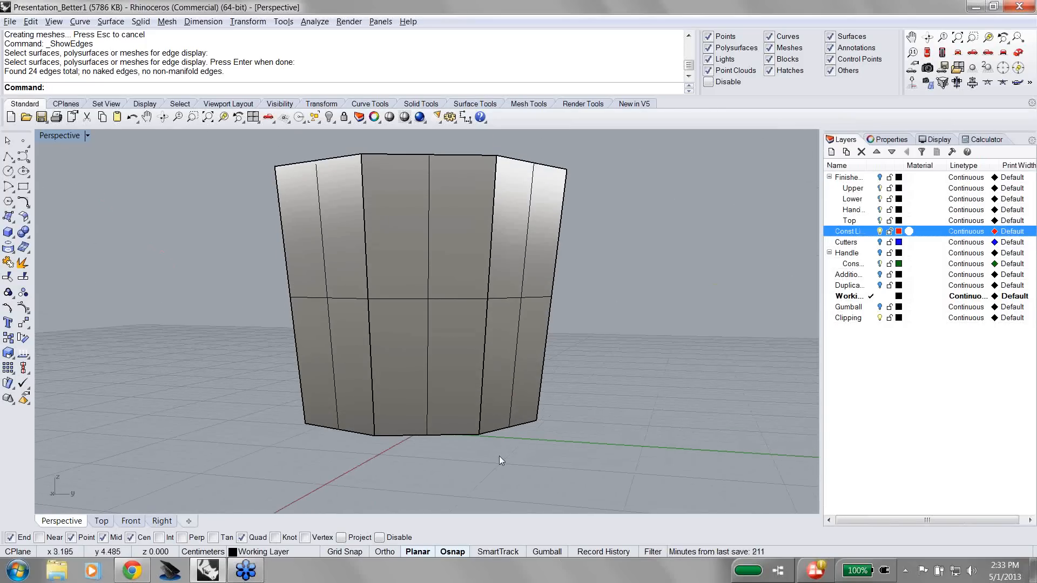
right_click_drag(499, 456, 481, 362)
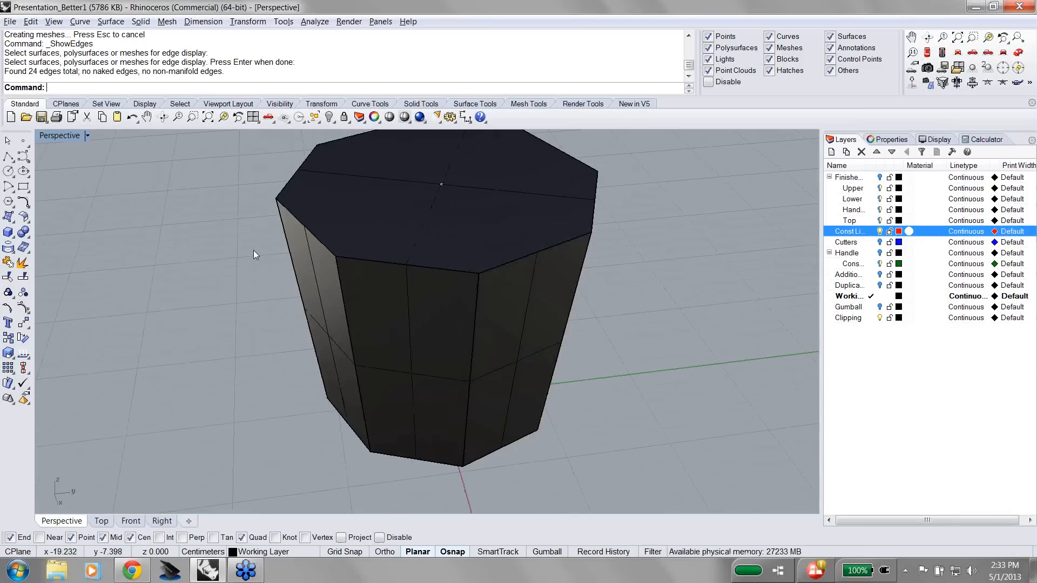
right_click_drag(575, 245, 549, 285, "shift")
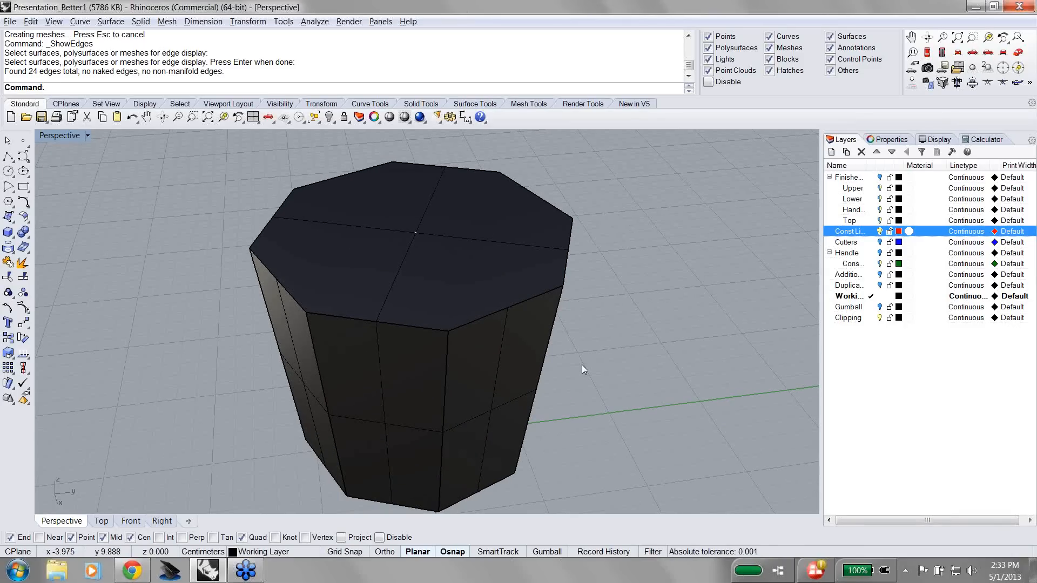
type("hell")
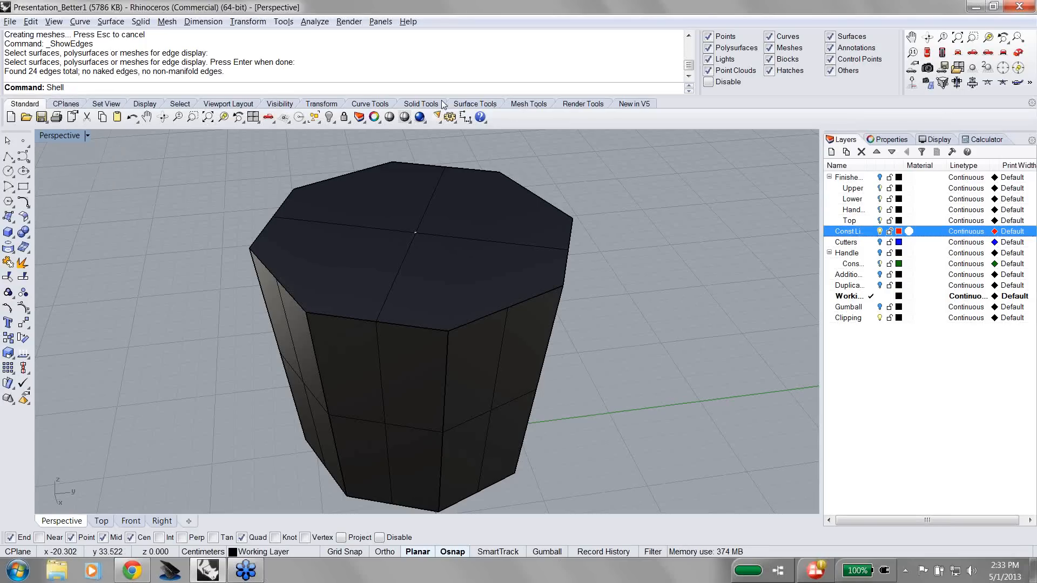
left_click(424, 105)
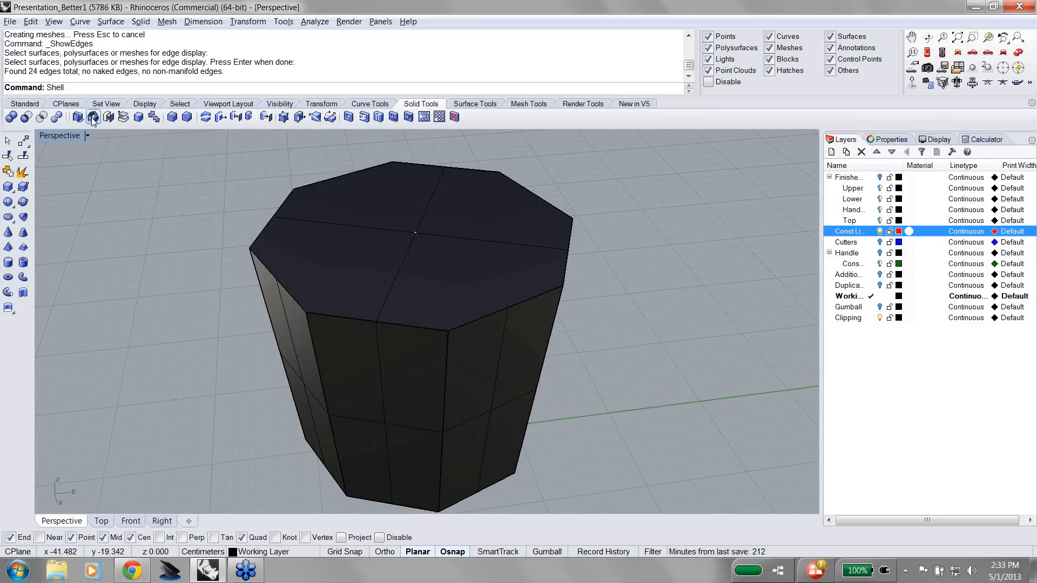
key("Return")
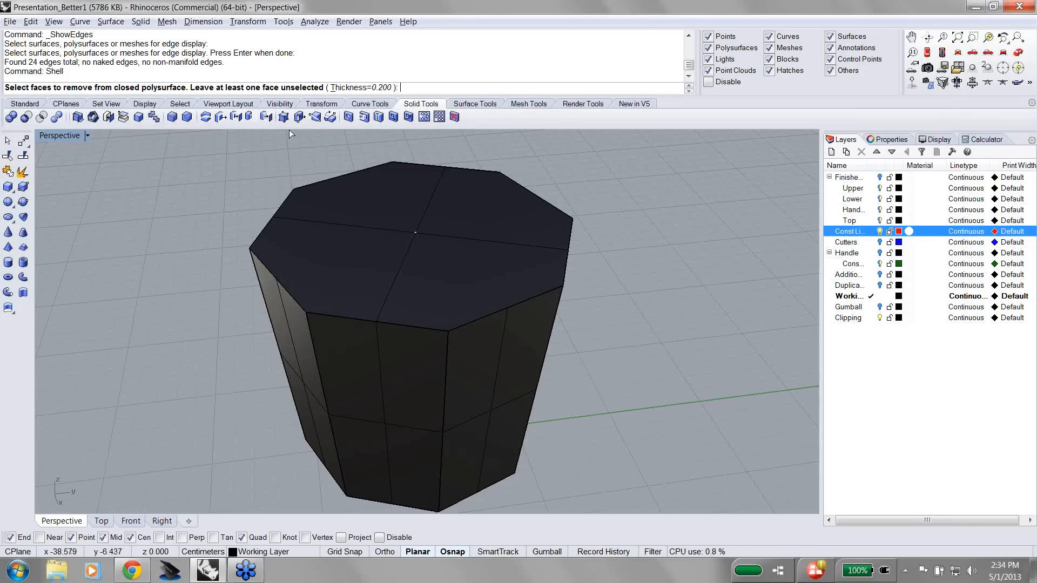
left_click(365, 87)
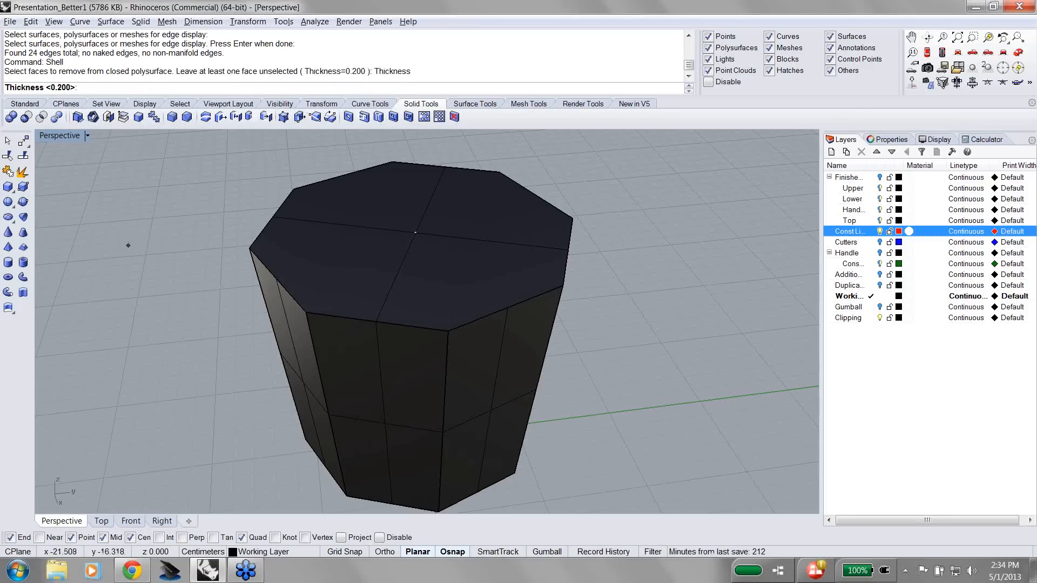
type(".2")
key("Return")
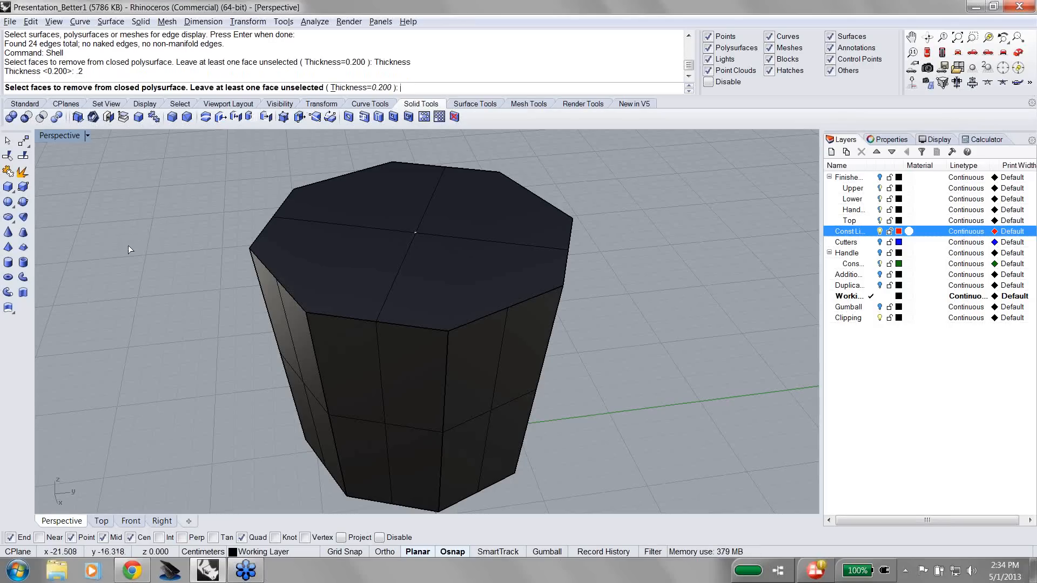
left_click(388, 297)
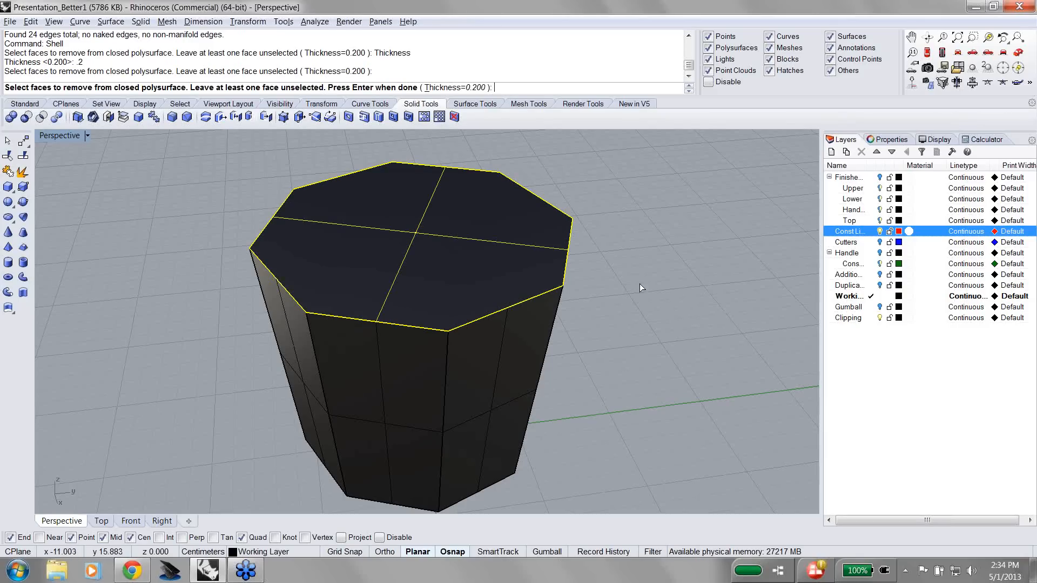
key("Return")
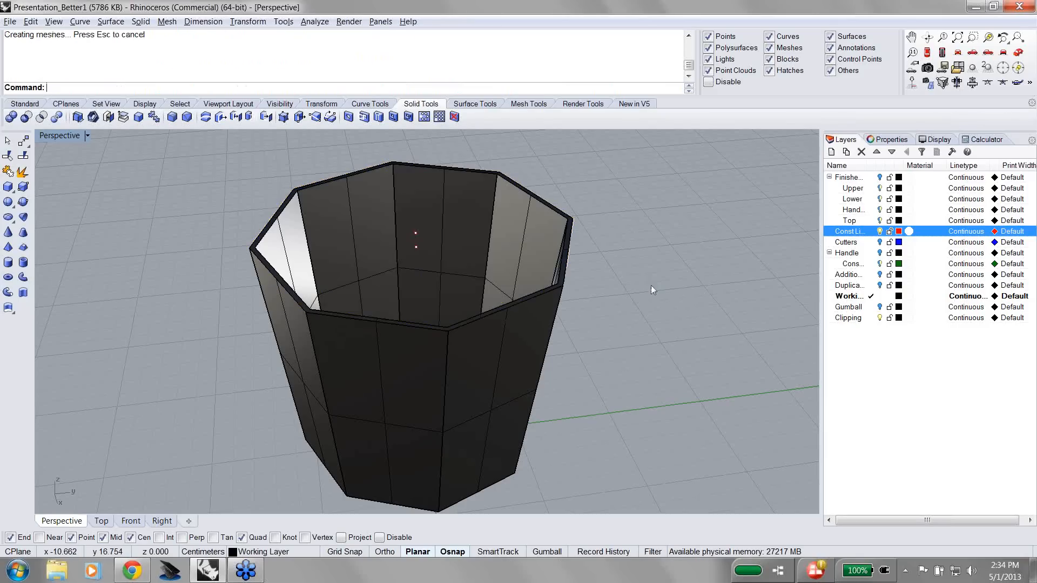
Step: Split the hollow octagonal container using the circle on its inner floor as the cutting object
right_click_drag(535, 253, 621, 308)
scroll(458, 364, "up", 6)
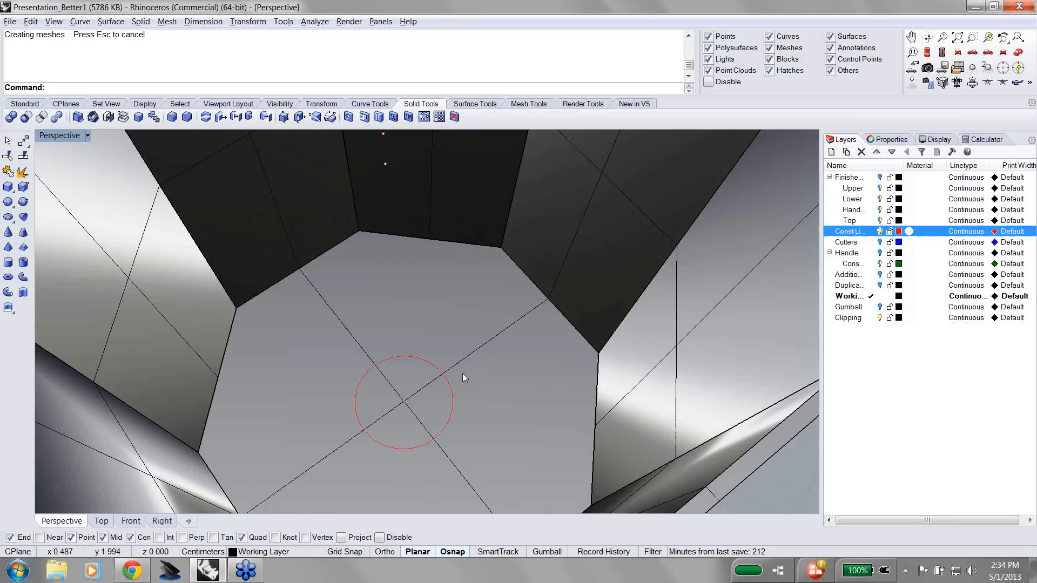
right_click_drag(410, 402, 543, 358)
scroll(432, 330, "down", 10)
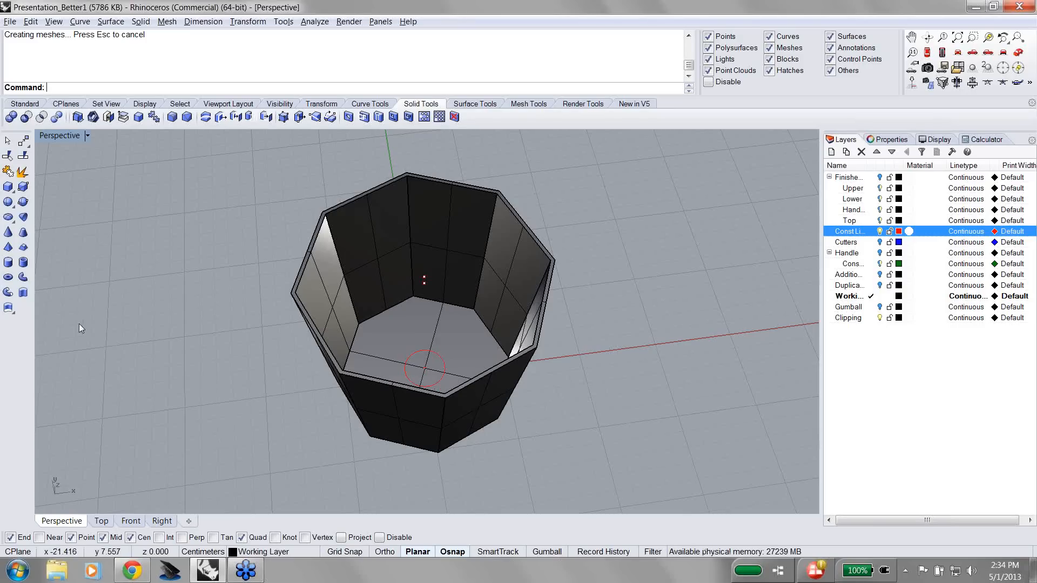
left_click(22, 105)
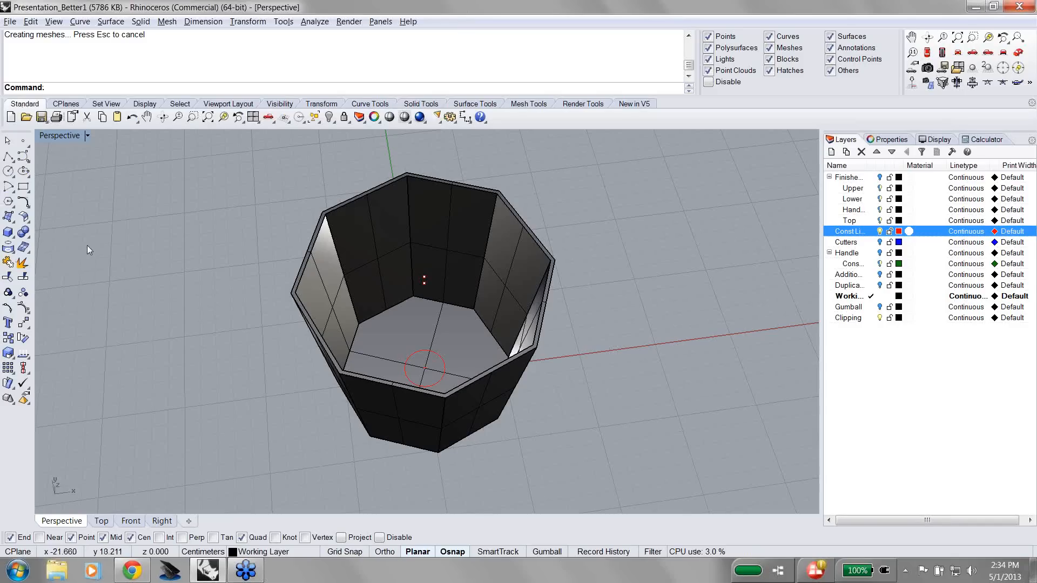
left_click(22, 279)
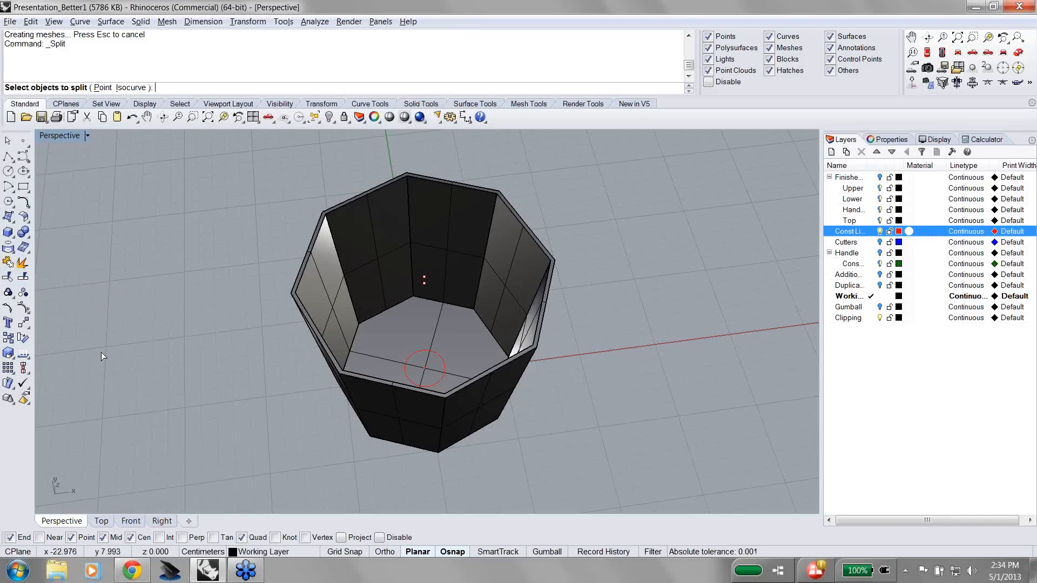
left_click(393, 355)
key("Return")
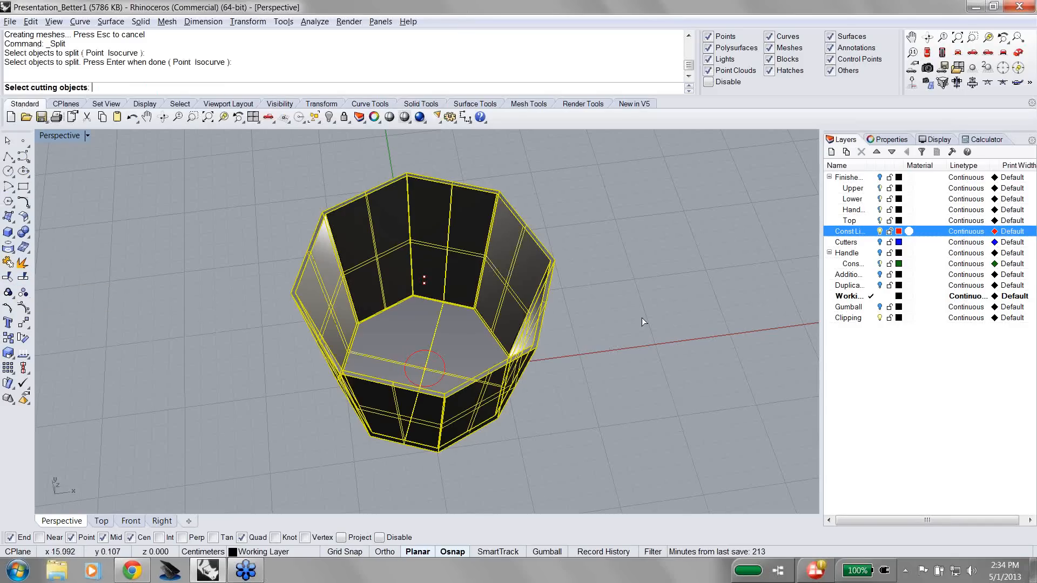
left_click(420, 356)
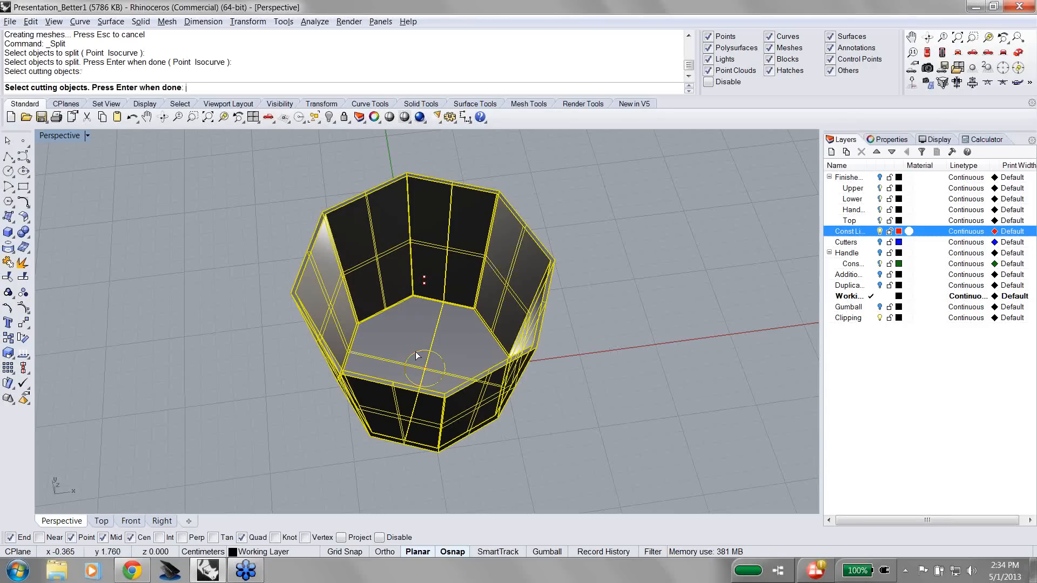
key("Return")
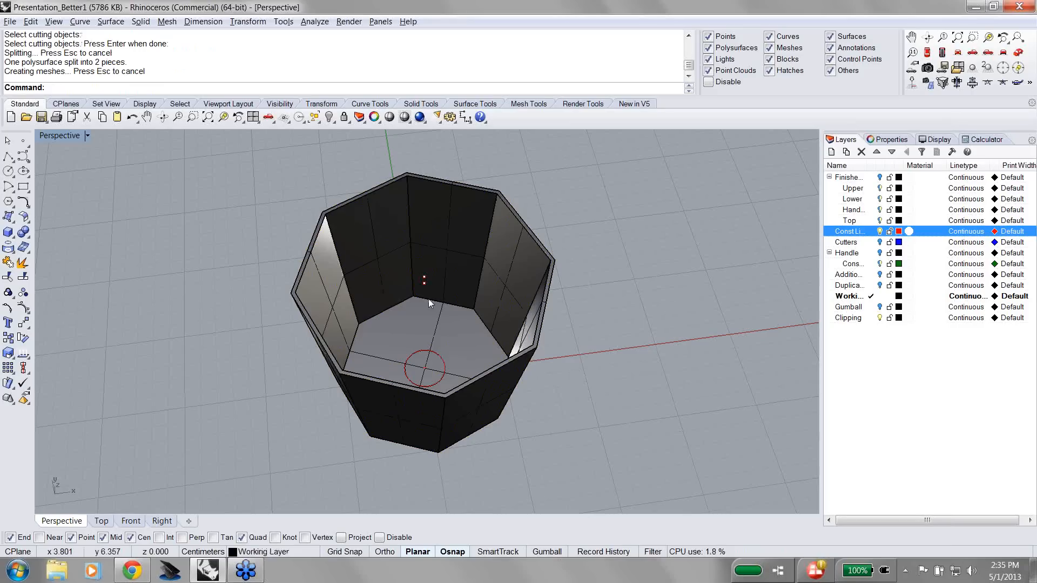
Step: Turn on the Gumball and extrude the split circular floor surface straight up about 10 cm into a column
left_click(417, 370)
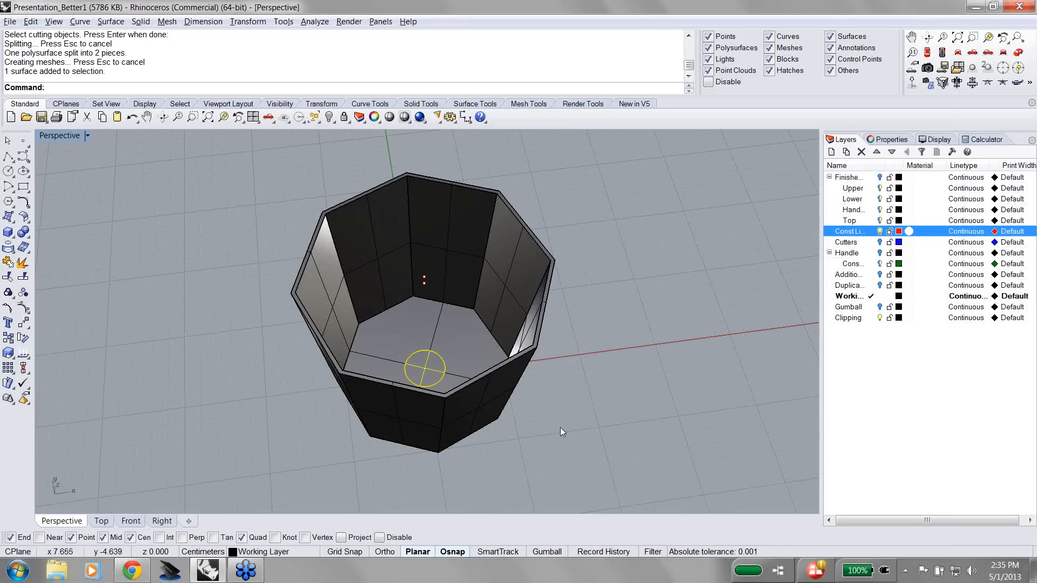
right_click_drag(561, 423, 489, 416)
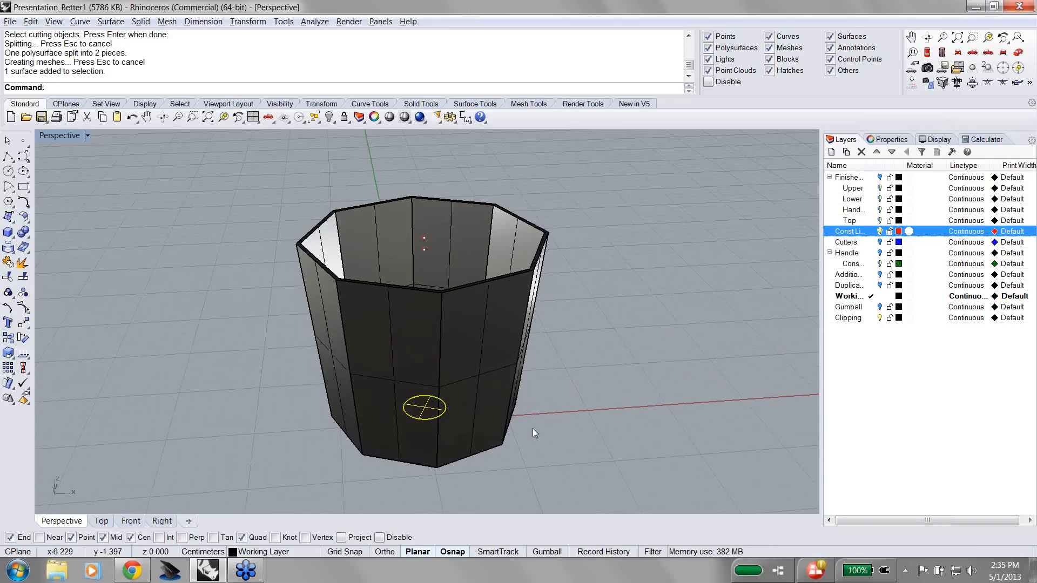
left_click(547, 552)
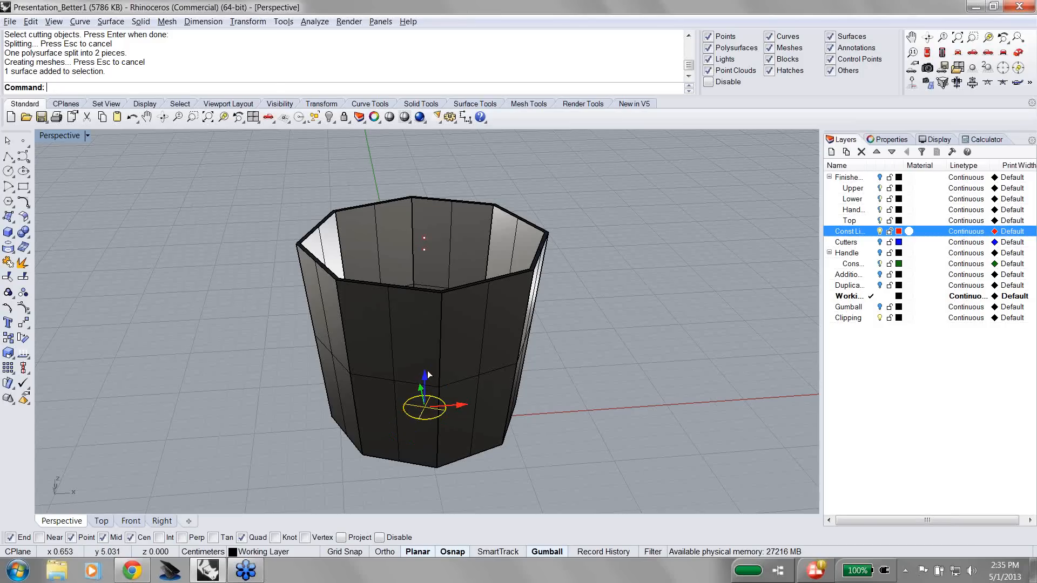
mouse_move(428, 374)
left_mouse_down()
mouse_move(440, 265)
mouse_move(424, 217)
left_mouse_up()
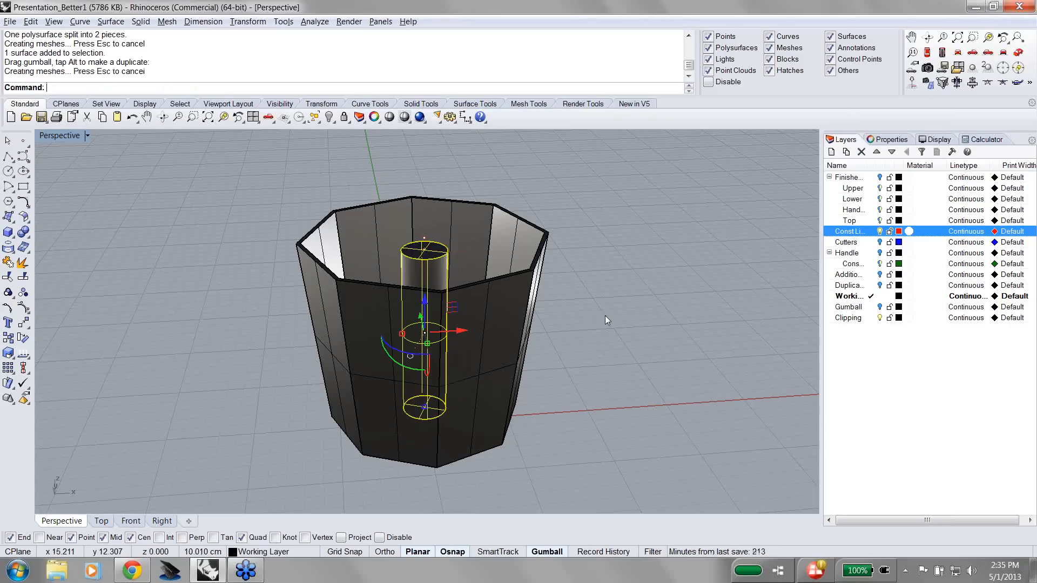
left_click(597, 374)
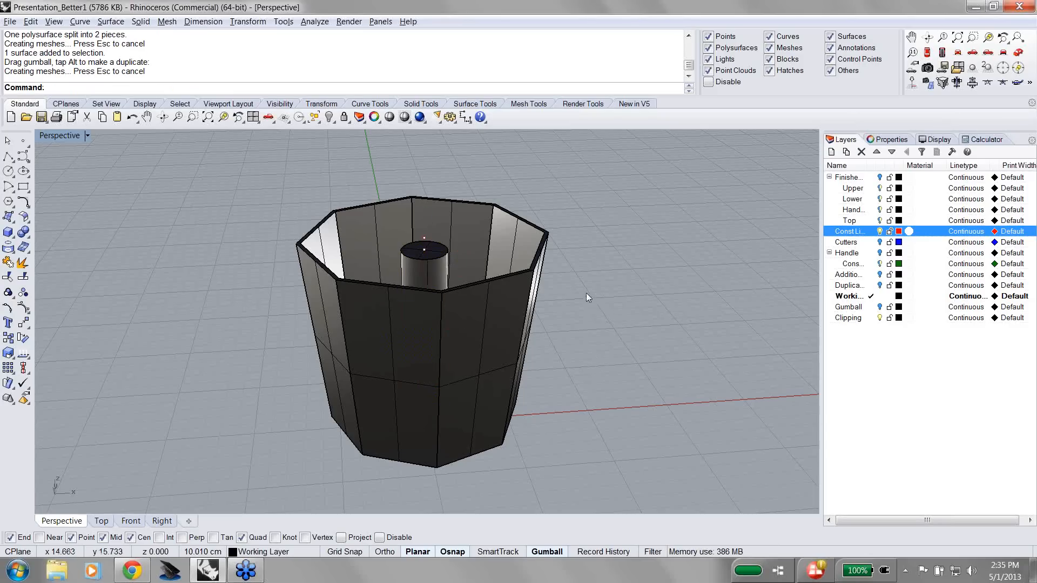
Step: Boolean union the central column with the octagonal container
right_click_drag(584, 286, 574, 321)
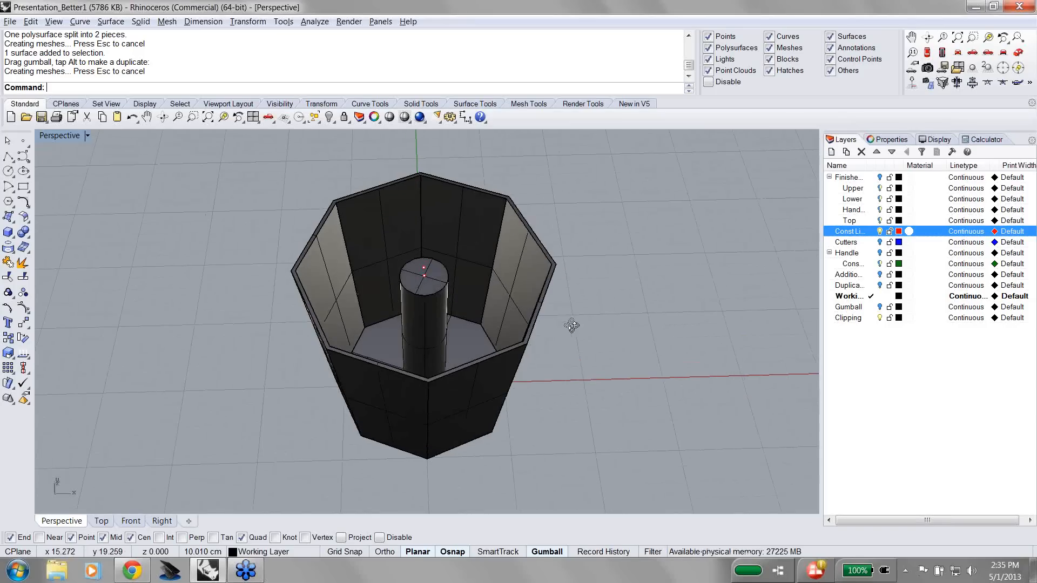
left_click(437, 338)
left_click(333, 320, "shift")
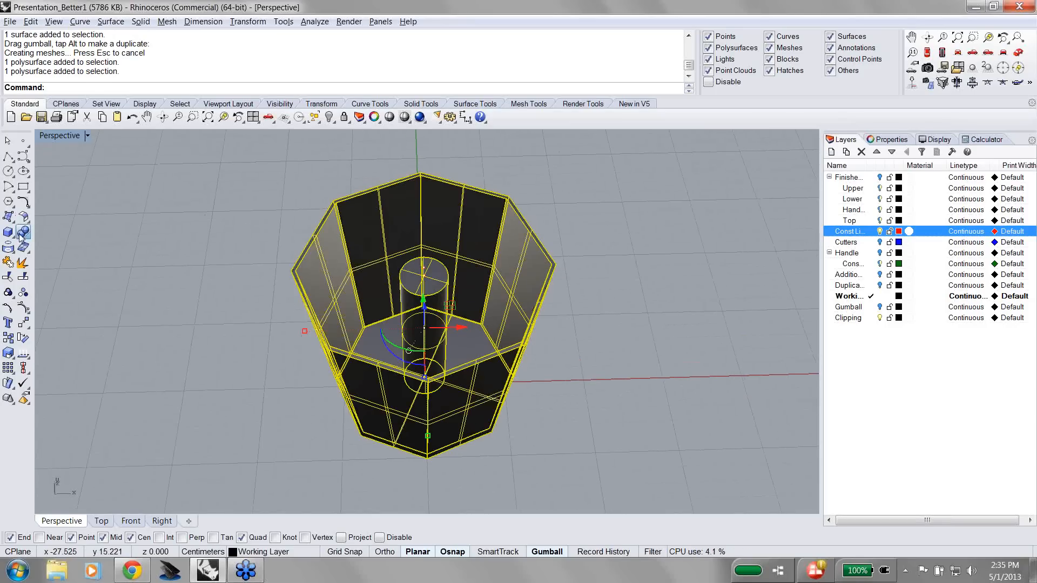
left_click(22, 234)
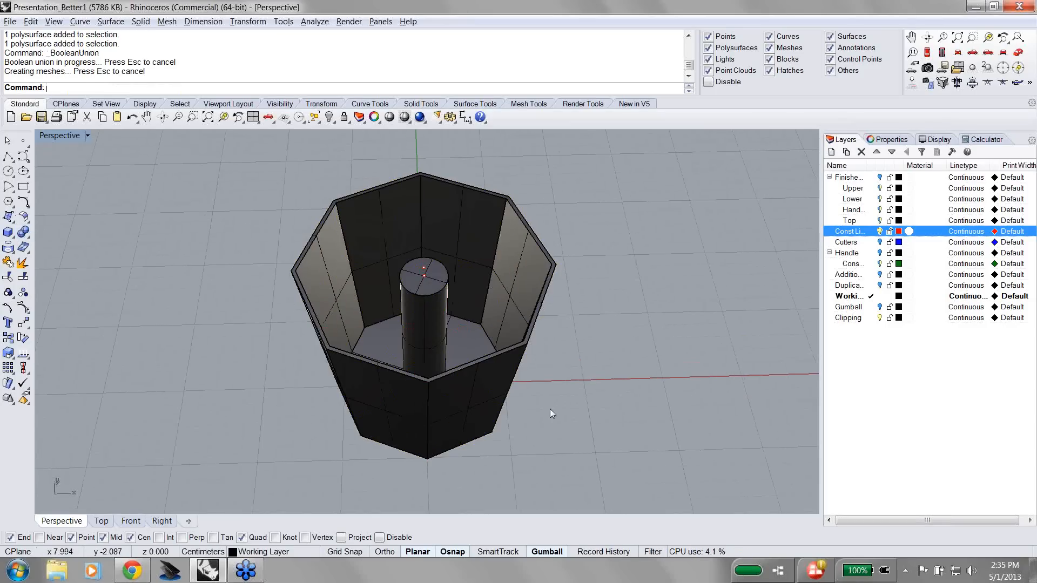
right_click_drag(536, 414, 556, 387)
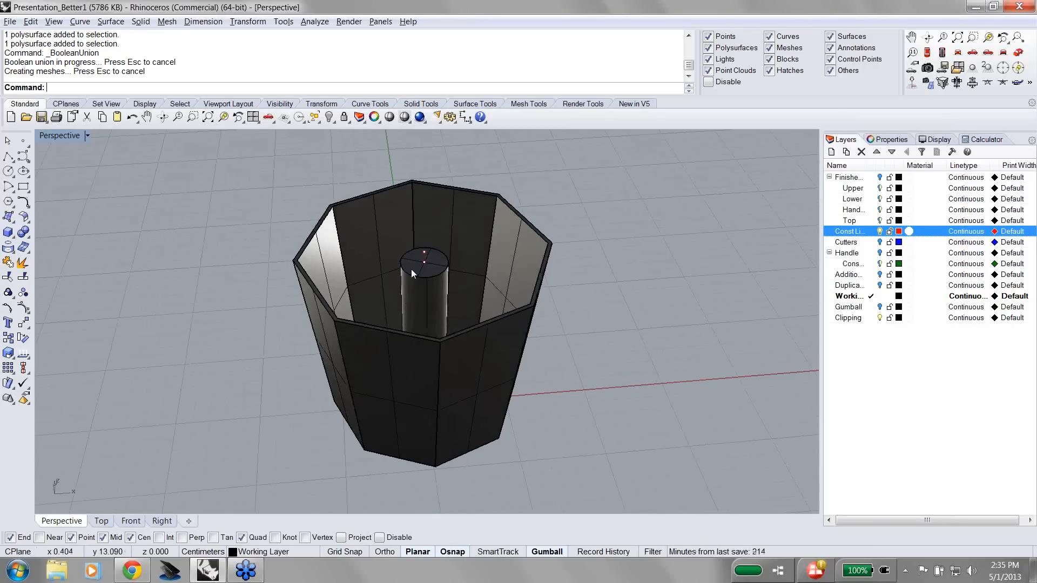
key("Return")
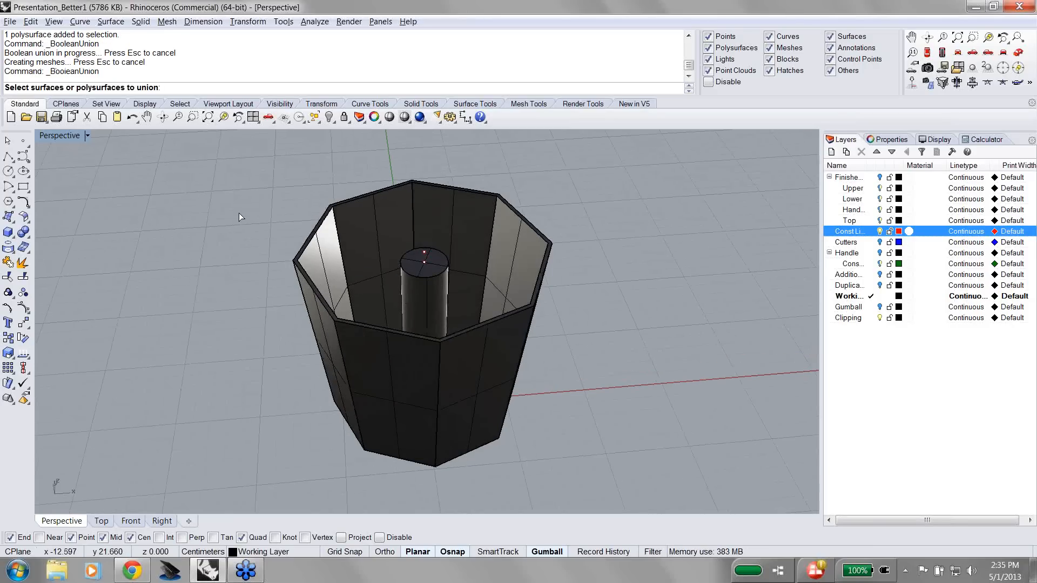
key("Escape")
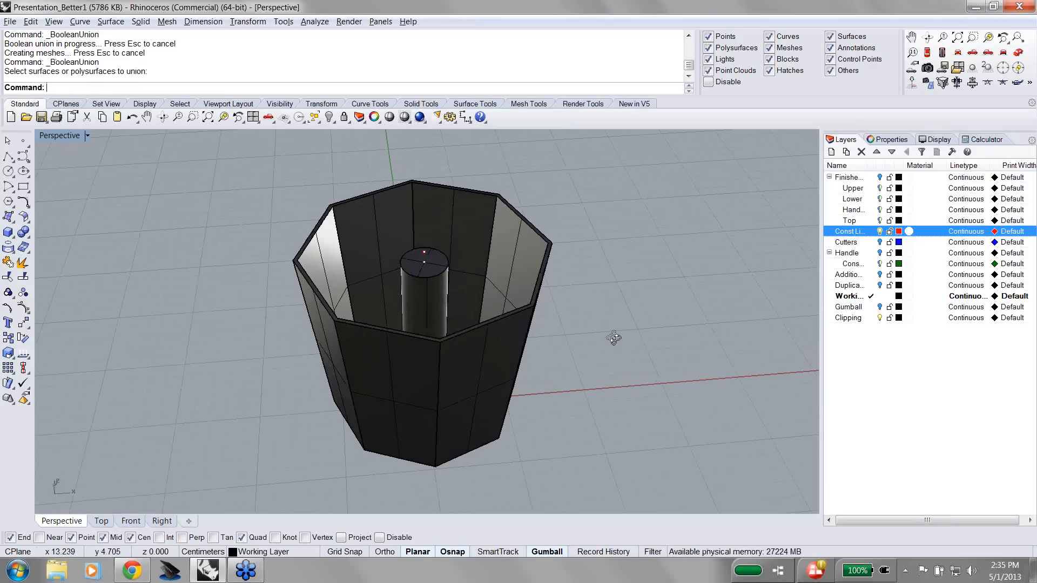
right_click_drag(614, 338, 610, 331)
key("Return")
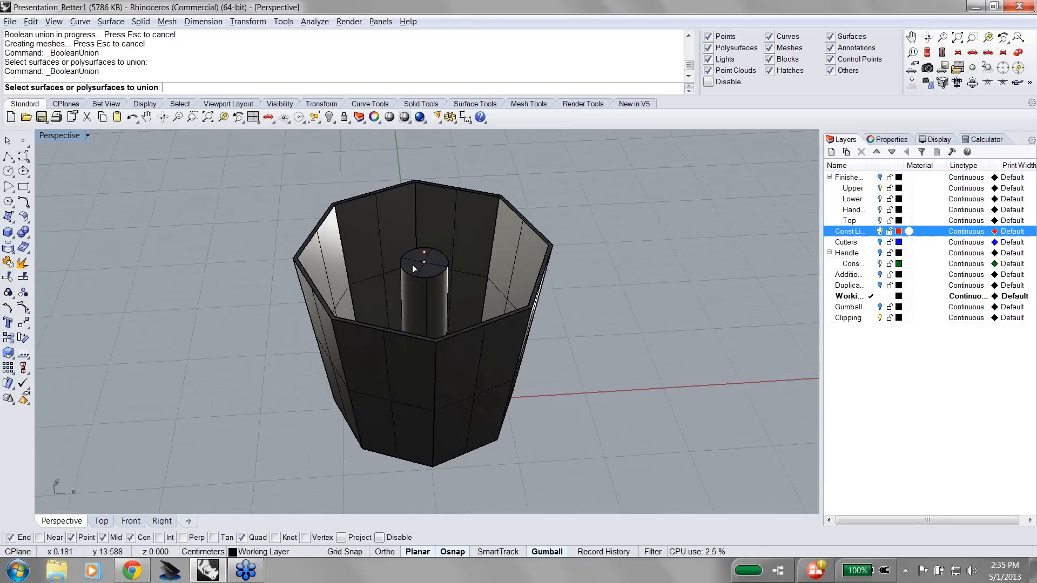
key("Escape")
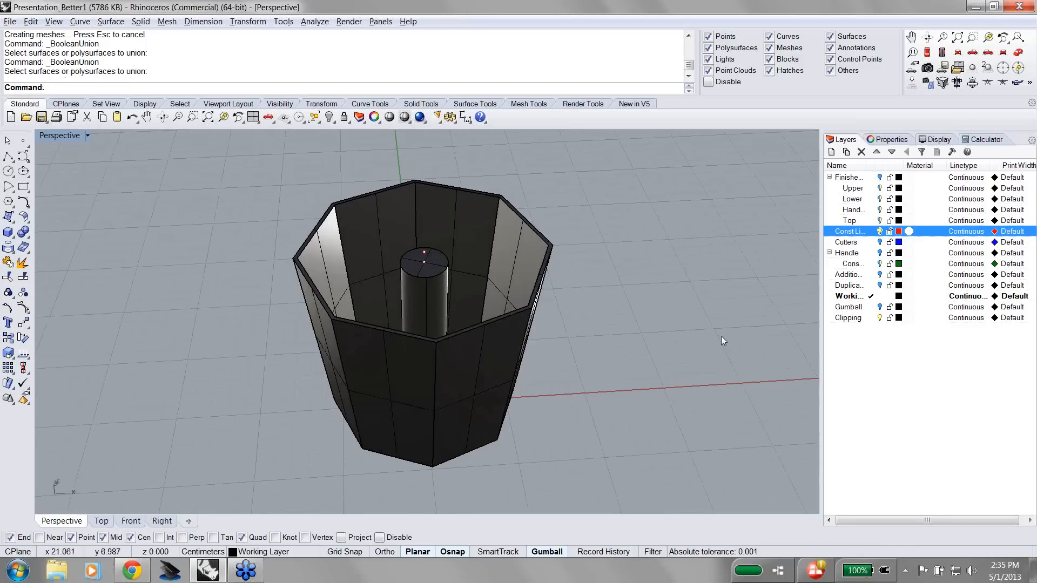
Step: Scale down the column's top face with the Gumball so the column tapers toward its top
left_click(441, 267)
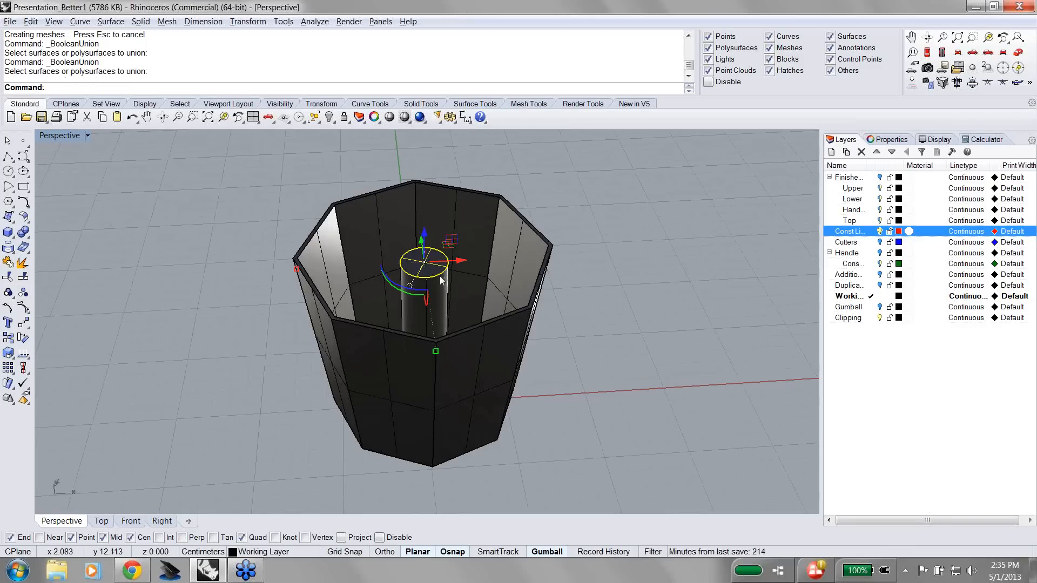
scroll(439, 277, "up", 2)
scroll(439, 251, "up", 3)
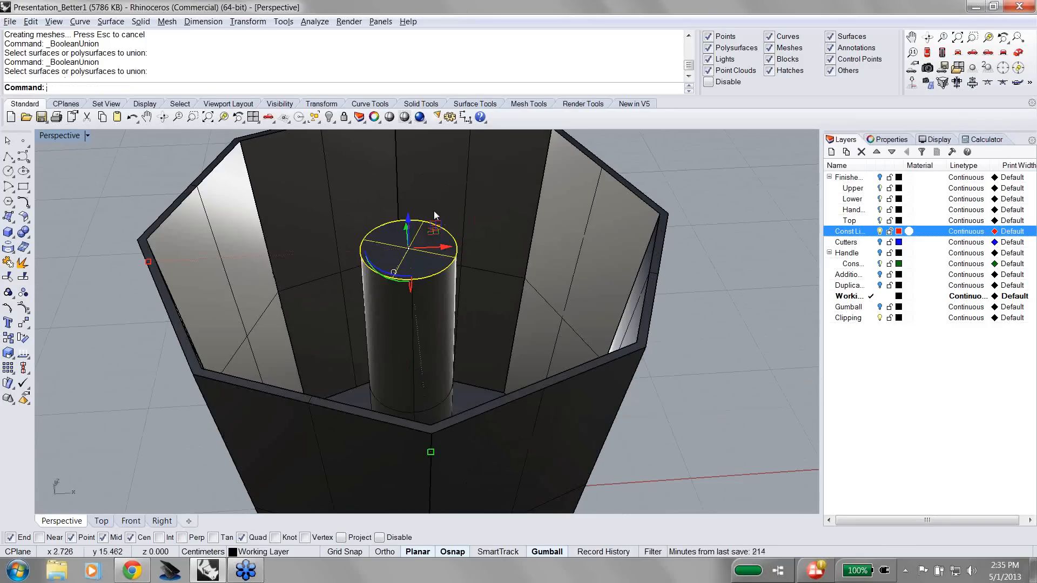
scroll(433, 210, "down", 2)
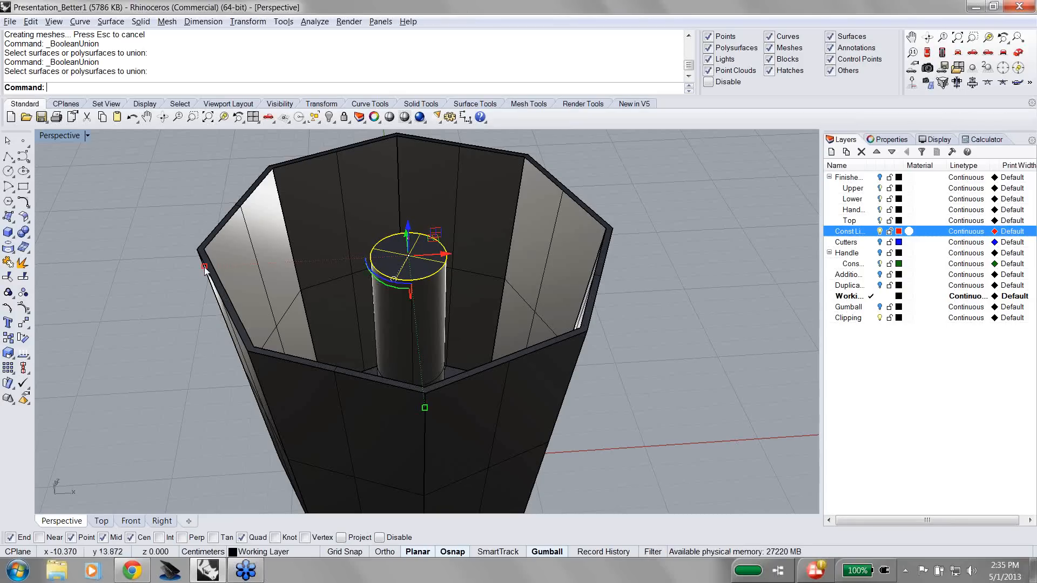
left_click_drag(204, 266, 257, 273)
left_click_drag(279, 275, 279, 316)
key("Escape")
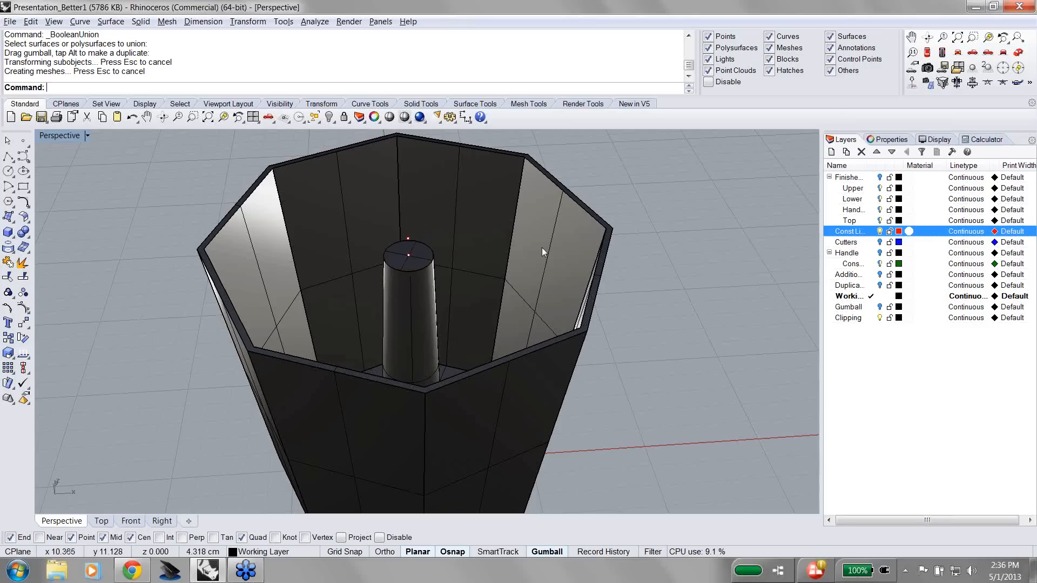
Step: Scale the central column's top face down a little more with the Gumball to sharpen the taper
right_click_drag(435, 302, 397, 257)
left_click(396, 258)
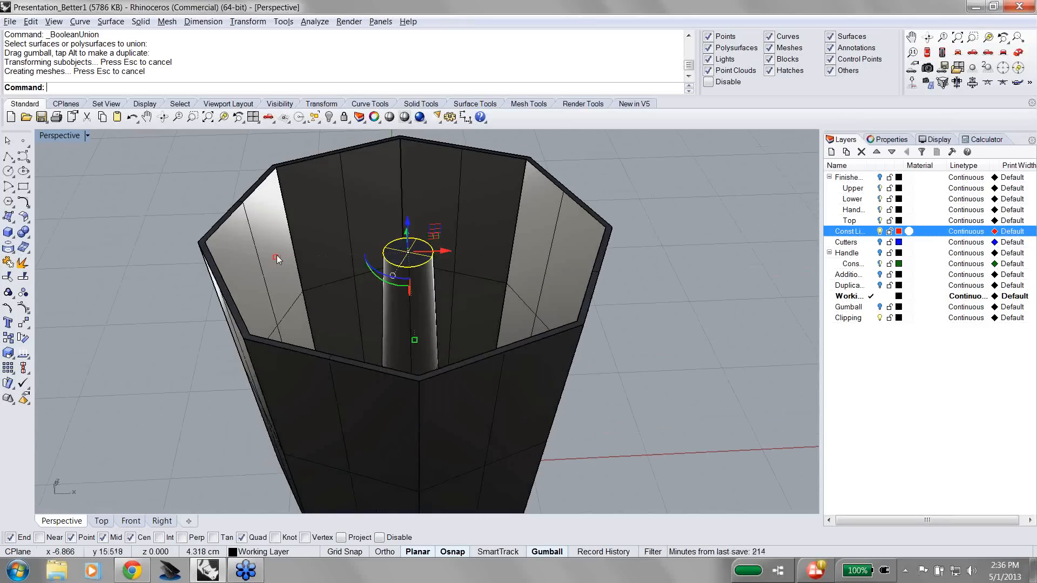
left_click_drag(277, 257, 296, 258)
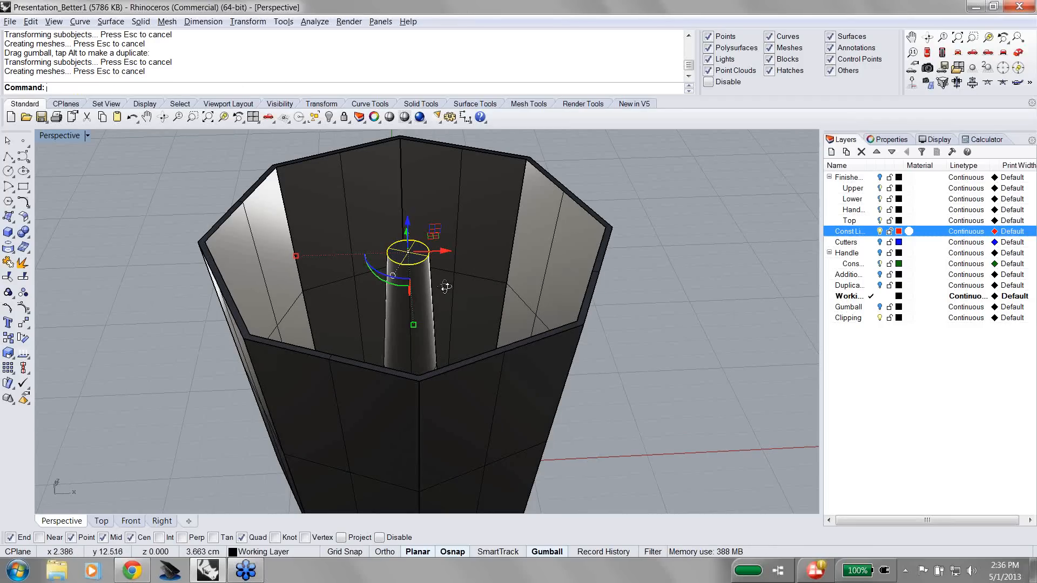
right_click_drag(445, 287, 422, 200)
key("Escape")
Step: Split the octagonal container using the large construction circle on its underside as the cutting object
scroll(403, 248, "down", 2)
right_click_drag(597, 469, 603, 329, "shift")
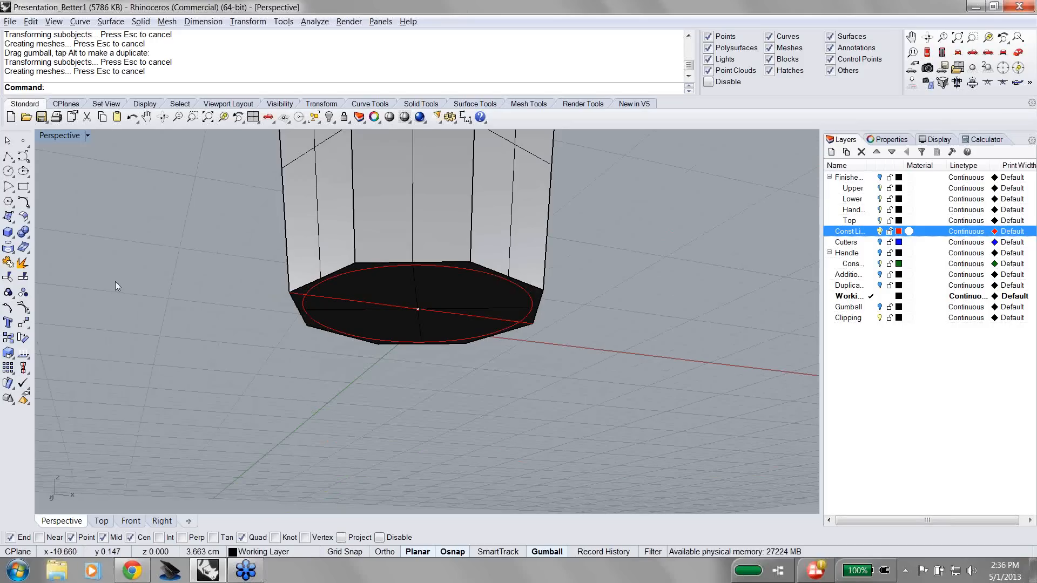
left_click(22, 278)
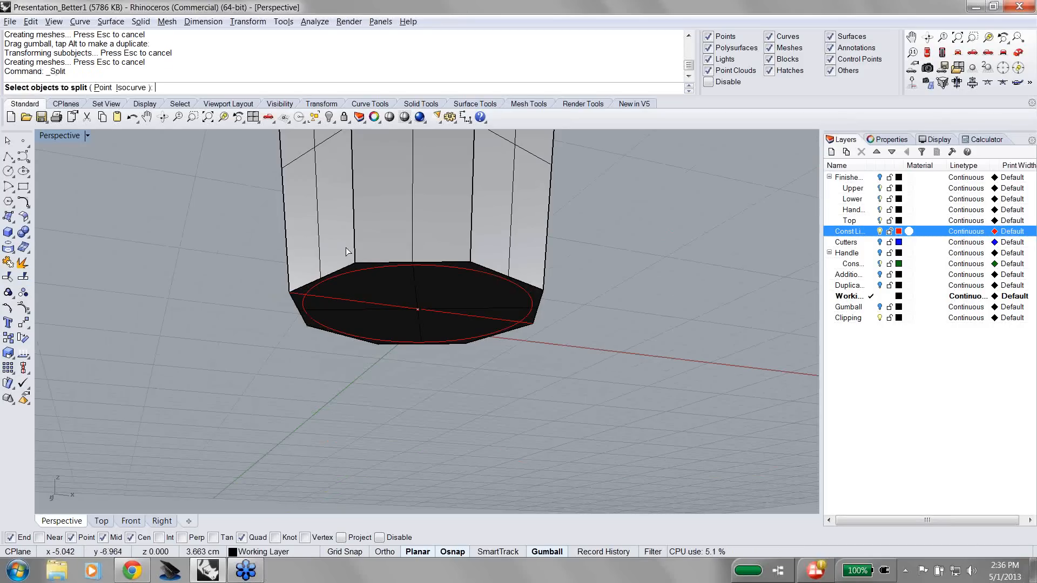
left_click(327, 304)
key("Return")
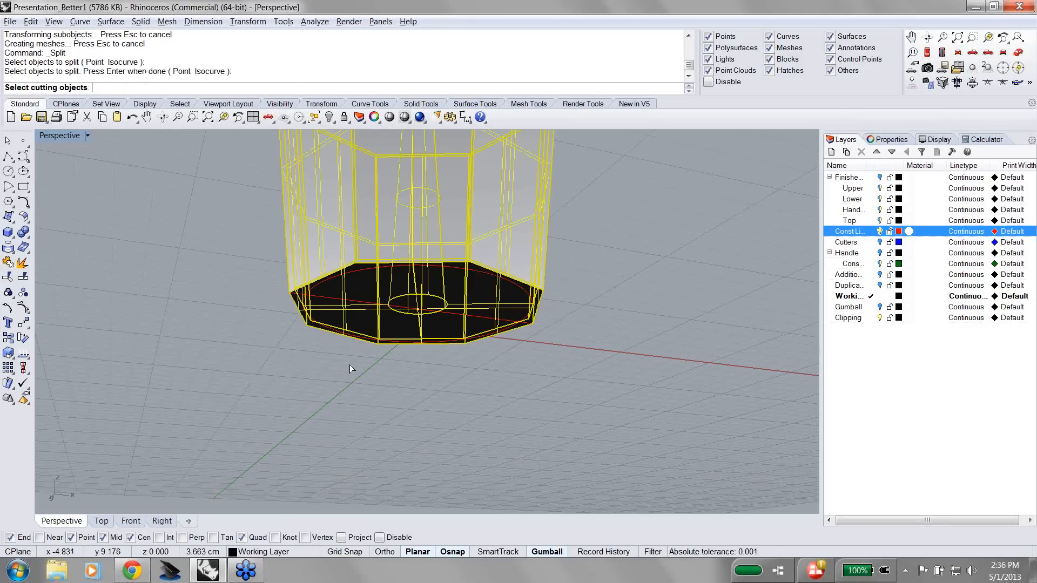
left_click(332, 277)
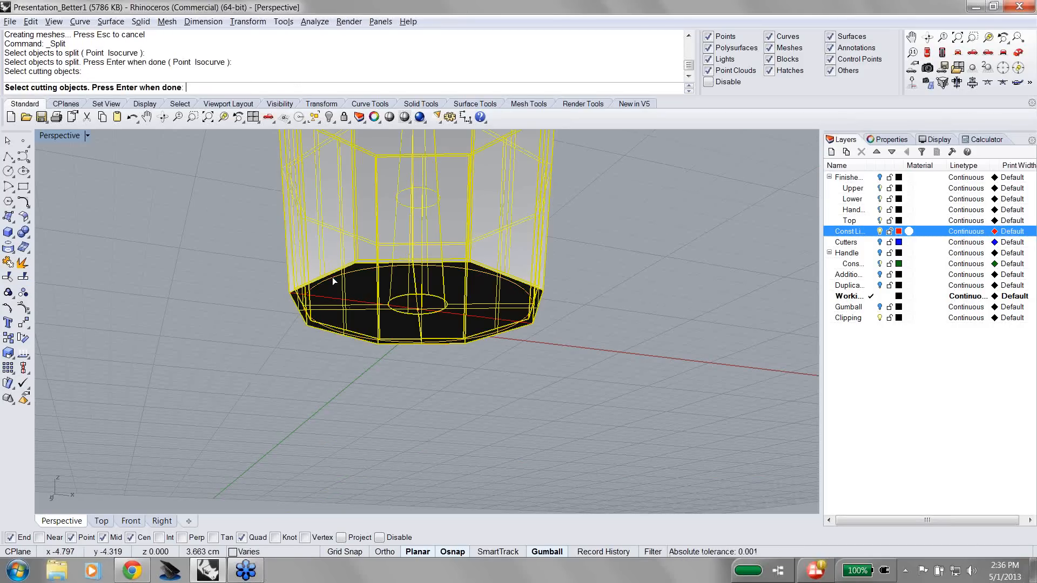
key("Return")
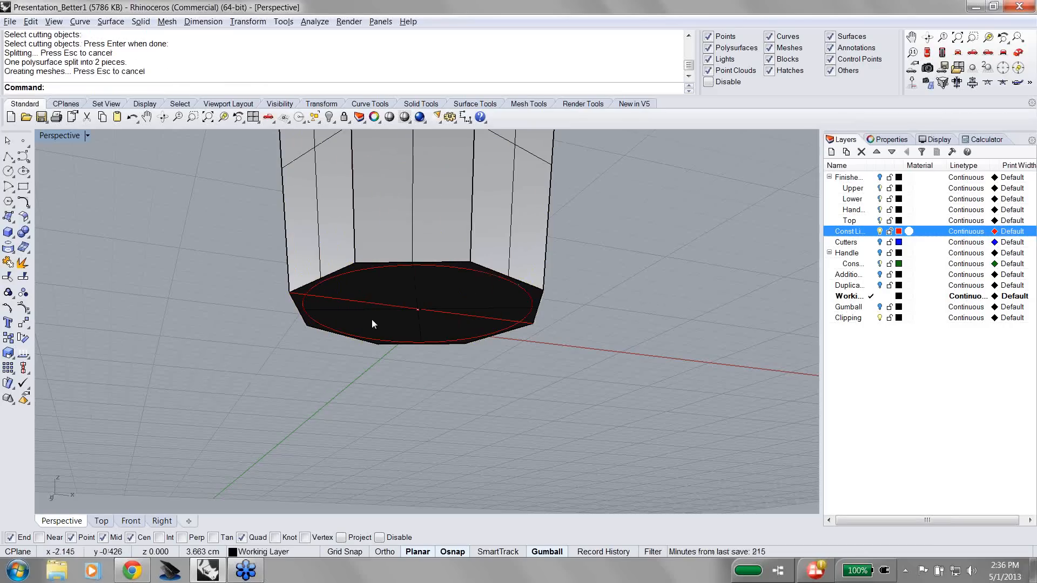
Step: Extrude the split circular surface on the underside 1.7 cm downward with the Gumball to form a round base
left_click(372, 319)
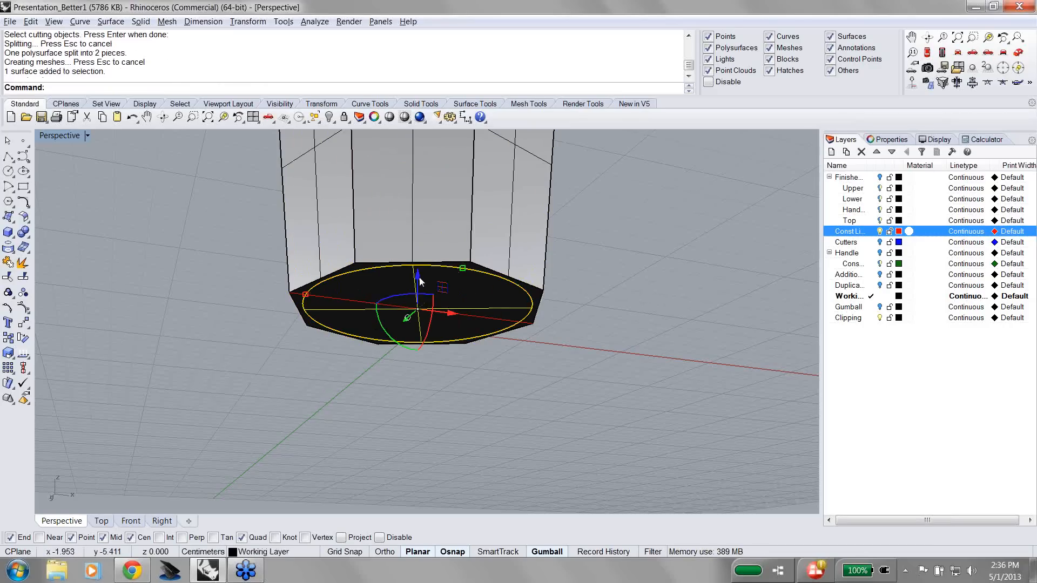
left_click_drag(422, 284, 422, 306)
type("1")
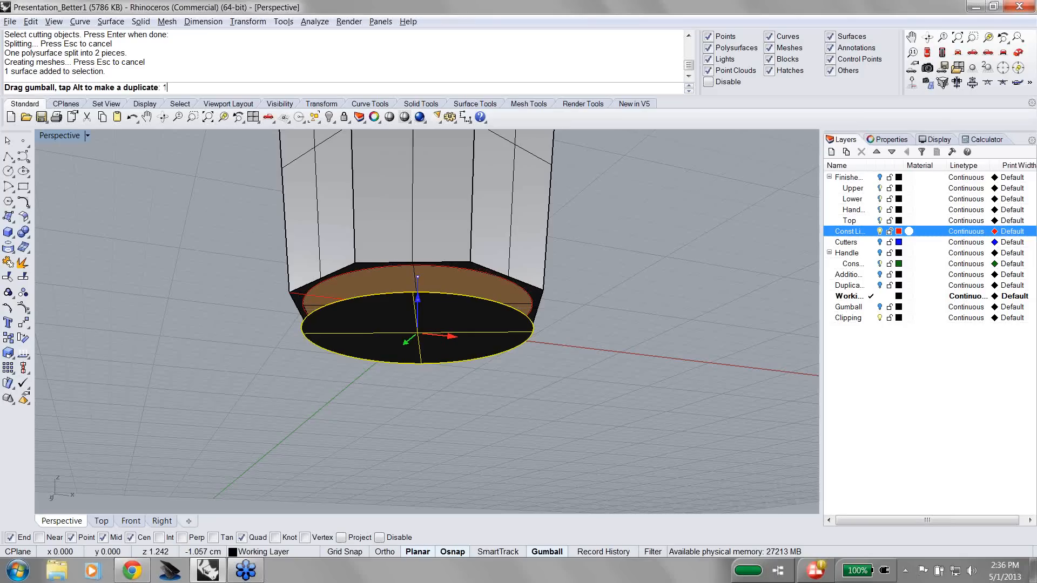
type(".7")
key("Return")
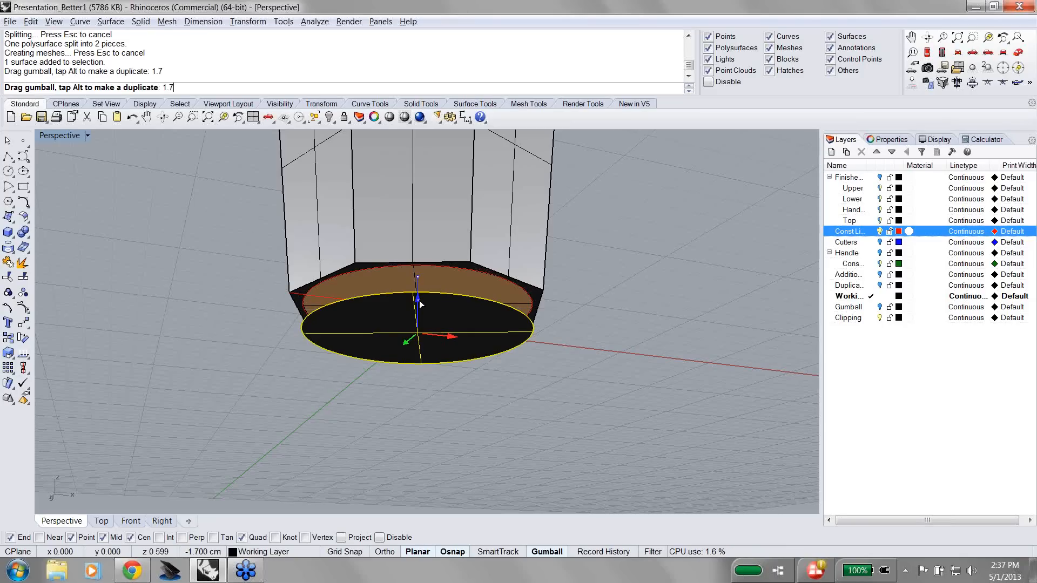
left_click_drag(422, 324, 420, 325, "ctrl")
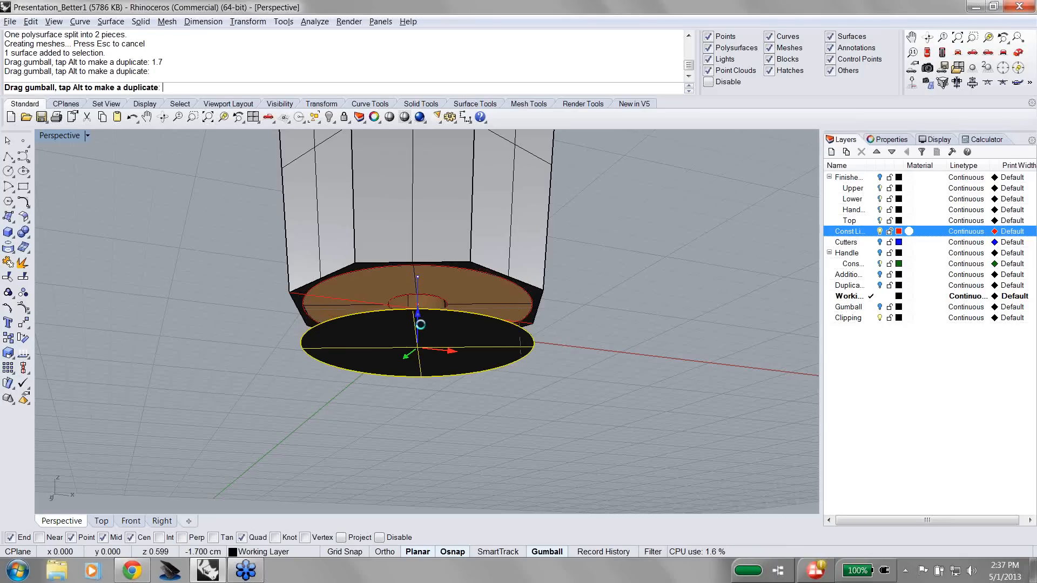
left_click(575, 386)
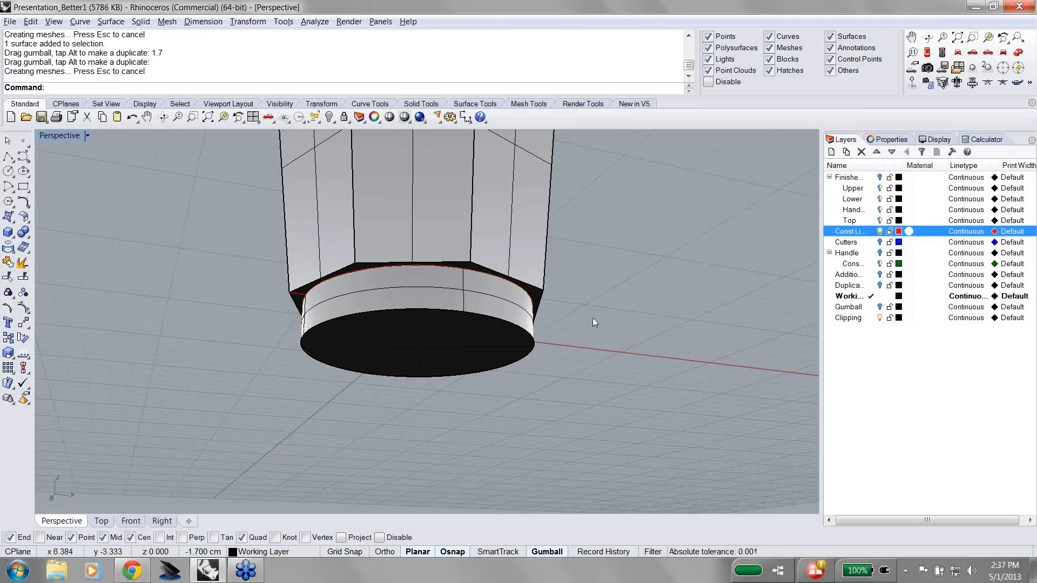
Step: Boolean union the octagonal container with the round base beneath it
right_click_drag(587, 317, 582, 334)
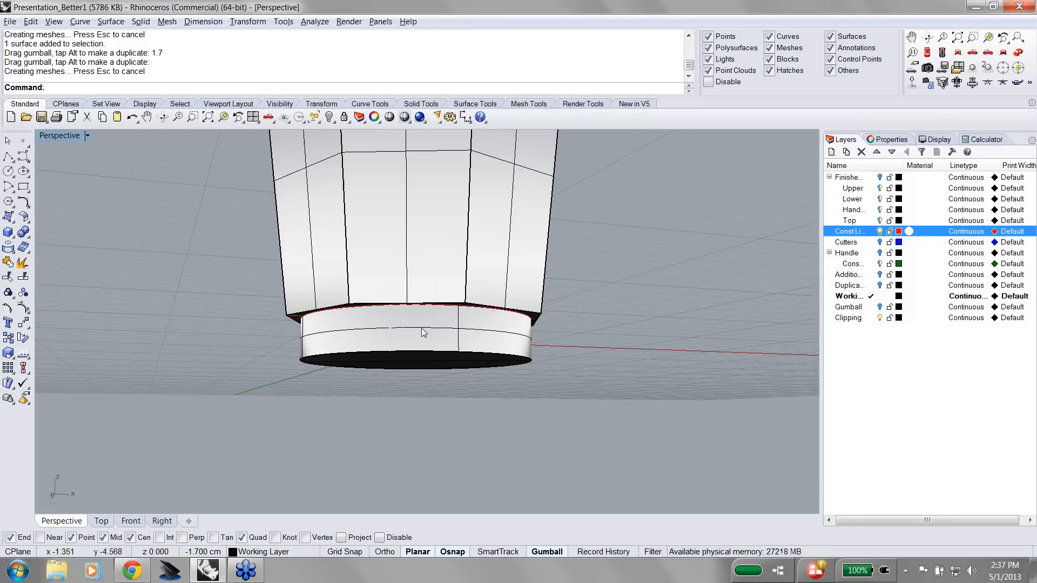
left_click(393, 295)
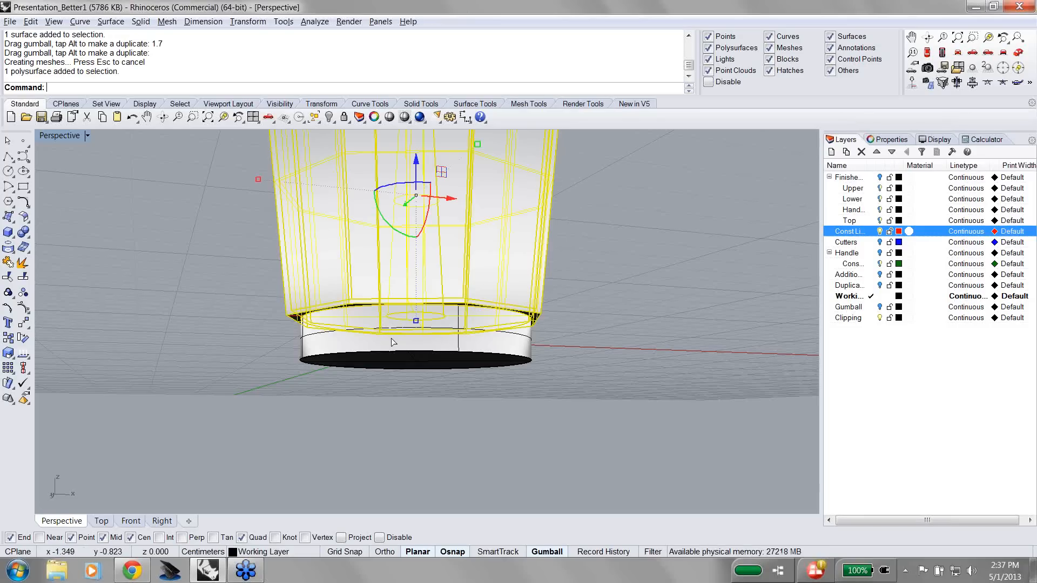
left_click(394, 341, "shift")
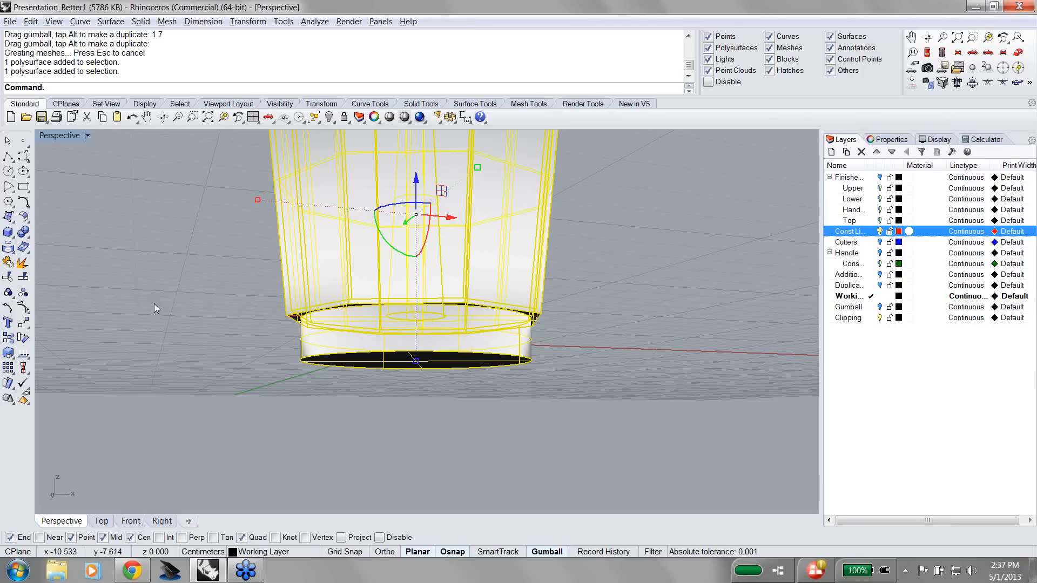
left_click(24, 232)
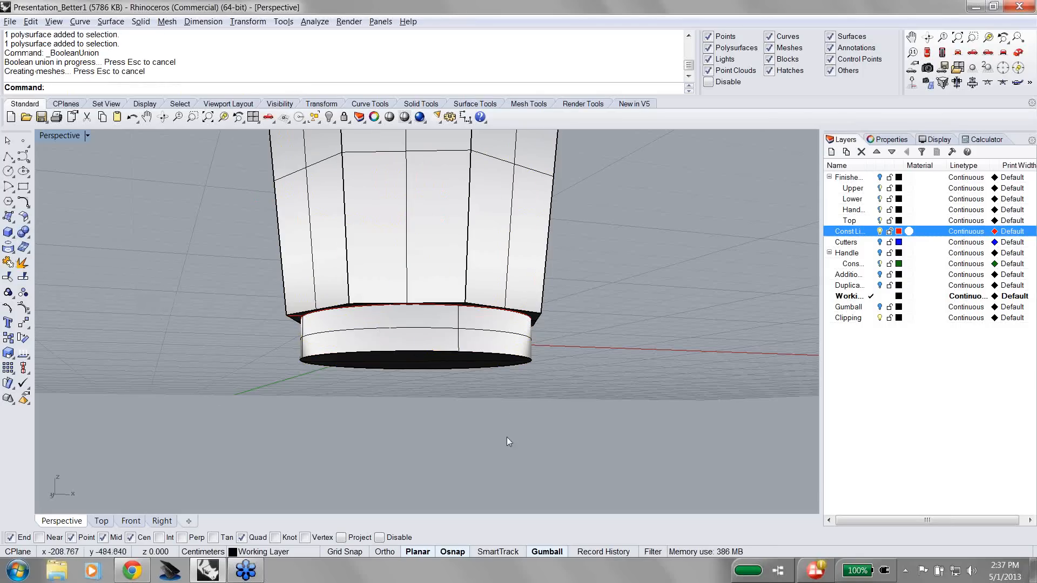
Step: Shell the joined solid with a thickness of 0.2 cm, removing the circular bottom face of the base
right_click_drag(495, 425, 499, 406)
type("Shell")
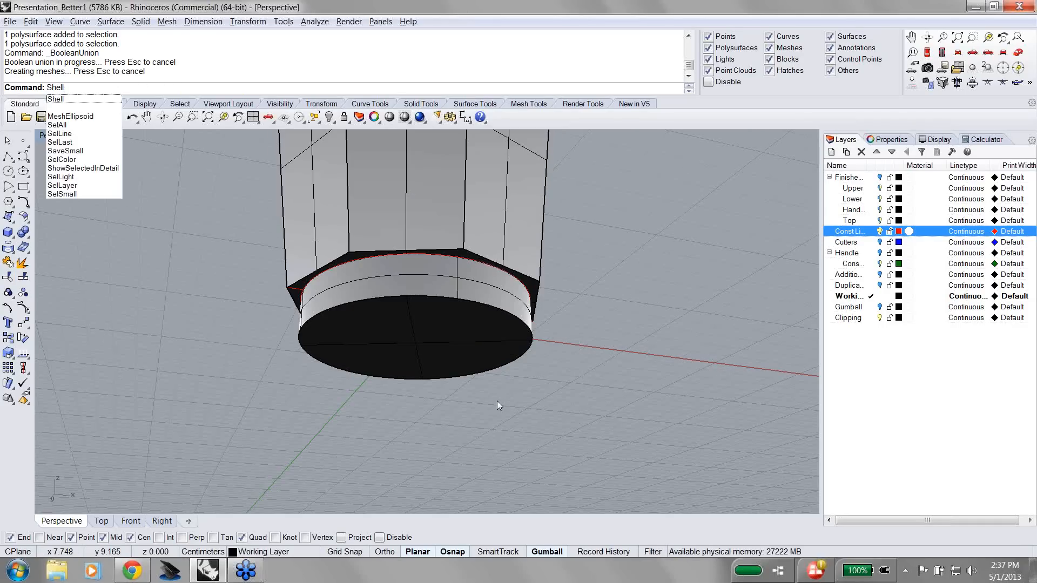
key("Return")
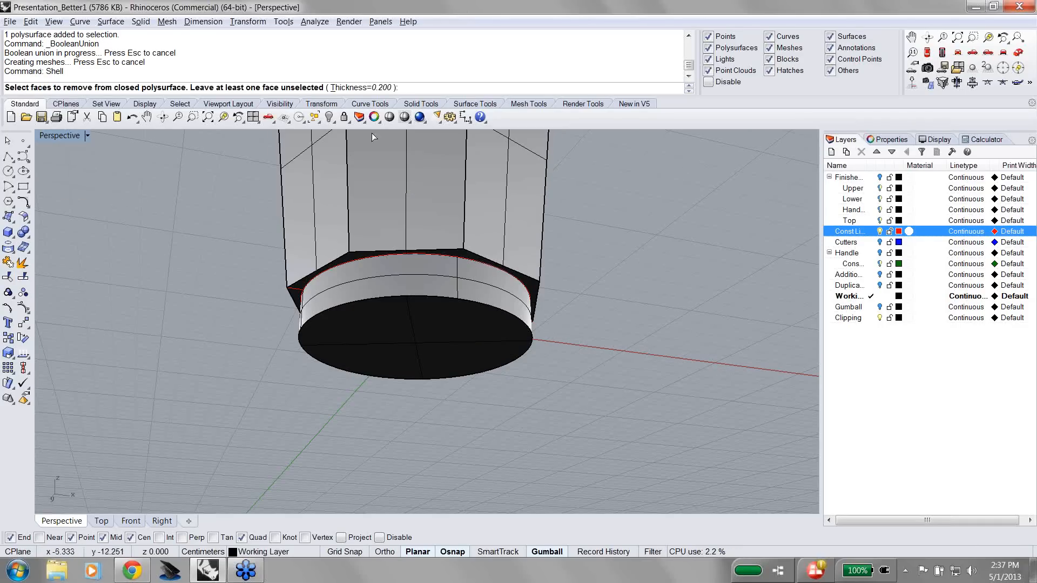
left_click(370, 349)
key("Return")
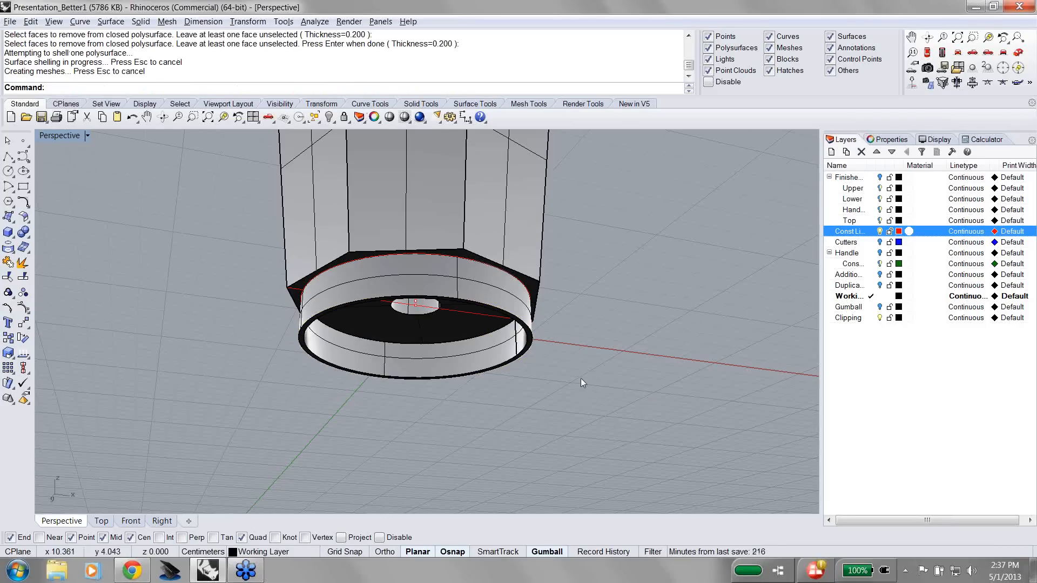
Step: Set the Perspective viewport to Ghosted display and examine the container's inner column and hollow base
right_click_drag(554, 415, 549, 215)
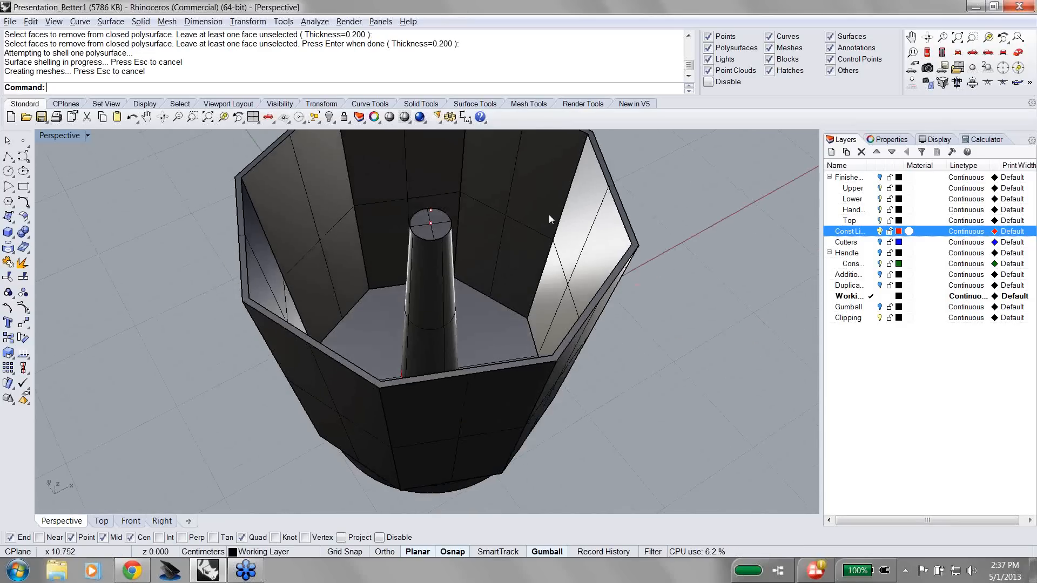
scroll(548, 215, "down", 3)
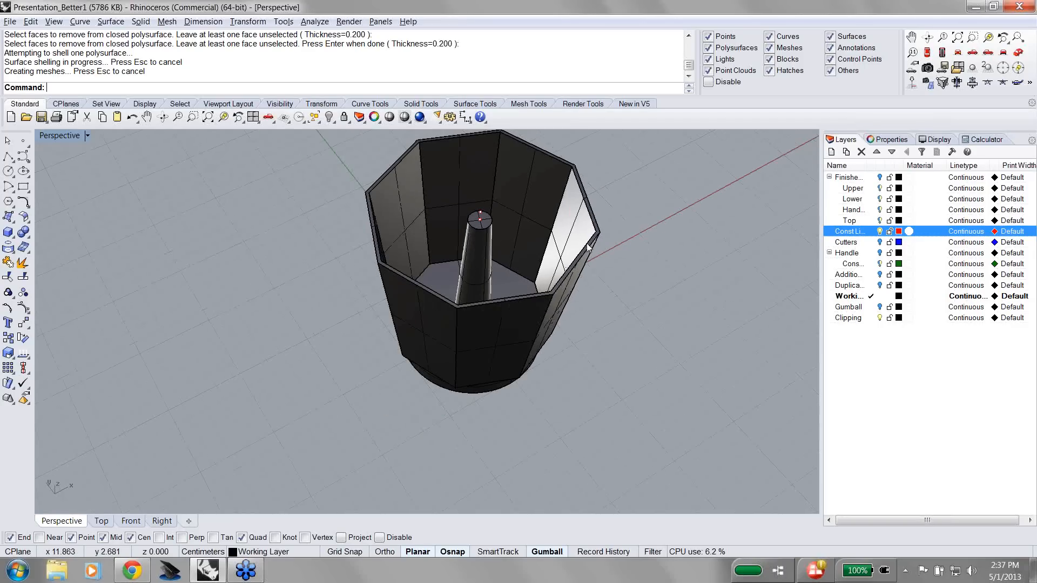
right_click_drag(588, 248, 563, 349)
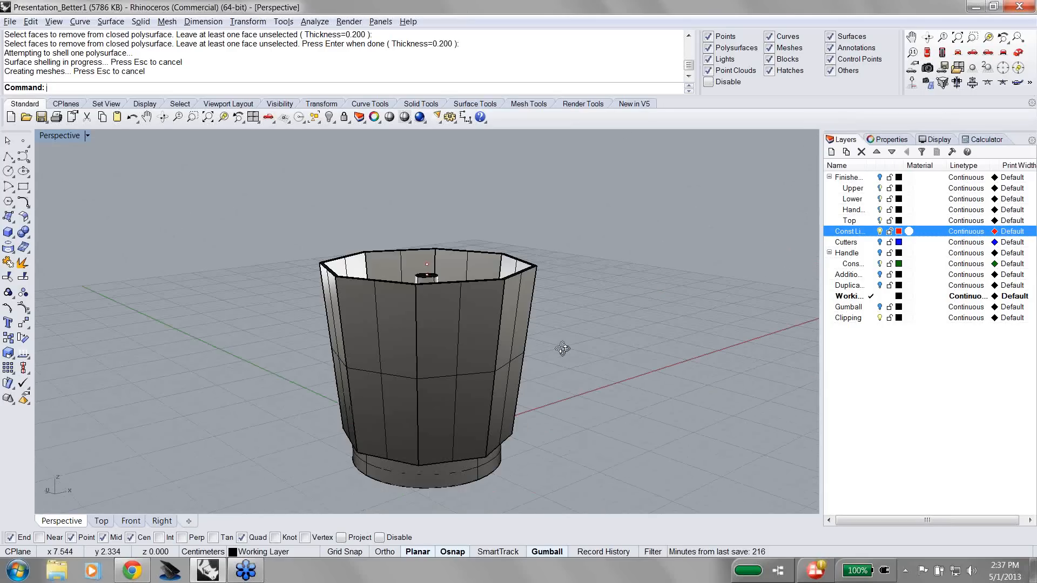
left_click(86, 136)
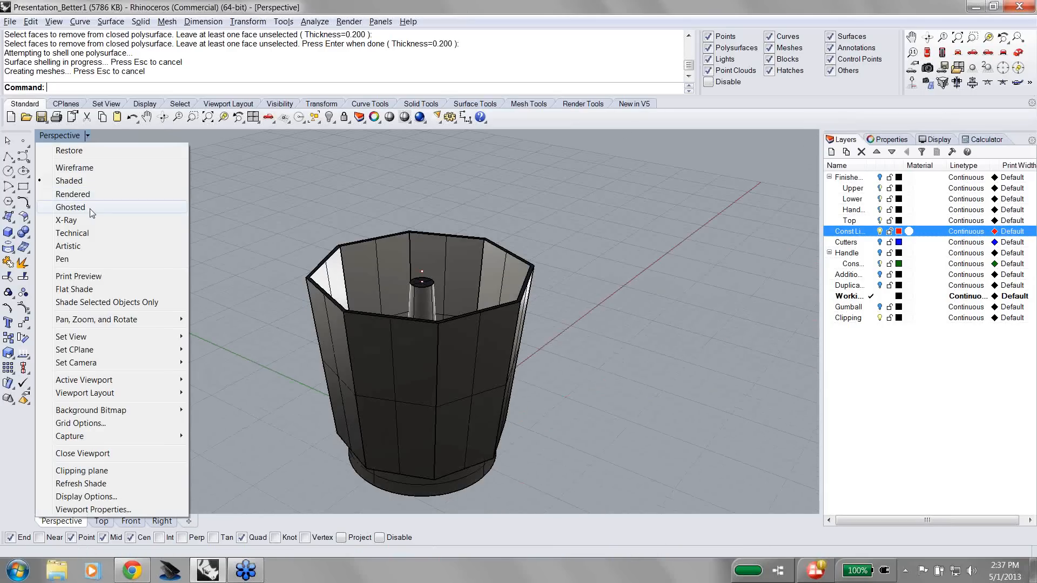
left_click(90, 208)
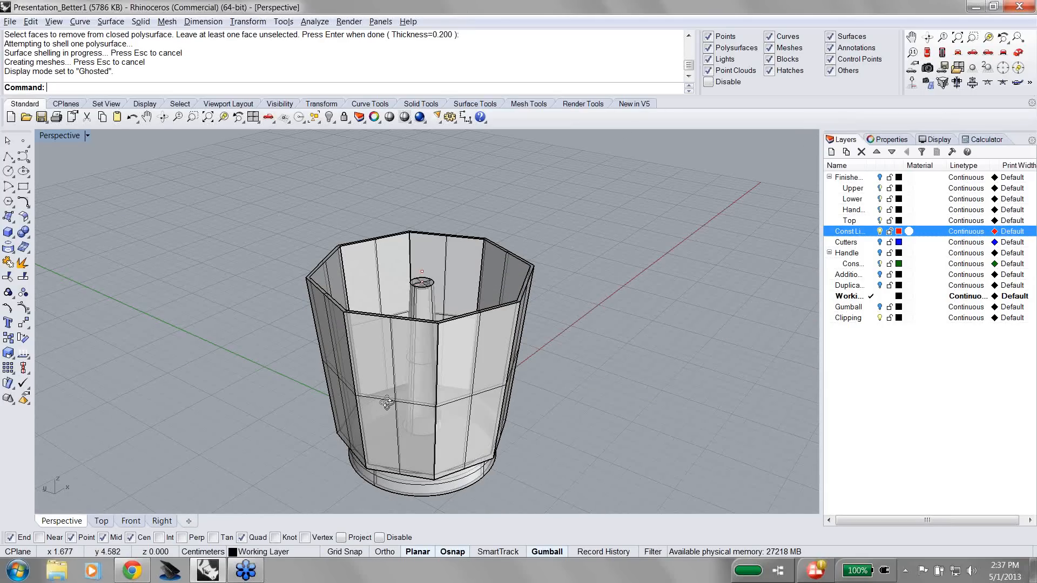
right_click_drag(387, 402, 304, 384)
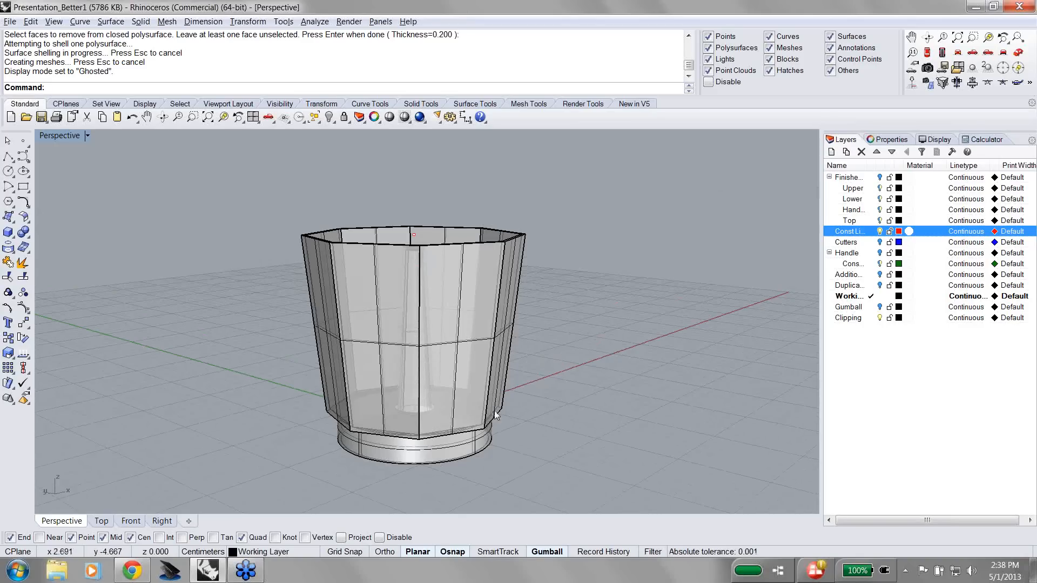
scroll(398, 431, "up", 2)
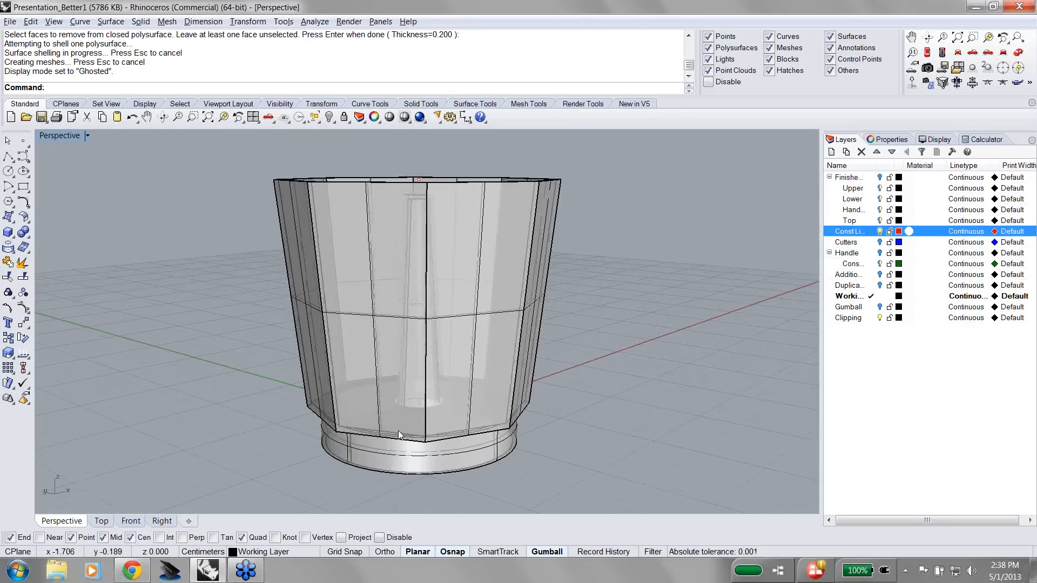
scroll(398, 431, "down", 7)
scroll(399, 431, "up", 5)
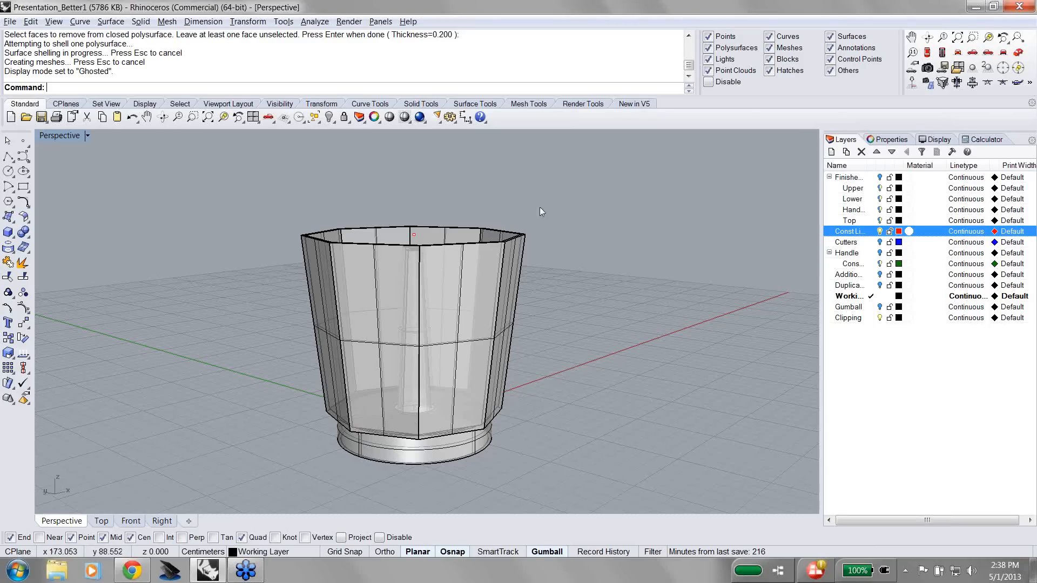
Step: Turn on the Finished Pieces layer to compare the container with the complete coffee pot, and turn the layer off again
left_click(881, 180)
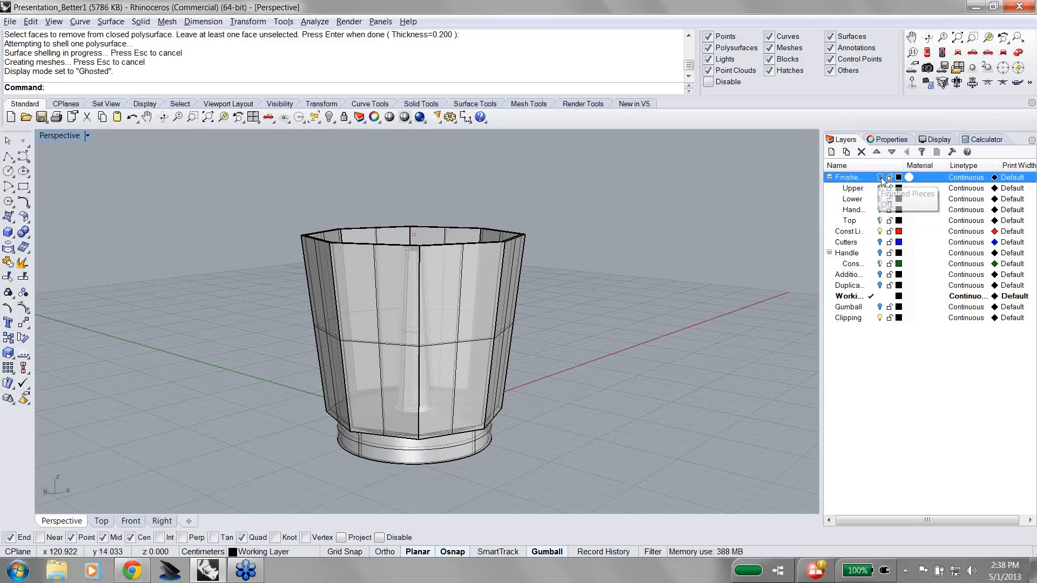
left_click(880, 177)
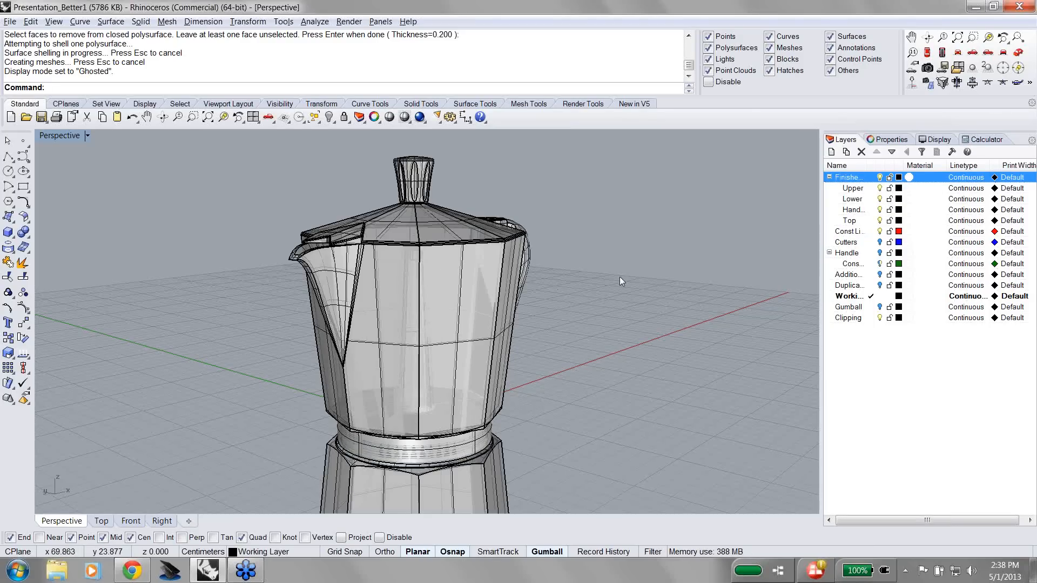
scroll(620, 276, "down", 3)
scroll(620, 276, "down", 3)
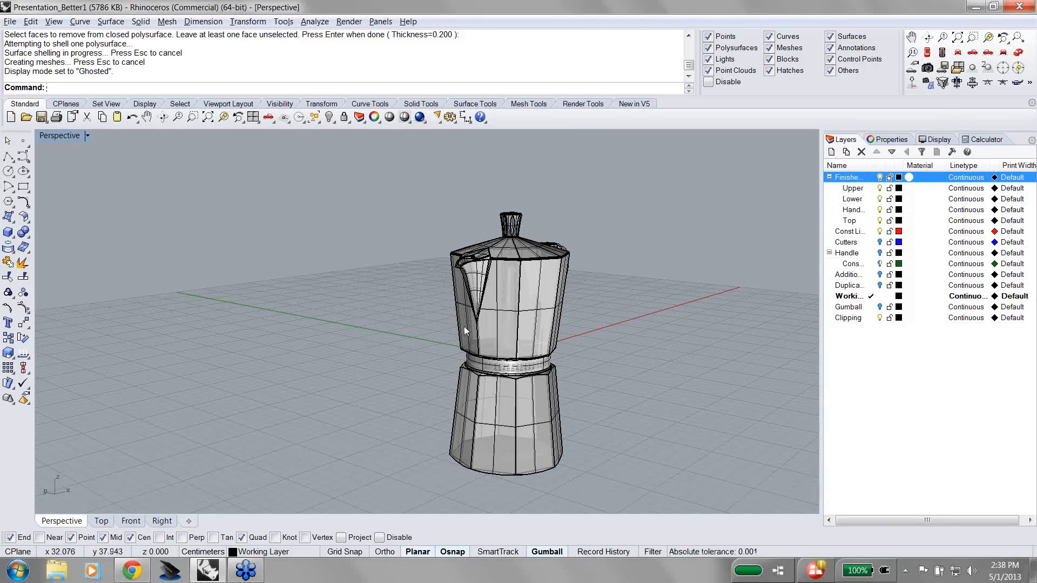
right_click_drag(583, 319, 630, 342)
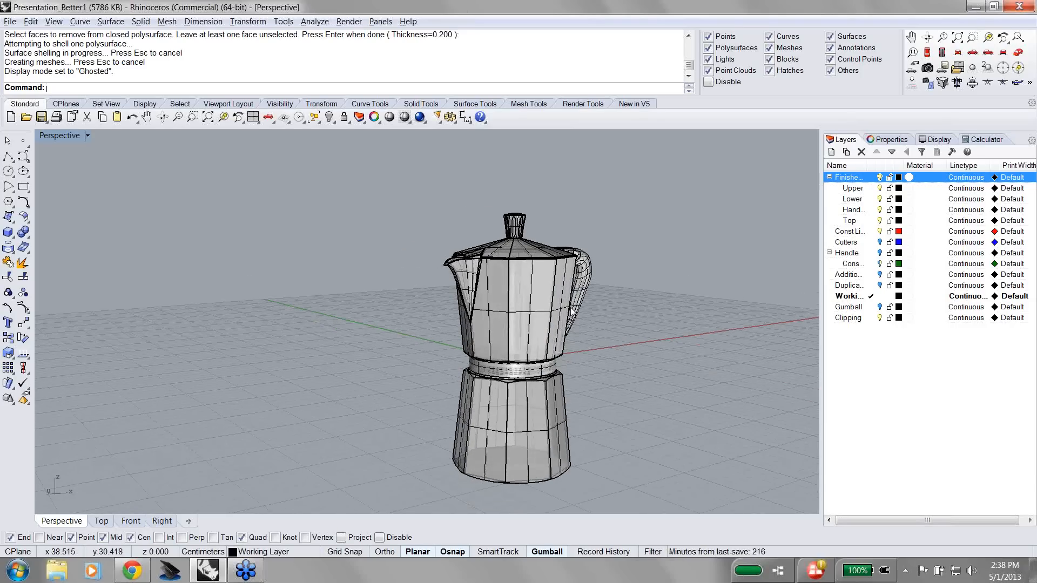
left_click(880, 178)
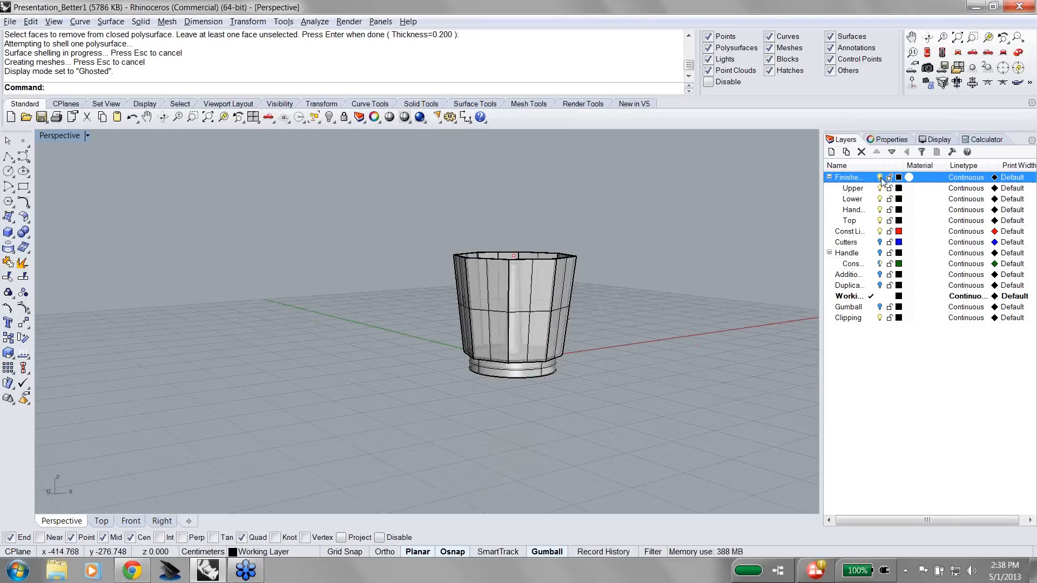
right_click_drag(633, 318, 546, 340)
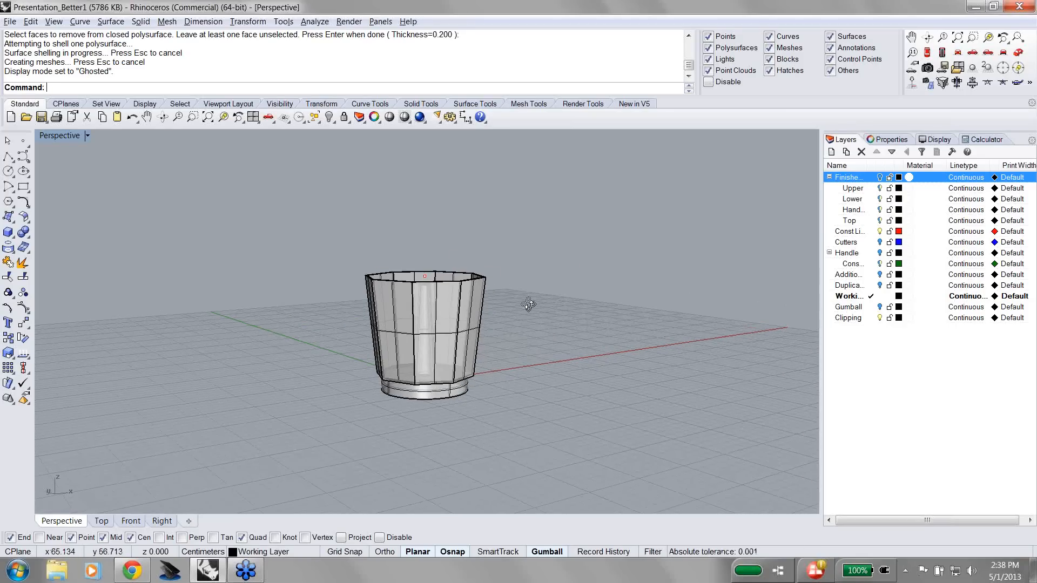
right_click_drag(528, 298, 418, 309)
scroll(419, 310, "up", 2)
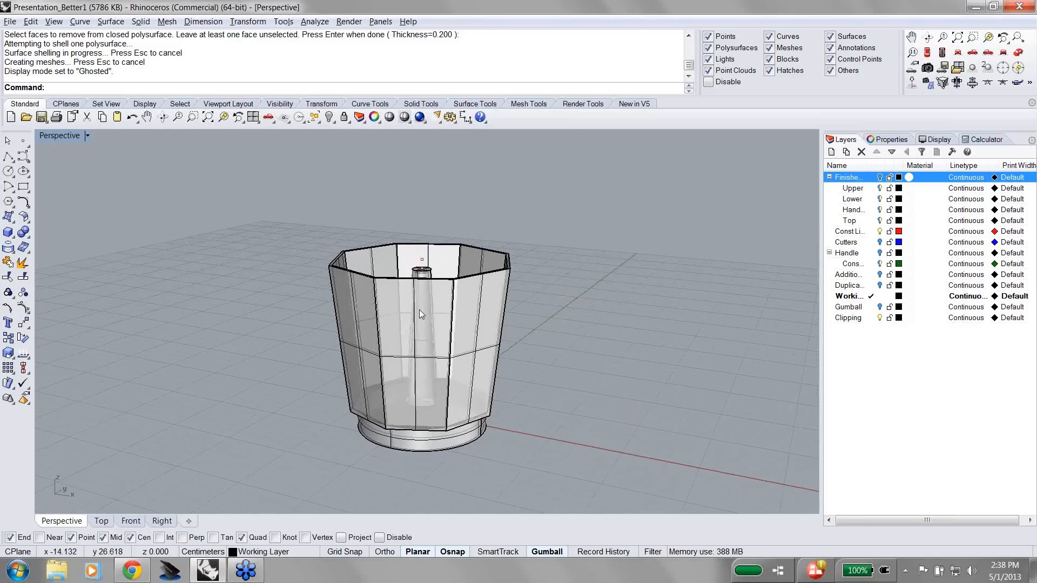
scroll(419, 309, "up", 3)
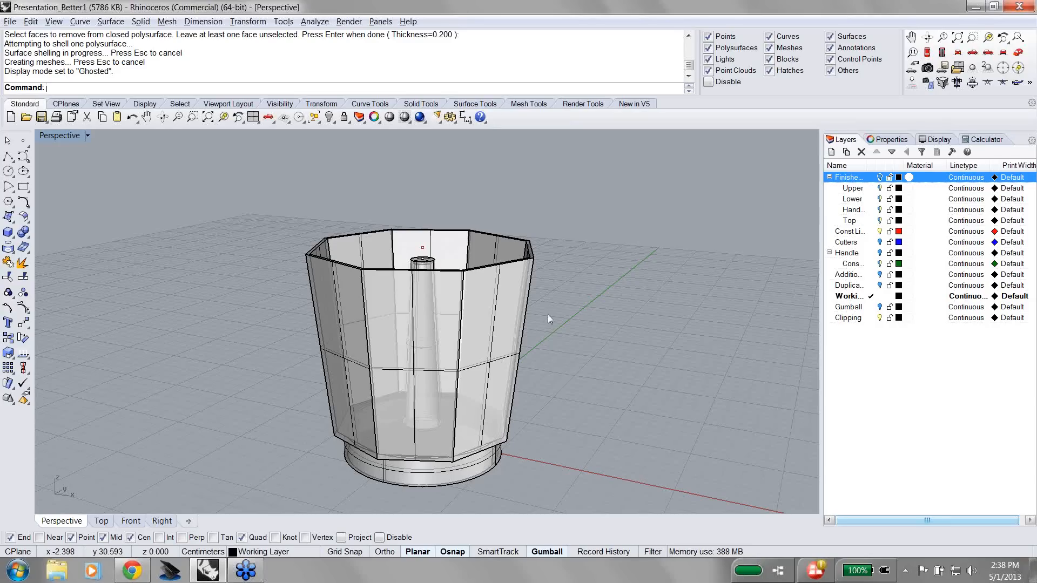
Step: Switch from the maximized Perspective view to a maximized Front viewport and set its display mode to Ghosted
scroll(548, 314, "down", 3)
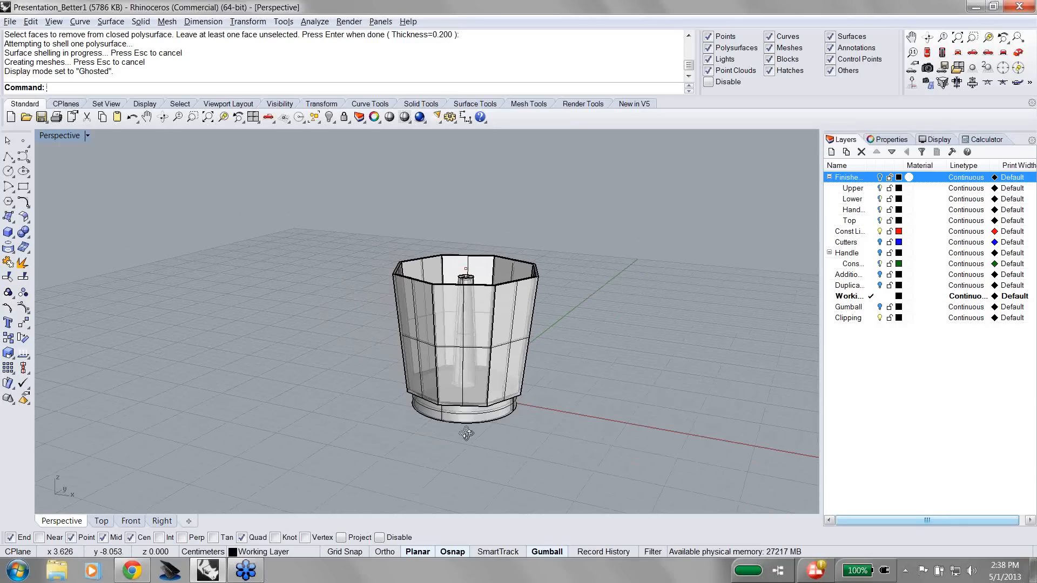
right_click_drag(463, 443, 479, 416)
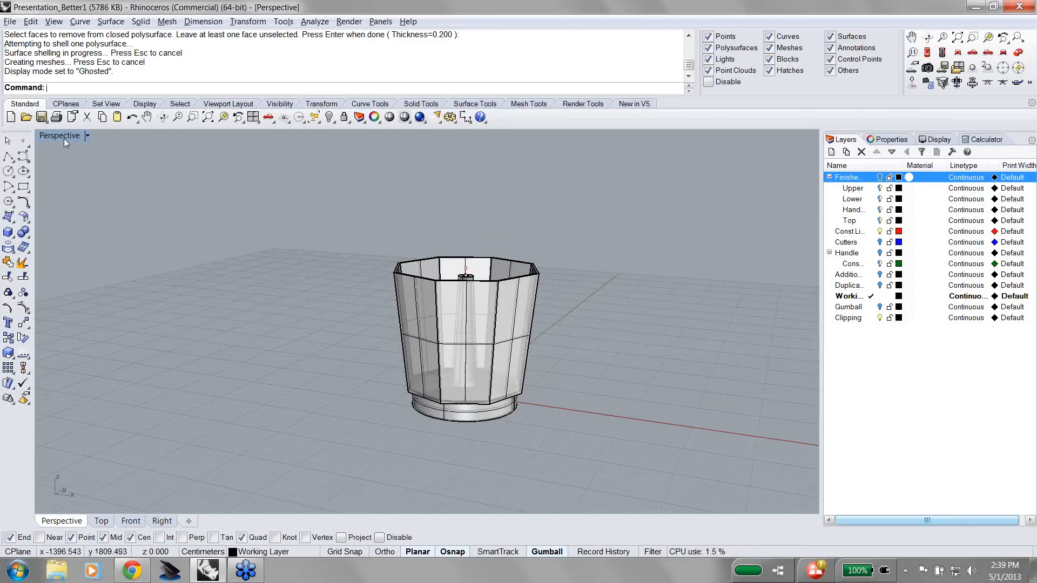
double_click(63, 139)
left_click(54, 329)
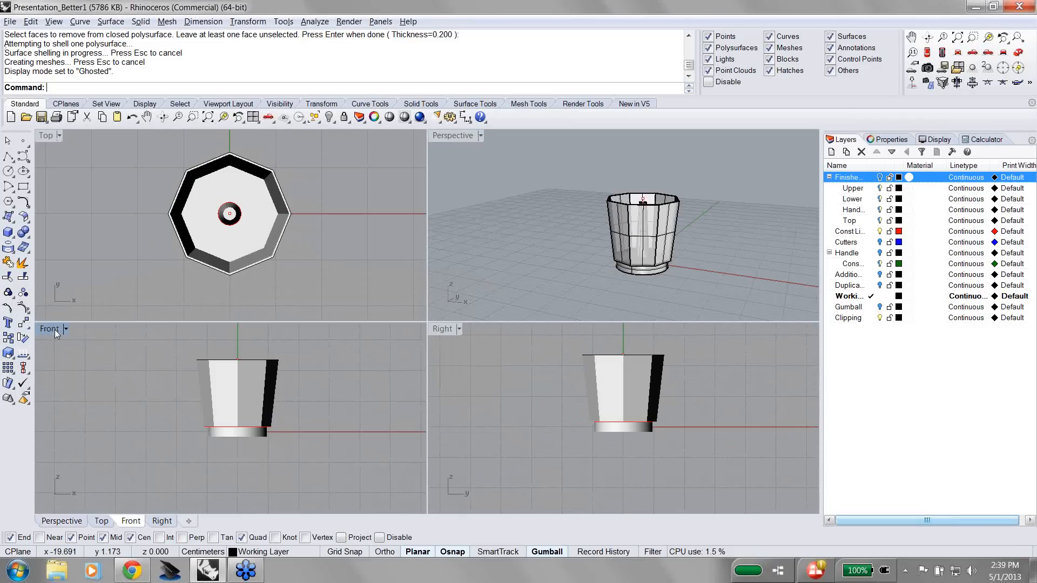
double_click(54, 330)
left_click(66, 134)
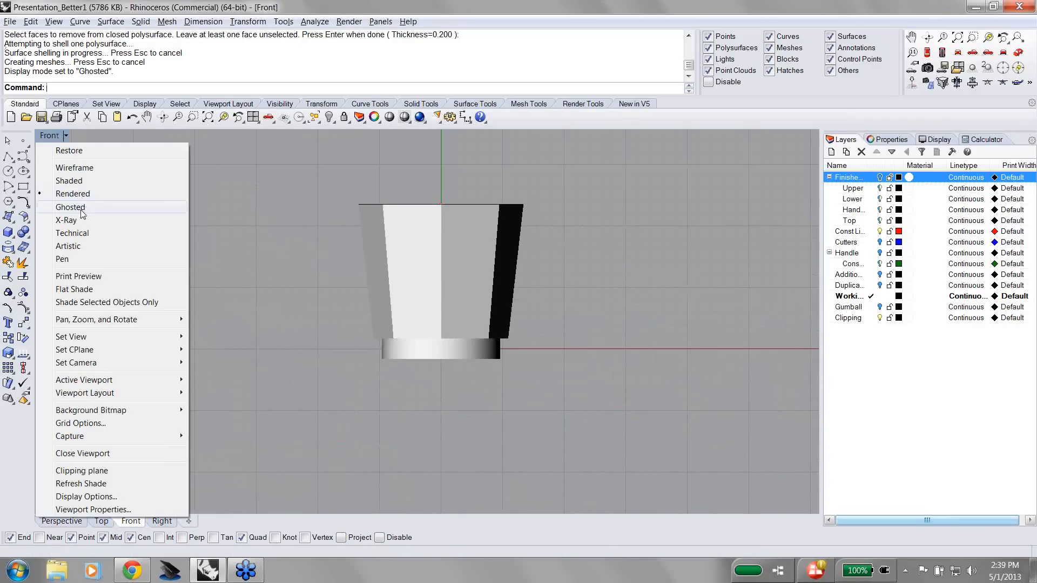
left_click(80, 210)
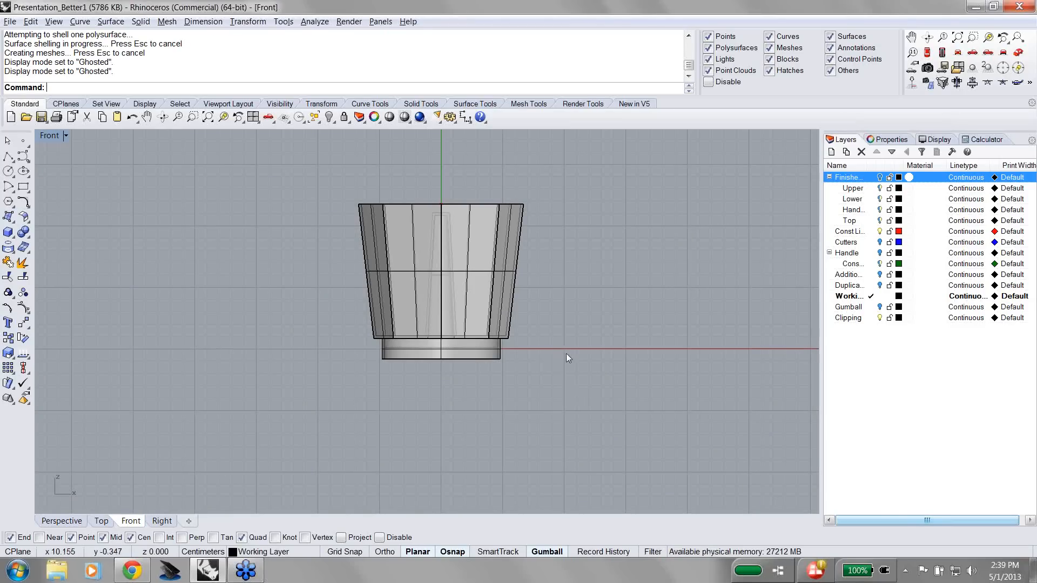
Step: Mirror a copy of the container and its curves about the X axis, and delete the mirrored solid
left_click_drag(569, 351, 264, 176)
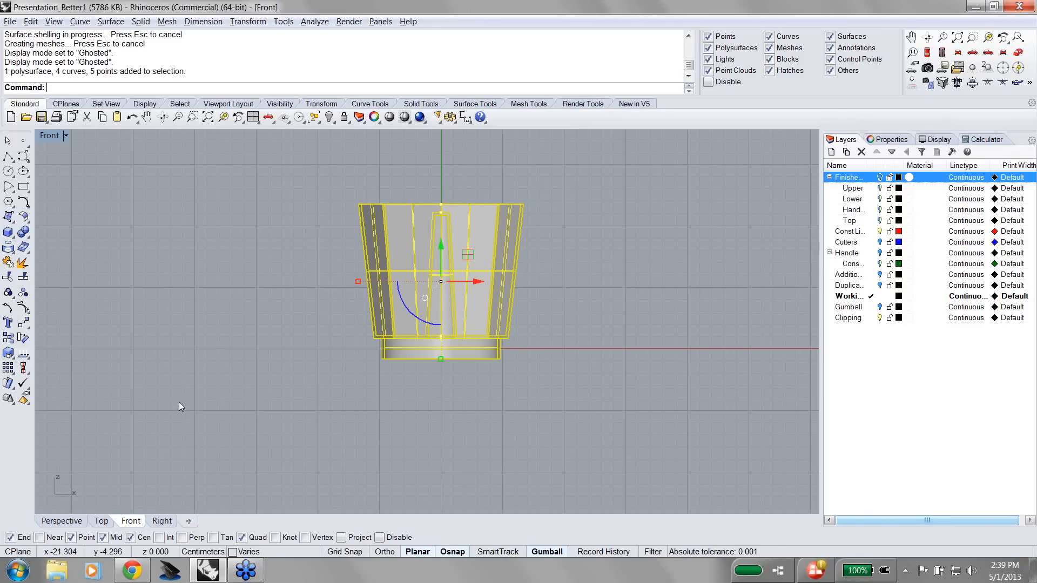
type("irror")
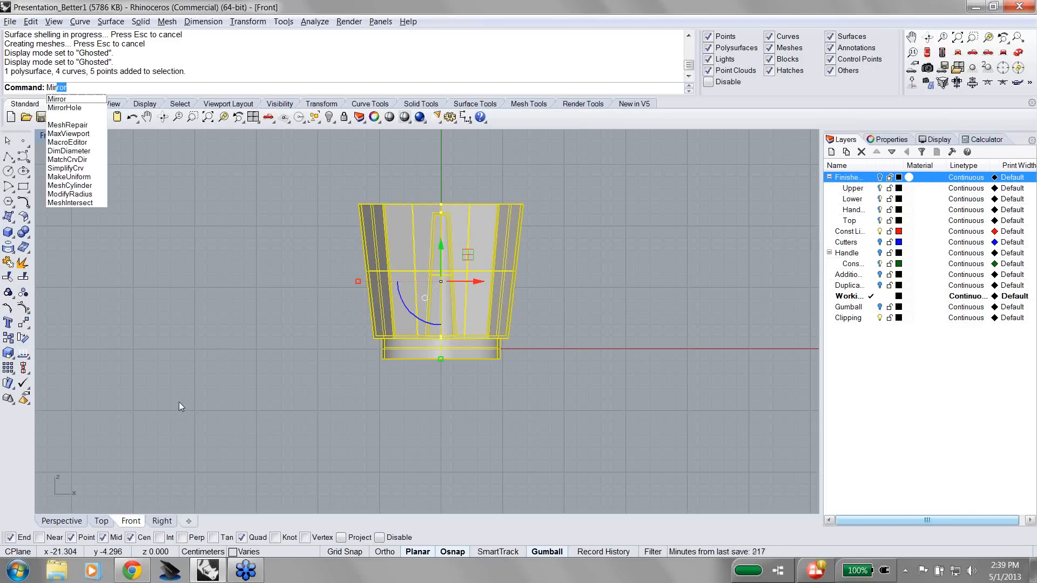
key("Return")
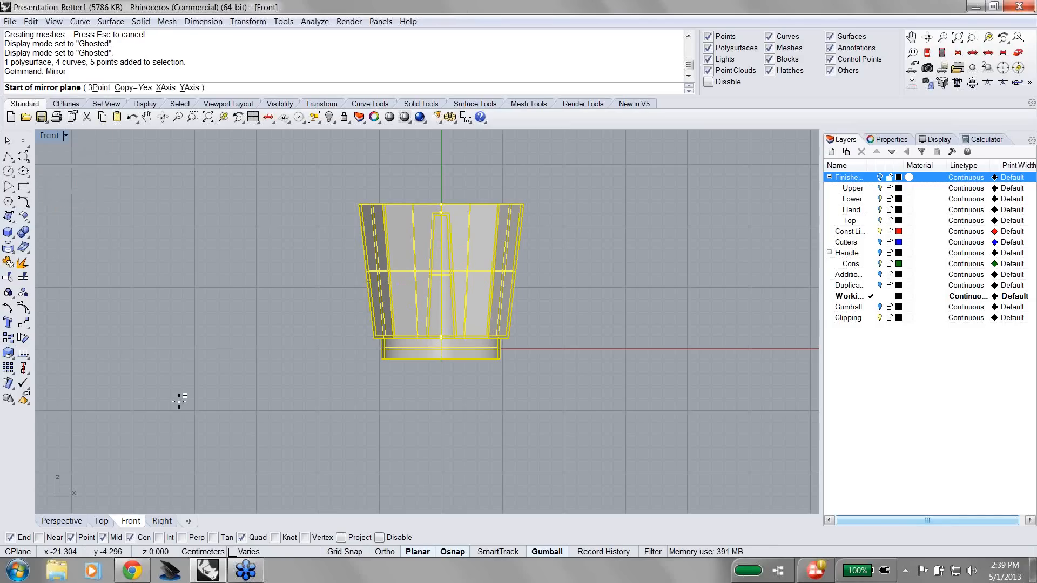
left_click(166, 88)
left_click(628, 426)
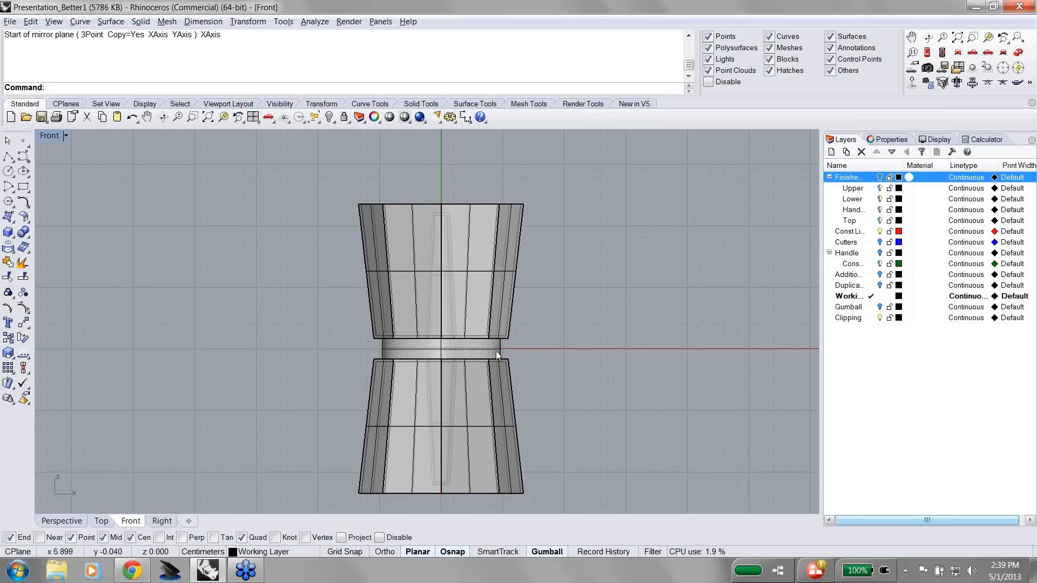
left_click(485, 476)
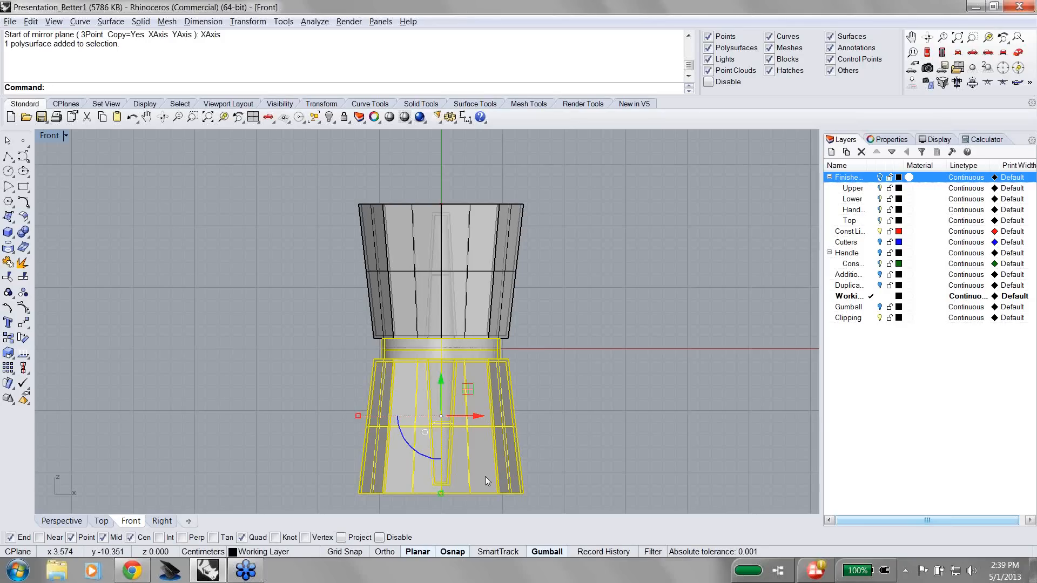
key("Delete")
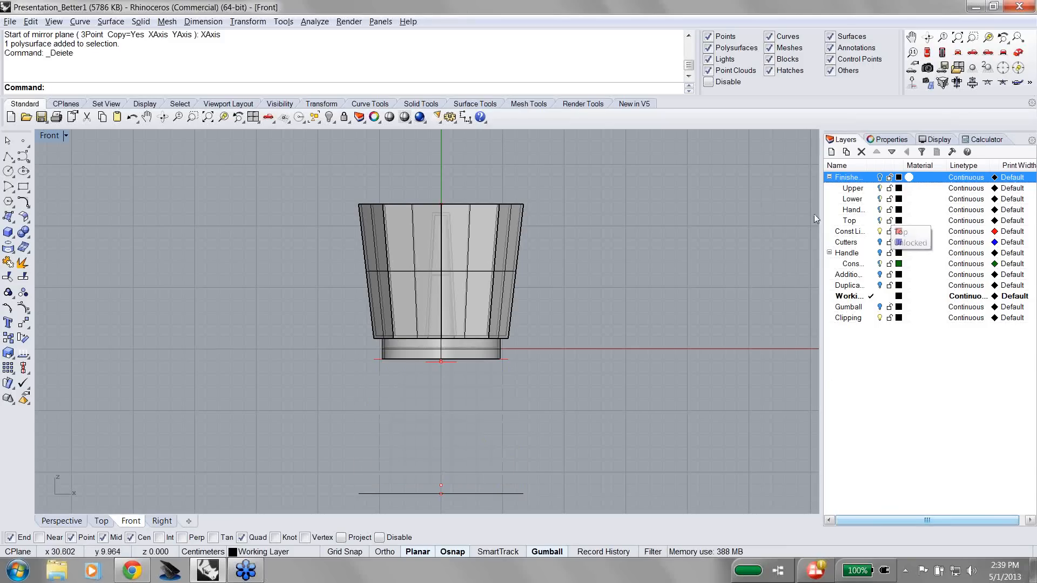
Step: Delete the container and the leftover horizontal curve below it, and show the Handle layer in place of the Const Lines layer
left_click_drag(654, 330, 346, 201)
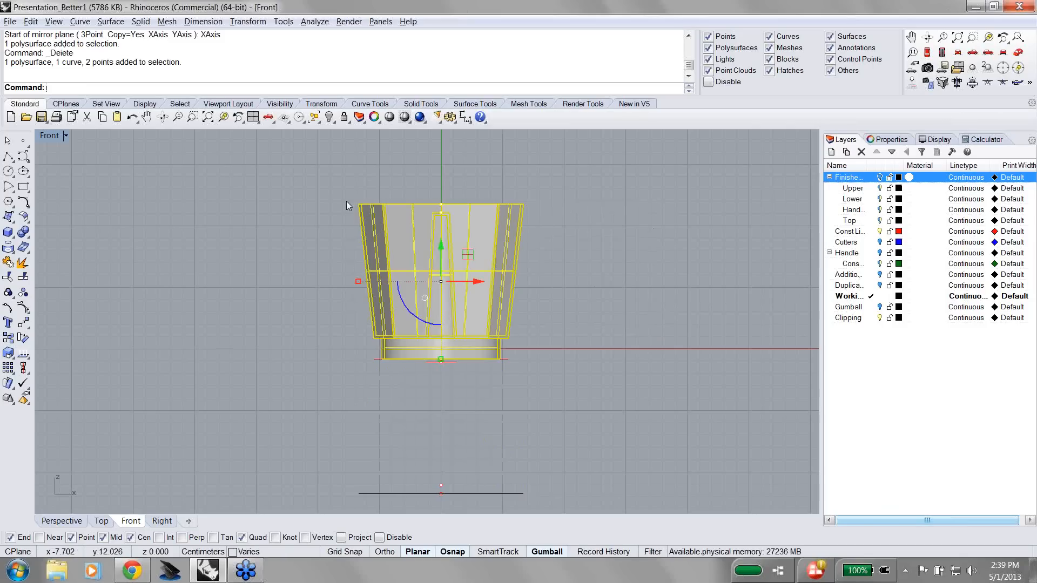
key("Delete")
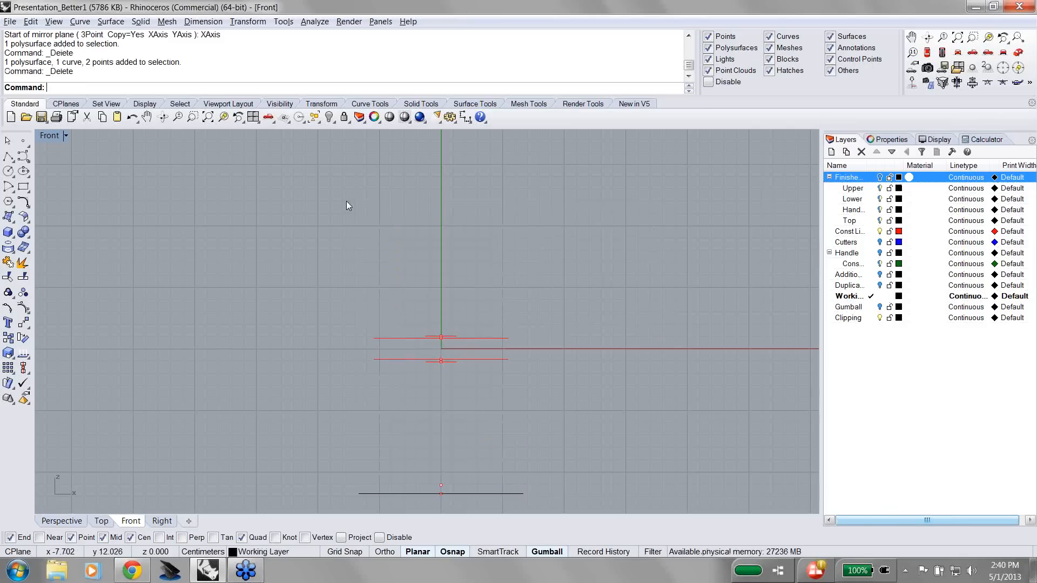
left_click(880, 231)
left_click(880, 253)
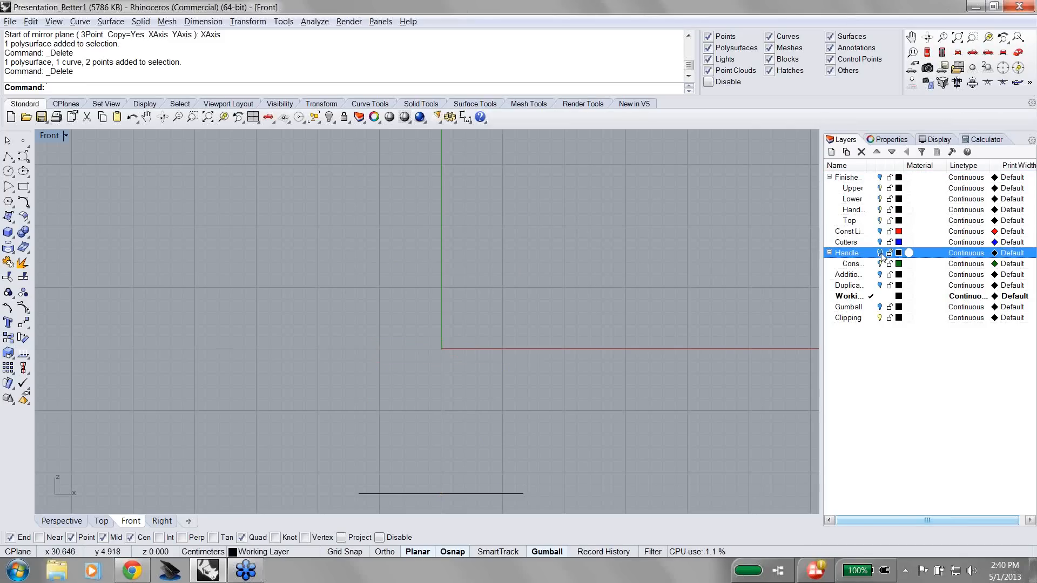
left_click(881, 252)
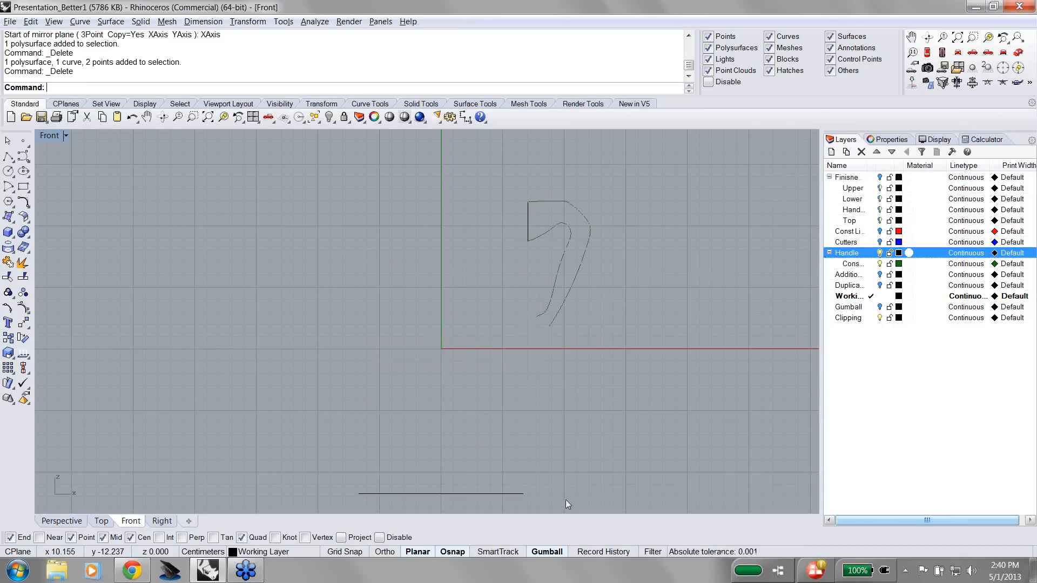
left_click_drag(347, 425, 347, 426)
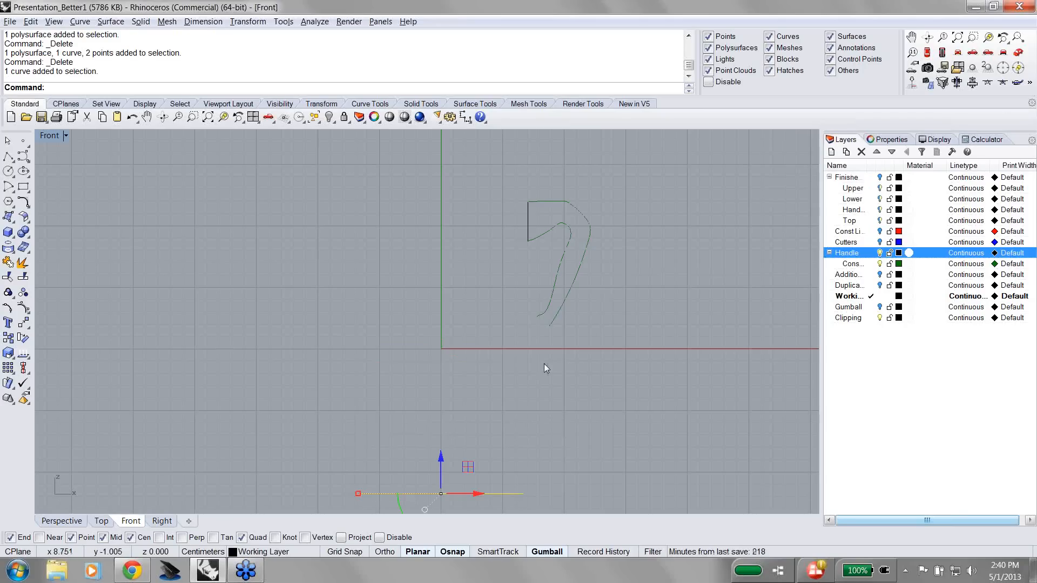
key("Delete")
Step: Examine the handle's inner and outer profile curves and the ellipse at its attachment end from a slightly tilted angle
mouse_move(503, 277)
right_mouse_down("ctrl+shift")
mouse_move(454, 289)
mouse_move(491, 284)
right_mouse_up("ctrl+shift")
right_click_drag(573, 179, 425, 242)
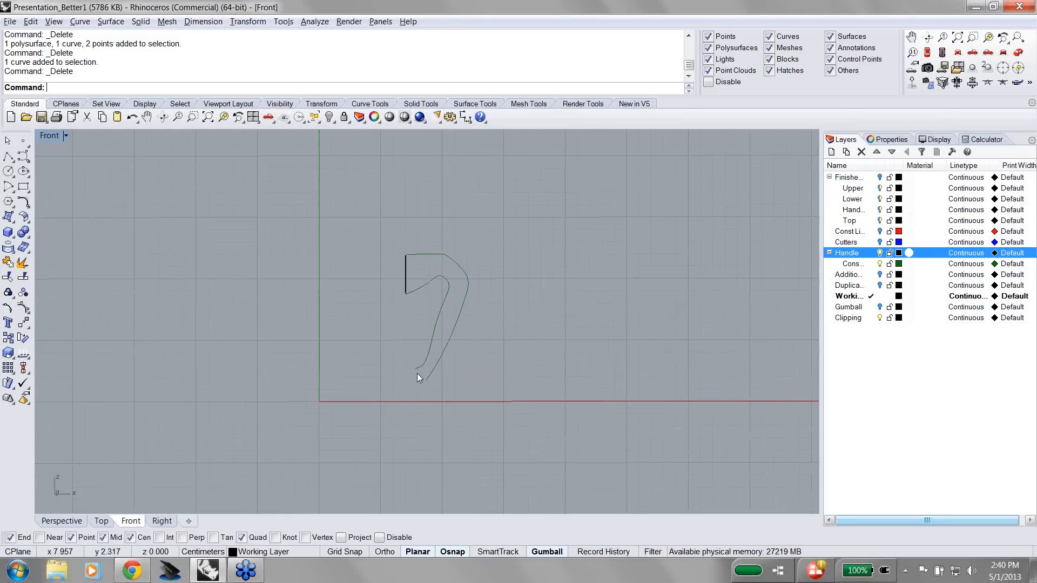
scroll(417, 374, "up", 5)
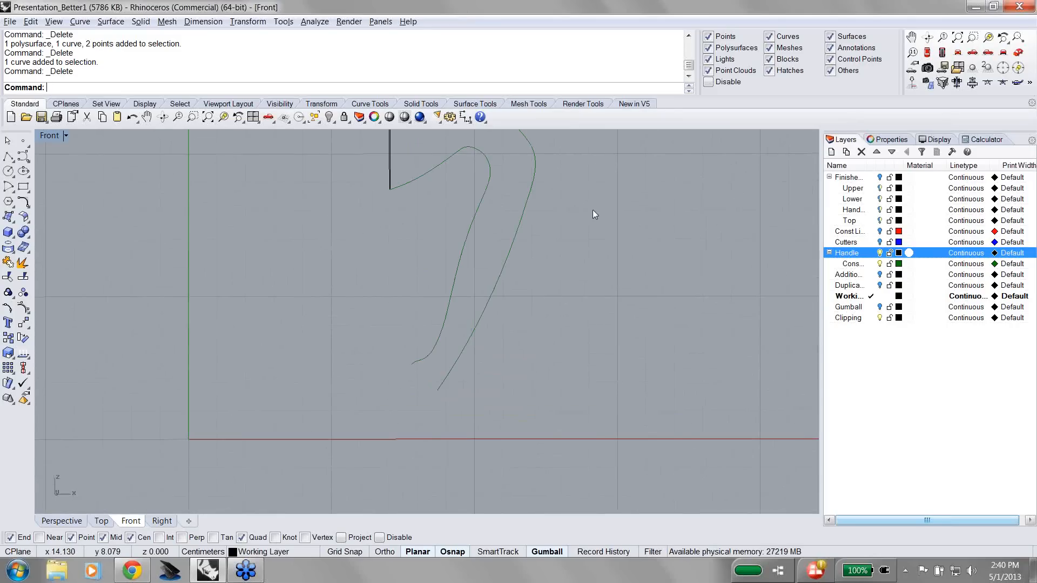
right_click_drag(592, 209, 627, 289)
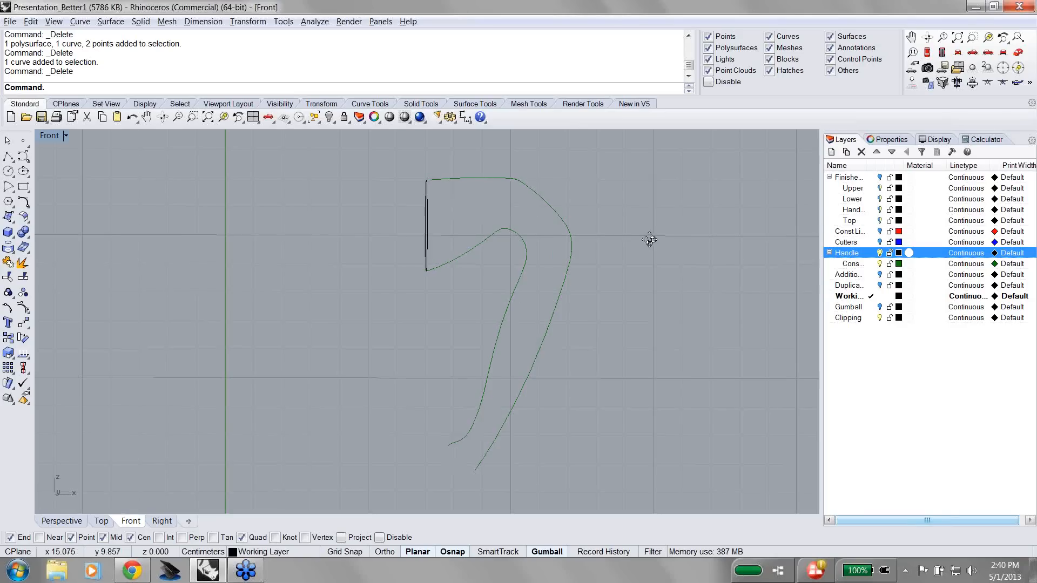
scroll(439, 189, "up", 2)
scroll(439, 189, "up", 2)
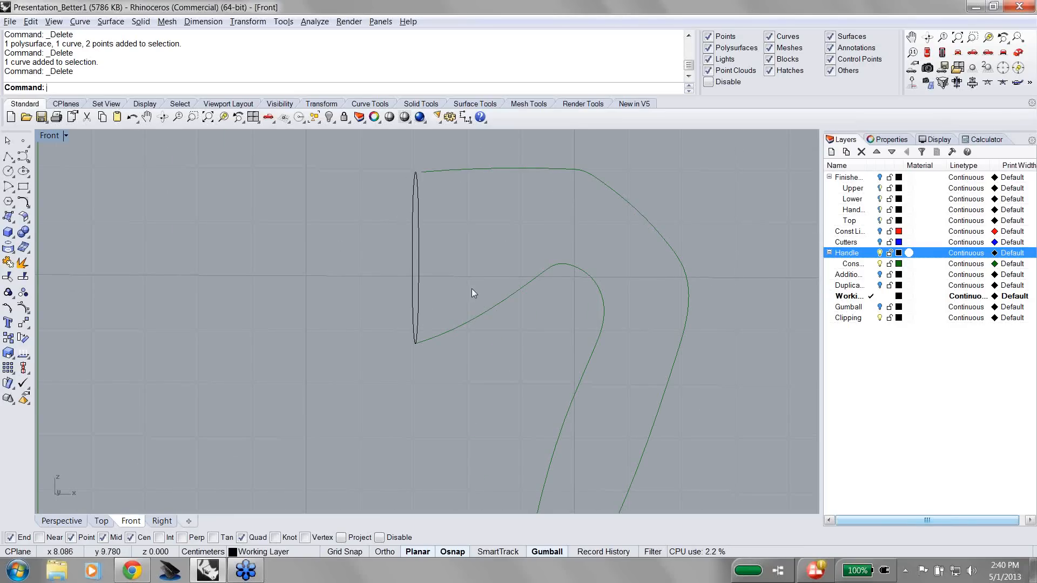
right_click_drag(471, 289, 503, 251, "ctrl+shift")
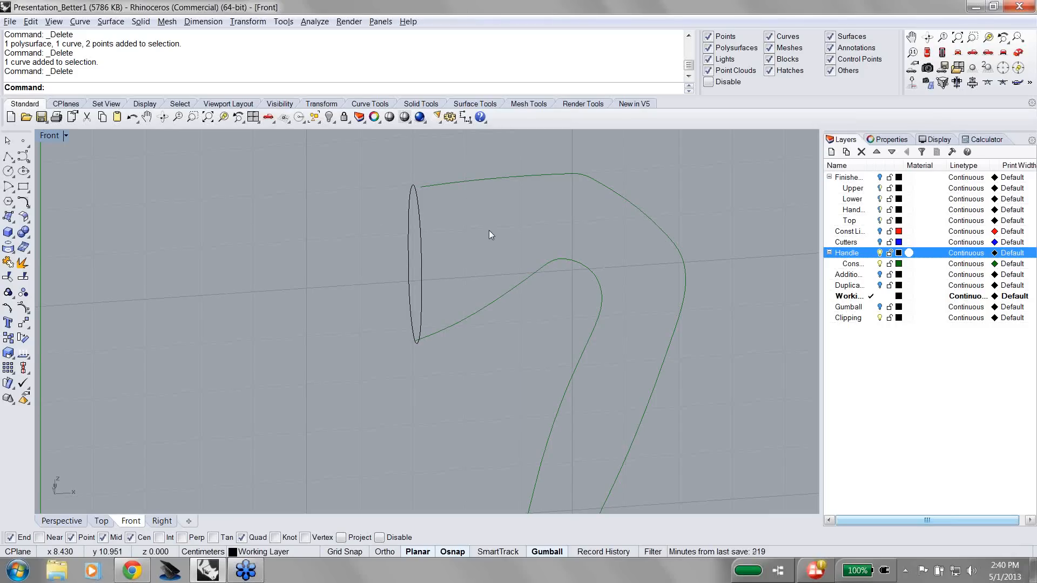
Step: Extend the upper end of the outer handle curve past the ellipse by one point with ContinueCurve
type("ContinueCurve")
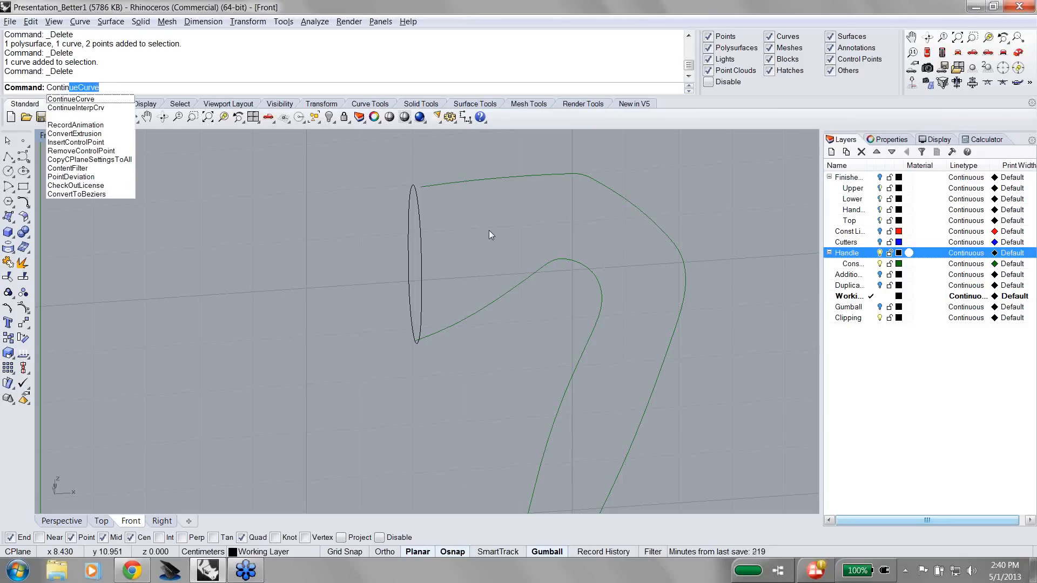
key("Return")
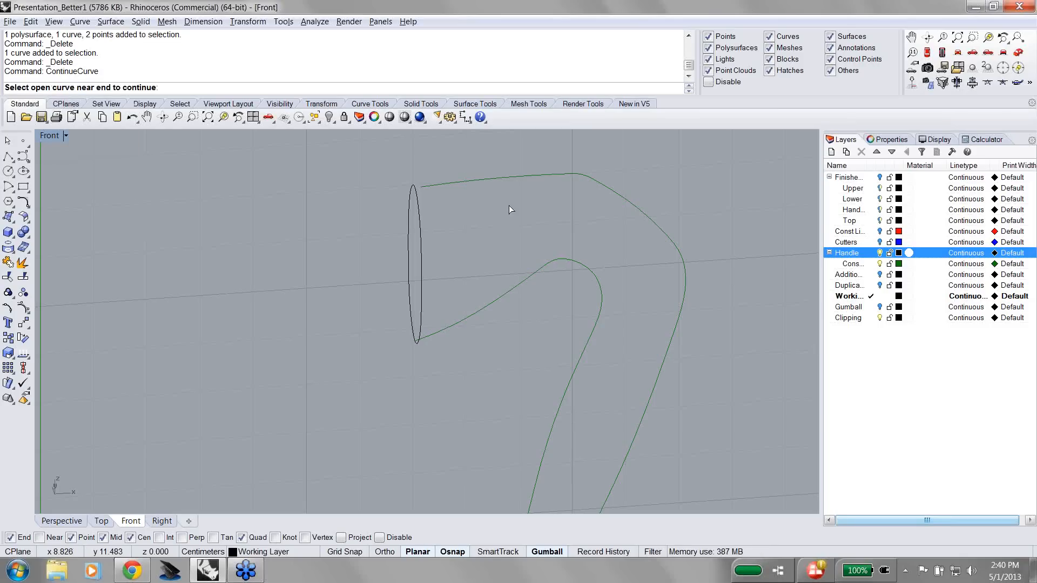
left_click(434, 183)
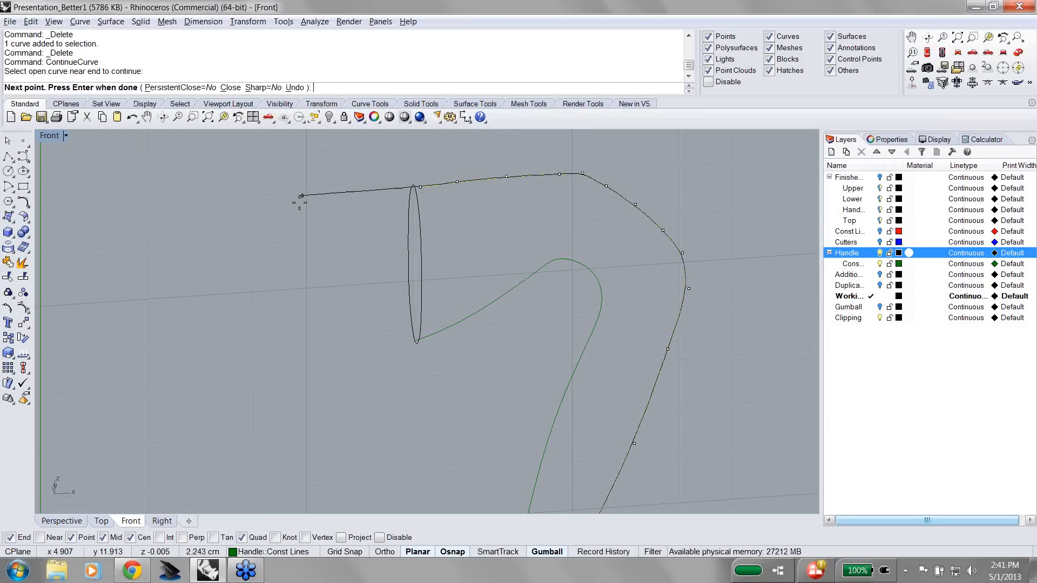
scroll(299, 198, "down", 2)
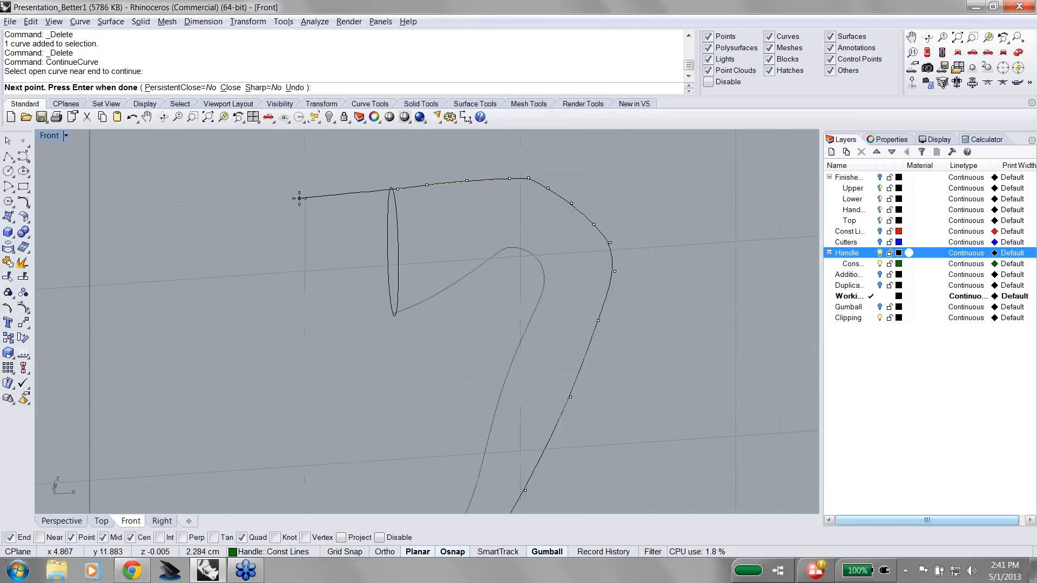
scroll(299, 198, "down", 1)
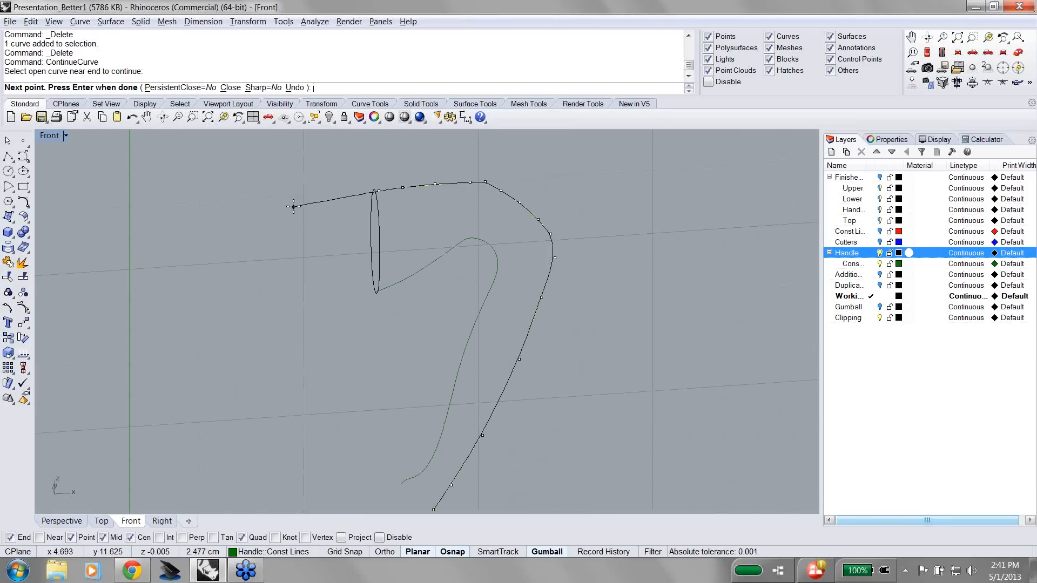
left_click(333, 193)
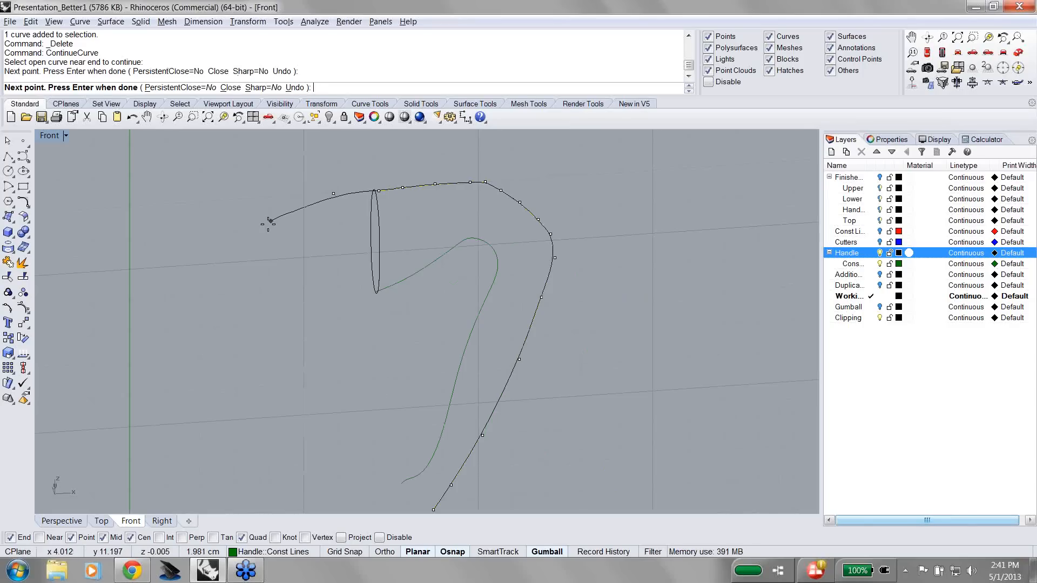
key("Return")
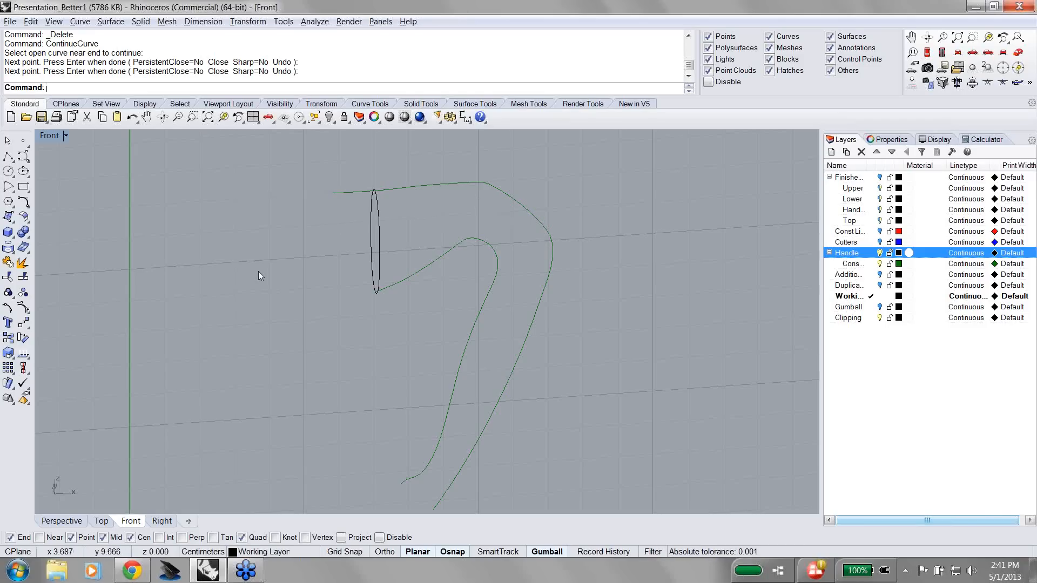
Step: Undo the ContinueCurve extensions made to the outer handle curve
key("Return")
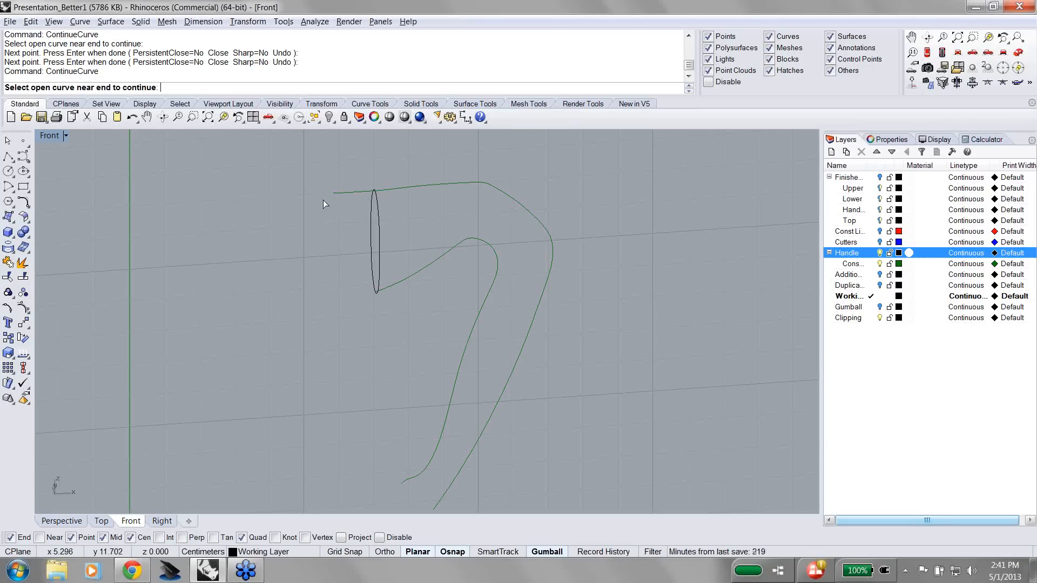
left_click(336, 193)
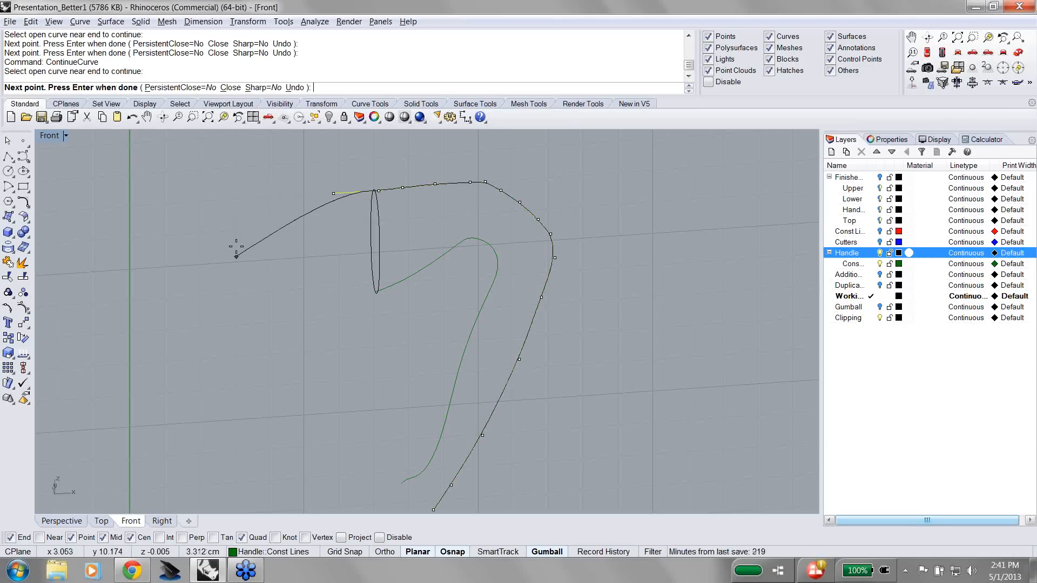
key("Escape")
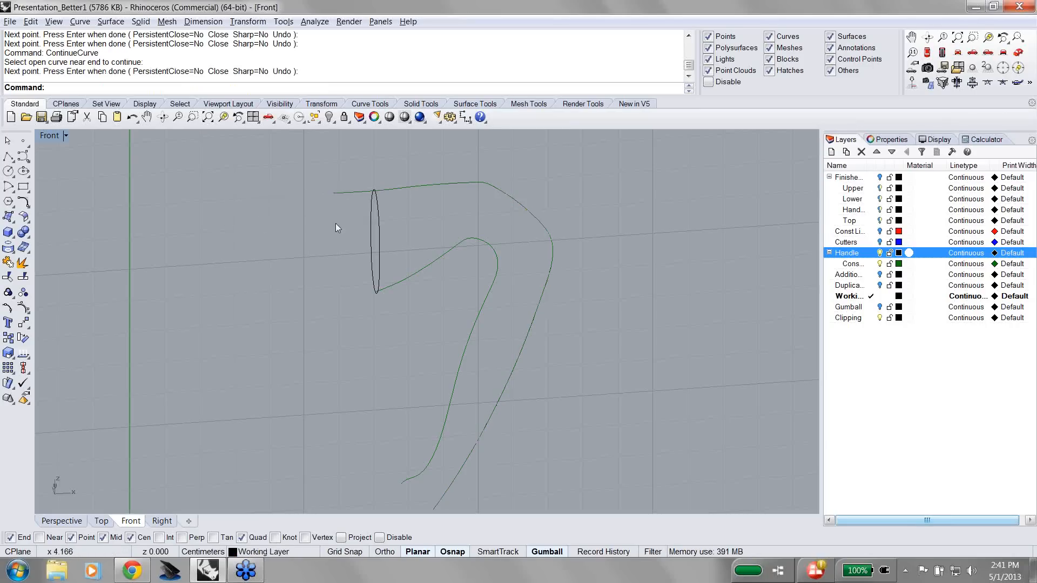
key("ctrl+z")
key("ctrl+z")
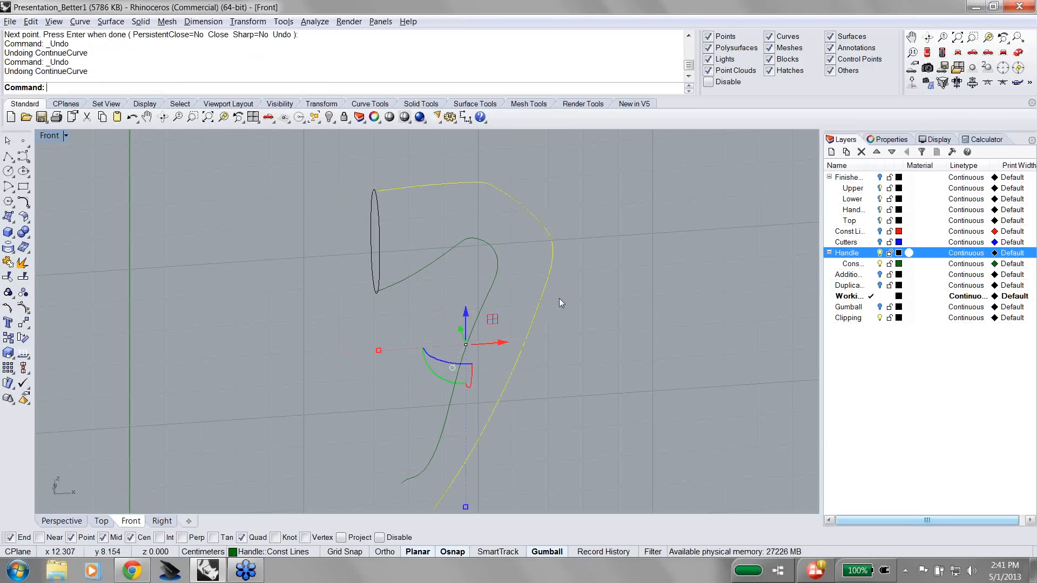
key("Return")
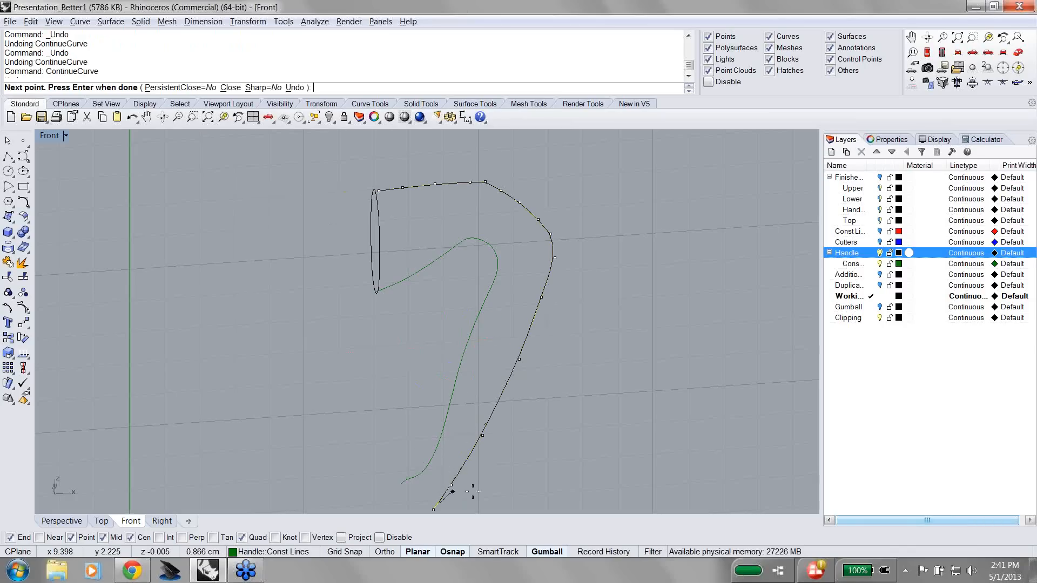
right_click_drag(485, 483, 473, 406, "shift")
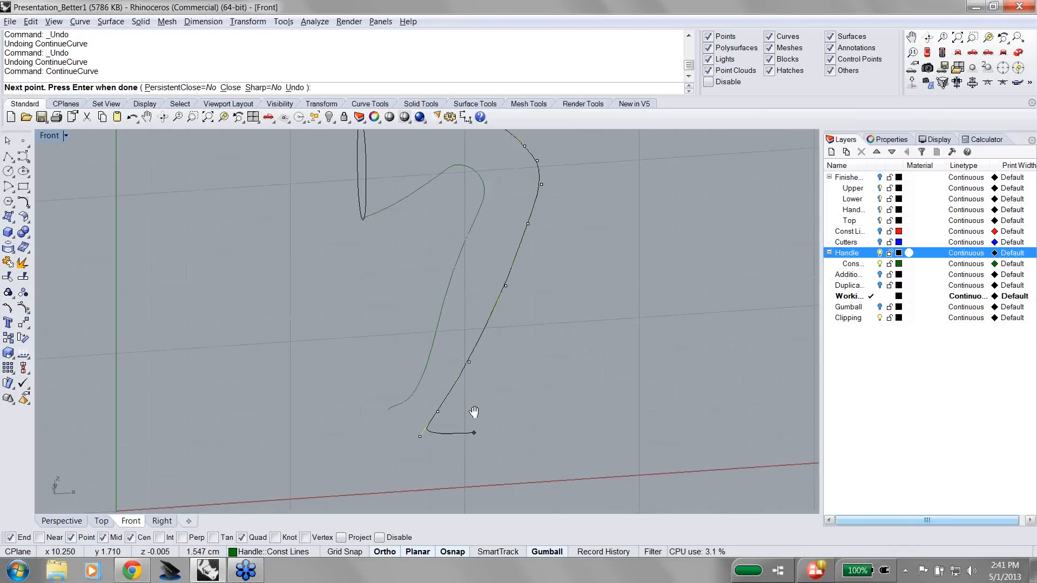
key("Return")
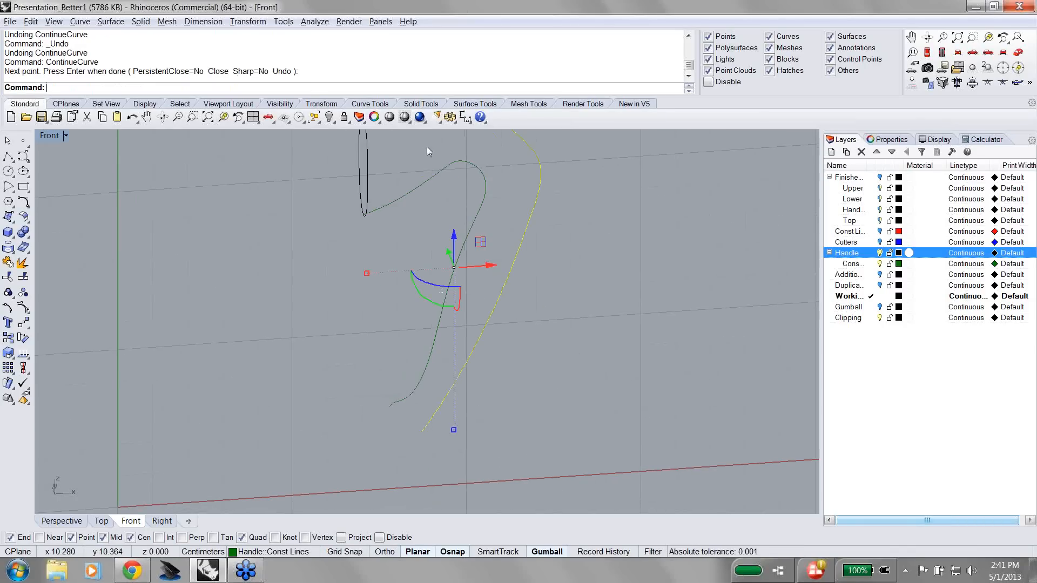
Step: Extend the outer handle curve's upper end to the ellipse's upper quadrant point with ContinueCurve
scroll(519, 327, "down", 2)
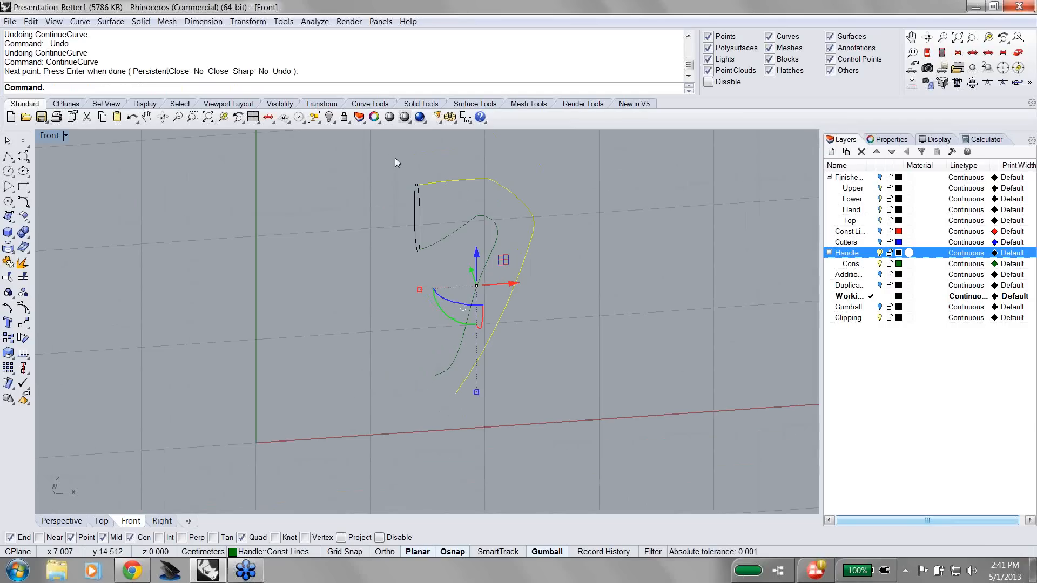
left_click(598, 308)
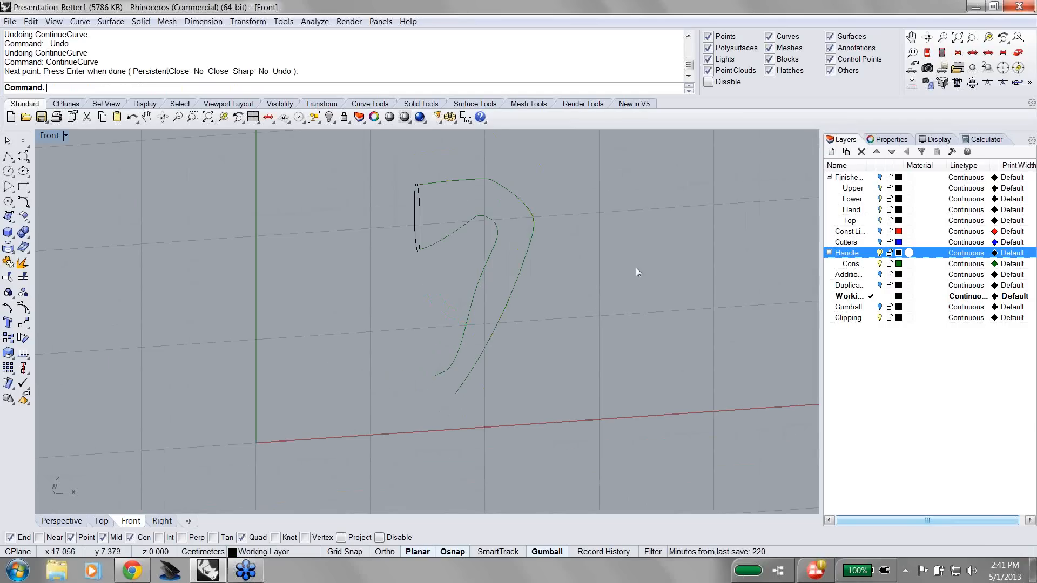
right_click_drag(613, 266, 610, 230)
scroll(432, 176, "up", 5)
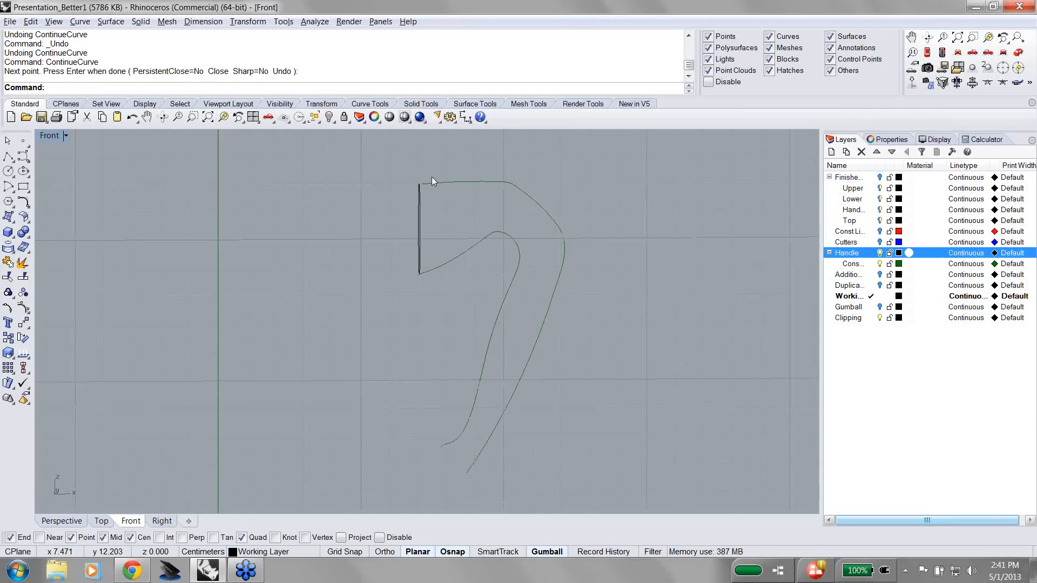
key("Return")
left_click(415, 190)
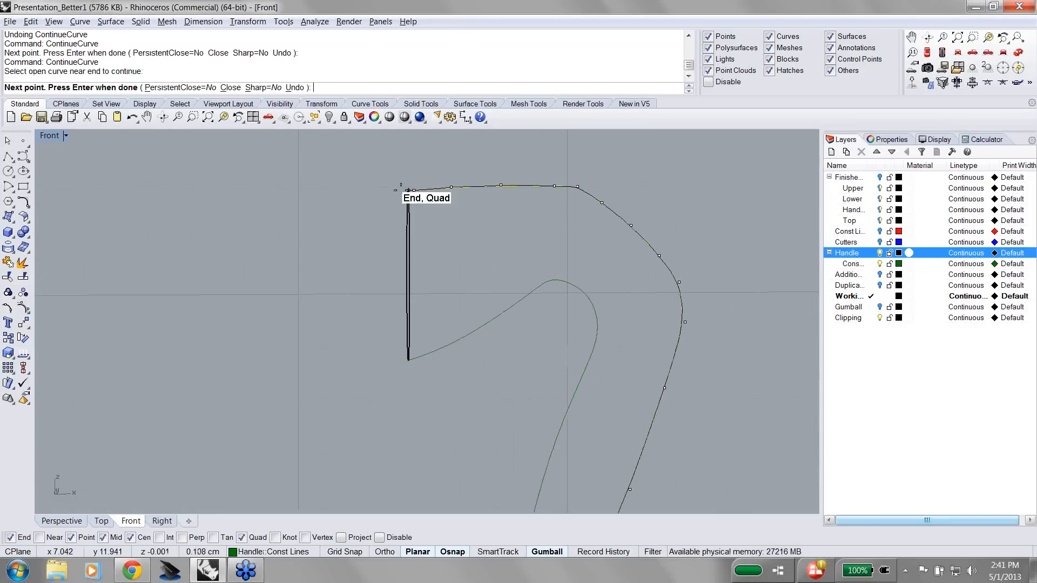
left_click(408, 190)
key("Return")
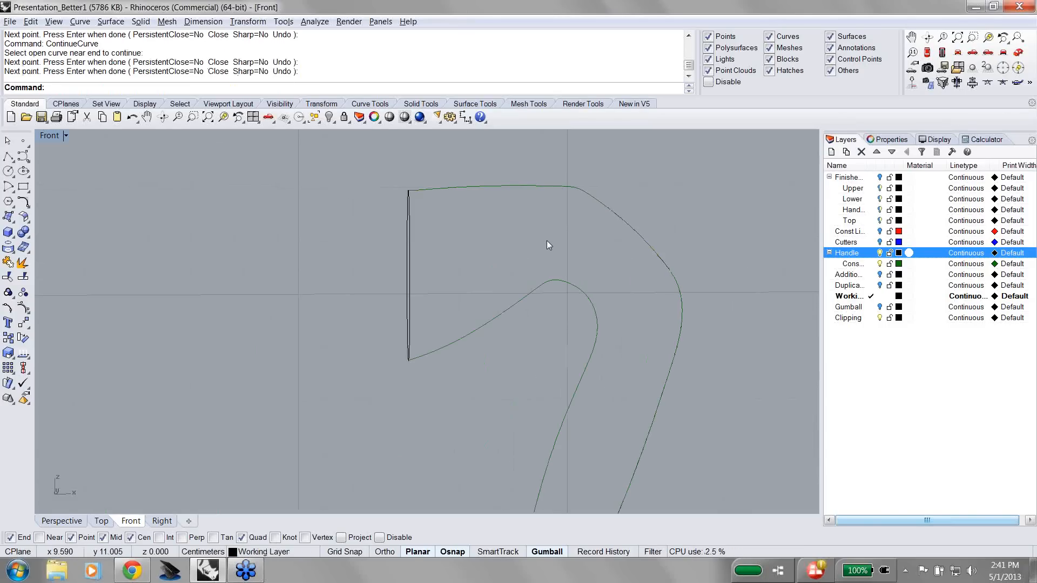
Step: Try to create one tween curve between the outer and inner handle curves with the Refit match method
scroll(547, 241, "down", 5)
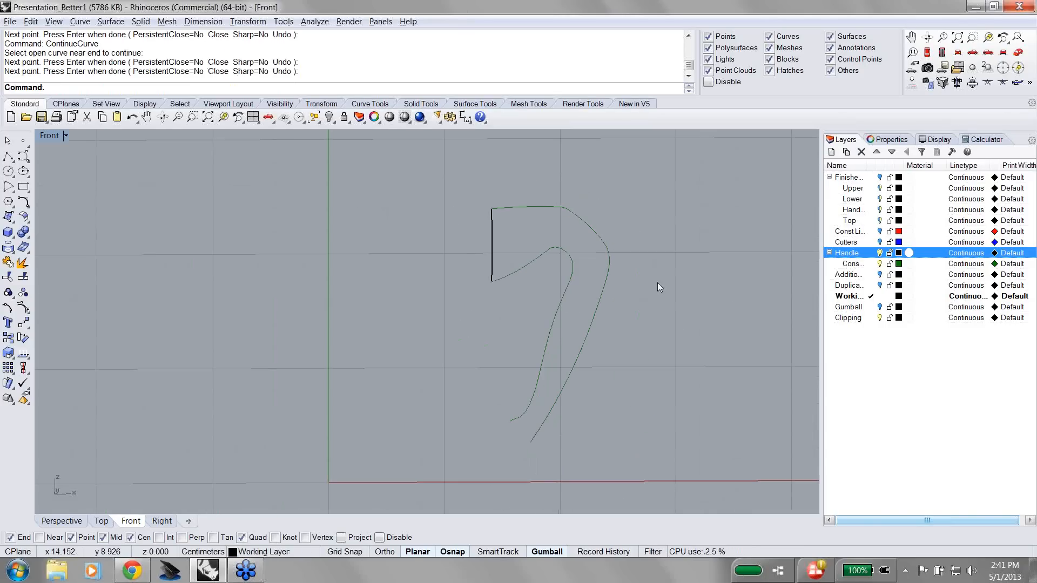
right_click_drag(647, 312, 542, 315)
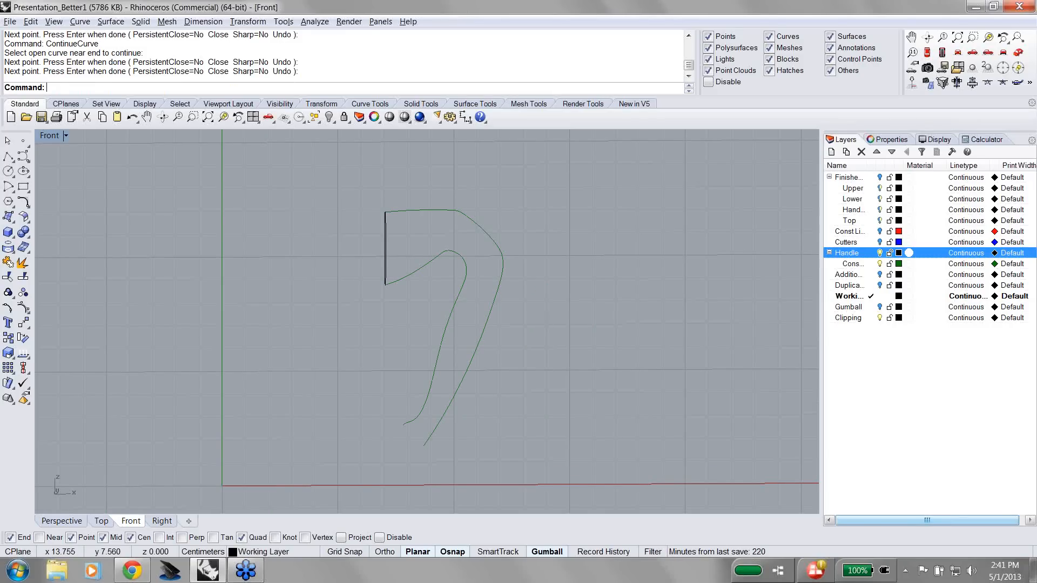
type("TweenCurves")
key("Return")
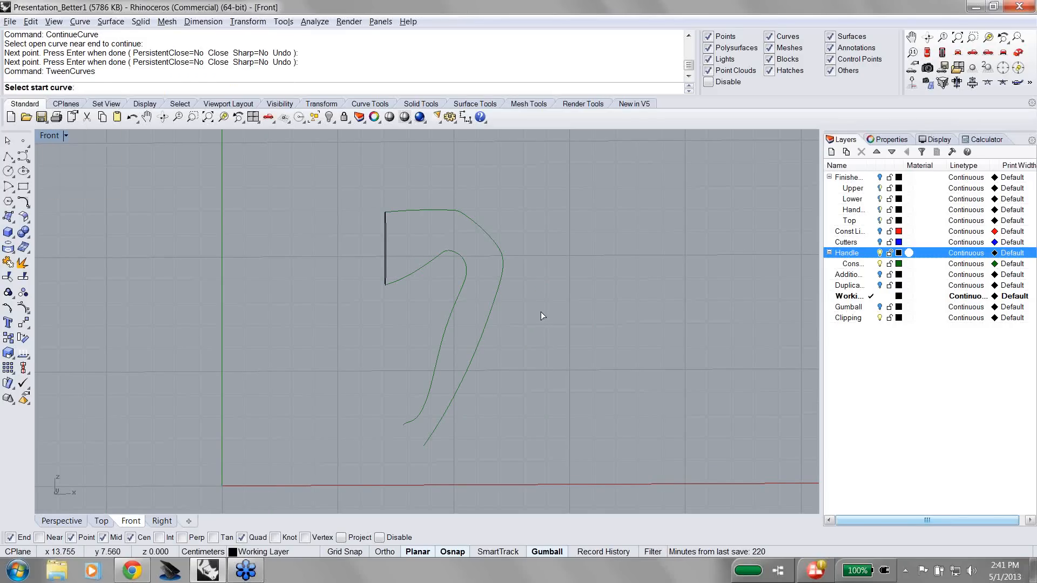
left_click(442, 211)
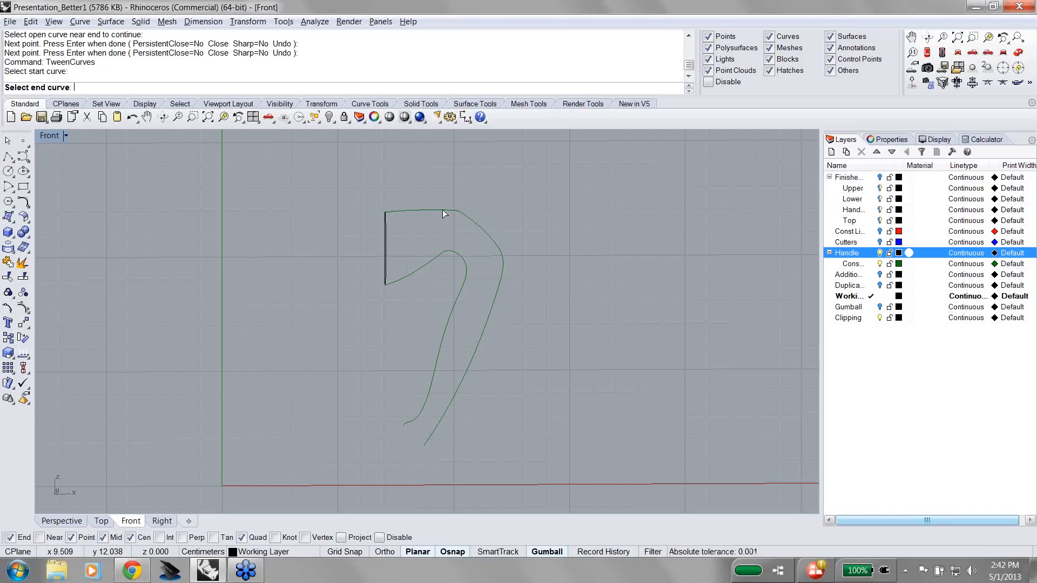
left_click(446, 251)
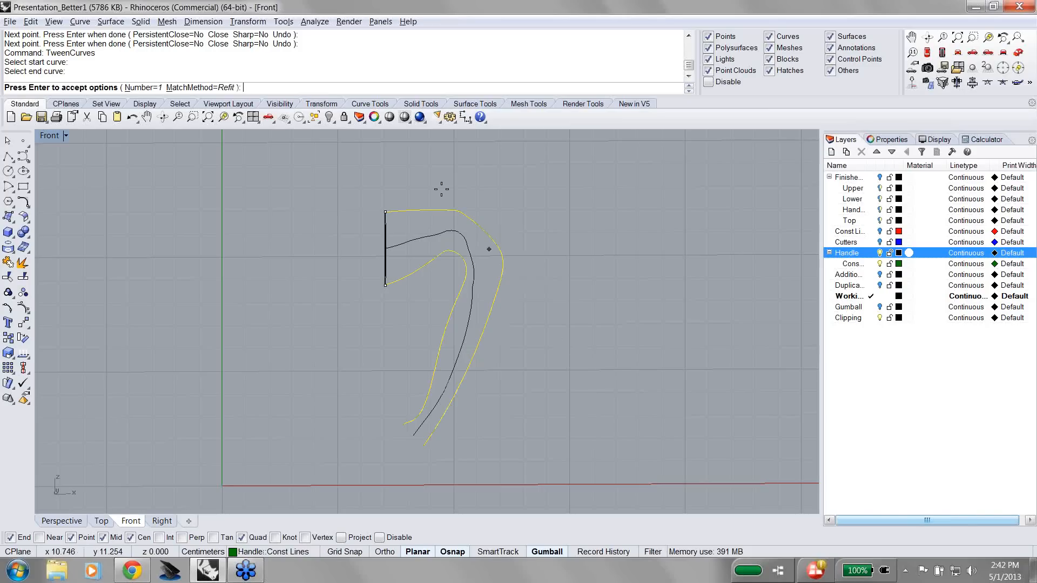
Step: Cancel the tween and undo the last ContinueCurve extension of the outer handle curve
key("ctrl+z")
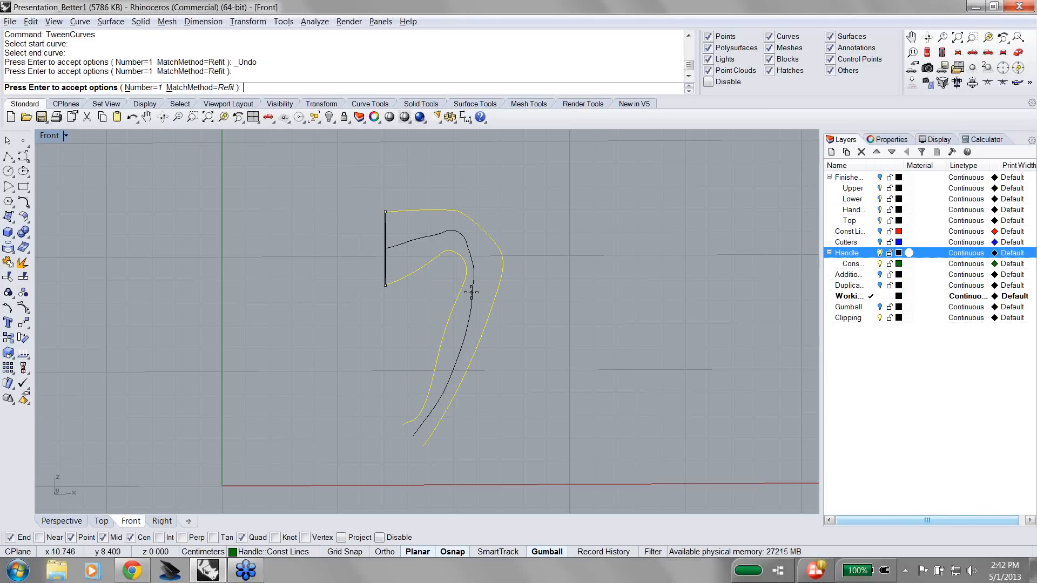
key("Escape")
key("ctrl+z")
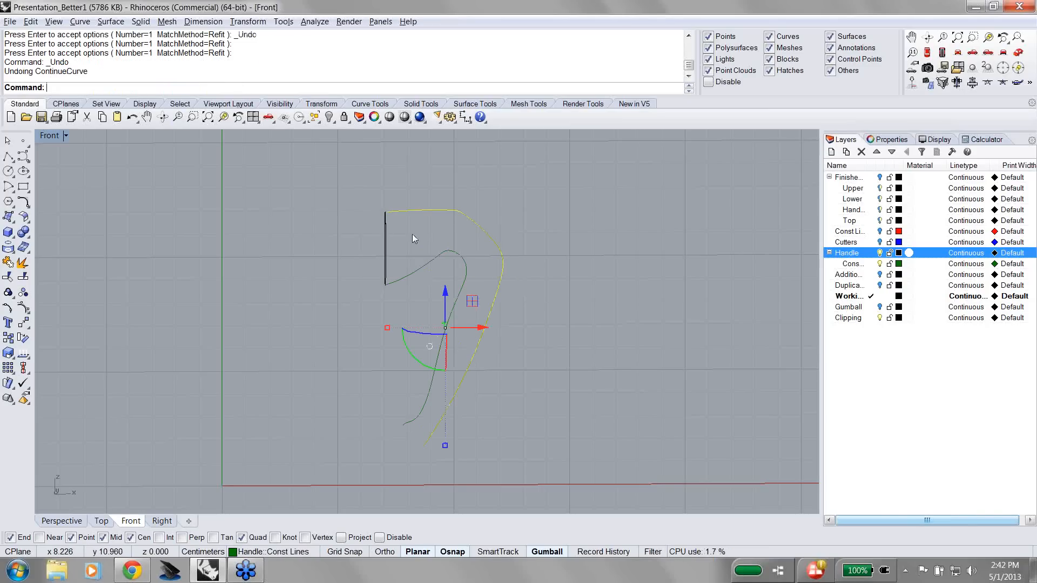
left_click(565, 261)
Step: Create one tween curve between the outer and inner handle curves, trying the SamplePoints and None match methods before accepting Refit
right_click(552, 235)
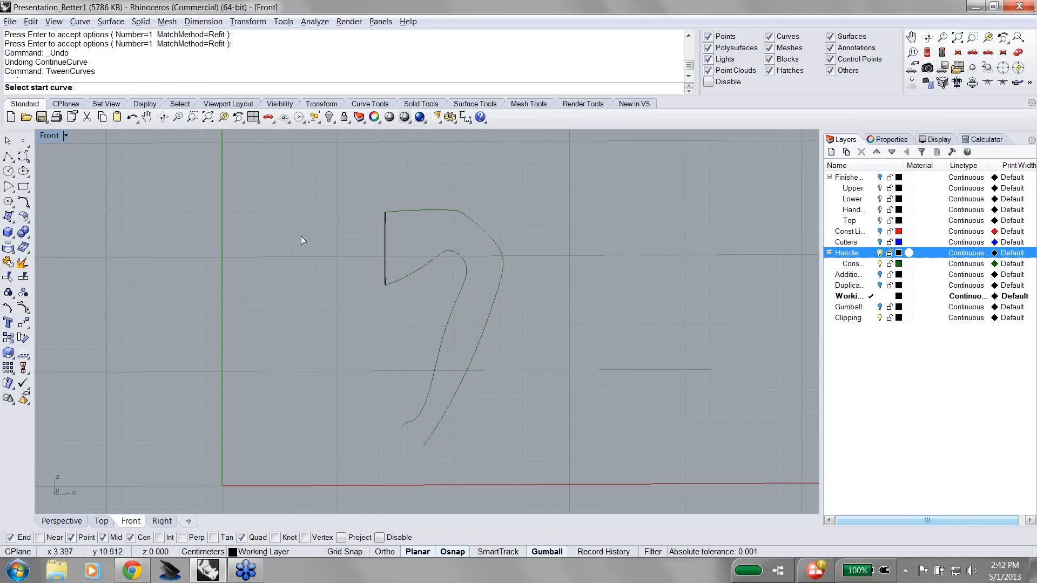
key("Escape")
type("TweenCurves")
key("Return")
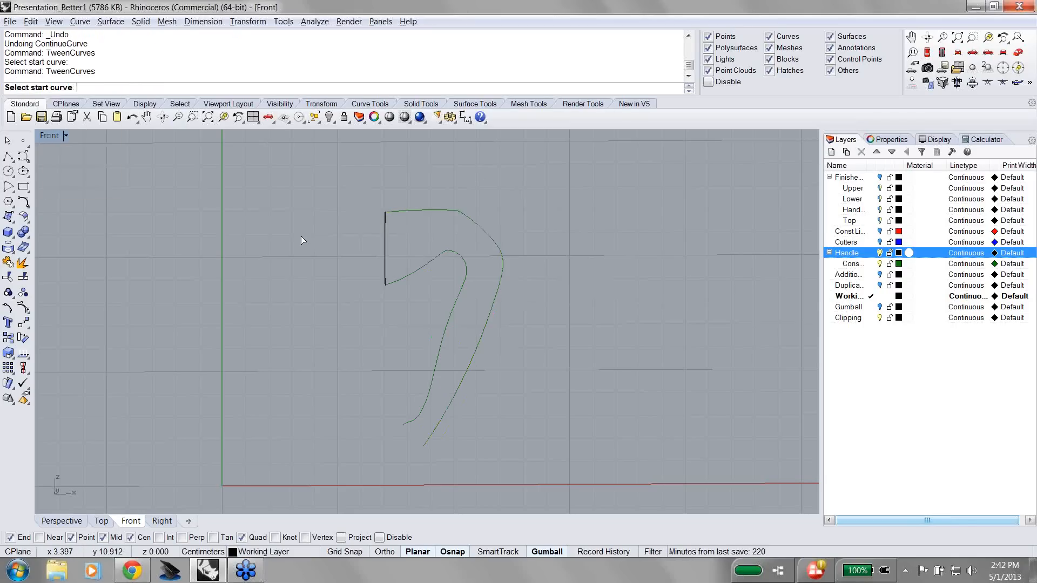
left_click(453, 211)
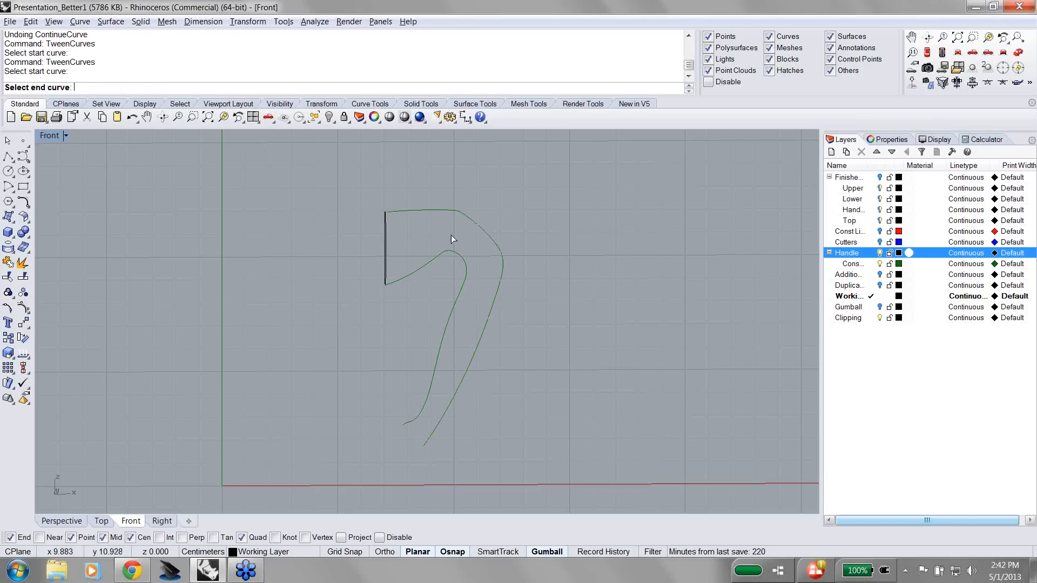
left_click(452, 253)
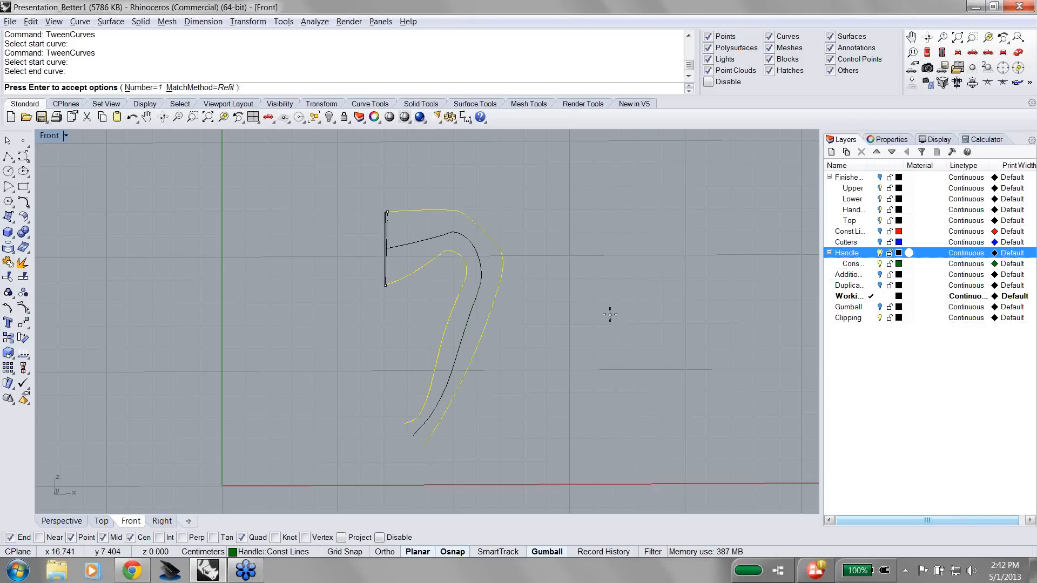
left_click(190, 88)
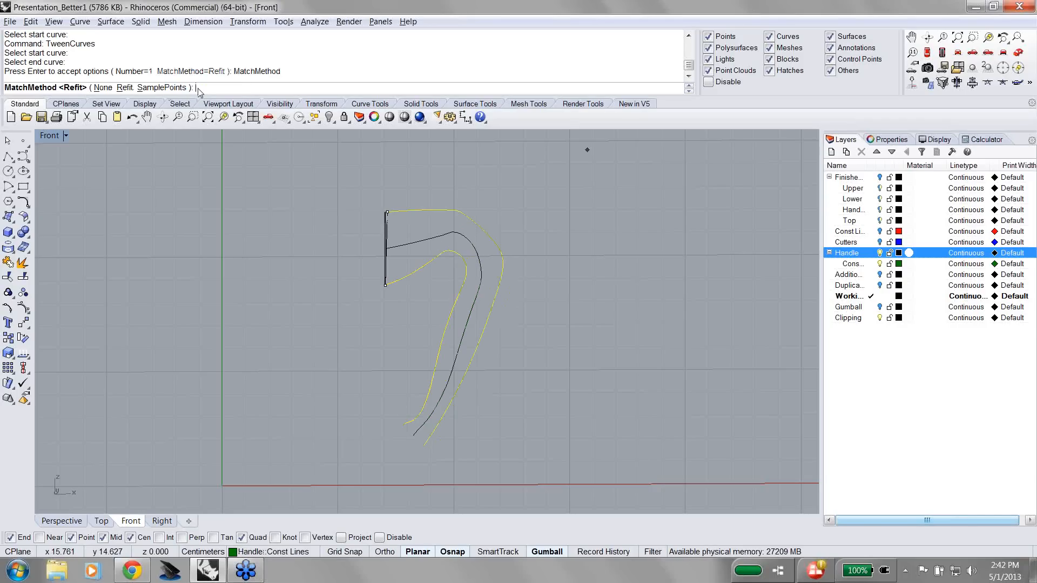
left_click(160, 89)
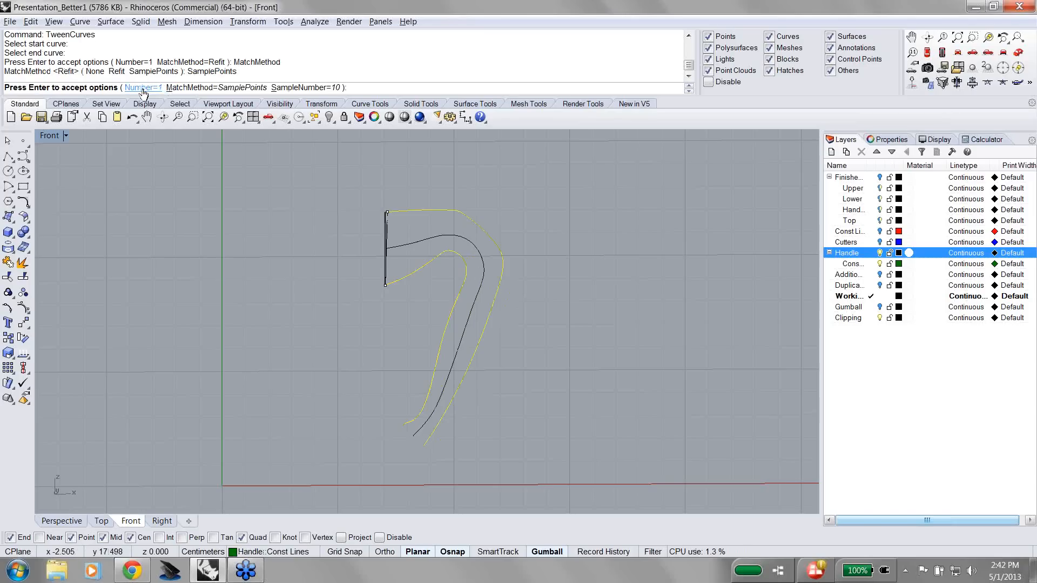
left_click(198, 88)
left_click(137, 89)
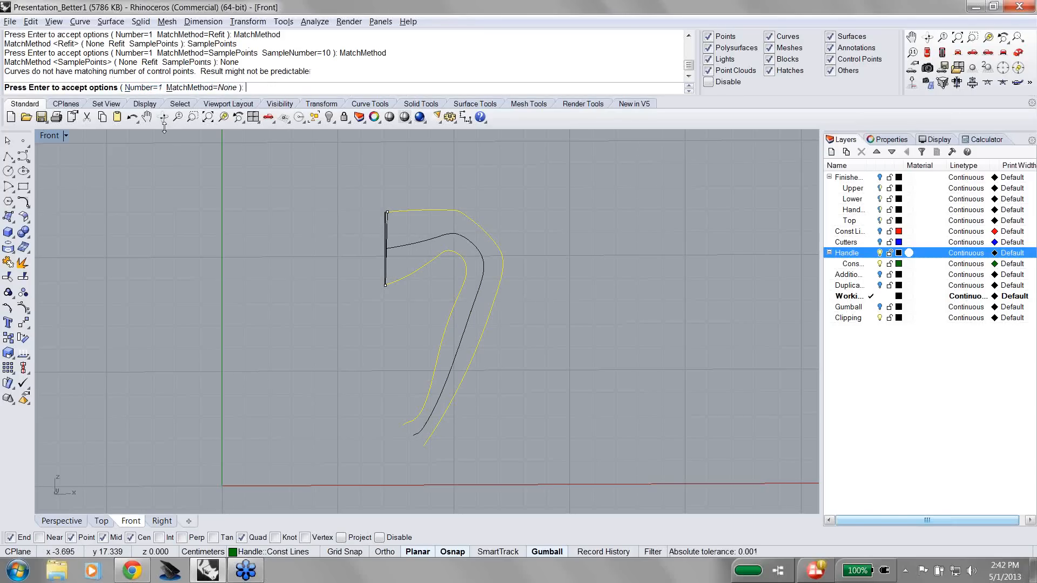
left_click(201, 87)
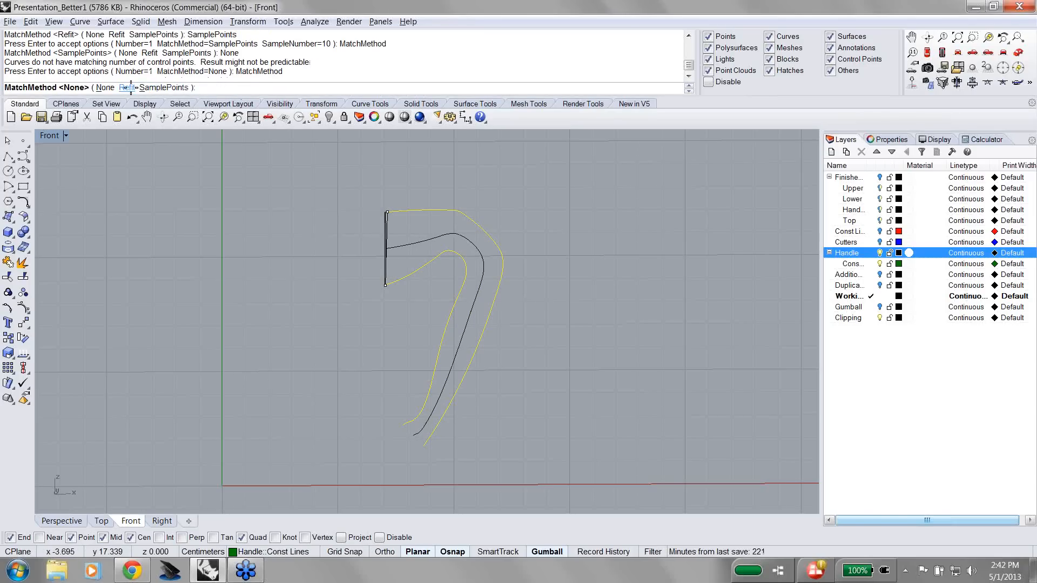
left_click(134, 88)
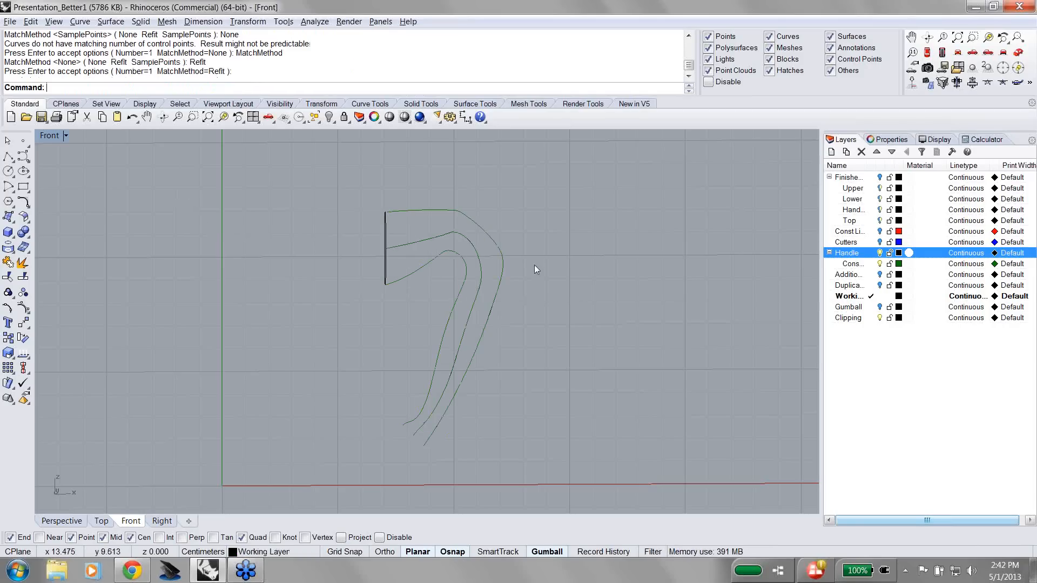
Step: Delete the tween curve running between the outer and inner handle curves
right_click_drag(563, 259, 546, 241)
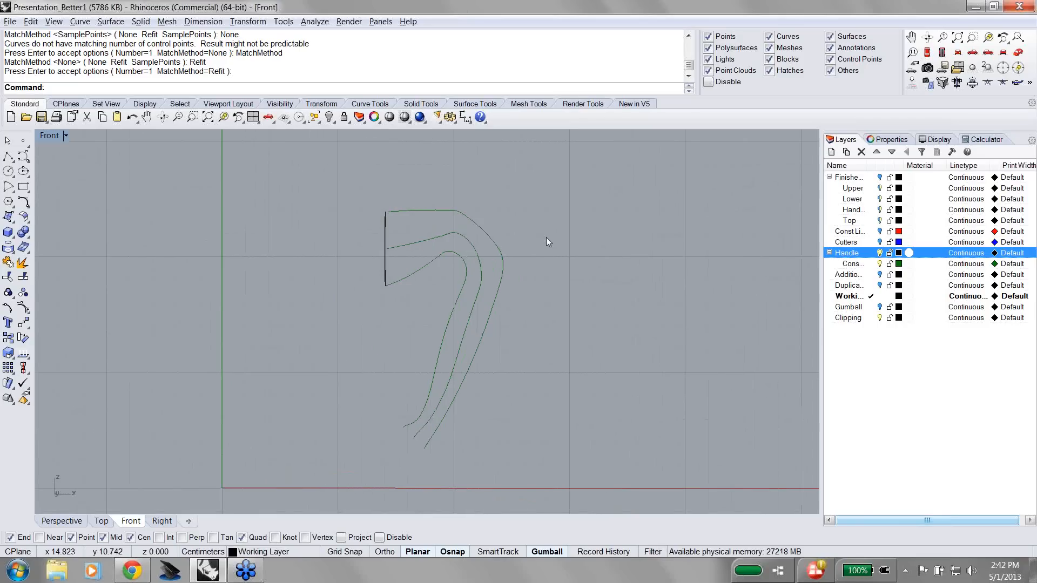
left_click(442, 241)
key("Delete")
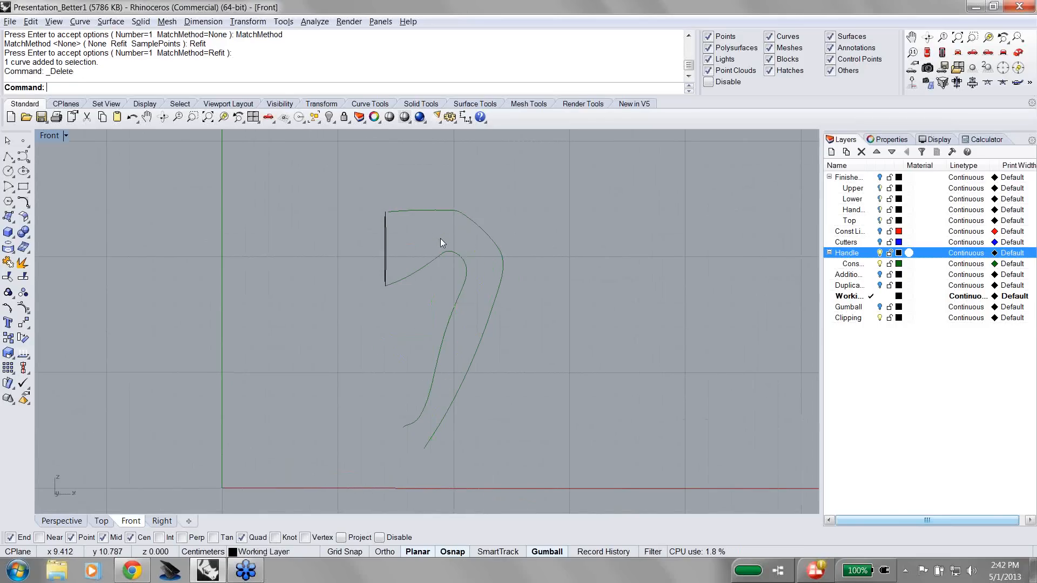
Step: Preview 30 tween curves between the outer and inner handle curves with the Refit match method
type("TweenCurves")
key("Return")
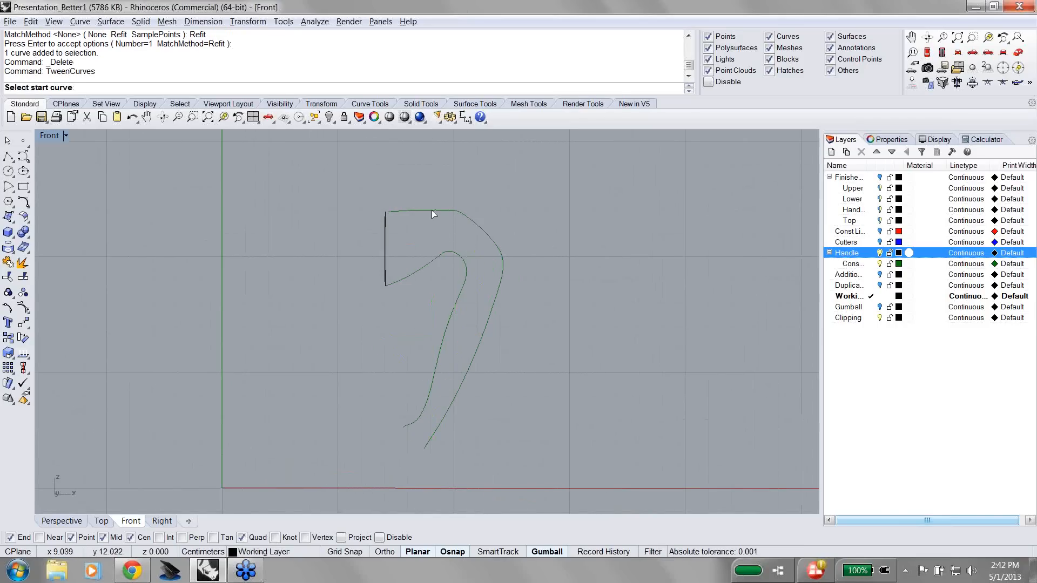
left_click(432, 210)
left_click(443, 258)
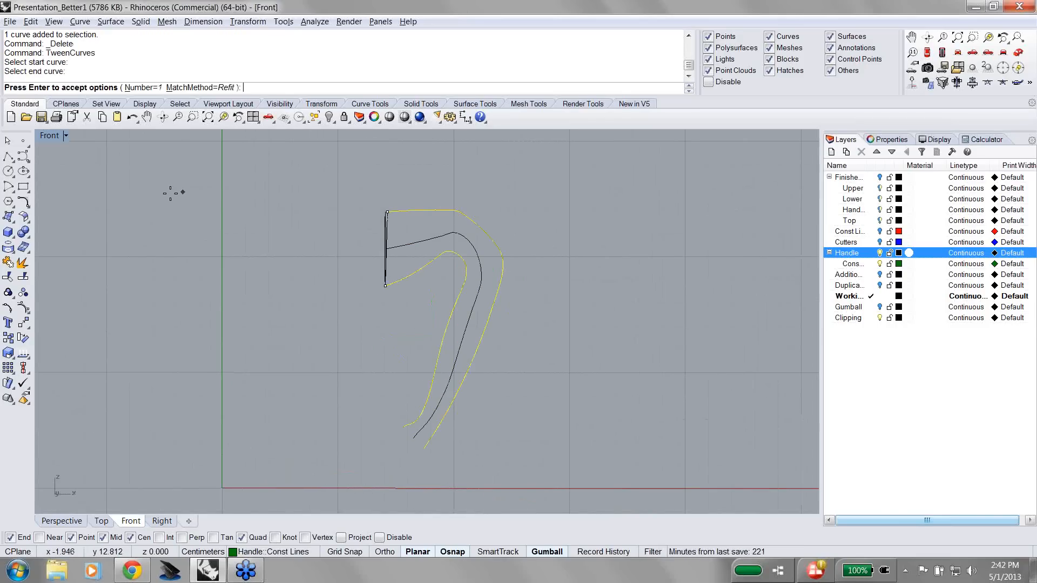
left_click(142, 89)
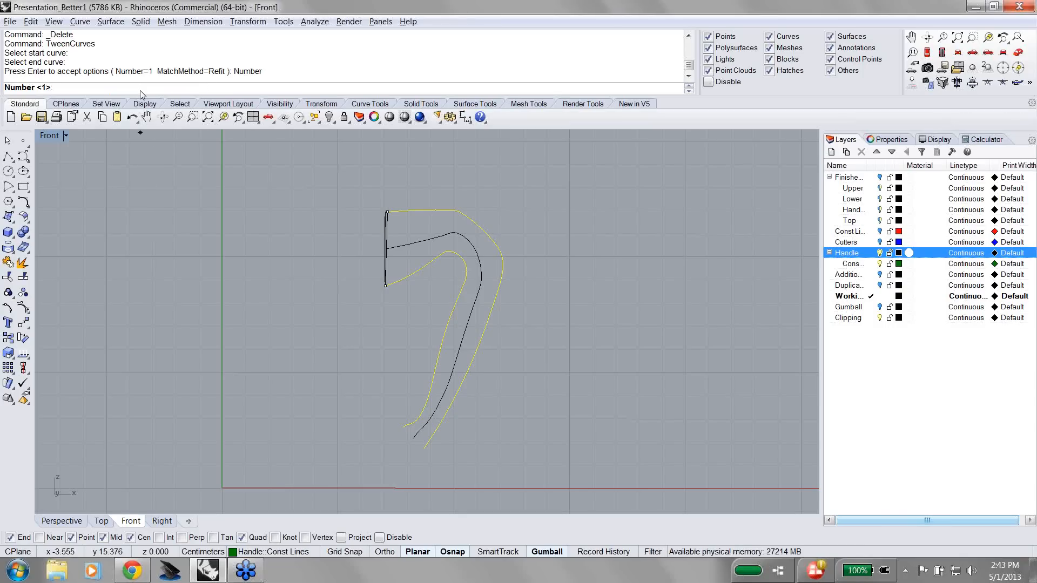
type("30")
key("Return")
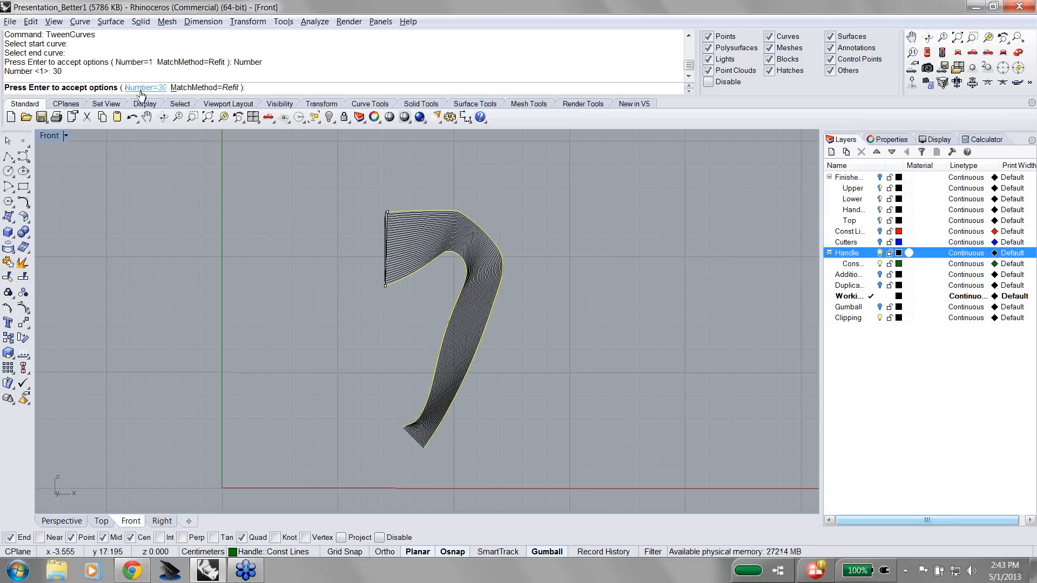
Step: Examine how the tween curves flow along the handle's bend and lower end, and cancel the command
scroll(433, 244, "up", 2)
scroll(433, 245, "up", 3)
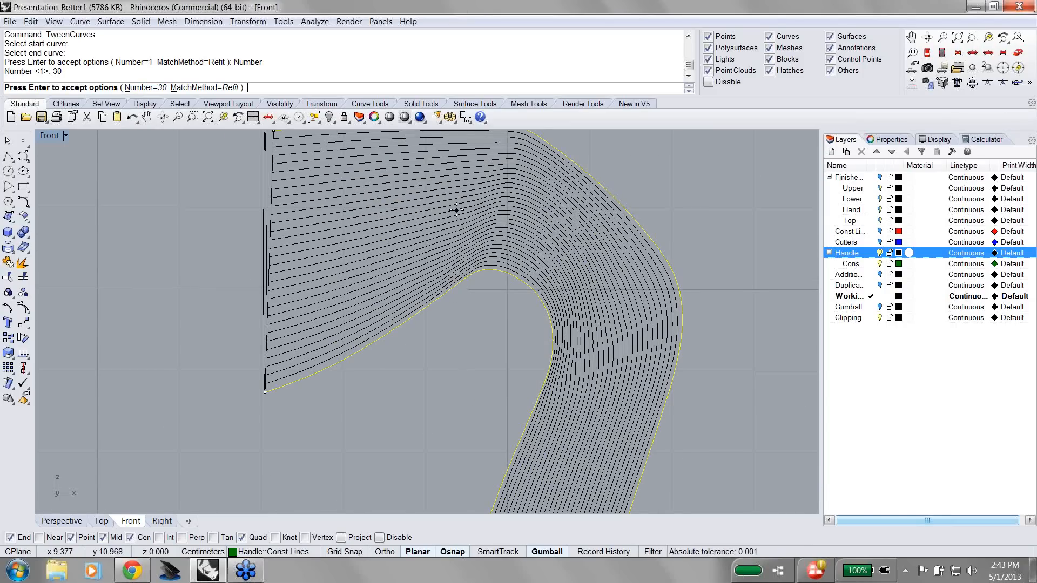
scroll(456, 211, "down", 3)
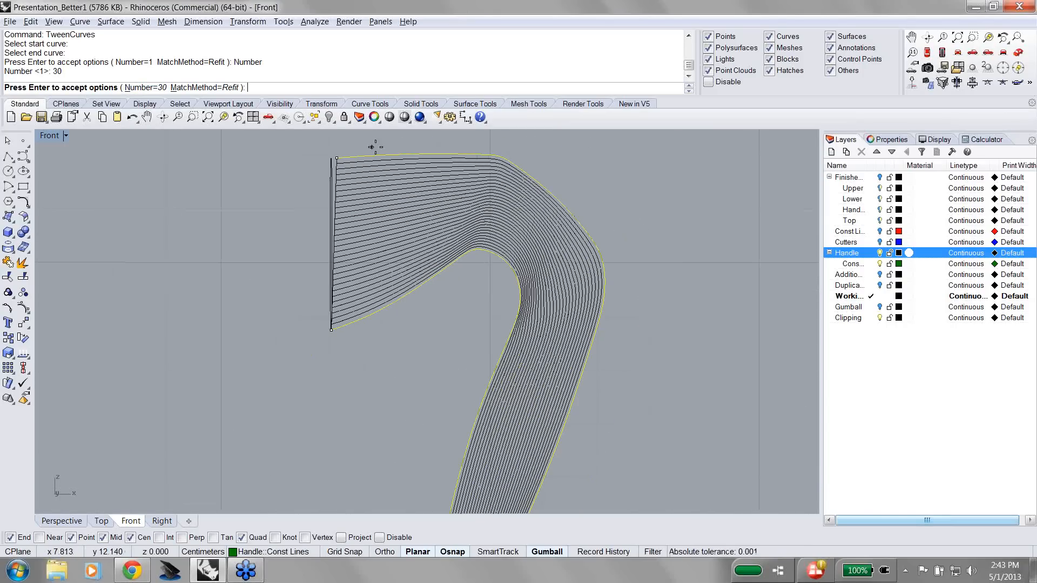
scroll(495, 287, "down", 4)
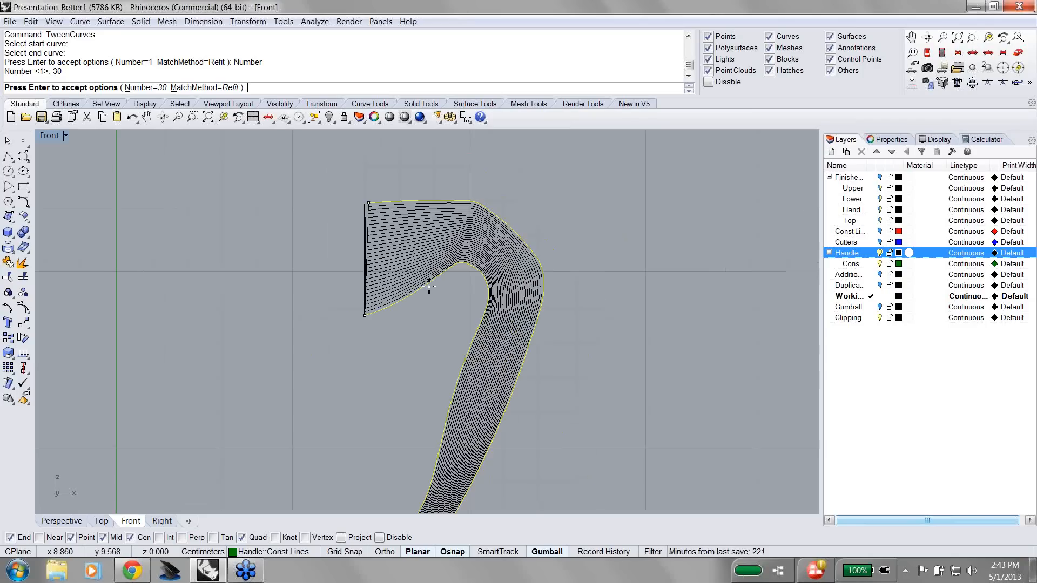
right_click_drag(521, 424, 520, 380)
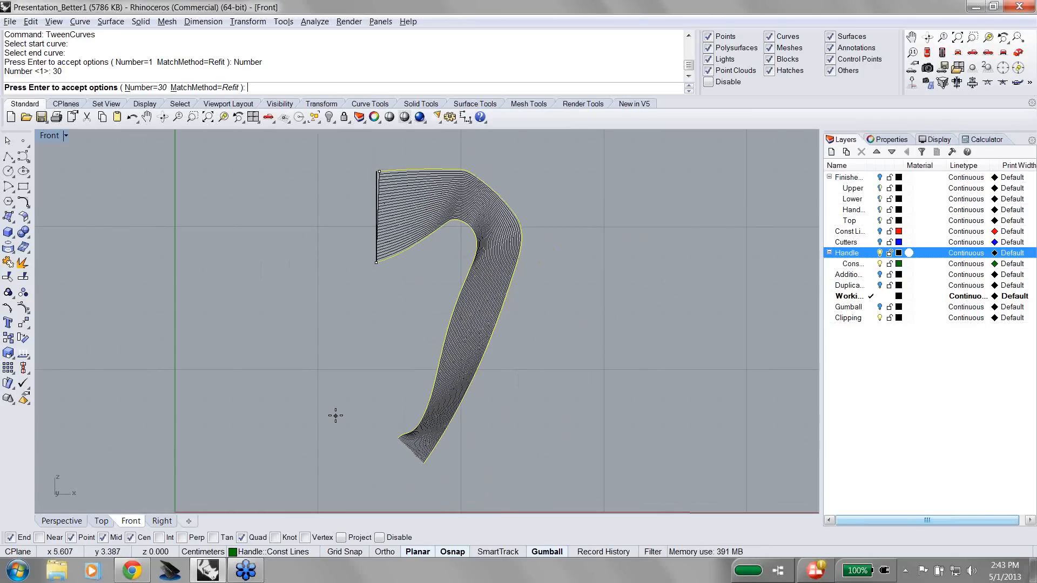
key("ctrl+z")
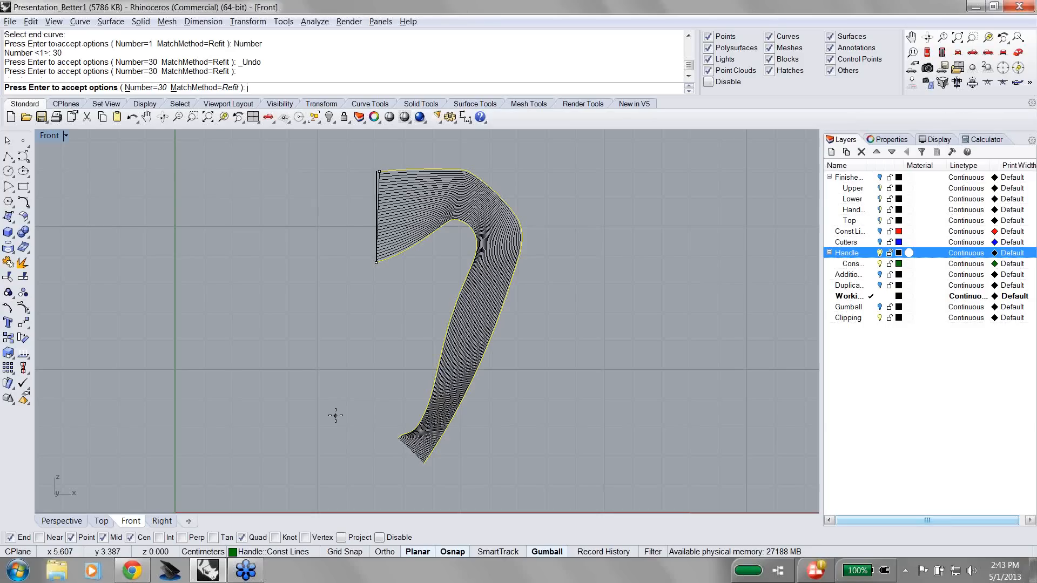
key("Escape")
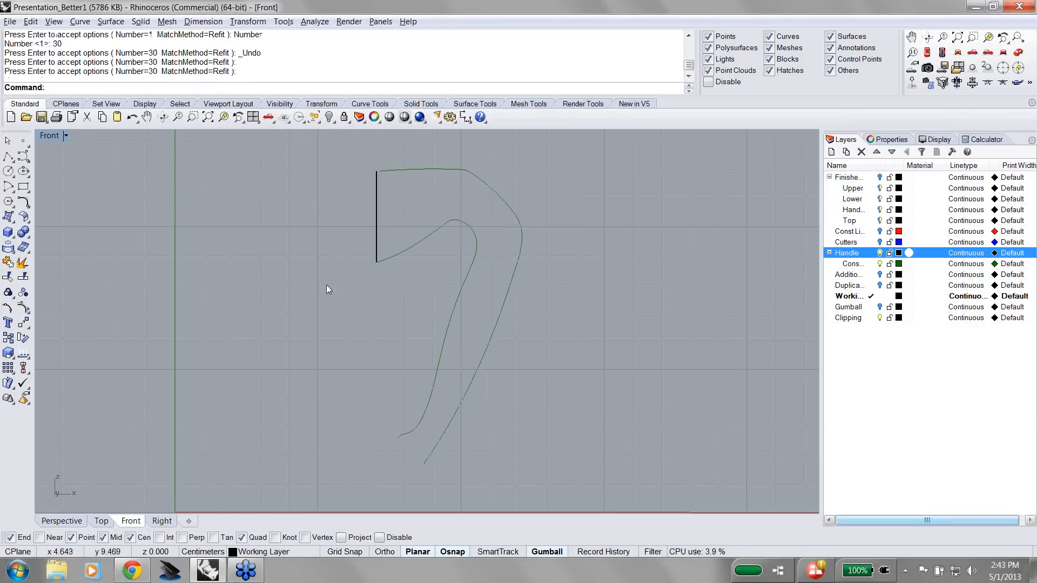
Step: Create one tween curve between the outer and inner handle curves with the Refit match method
right_click(270, 275)
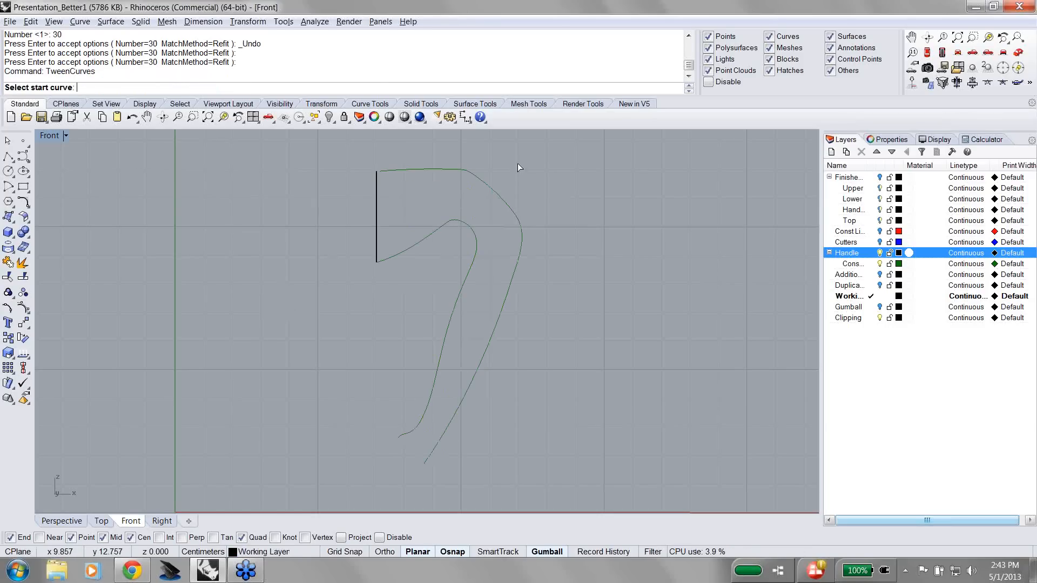
left_click(422, 170)
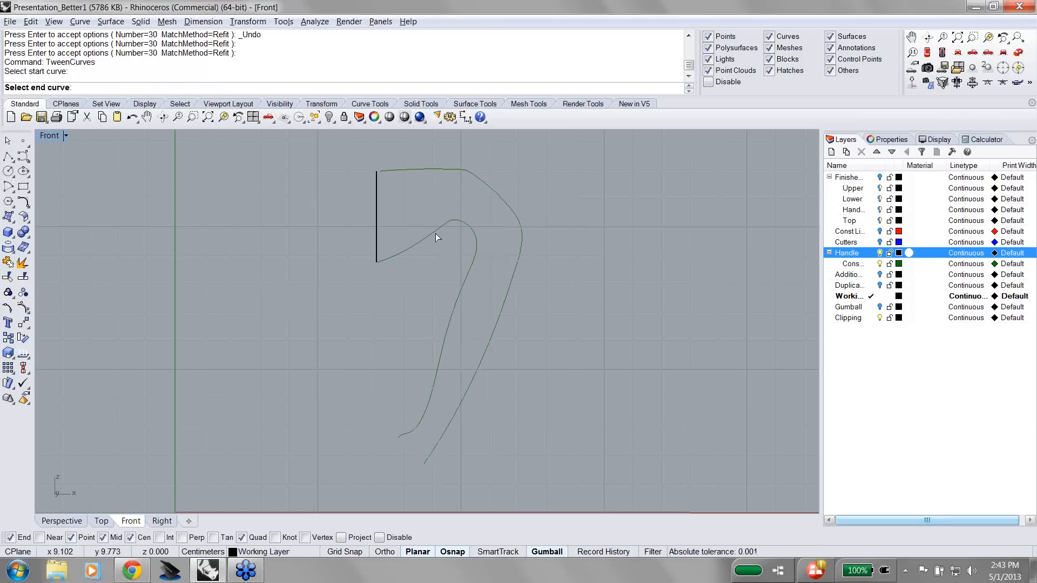
left_click(436, 230)
left_click(152, 88)
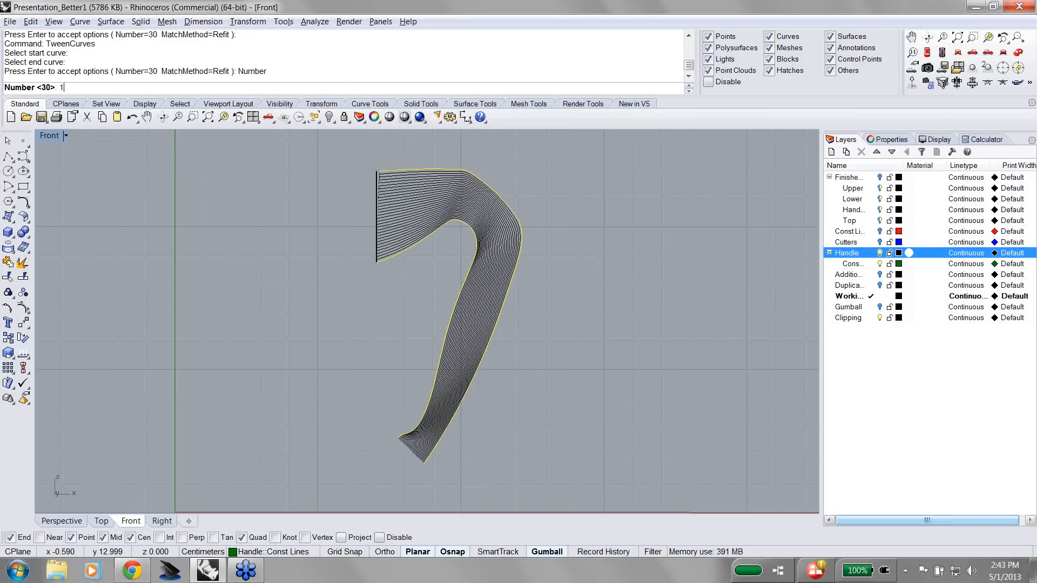
key("Return")
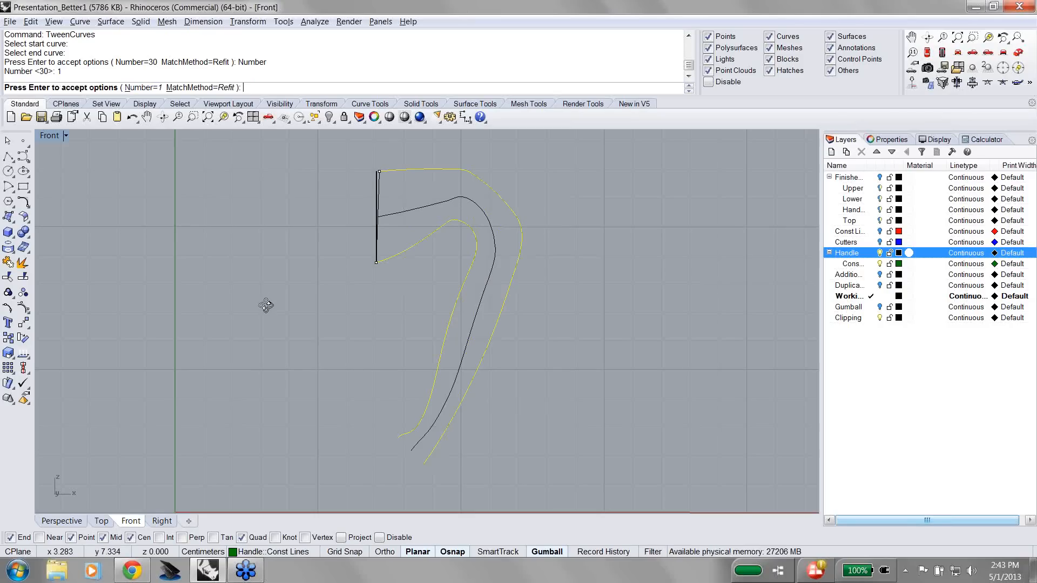
right_click_drag(266, 305, 191, 335, "ctrl+shift")
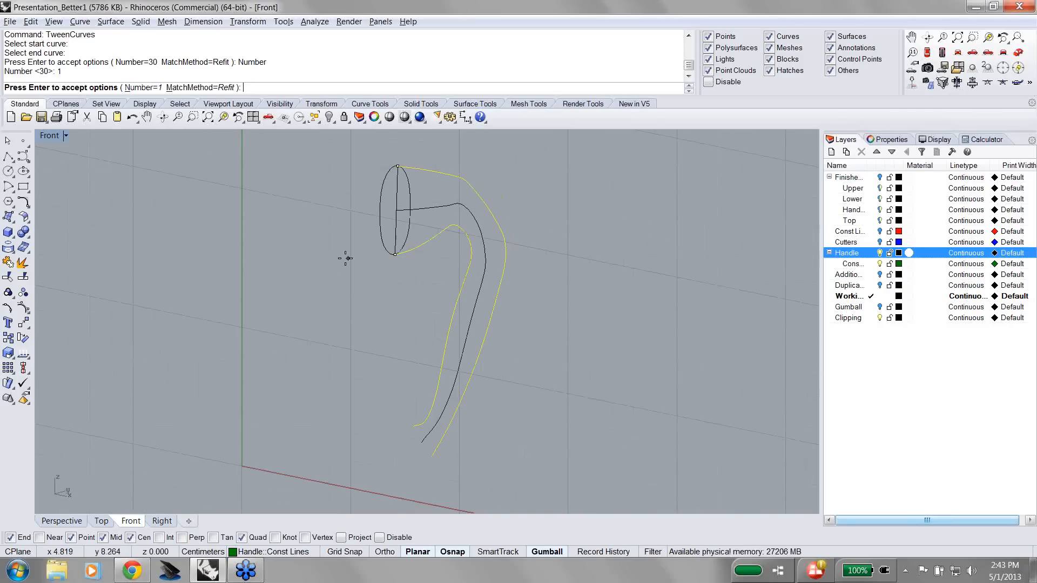
key("Return")
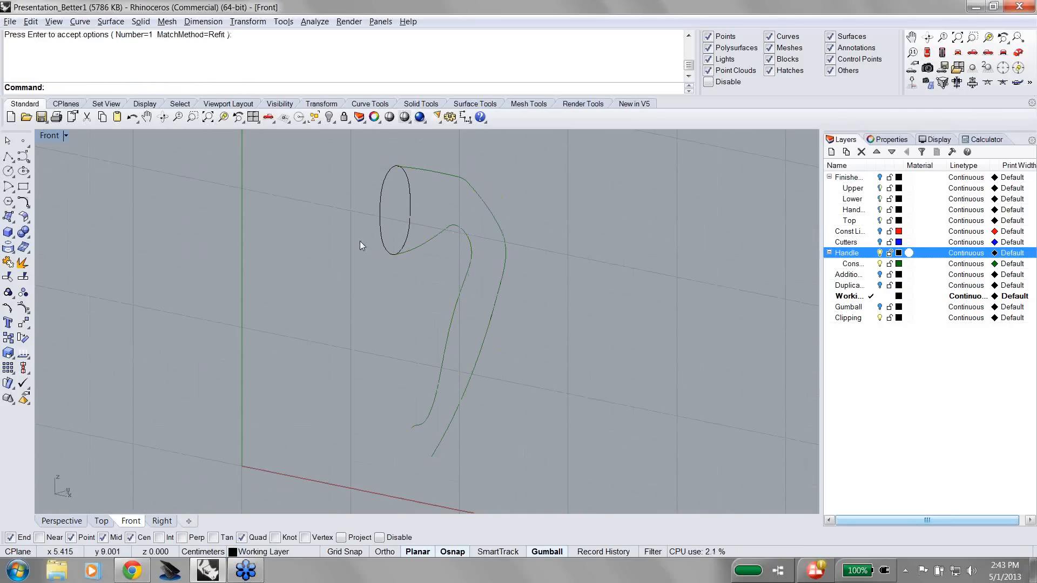
key("Return")
left_click(433, 171)
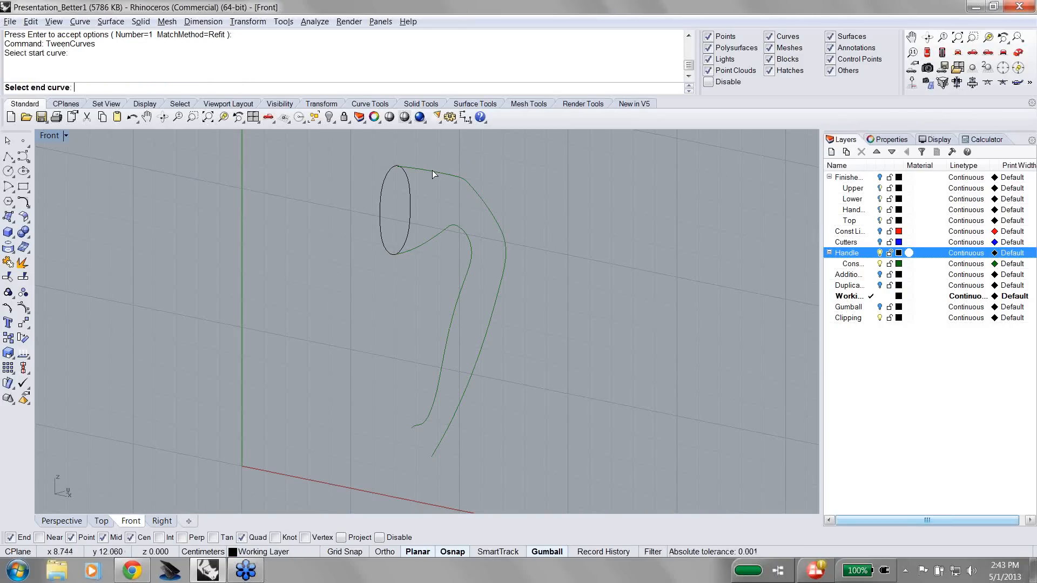
left_click(441, 233)
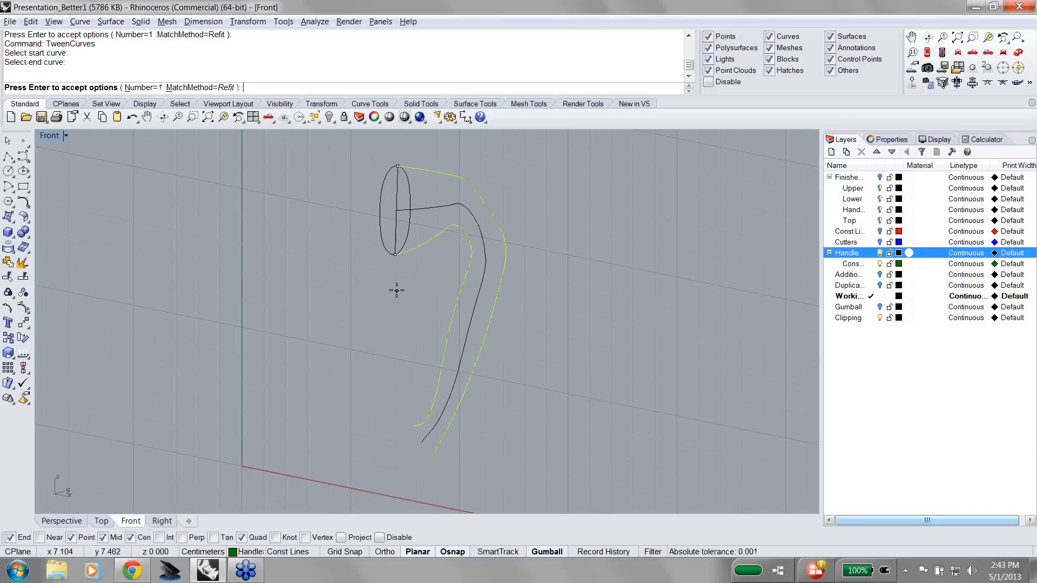
key("Return")
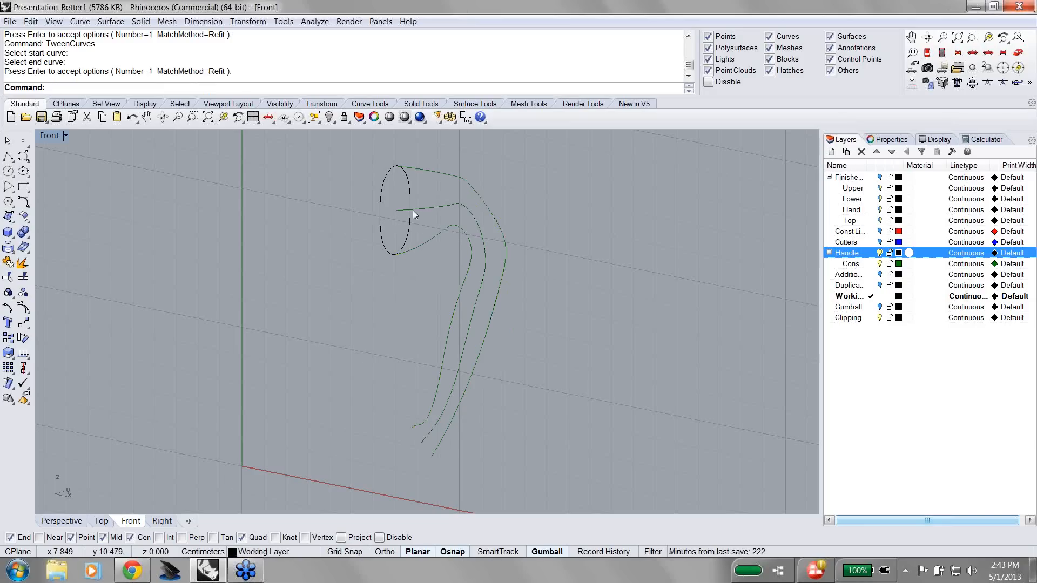
Step: Move the tween curve from its upper end to the near-side quadrant of the ellipse at the handle's opening
type("Move")
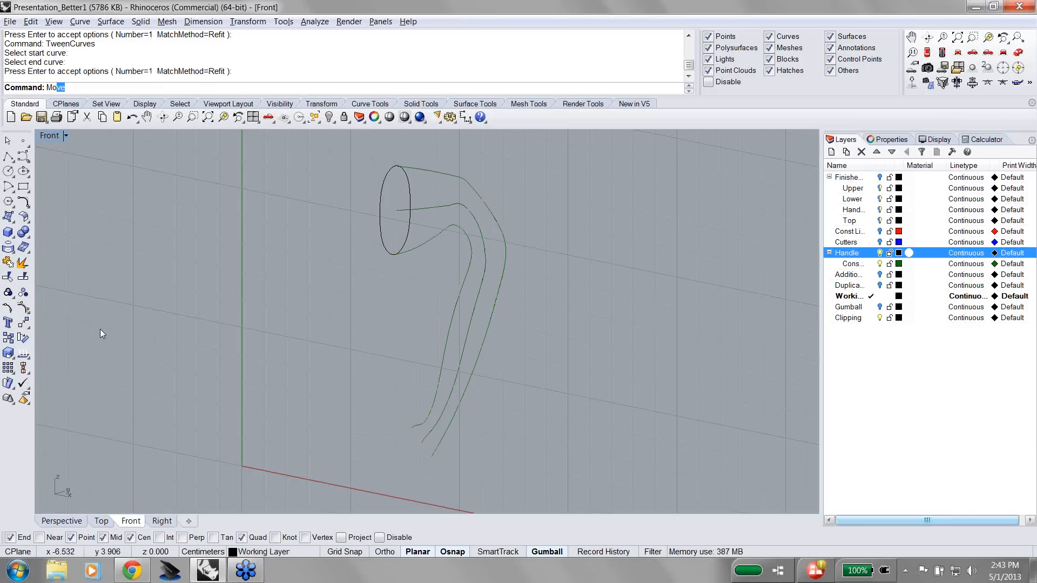
key("Return")
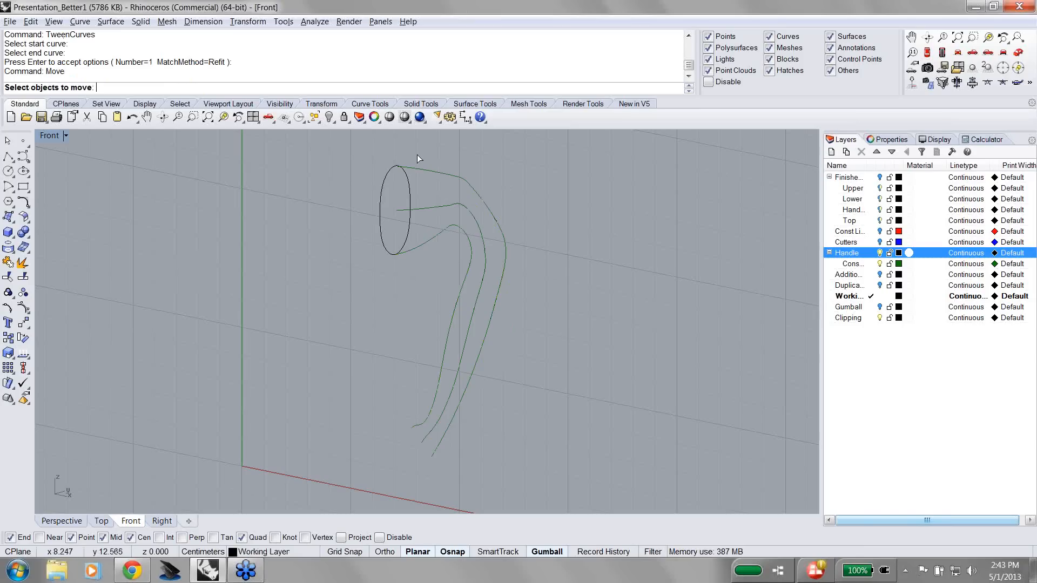
left_click(429, 209)
key("Return")
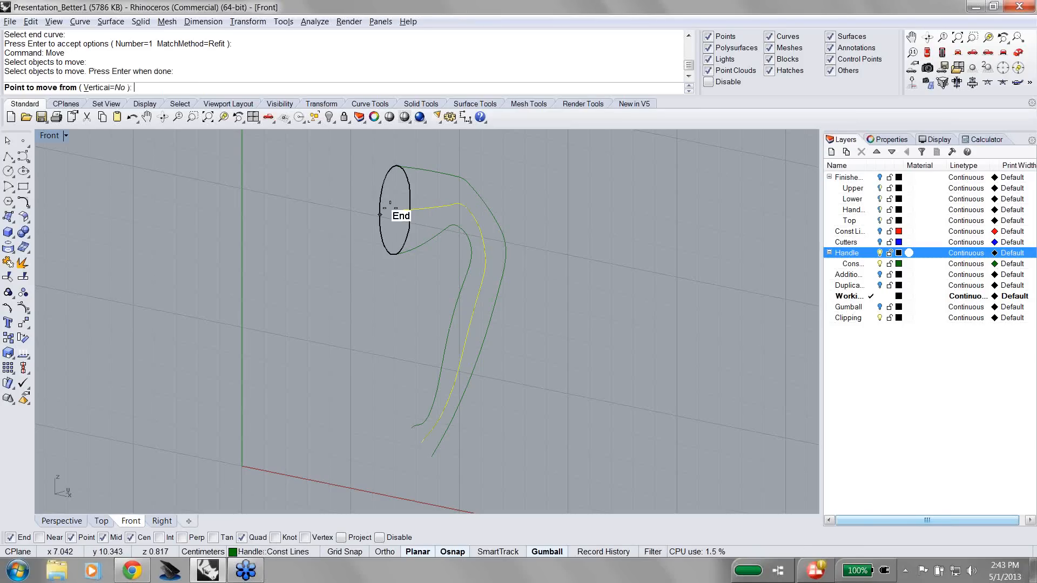
left_click(396, 209)
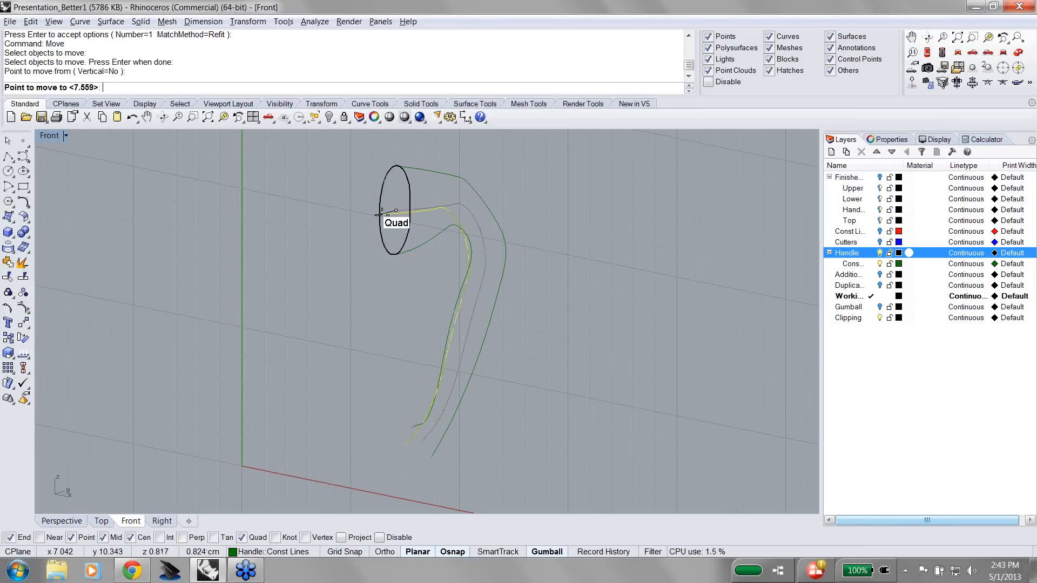
left_click(380, 214)
Step: Copy the moved tween curve from its end at the ellipse to the opposite side quadrant
left_click(9, 338)
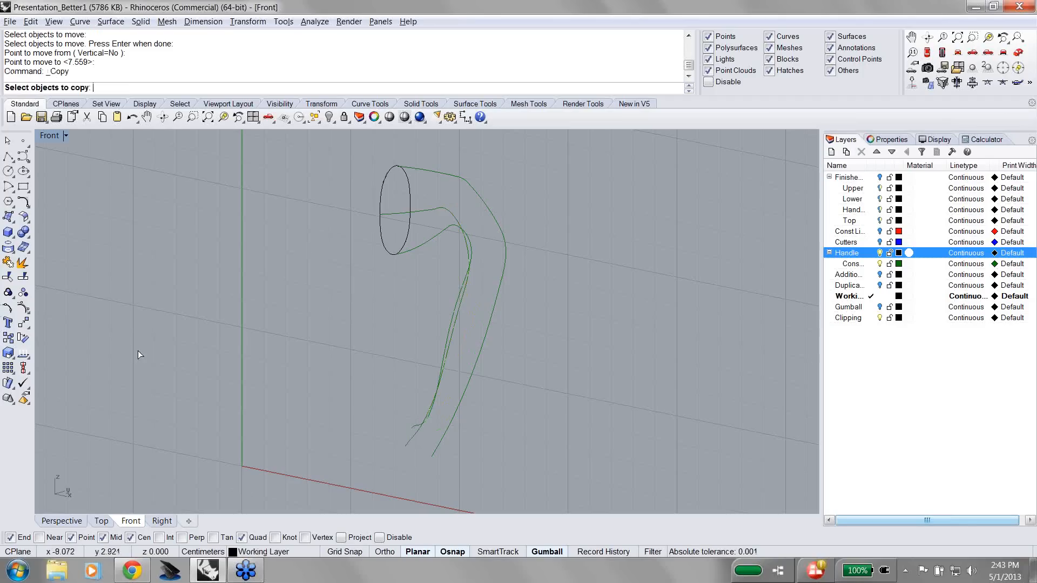
left_click(403, 214)
key("Return")
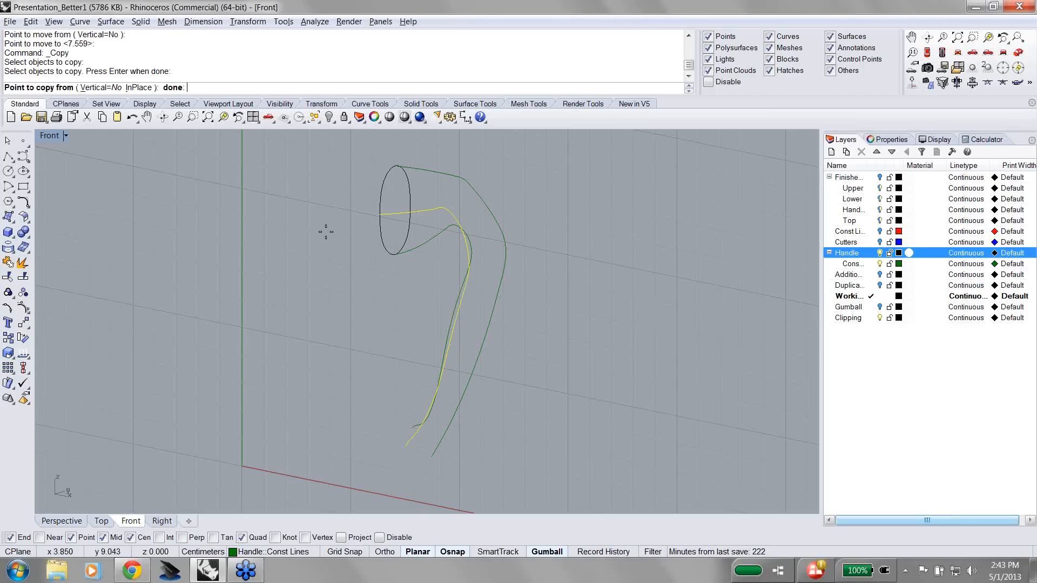
left_click(380, 214)
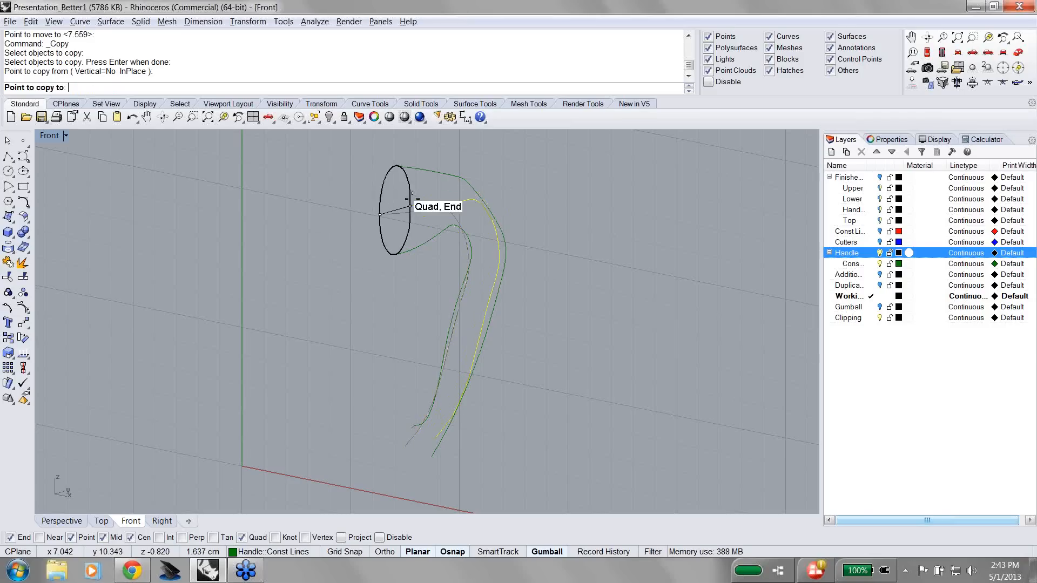
left_click(410, 211)
key("Return")
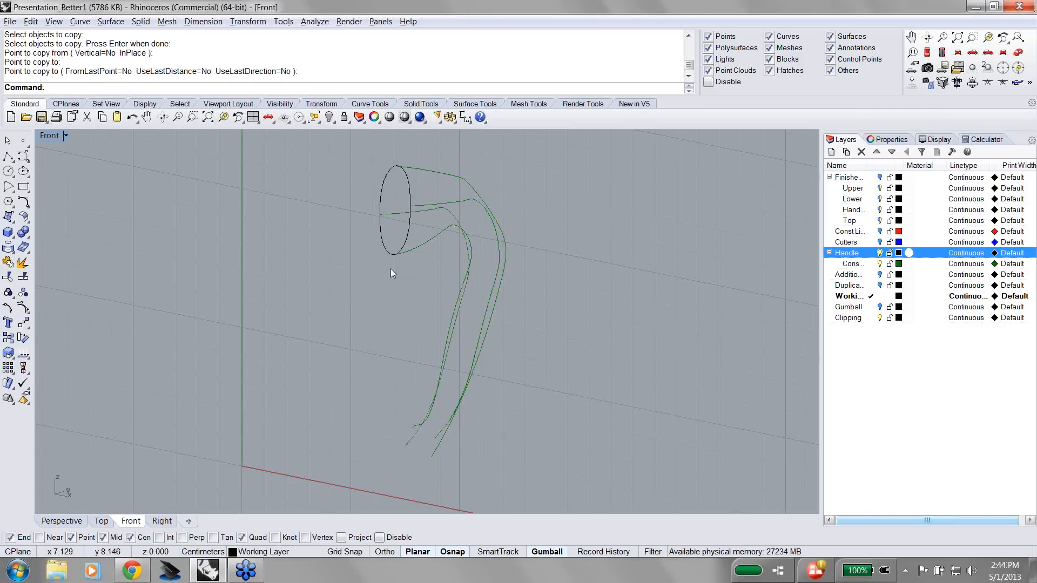
Step: Loft through the four handle curves in order around the ellipse, starting with the inner curve
right_click_drag(379, 268, 426, 264)
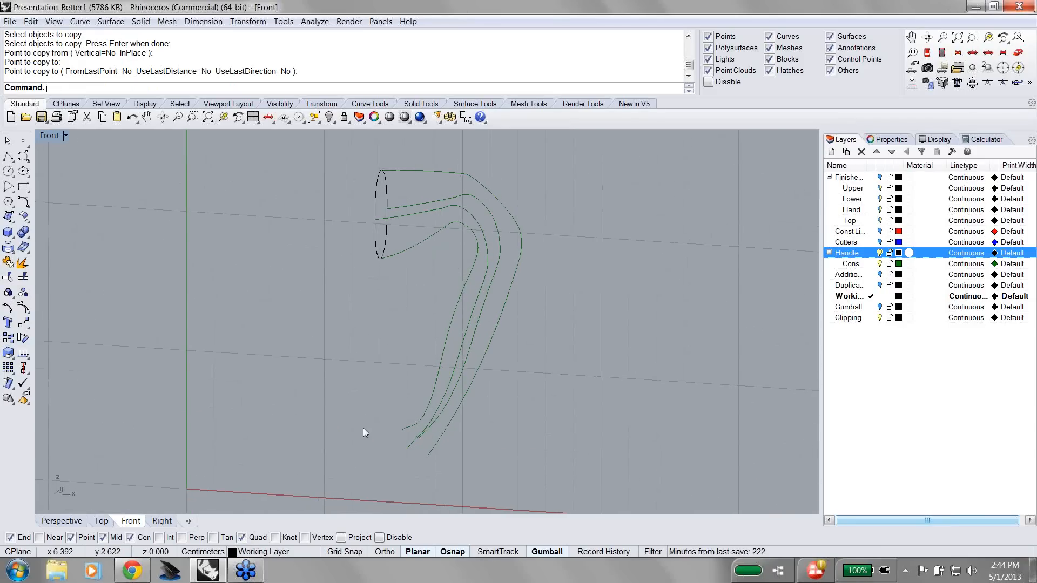
type("Loft")
key("Return")
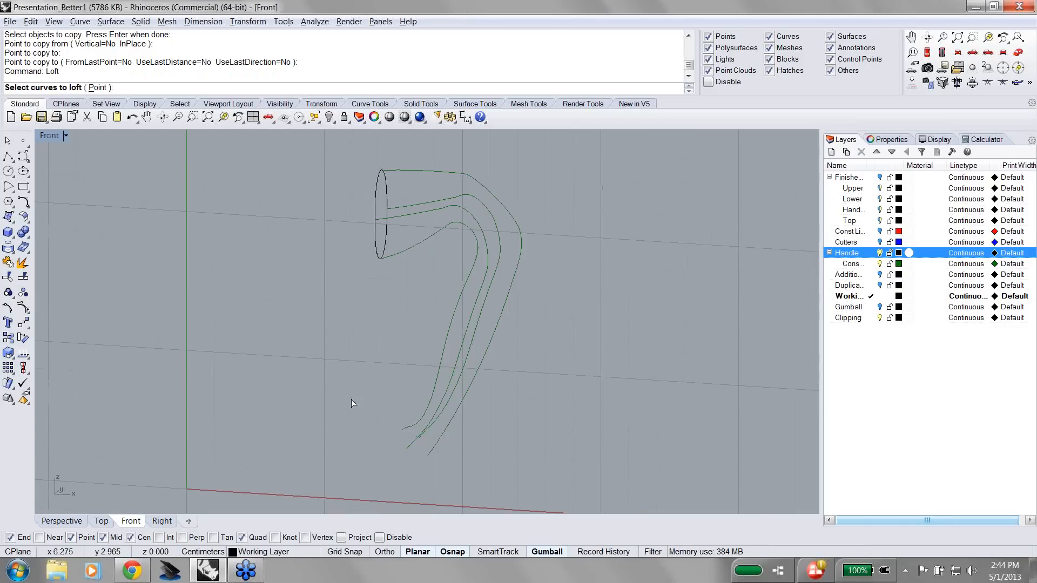
left_click(426, 241)
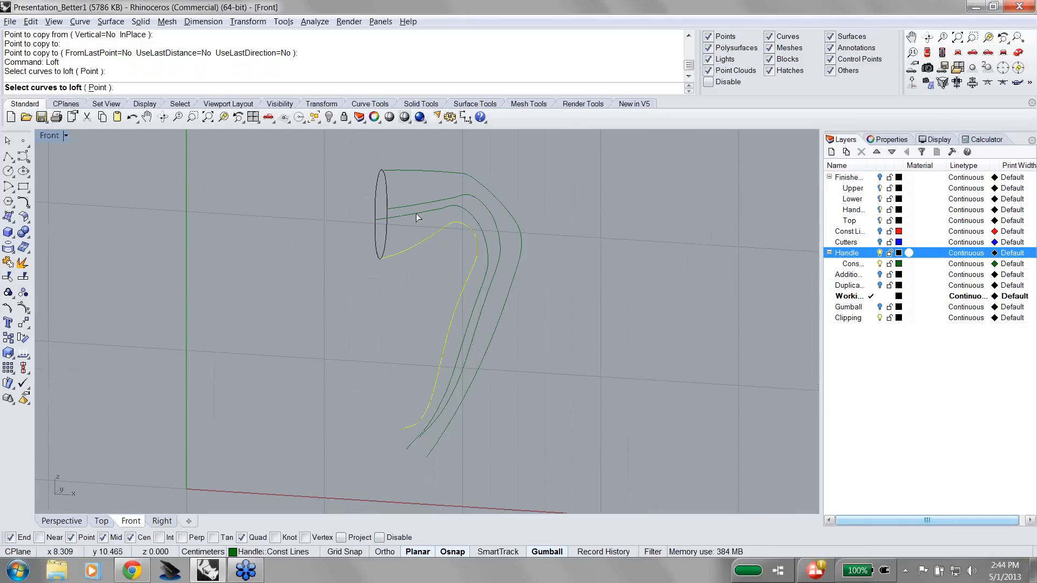
left_click(416, 213)
left_click(407, 171)
left_click(439, 203)
key("Return")
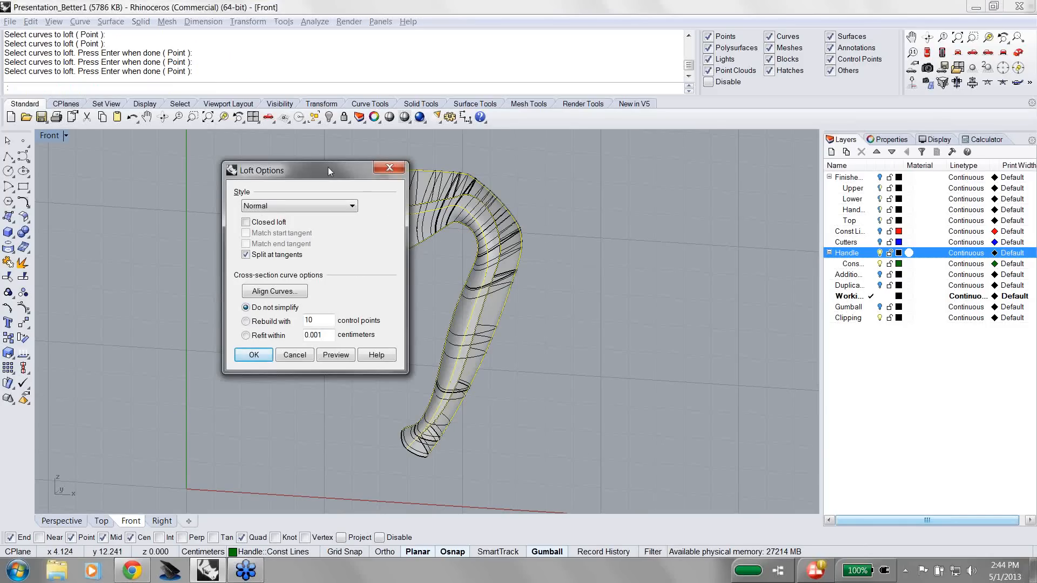
Step: Create the handle surface as a Normal closed loft without splitting at tangents or simplifying the curves
left_click_drag(328, 169, 171, 143)
left_click(88, 197)
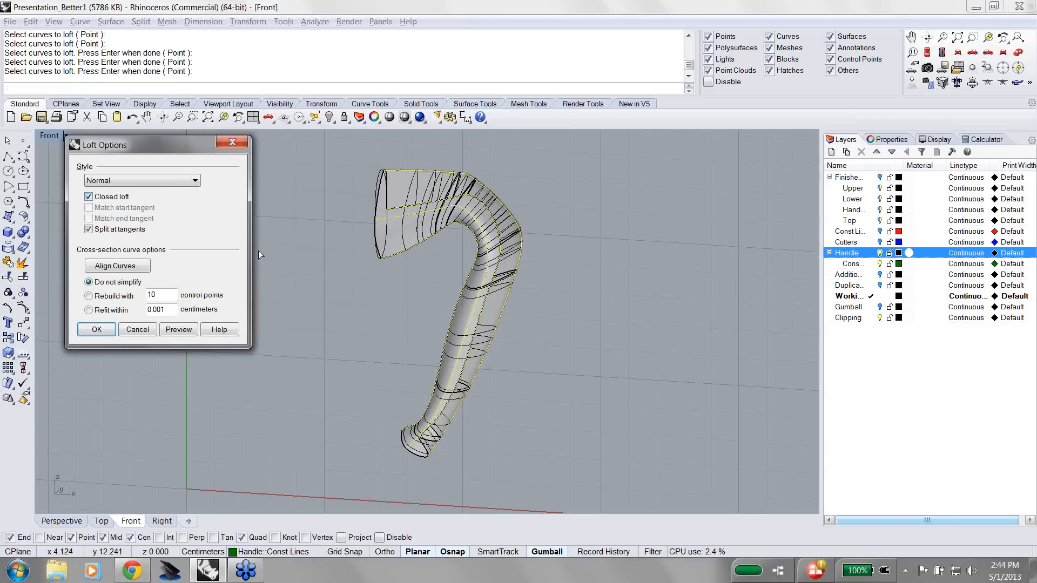
left_click(90, 229)
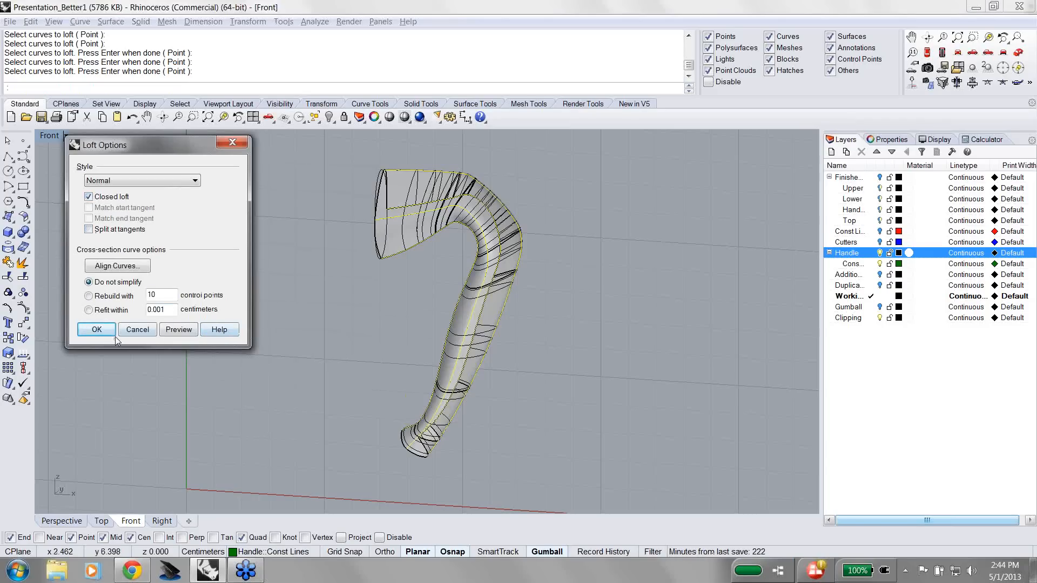
left_click(183, 330)
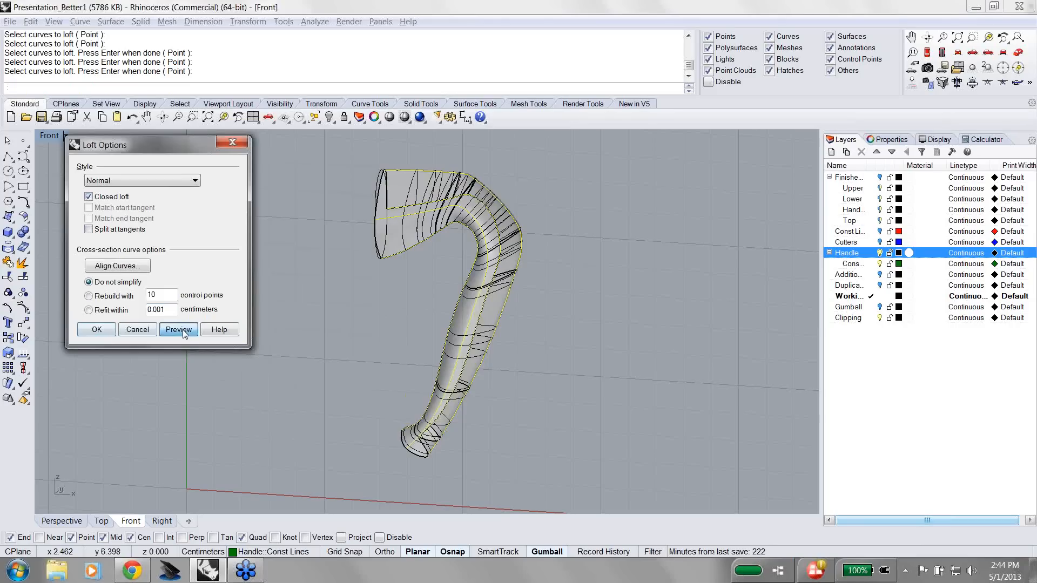
left_click(107, 334)
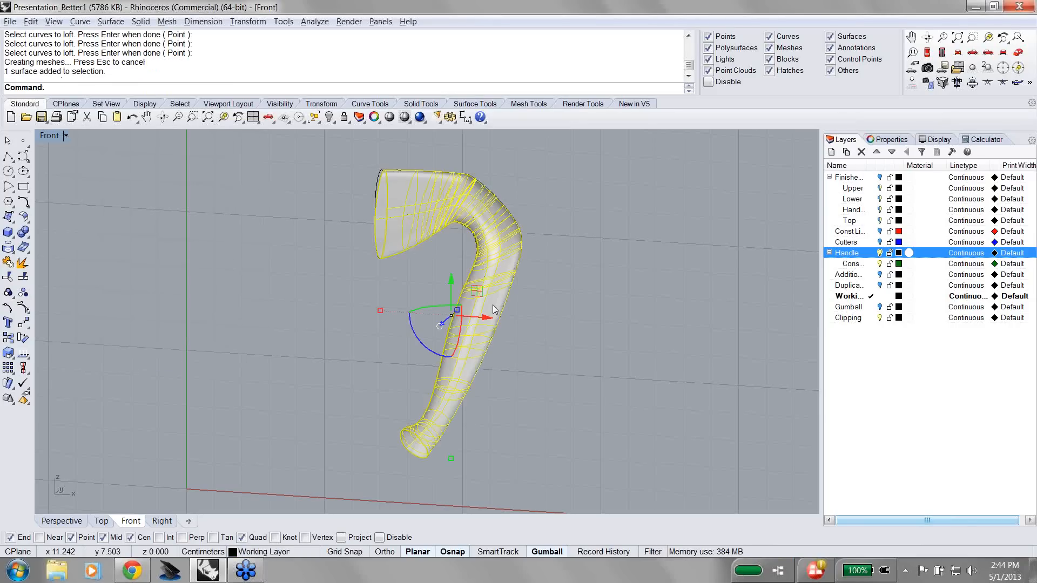
Step: Show the lofted handle's control points to inspect its structure, and undo the loft
key("F10")
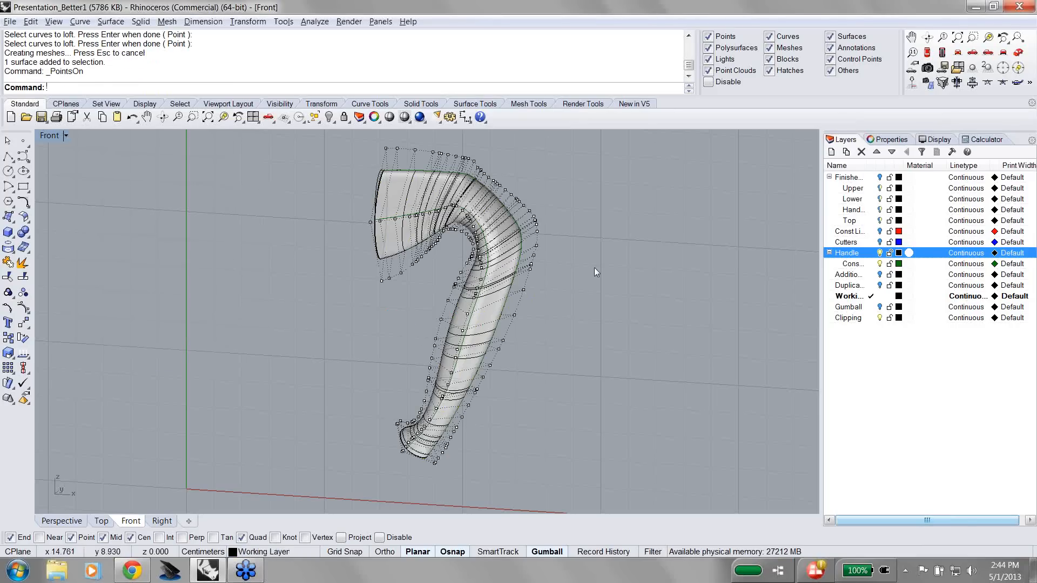
right_click_drag(592, 269, 554, 274, "ctrl+shift")
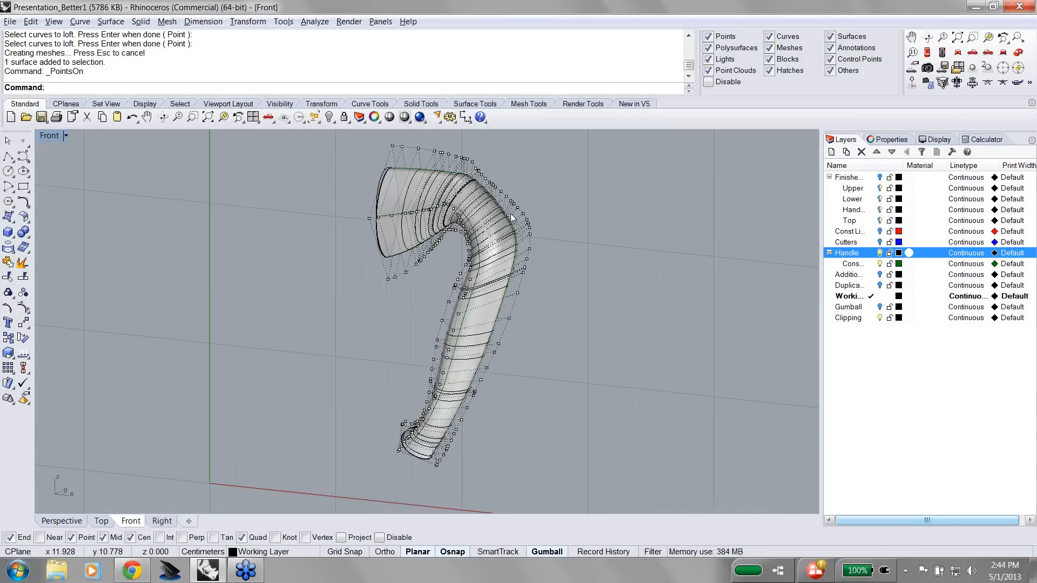
key("ctrl+z")
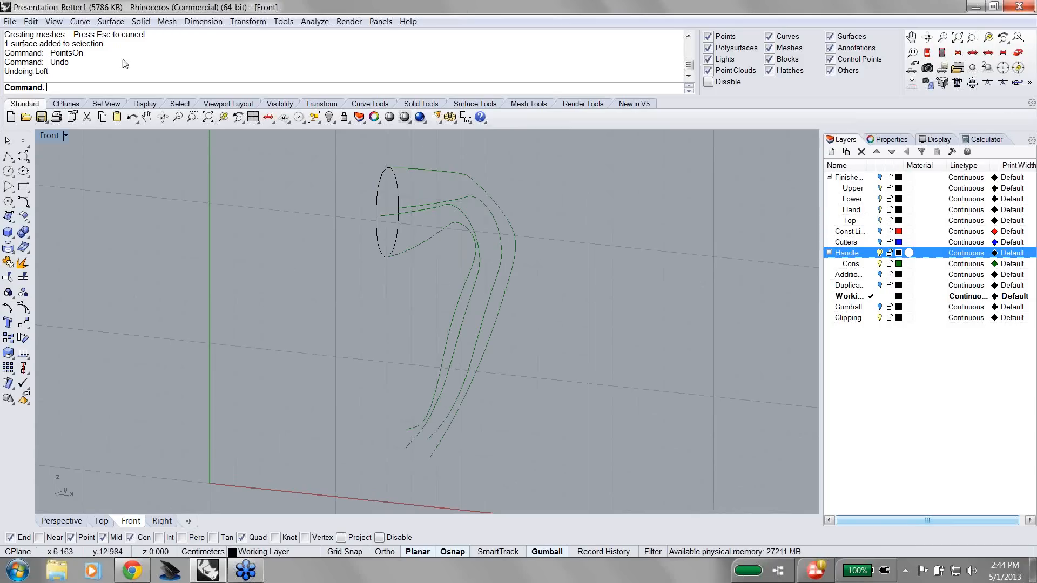
Step: Run CreaseSplitting and set SplitAlongCreases to Yes
type("CreaseSplitting")
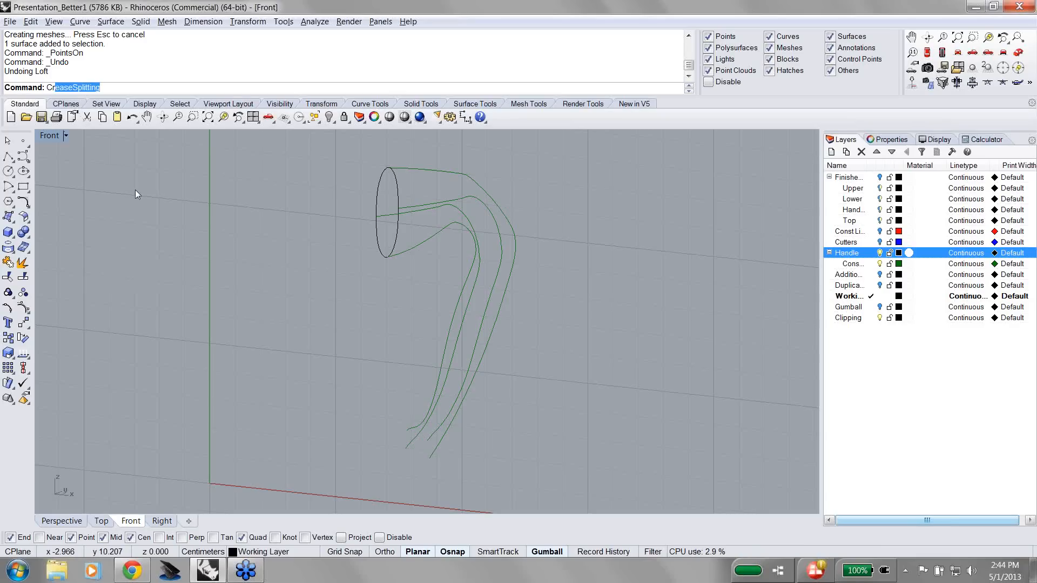
key("Return")
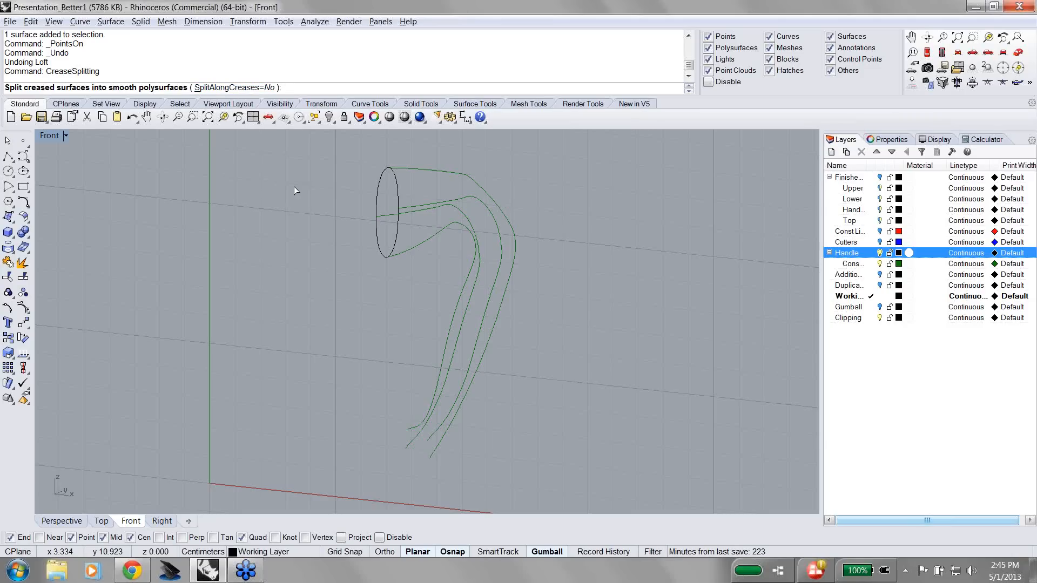
right_click_drag(294, 190, 271, 199, "ctrl+shift")
right_click(477, 207)
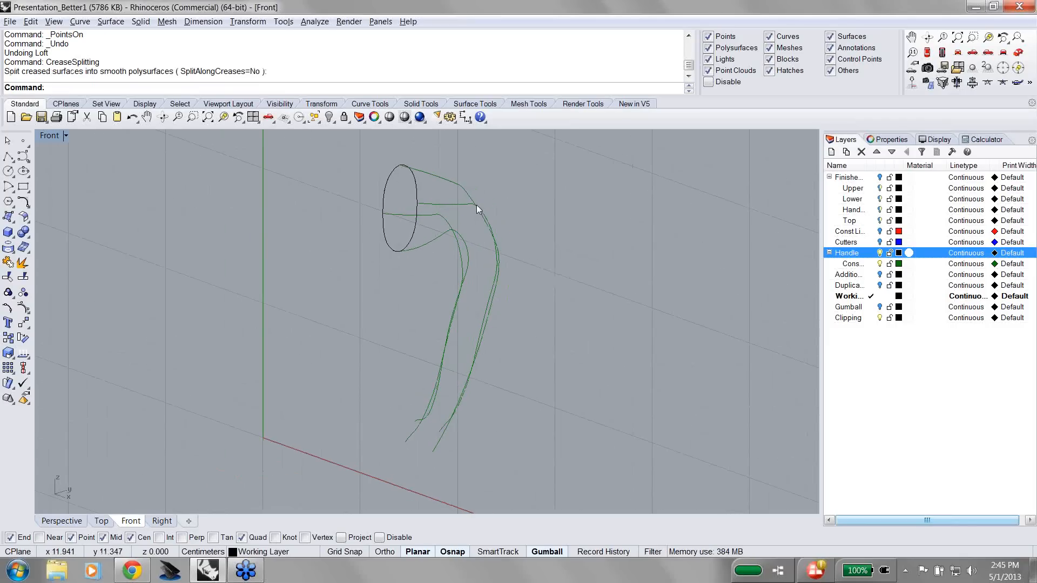
right_click(270, 200)
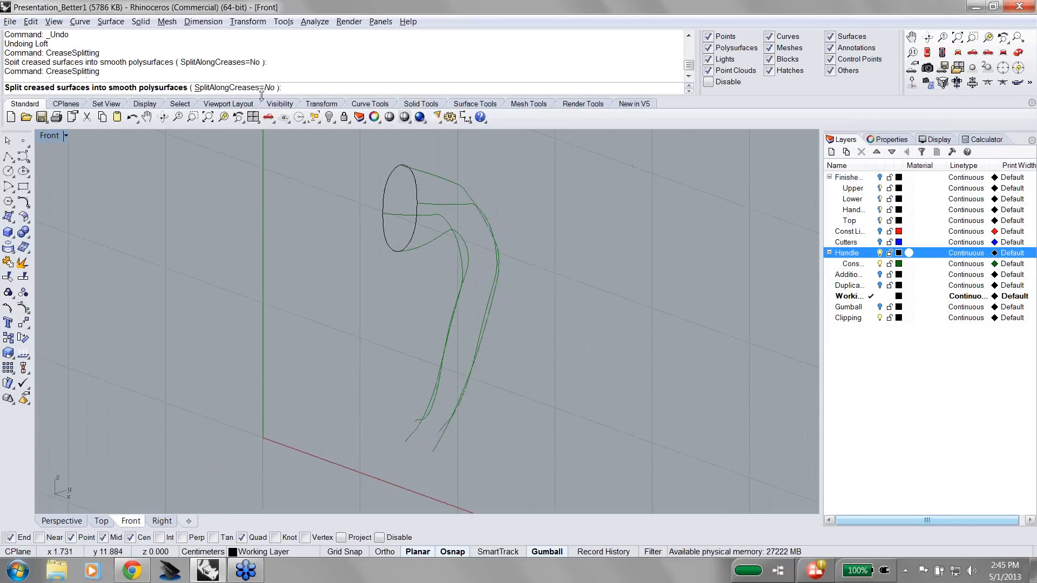
left_click(235, 88)
right_click(289, 181)
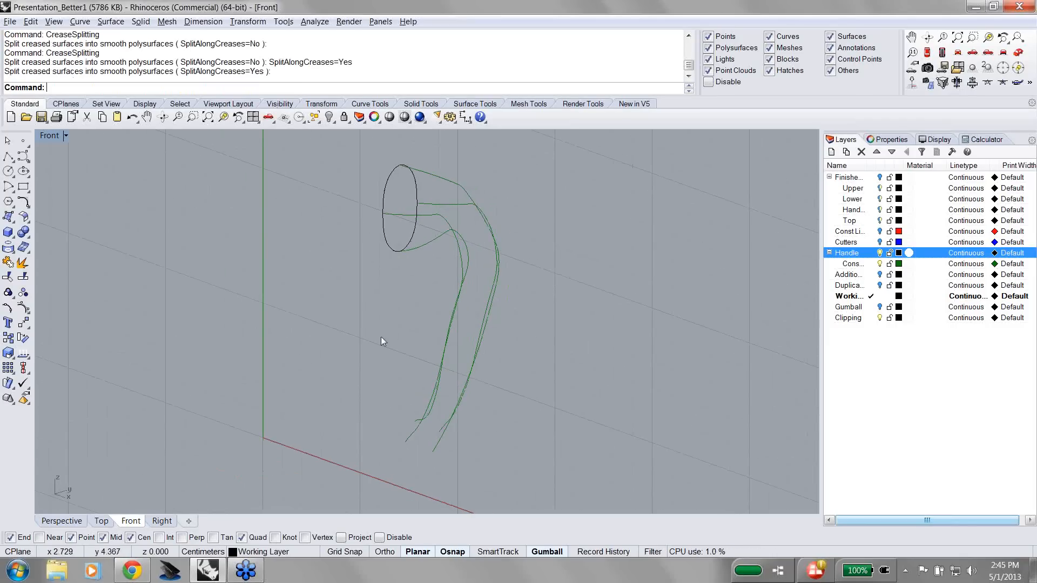
Step: Loft through the four handle curves in order around the ellipse, starting with the inner curve
type("Loft")
key("Return")
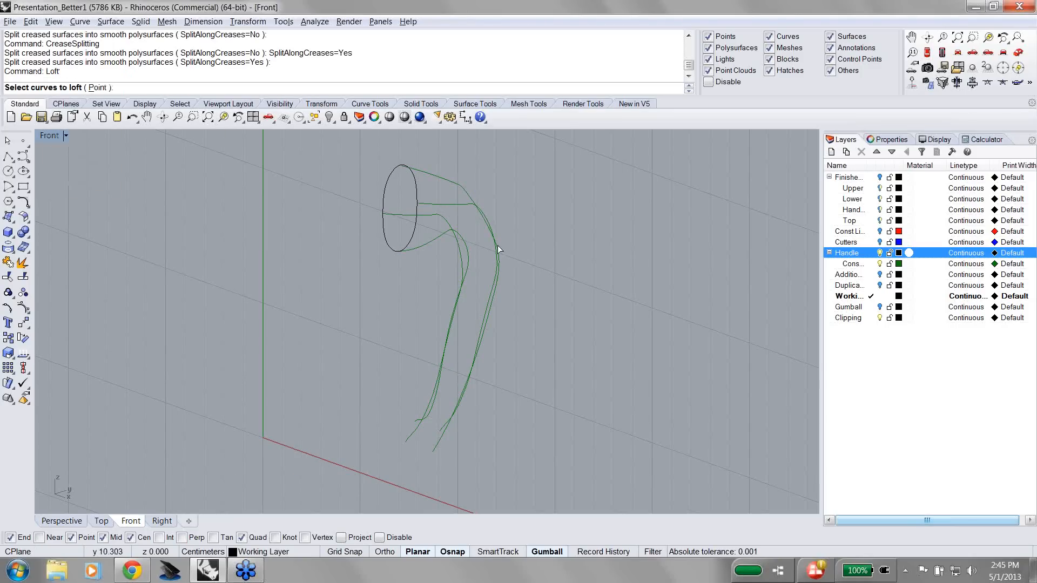
left_click(435, 240)
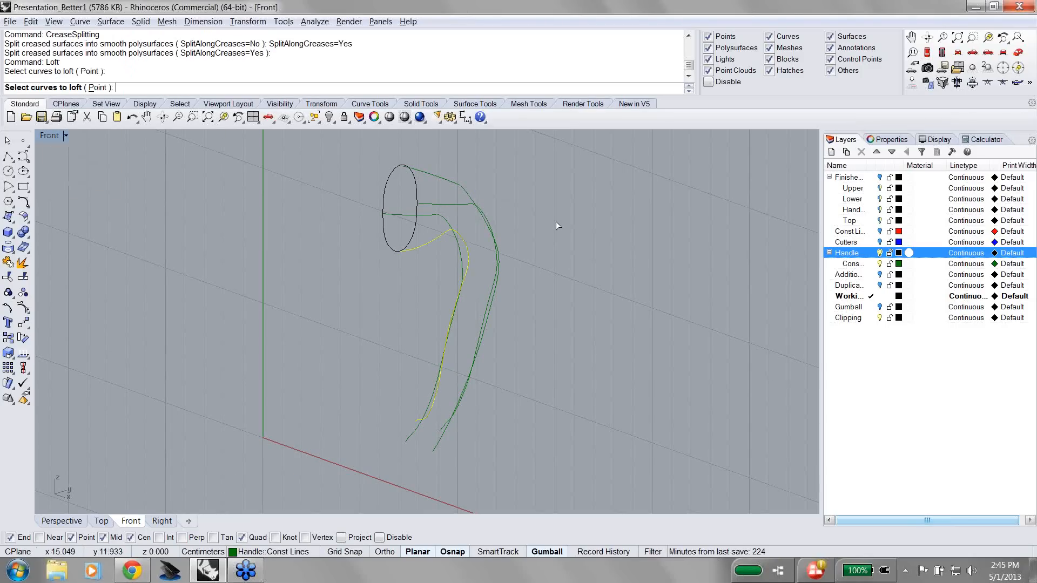
right_click_drag(555, 221, 527, 231, "ctrl+shift")
left_click(437, 212)
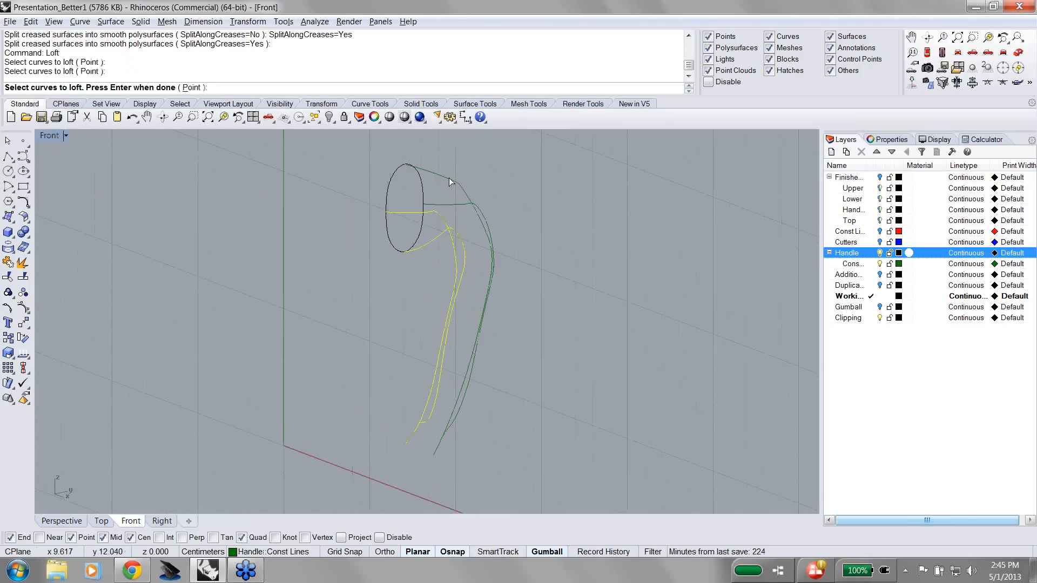
left_click(449, 178)
left_click(471, 204)
right_click(520, 243)
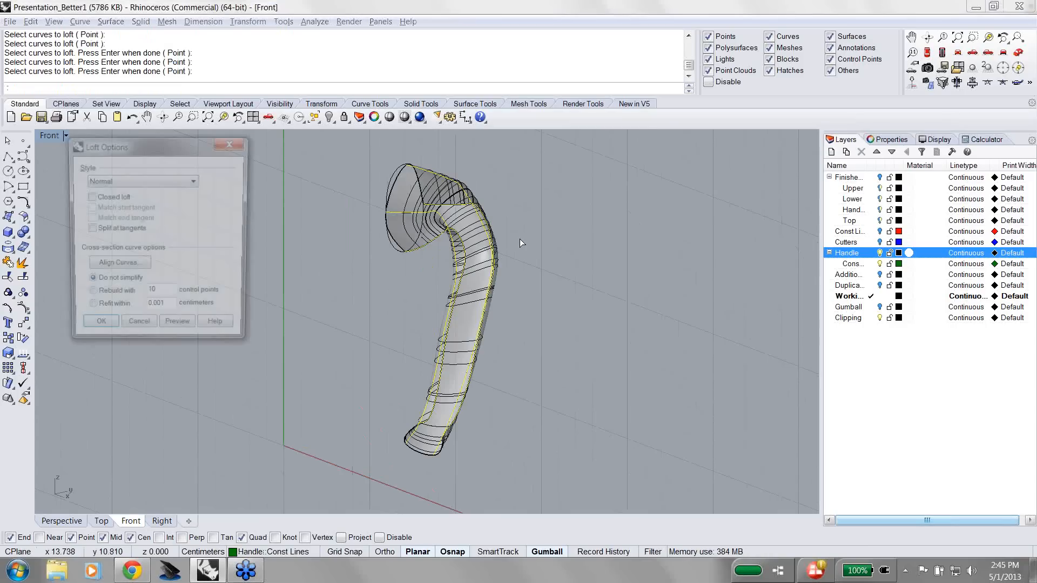
Step: Preview and create the handle as a Normal closed loft without simplifying the curves, with crease splitting enabled
left_click(89, 197)
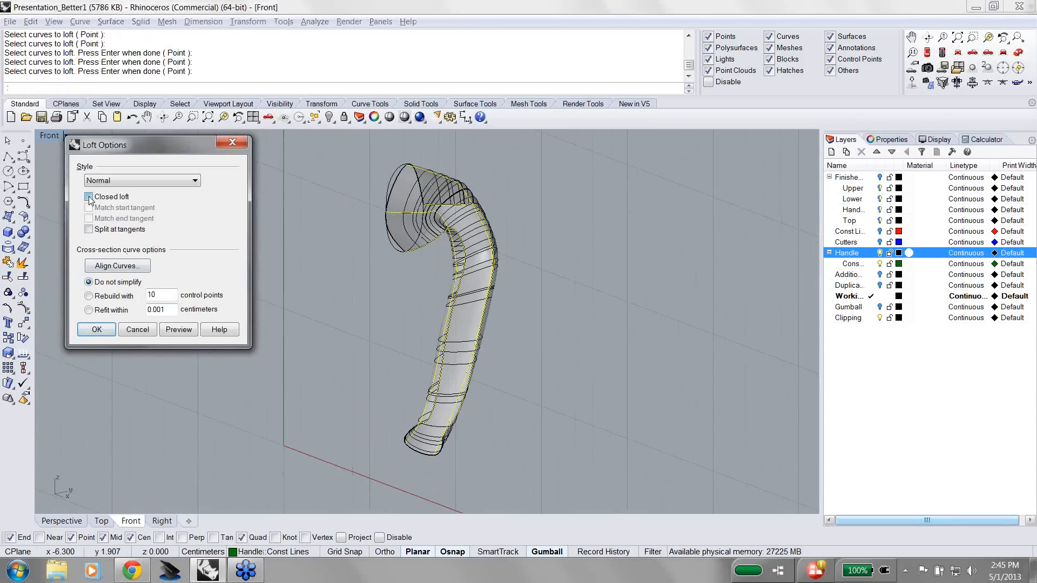
left_click(179, 329)
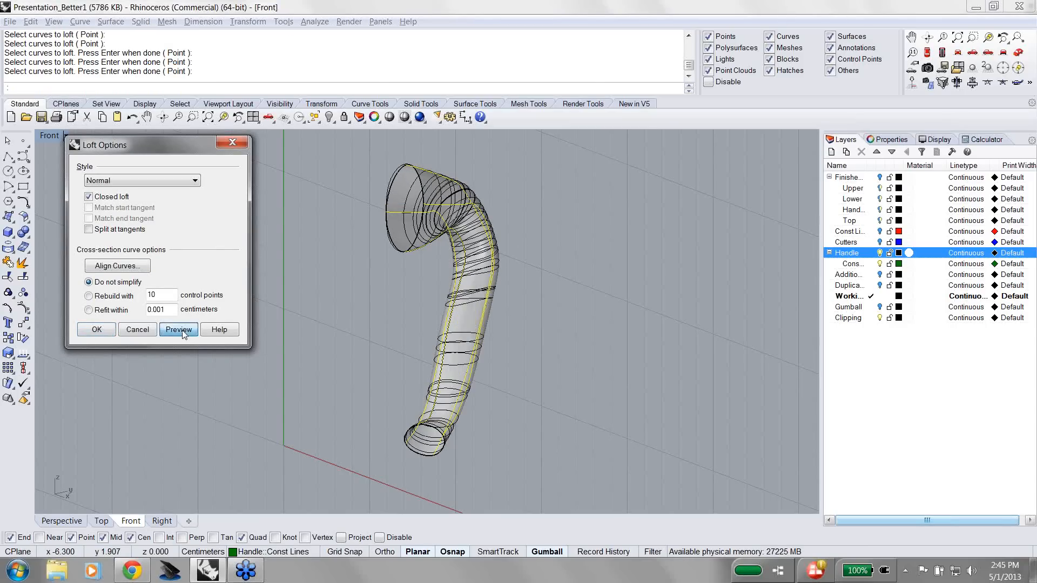
right_click_drag(218, 413, 293, 398, "ctrl+shift")
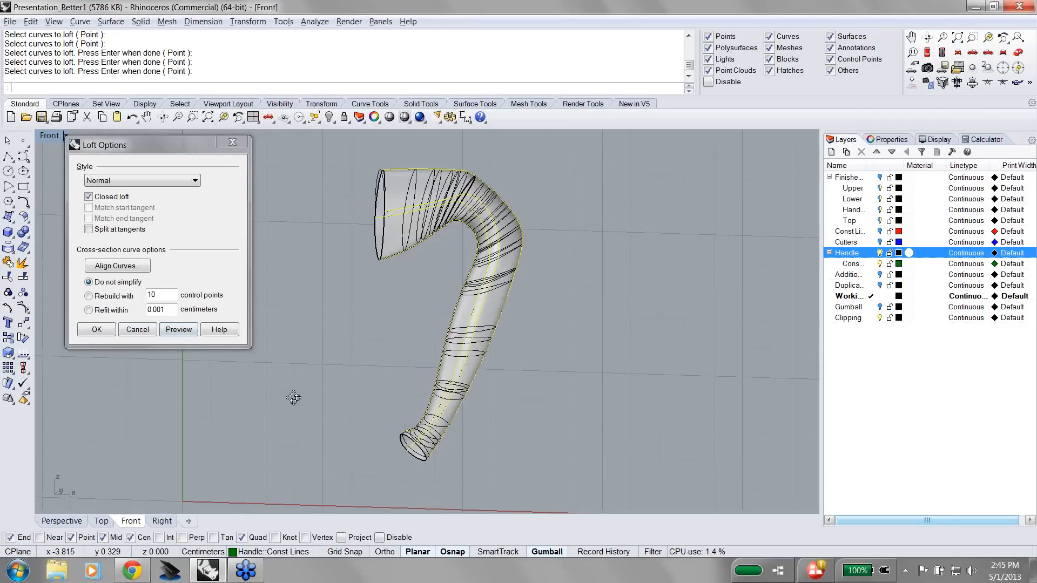
left_click(96, 330)
Step: Try to show the control points of the crease-split handle loft, and undo the loft
left_click(397, 244)
key("F10")
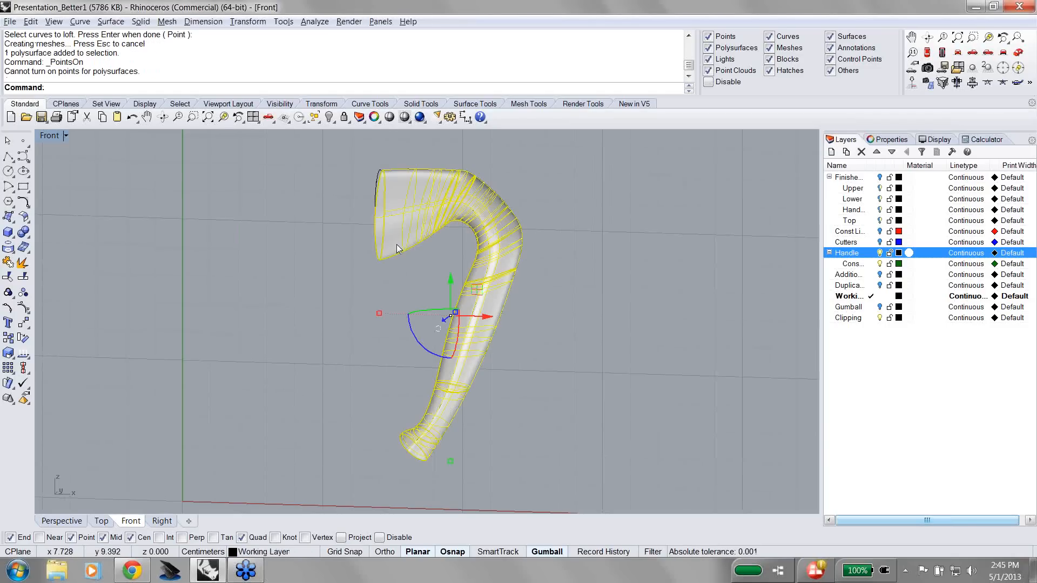
key("F10")
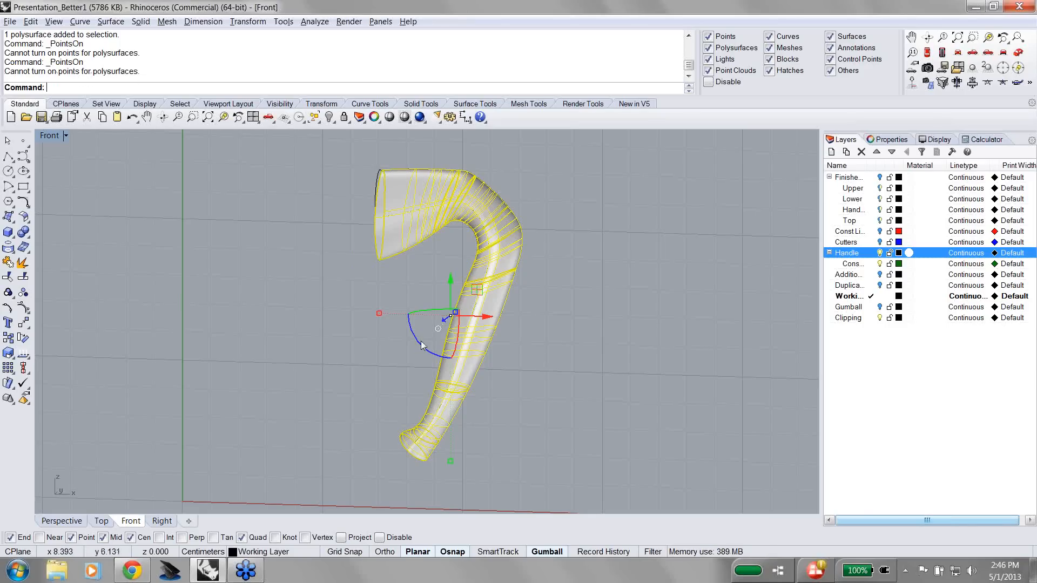
key("ctrl+z")
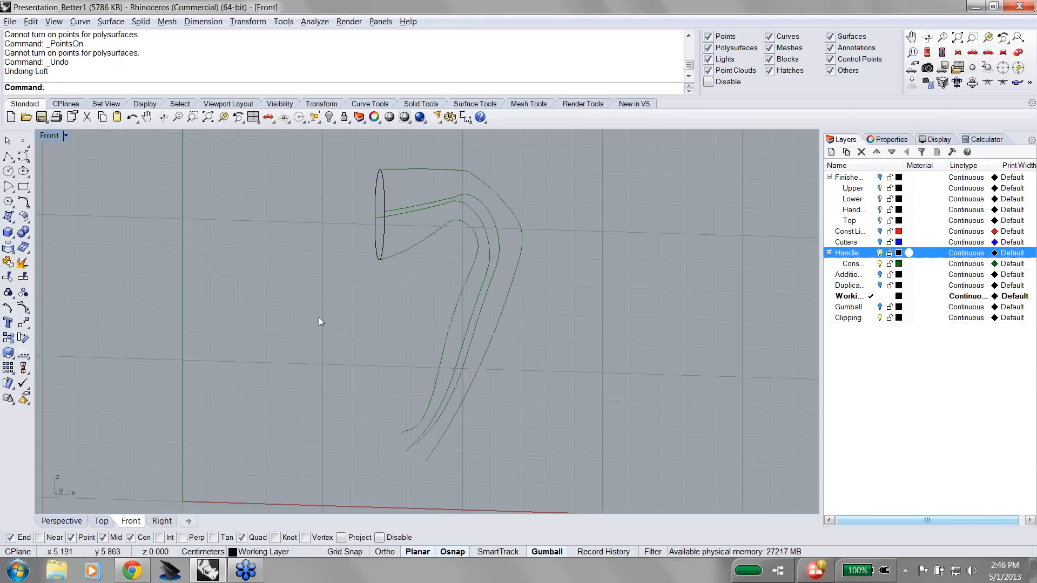
key("F10")
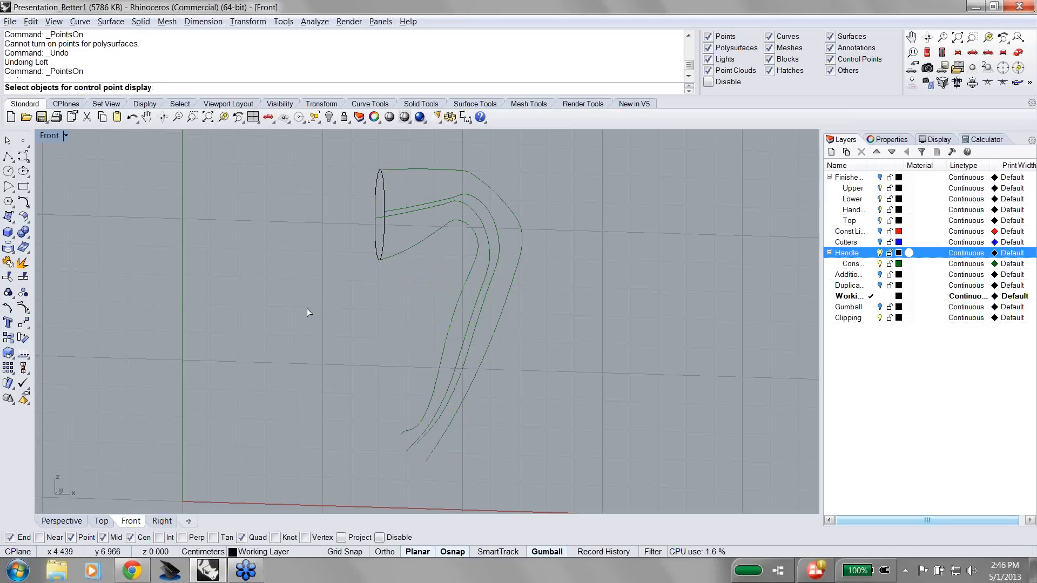
Step: Run CreaseSplitting and set SplitAlongCreases to No
type("CreaseSplitting")
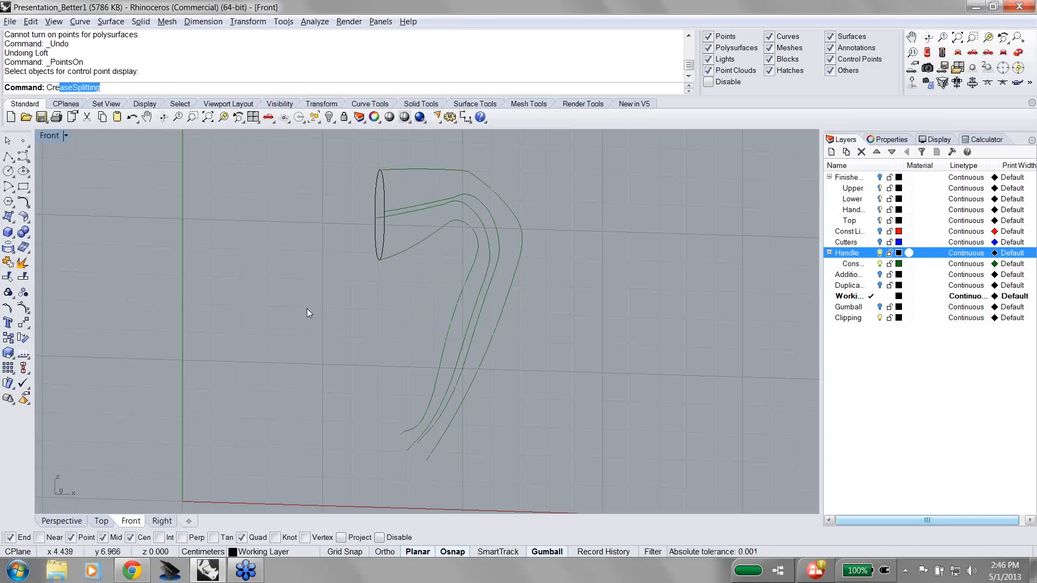
key("Return")
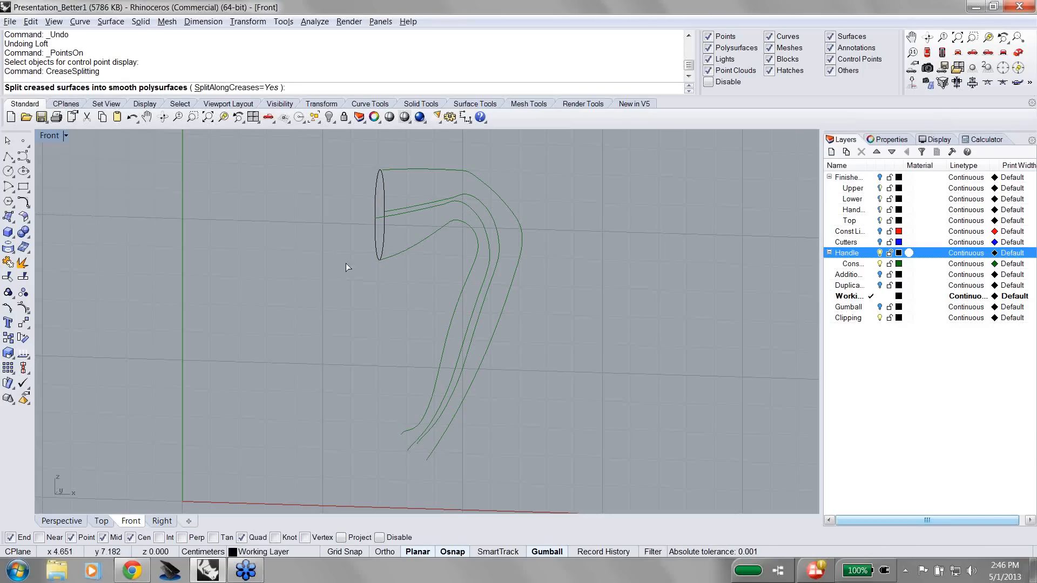
left_click(241, 88)
right_click(315, 250)
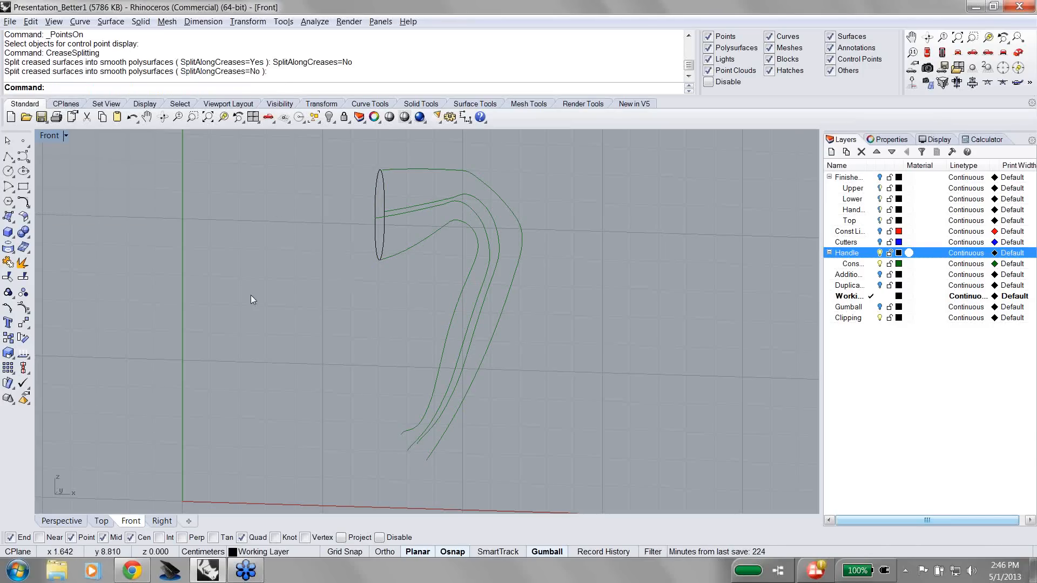
Step: Loft the inner, side, outer and opposite side handle curves into a Normal closed surface without simplifying them
type("Loft")
key("Return")
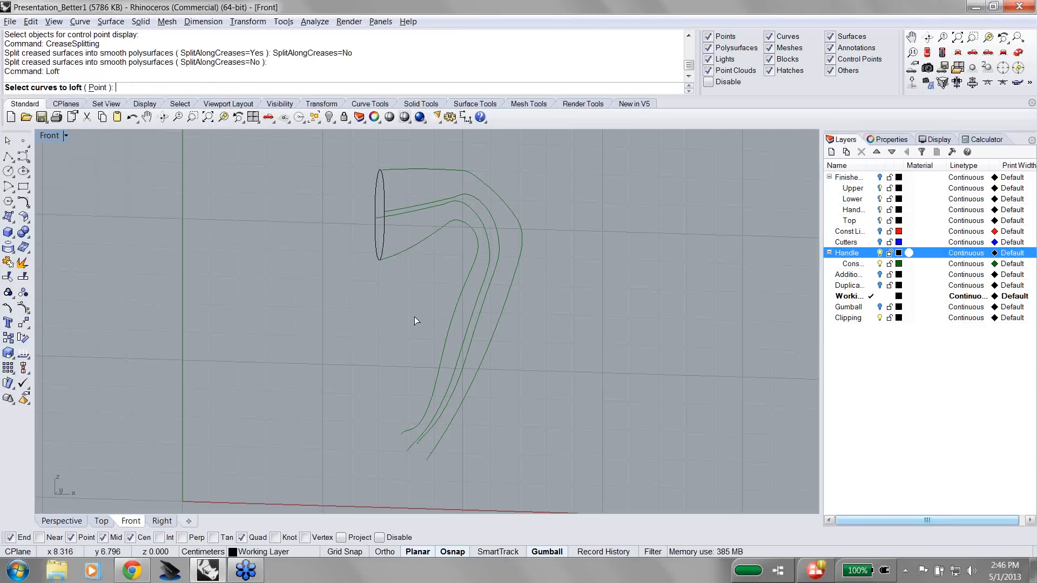
right_click_drag(414, 316, 360, 326, "ctrl+shift")
left_click(420, 245)
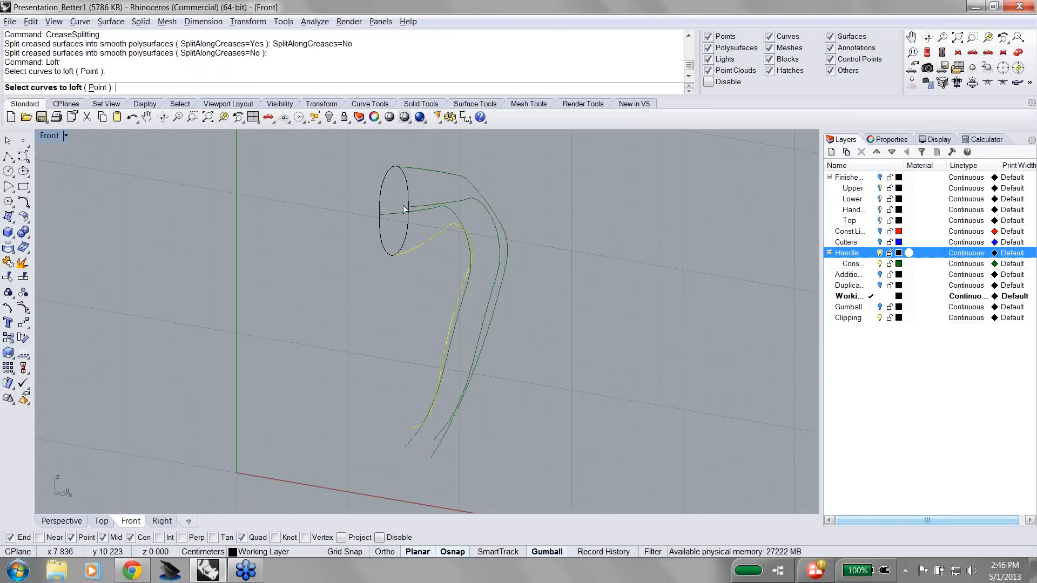
left_click(405, 210)
left_click(423, 168)
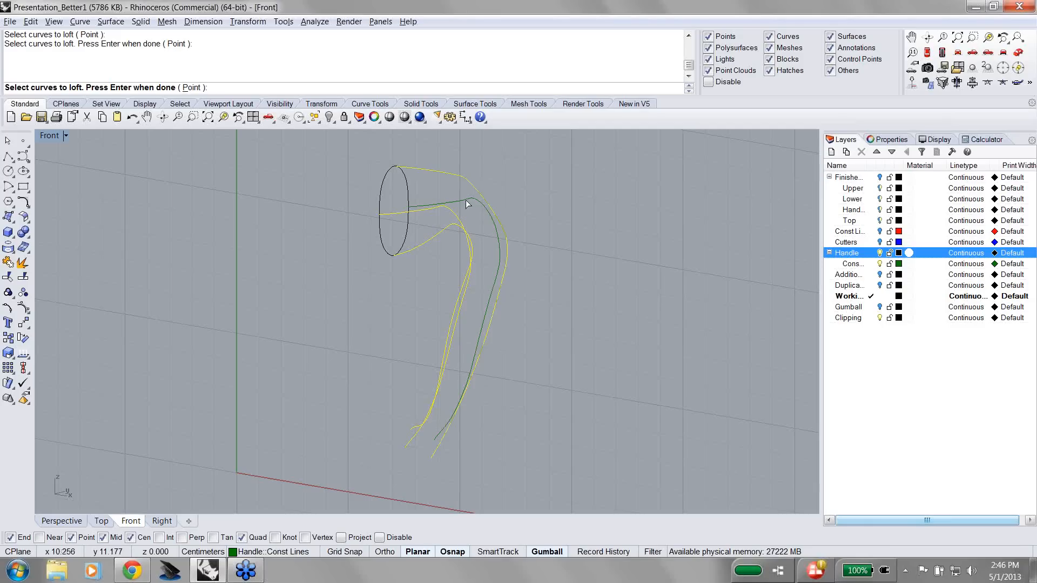
left_click(467, 203)
key("Return")
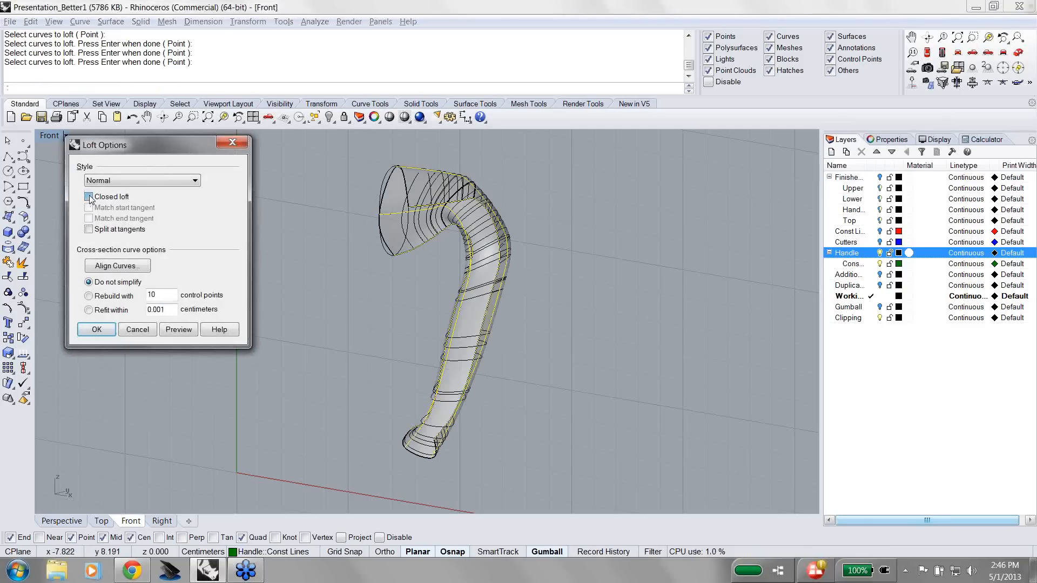
left_click(88, 197)
left_click(96, 330)
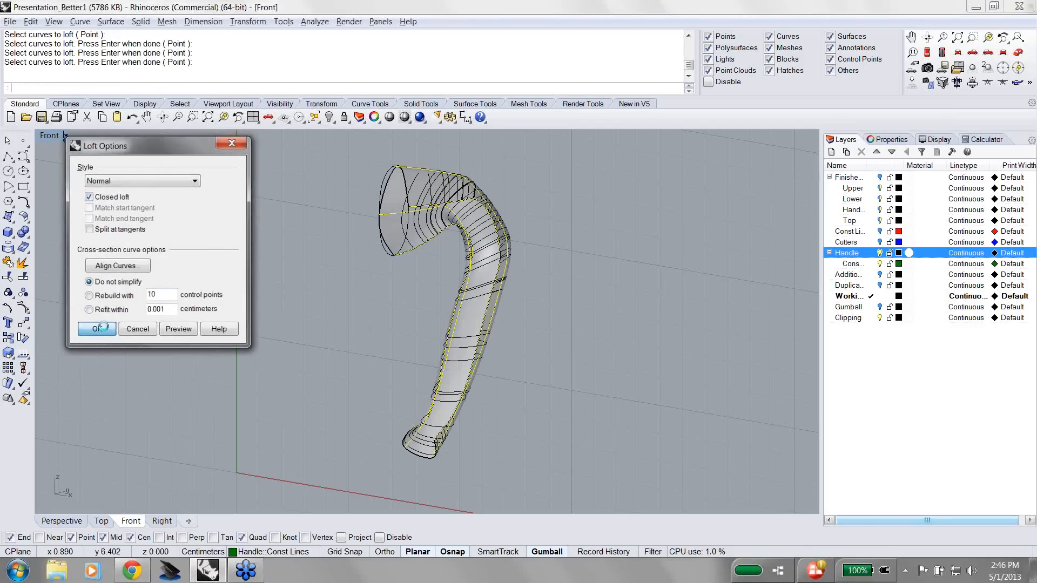
Step: Rebuild the handle surface with 10 points and degree 3 in both U and V, and show its control points
left_click(475, 316)
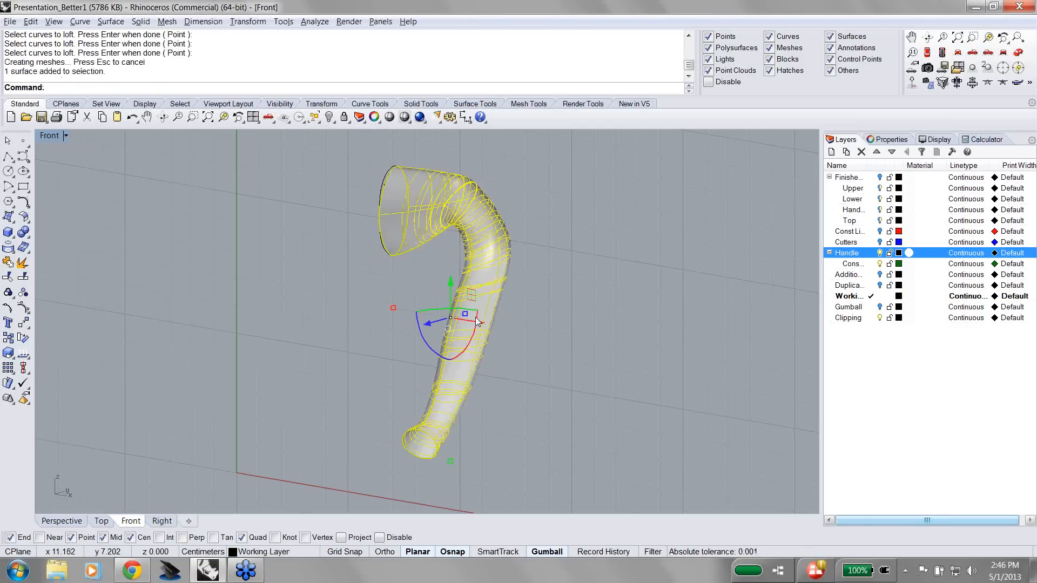
type("Rebu")
key("Return")
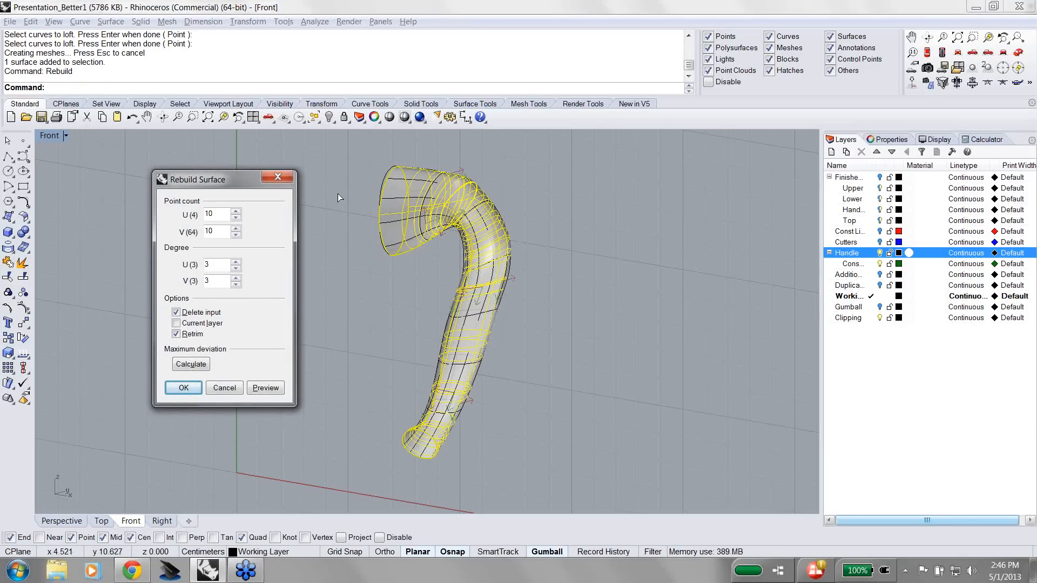
left_click(184, 388)
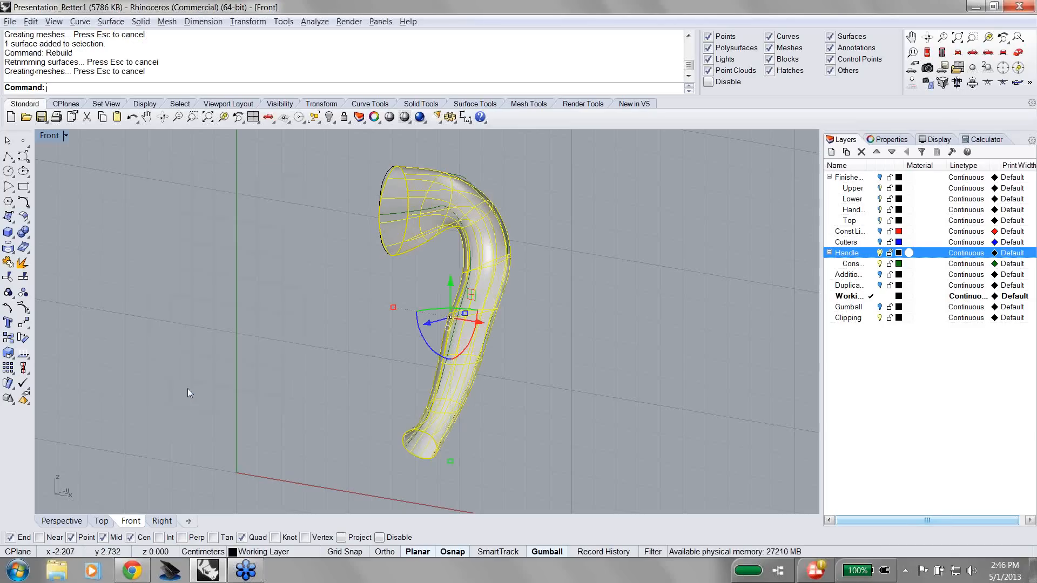
key("F10")
right_click_drag(342, 328, 423, 310, "ctrl+shift")
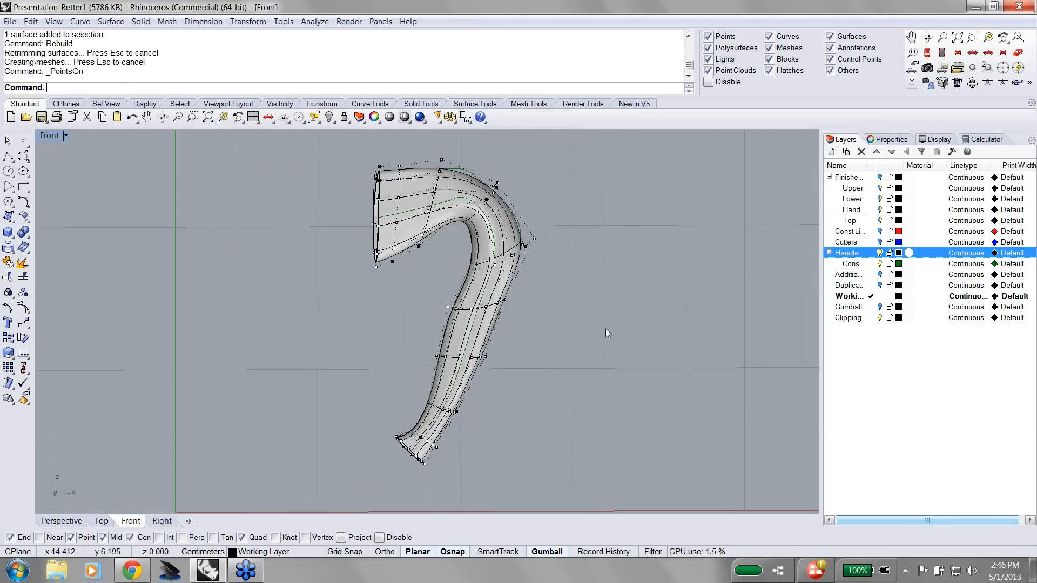
right_click_drag(276, 318, 275, 346, "ctrl+shift")
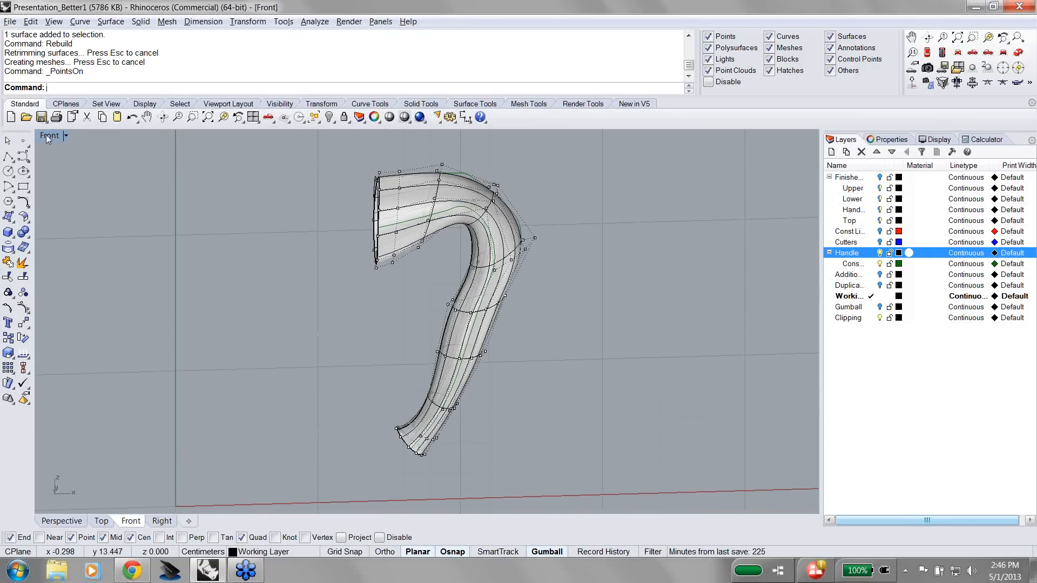
Step: In the Right view, select the ring of control points just above the handle's lower end with SelU and scale it narrower across the width
double_click(49, 136)
left_click(436, 329)
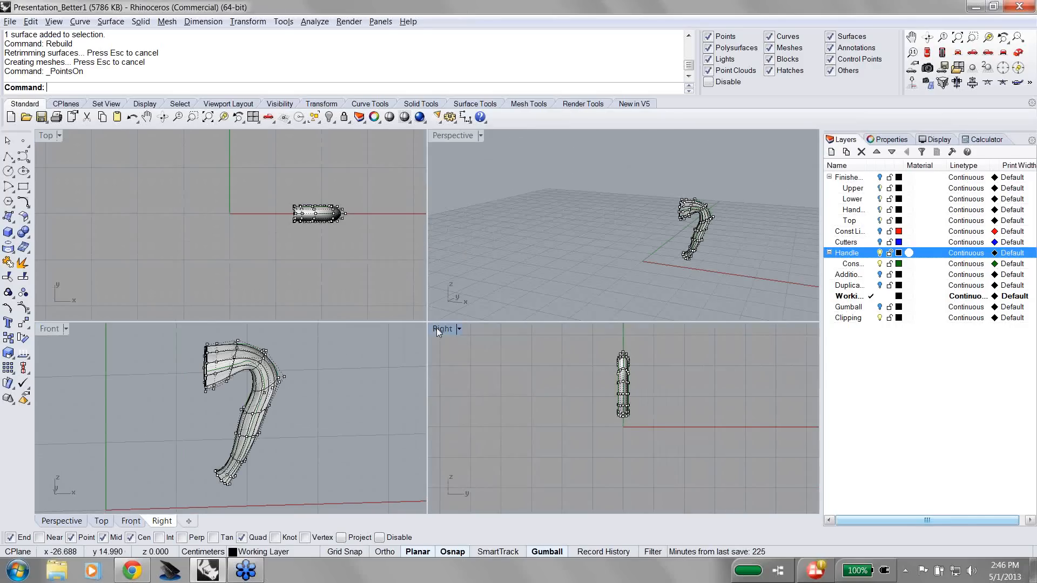
double_click(436, 328)
scroll(457, 319, "up", 3)
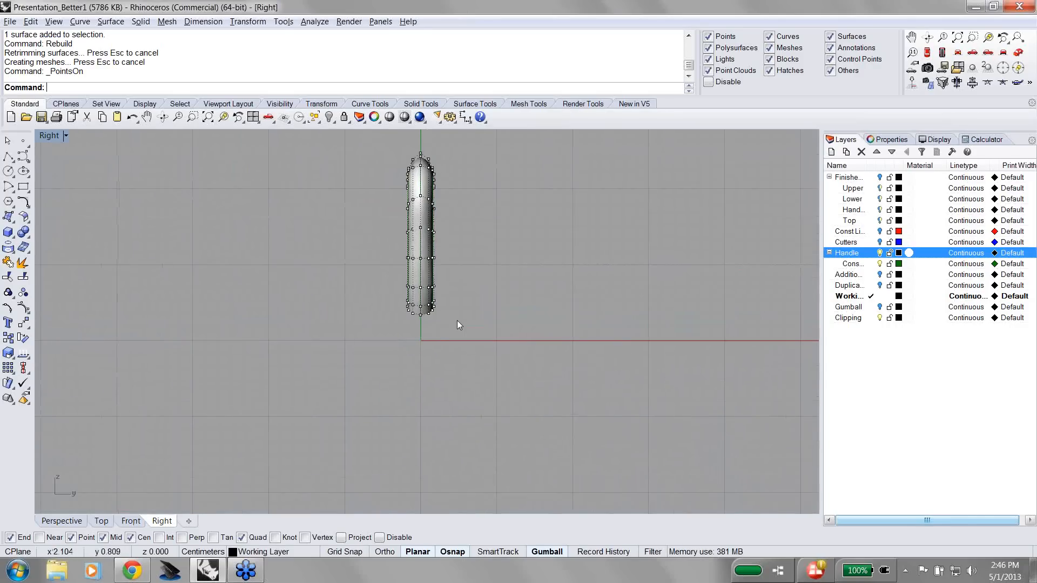
right_click_drag(485, 239, 493, 339)
scroll(494, 340, "up", 3)
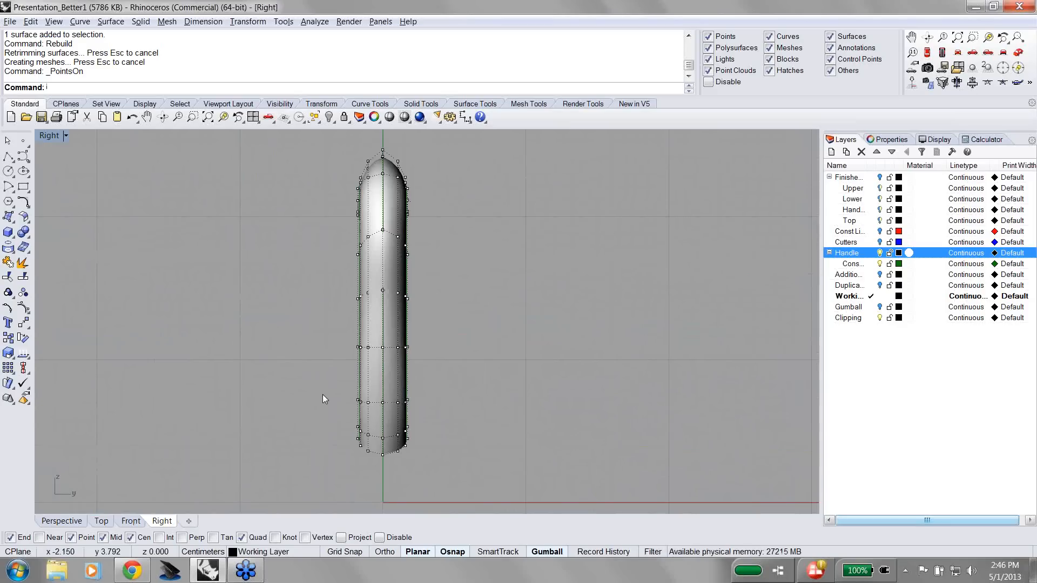
right_click_drag(322, 394, 366, 400, "ctrl+shift")
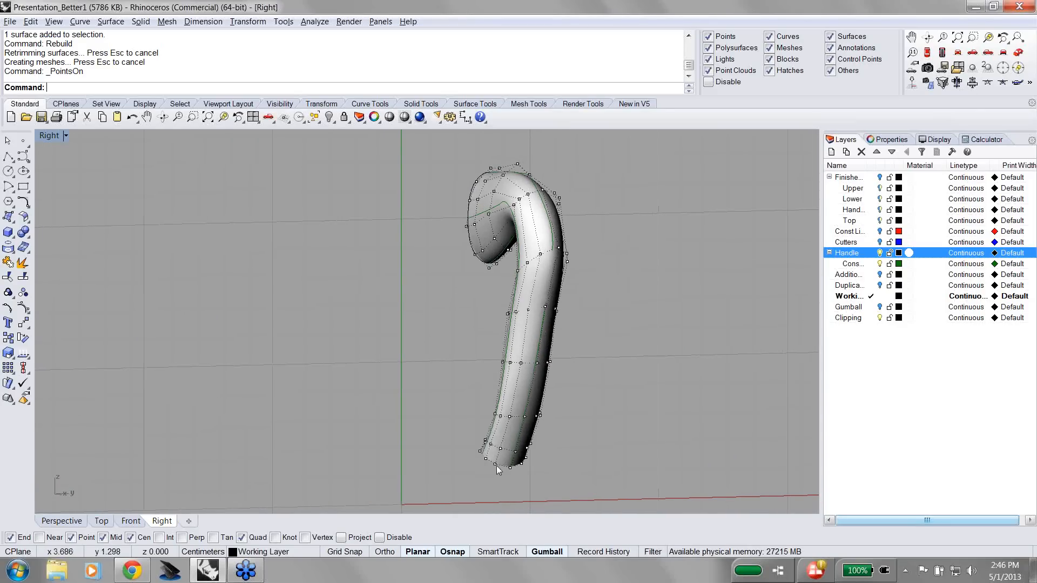
left_click(538, 417)
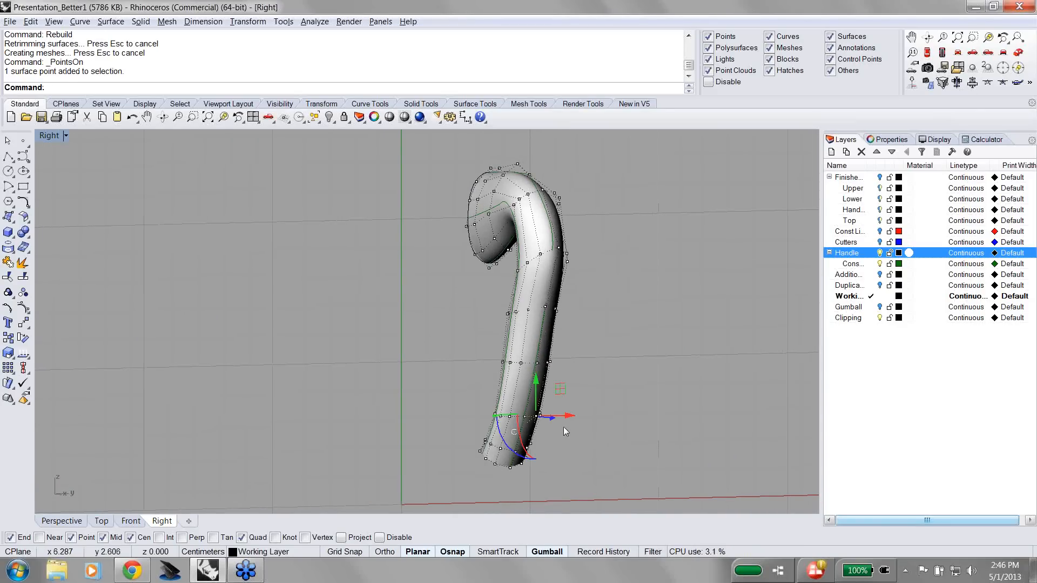
type("SelU")
key("Return")
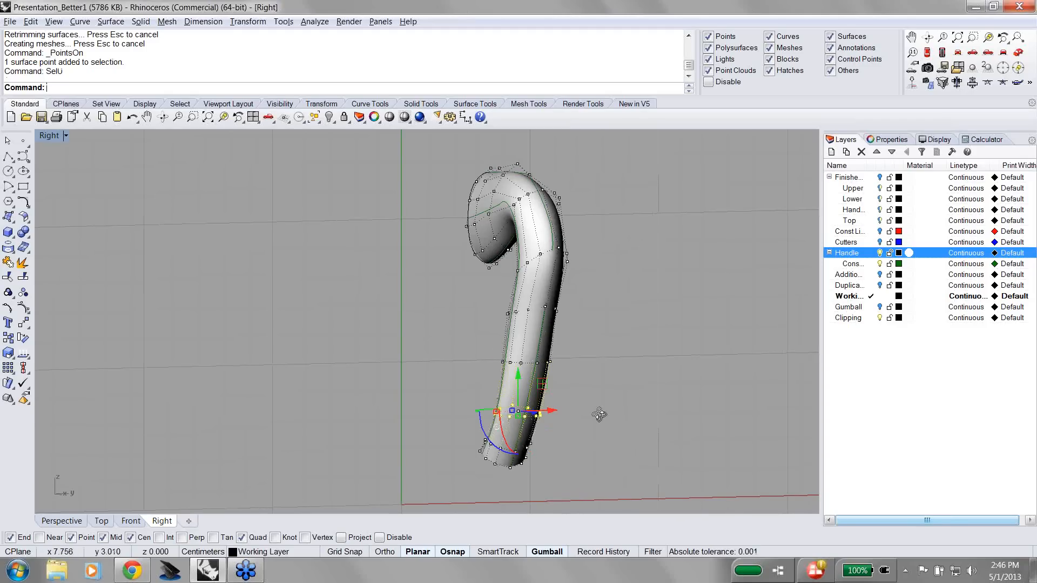
right_click_drag(599, 414, 570, 417, "ctrl+shift")
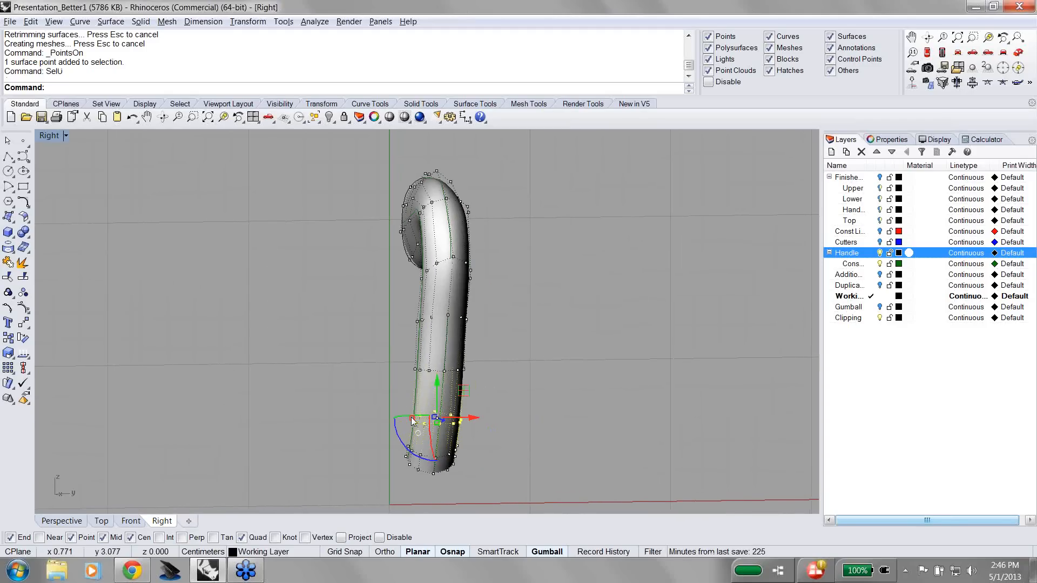
left_click_drag(412, 421, 421, 421)
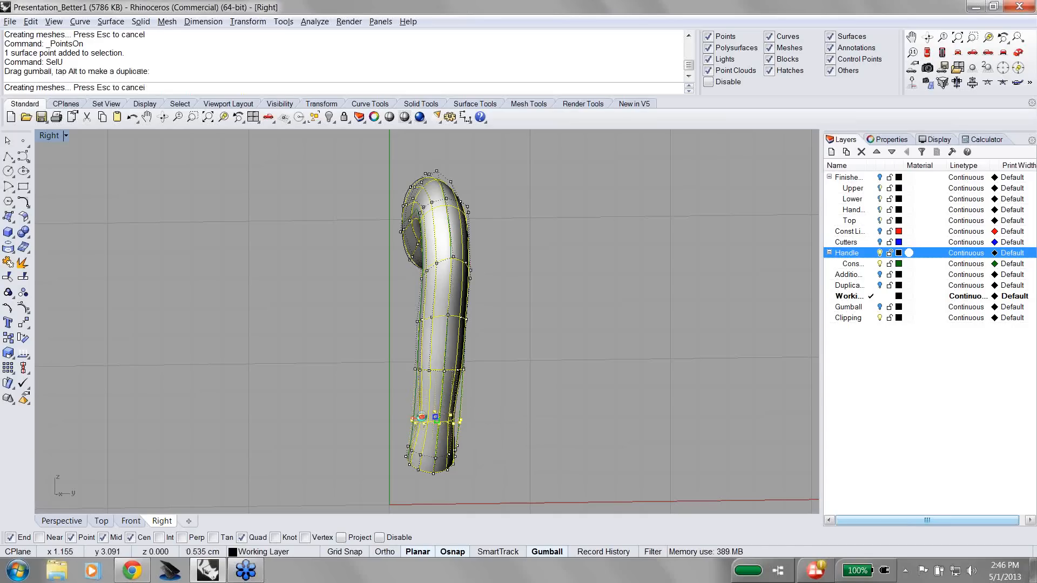
Step: Clear the selection that caught the construction curves and exclude curves from the selection filter
left_click_drag(497, 385, 396, 367)
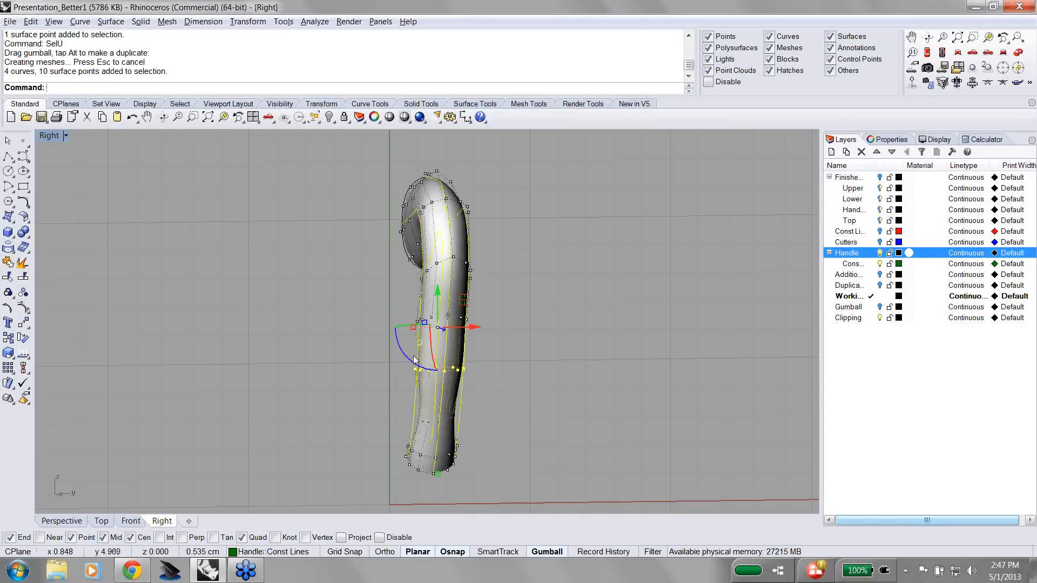
left_click(506, 401)
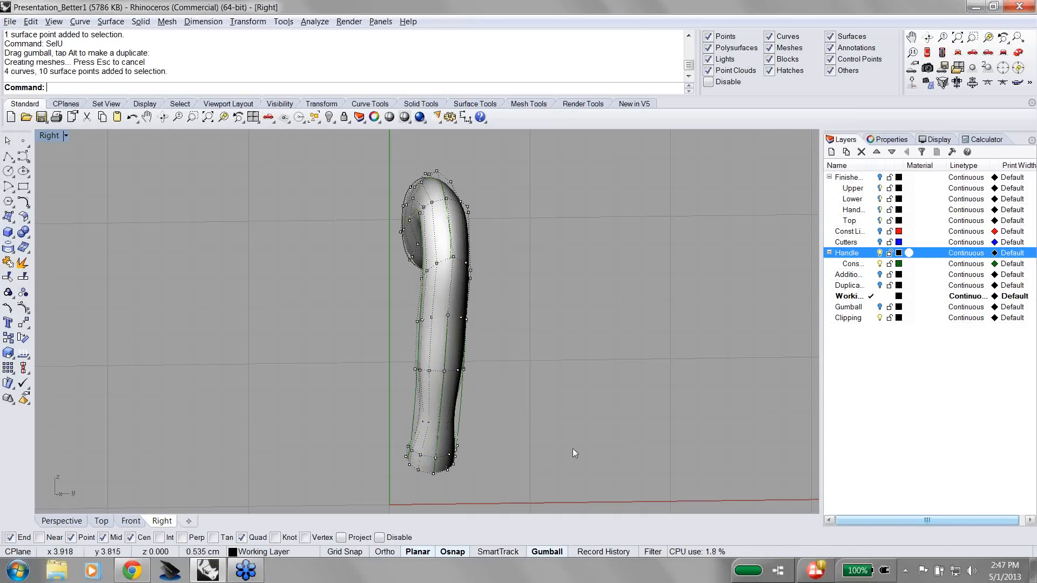
left_click(769, 36)
Step: Scale the next three rows of control points up the handle's grip narrower across the width, and clear the selection
left_click_drag(493, 384, 423, 366)
left_click_drag(518, 330, 429, 316)
left_click_drag(558, 296, 420, 271)
left_click(453, 257)
key("Escape")
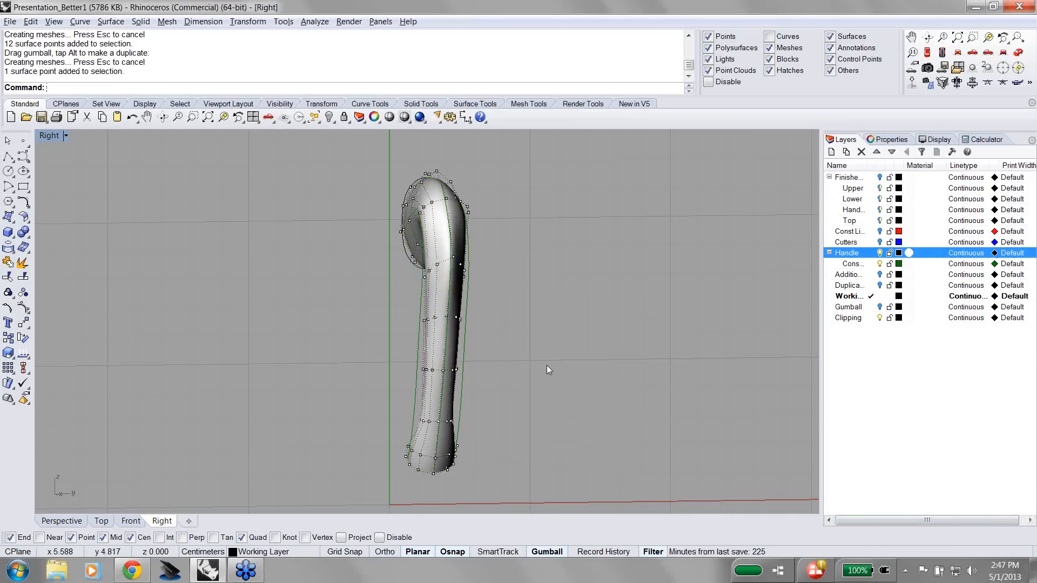
Step: Undo the last control-point drag on the upper part of the handle's grip
right_click_drag(547, 366, 443, 361, "ctrl+shift")
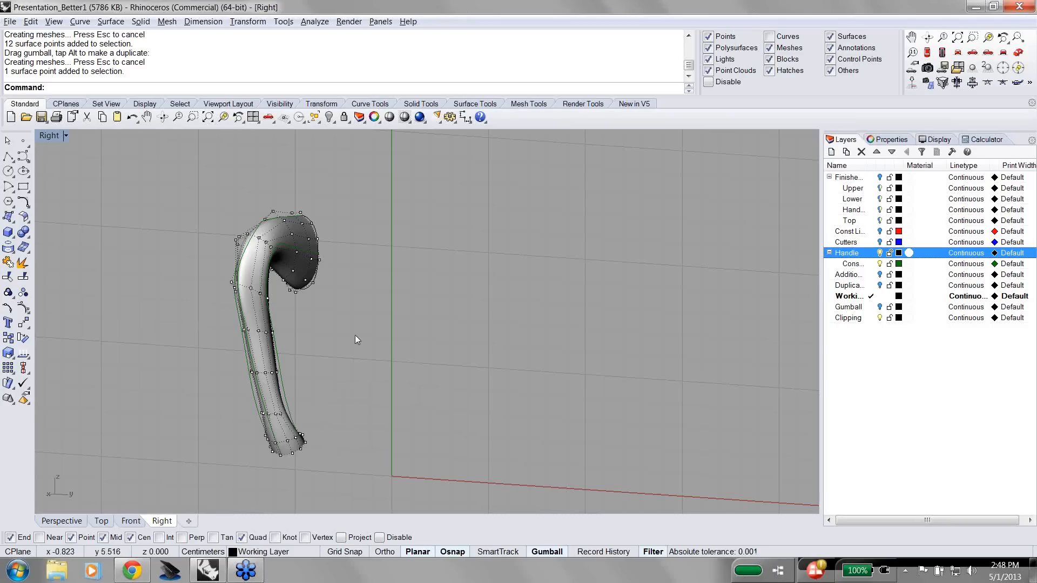
key("ctrl+z")
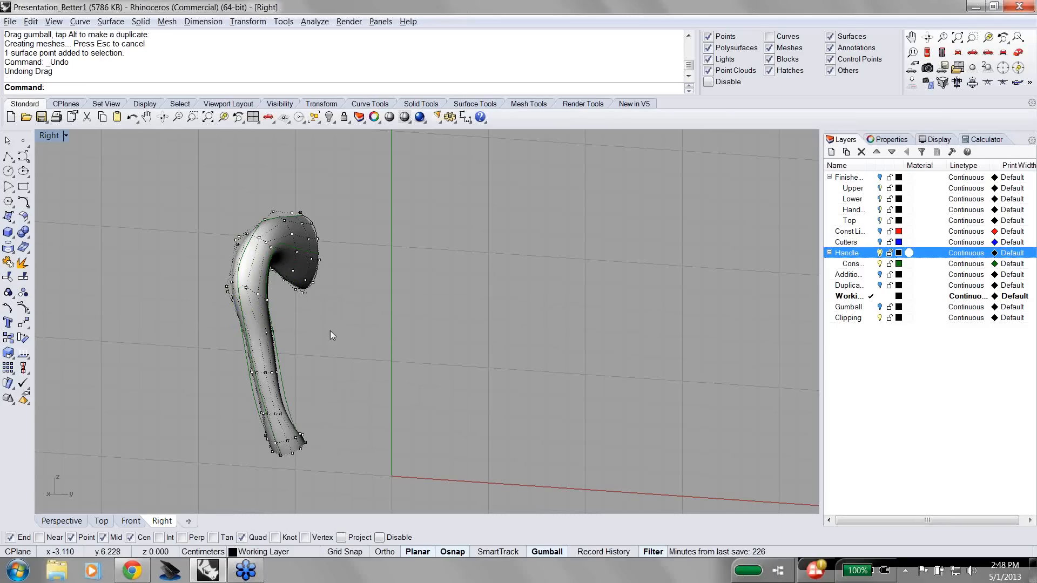
right_click_drag(323, 332, 469, 325, "ctrl+shift")
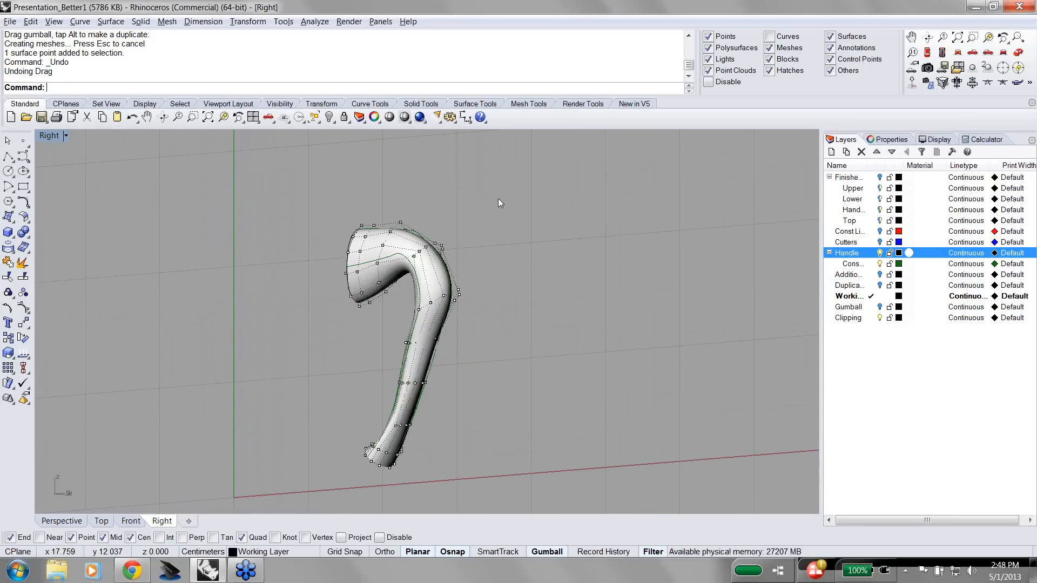
Step: Examine the narrowed handle and its control-point rows from the back and from both sides
scroll(498, 199, "down", 2)
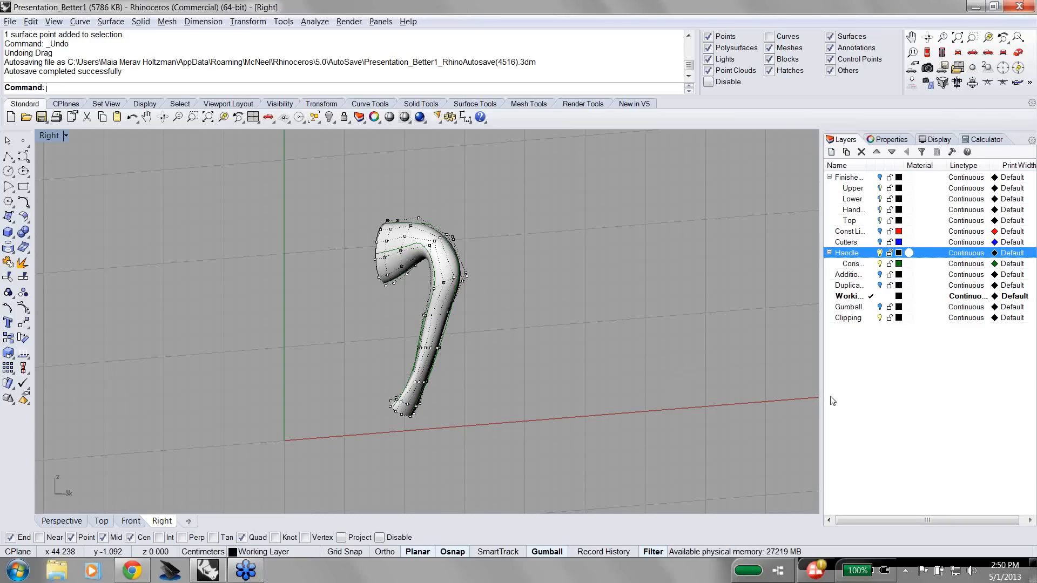
left_click_drag(821, 373, 821, 373)
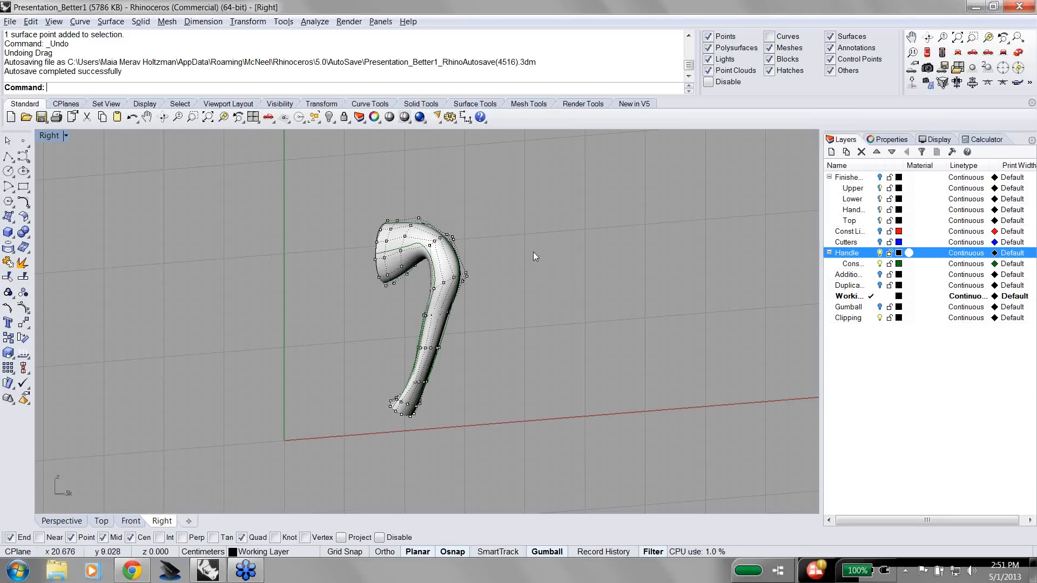
right_click_drag(526, 236, 584, 254, "ctrl+shift")
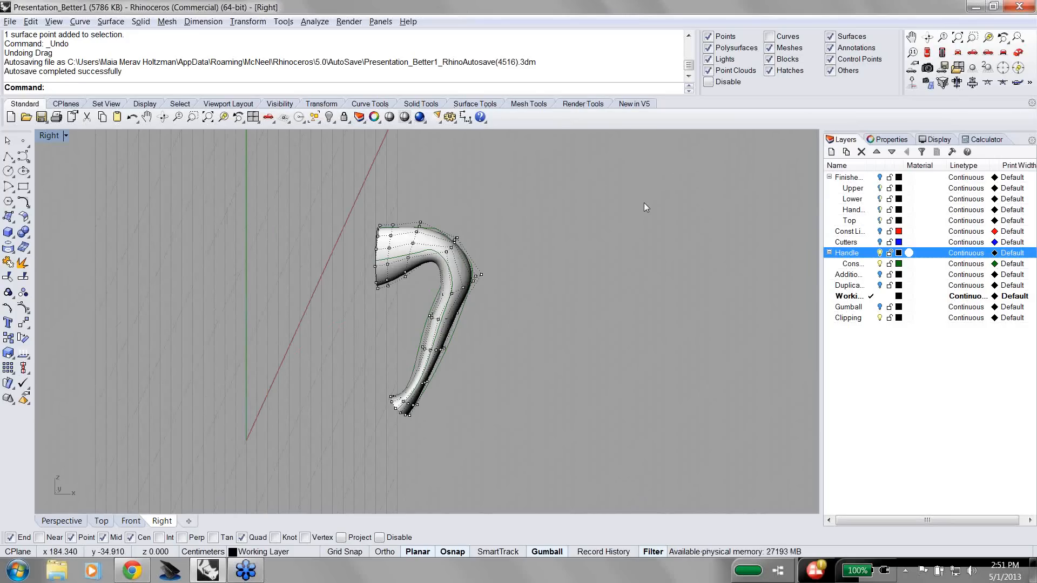
right_click_drag(608, 251, 460, 248, "ctrl+shift")
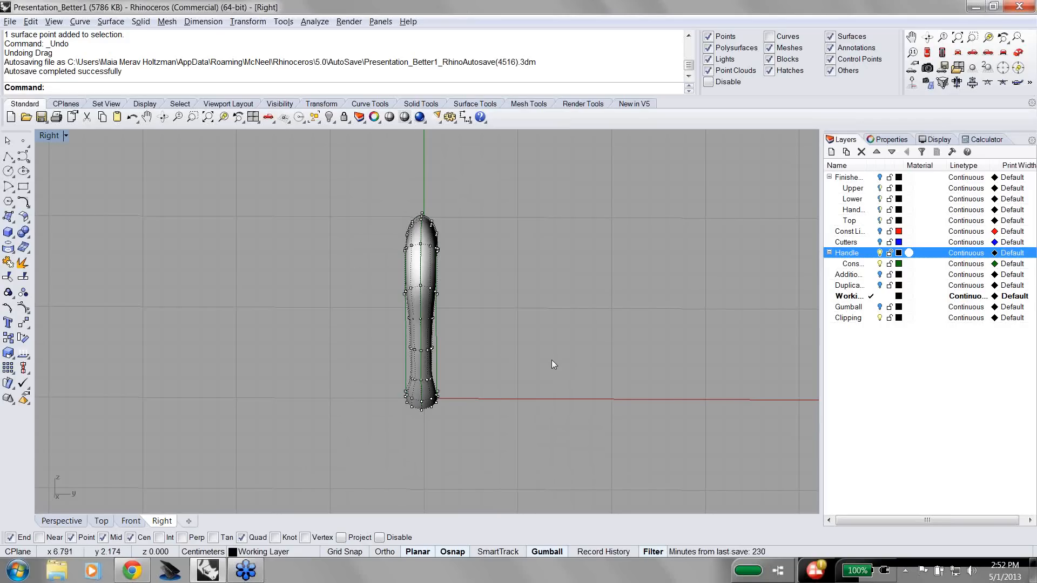
mouse_move(550, 360)
right_mouse_down("ctrl+shift")
mouse_move(493, 357)
mouse_move(532, 356)
right_mouse_up("ctrl+shift")
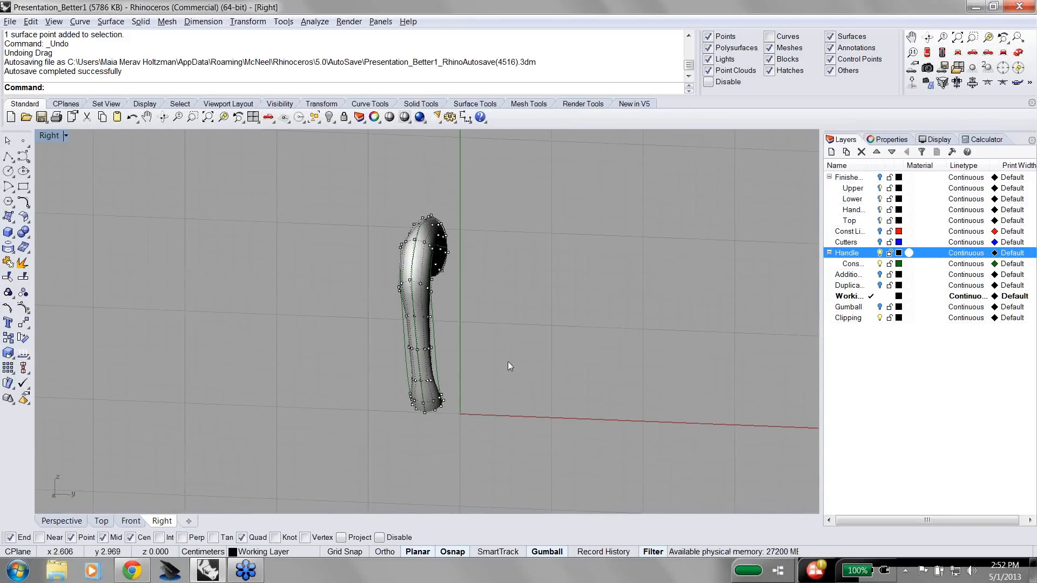
right_click_drag(507, 361, 617, 374, "ctrl+shift")
right_click_drag(594, 367, 642, 374, "ctrl+shift")
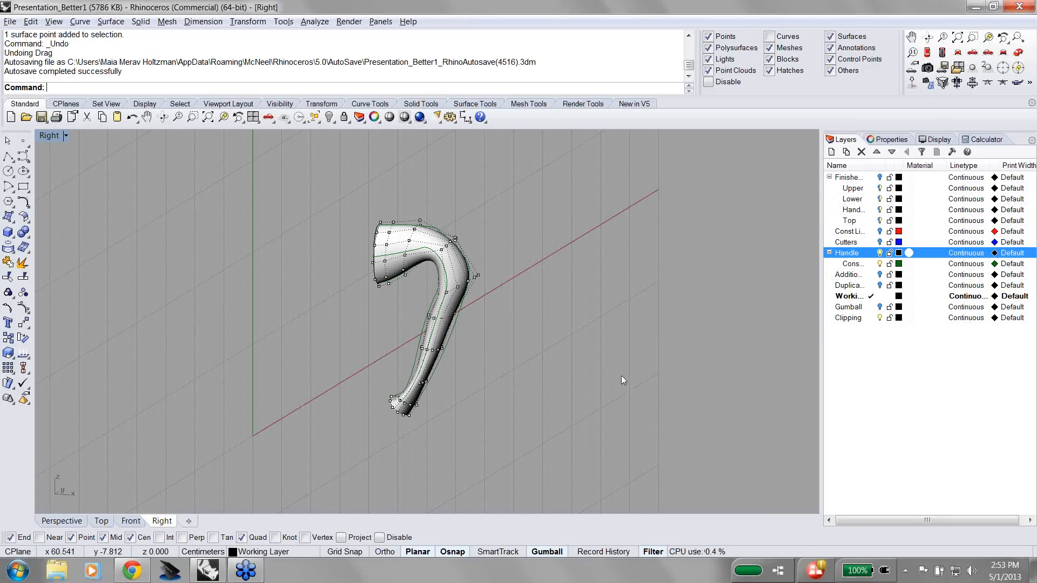
right_click_drag(587, 358, 490, 348, "ctrl+shift")
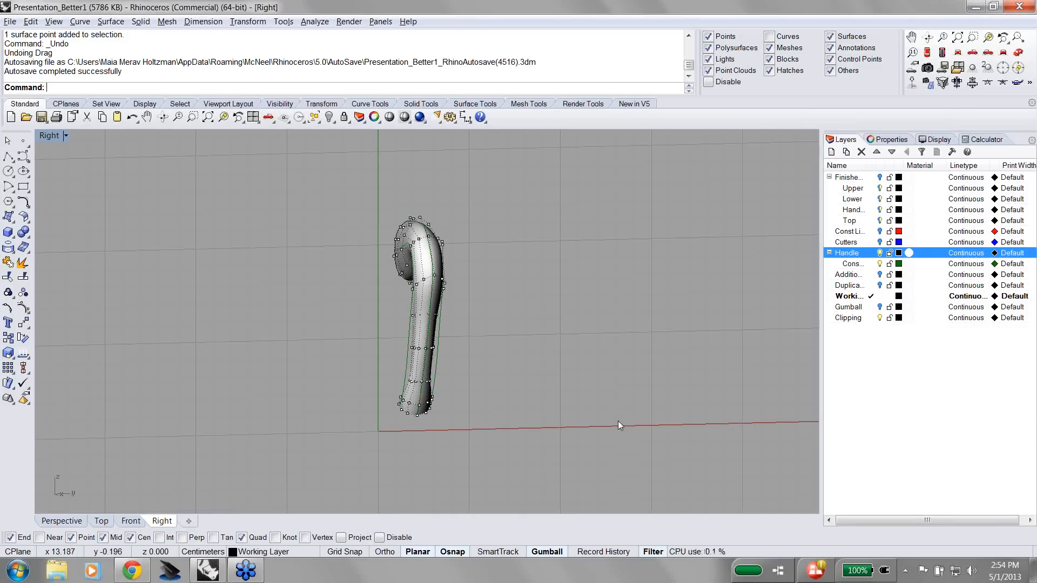
right_click_drag(611, 407, 470, 280, "ctrl+shift")
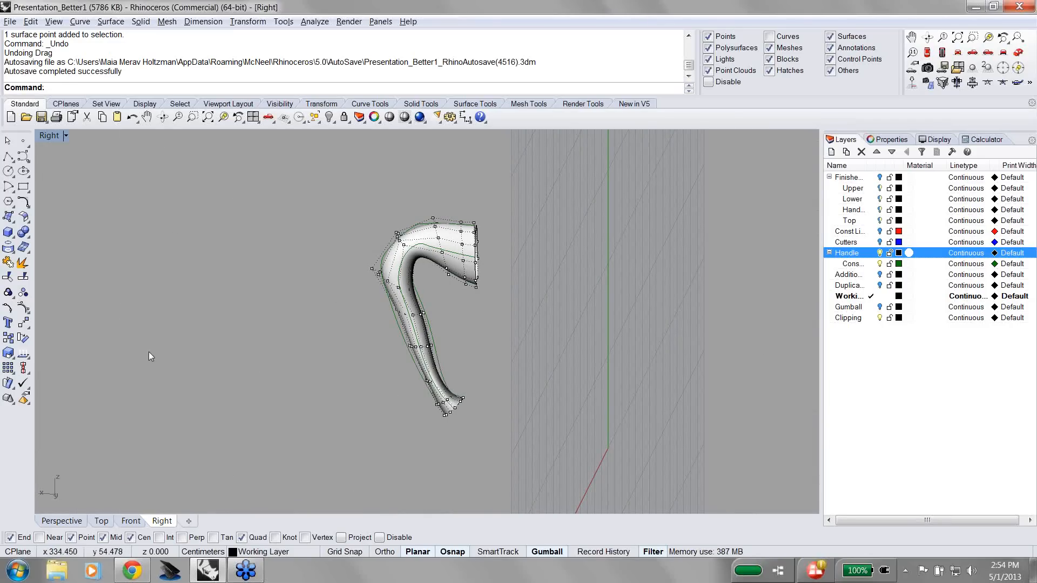
Step: Insert a knot in the U direction of the handle surface at its upper bend to add a row of control points
right_click_drag(312, 315, 412, 244, "ctrl+shift")
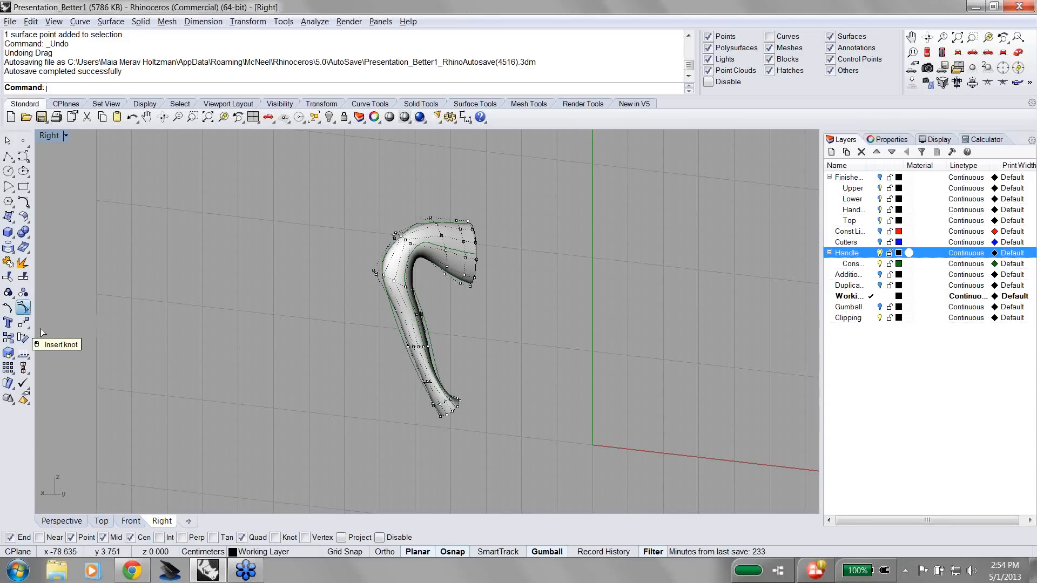
left_click(23, 308)
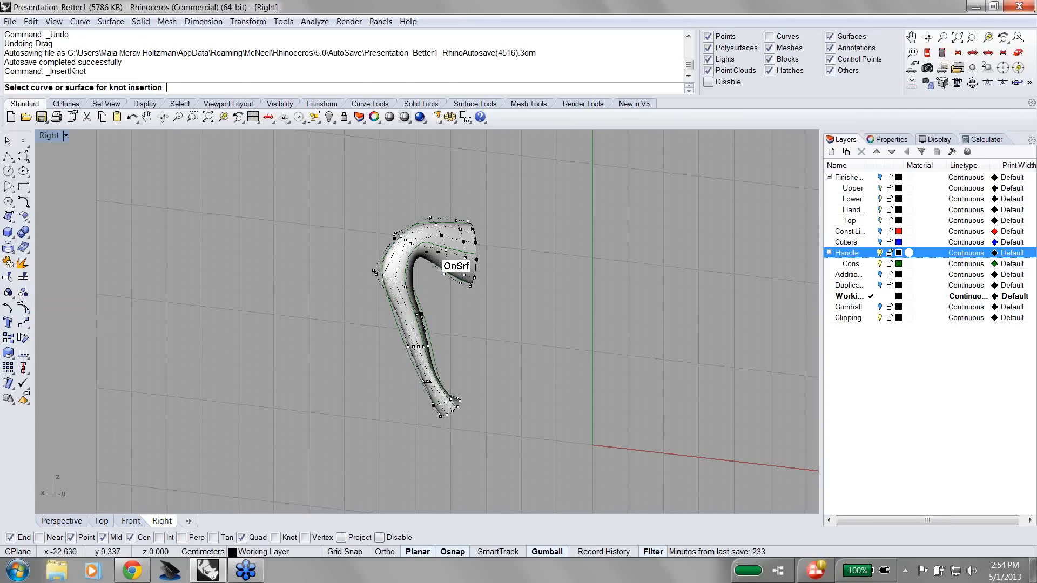
left_click(440, 260)
scroll(424, 248, "up", 1)
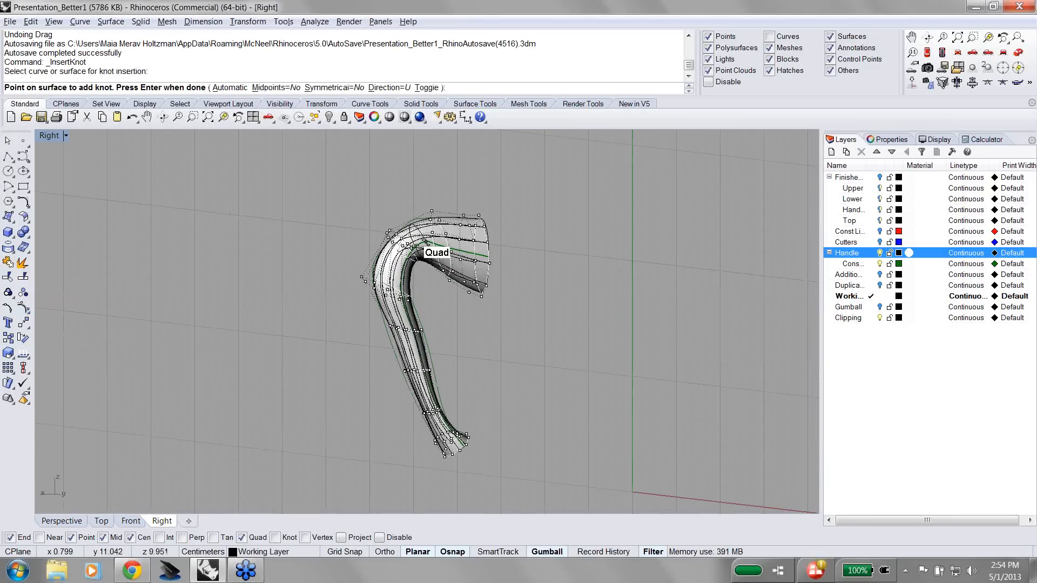
scroll(414, 238, "up", 3)
left_click(414, 236)
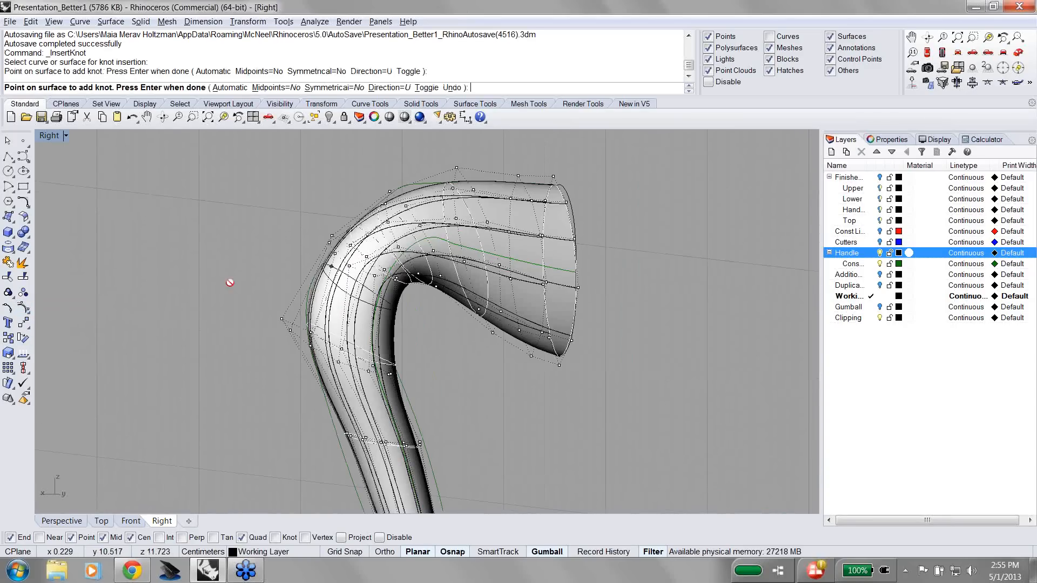
key("Return")
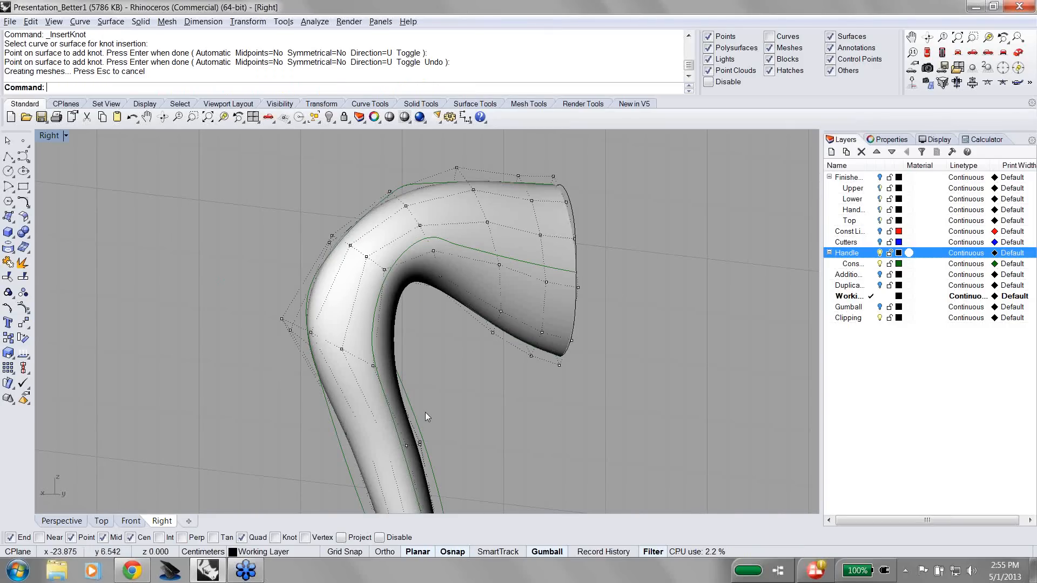
right_click_drag(426, 413, 372, 413, "ctrl+shift")
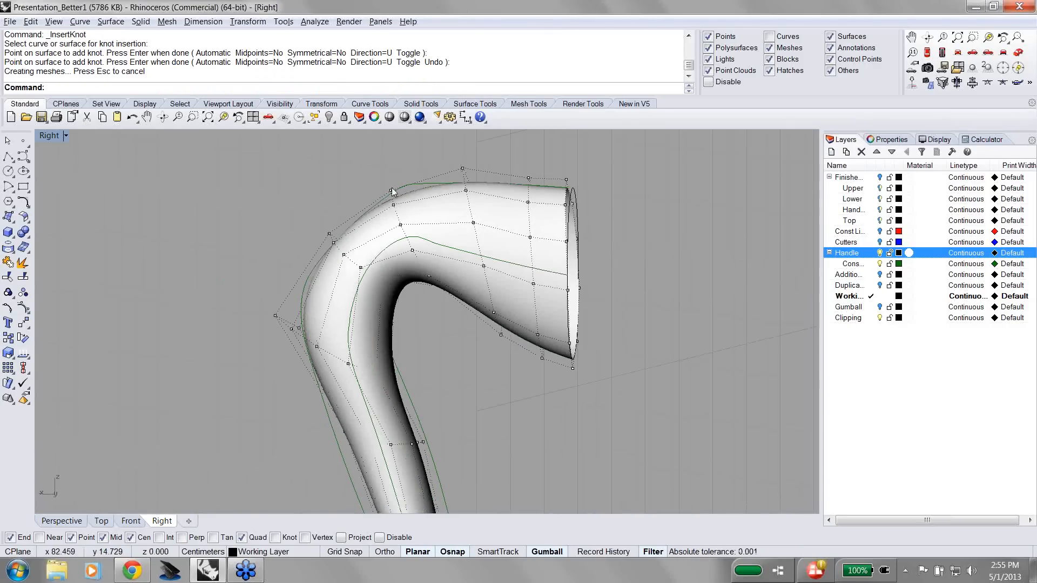
left_click_drag(403, 236, 458, 340)
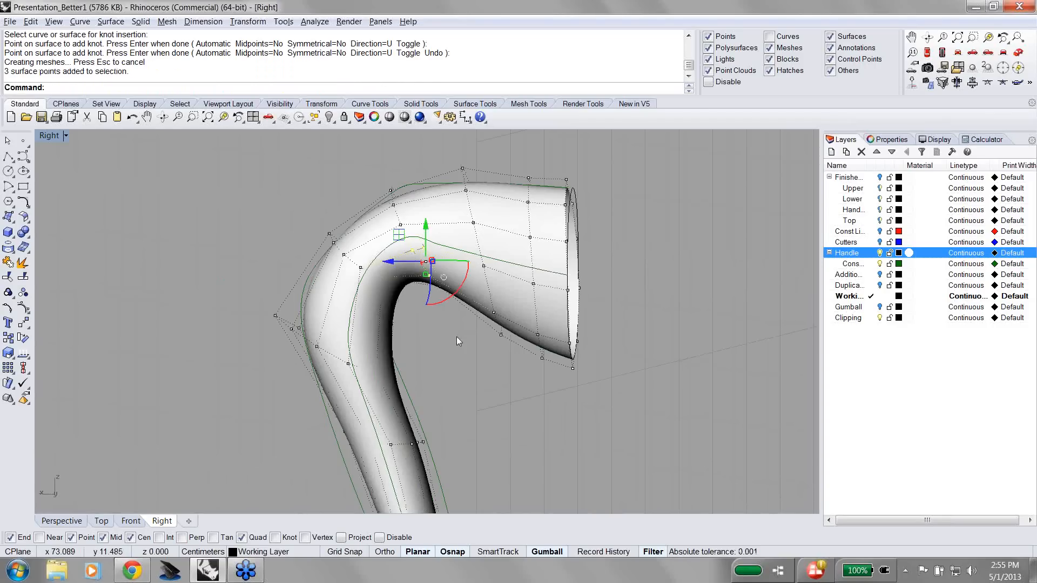
key("Escape")
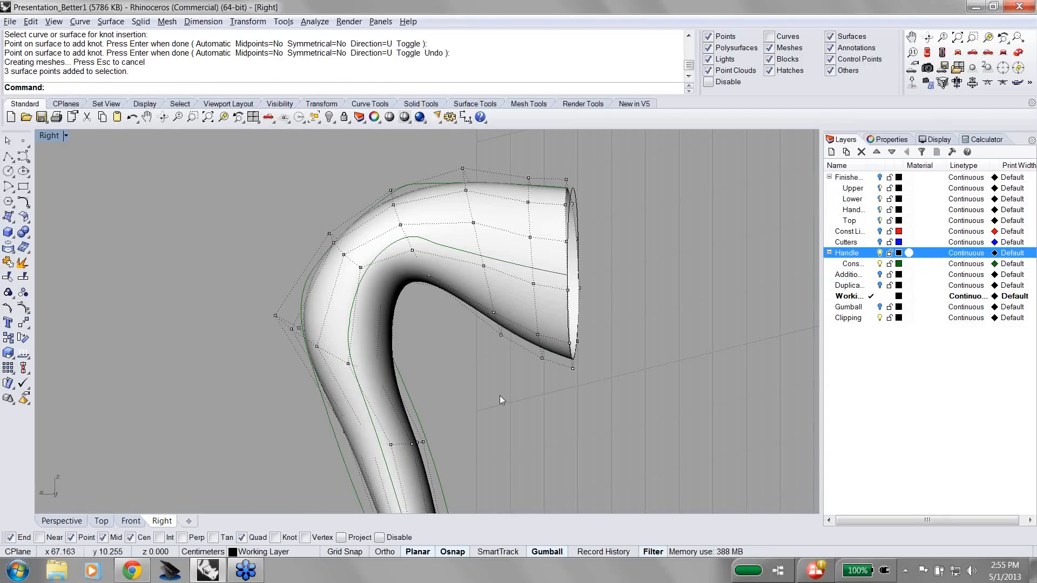
Step: Examine the handle's bend and the added row of control points from both sides
right_click_drag(502, 397, 608, 374, "ctrl+shift")
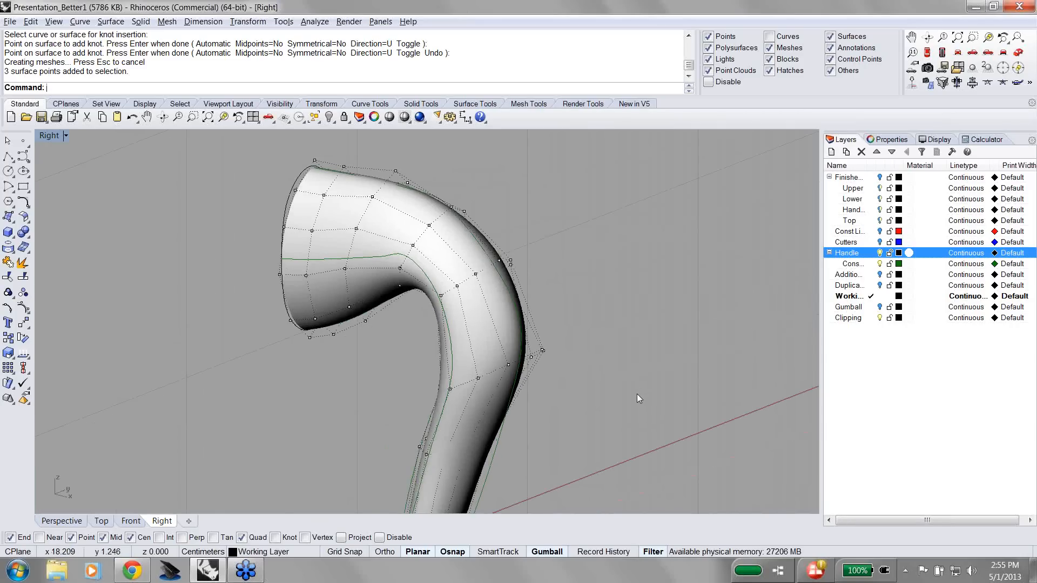
right_click_drag(637, 393, 393, 341, "ctrl+shift")
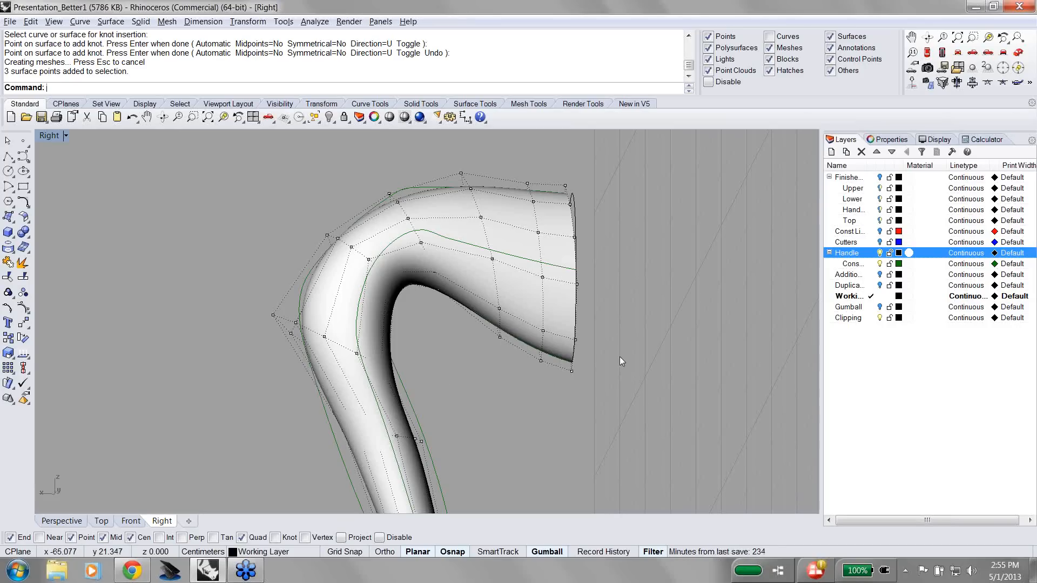
right_click_drag(621, 351, 636, 381, "ctrl+shift")
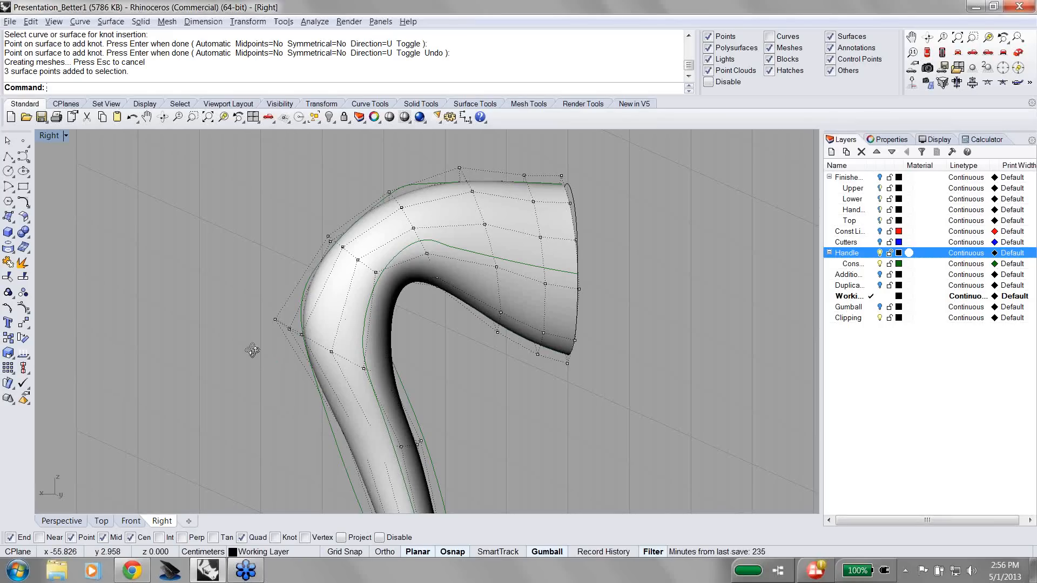
right_click_drag(259, 352, 616, 363)
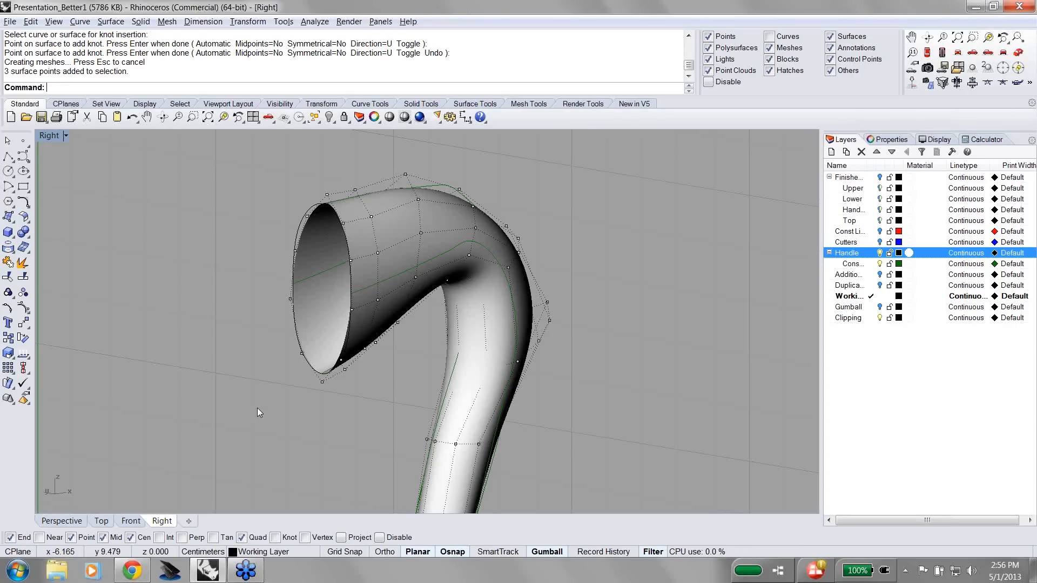
right_click_drag(598, 417, 164, 394)
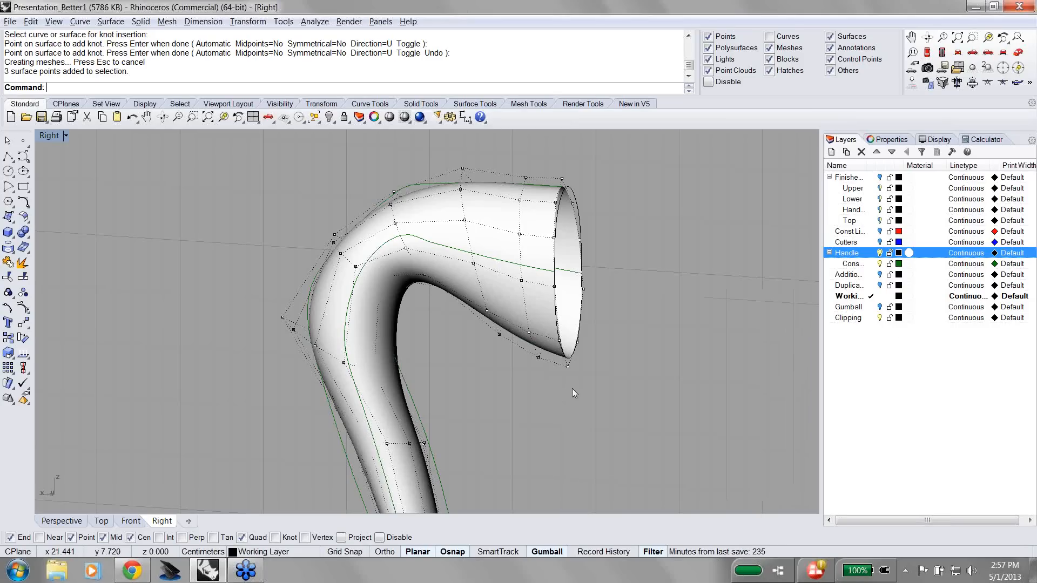
scroll(572, 388, "down", 2)
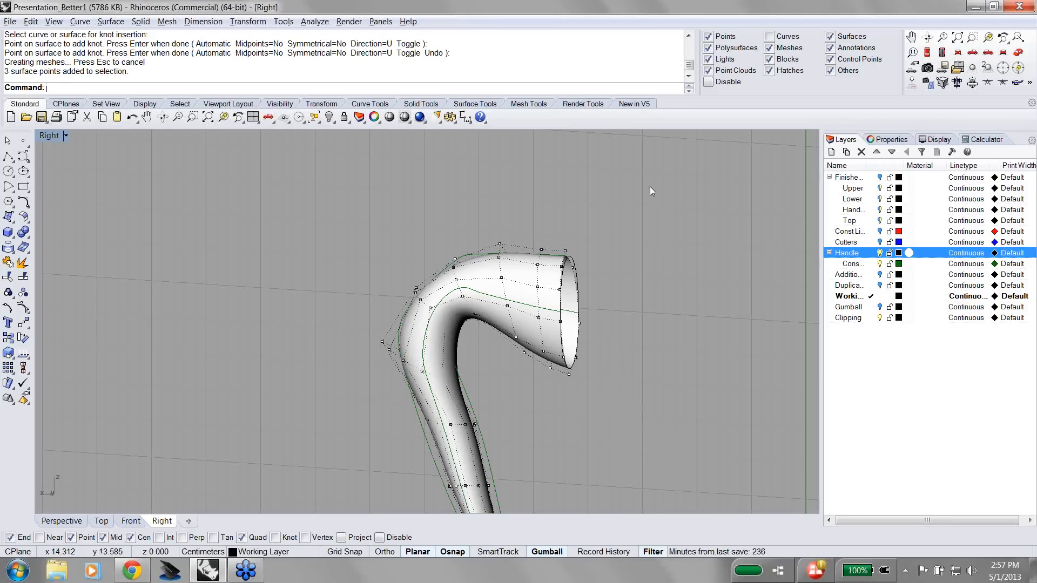
right_click_drag(650, 189, 690, 201, "ctrl+shift")
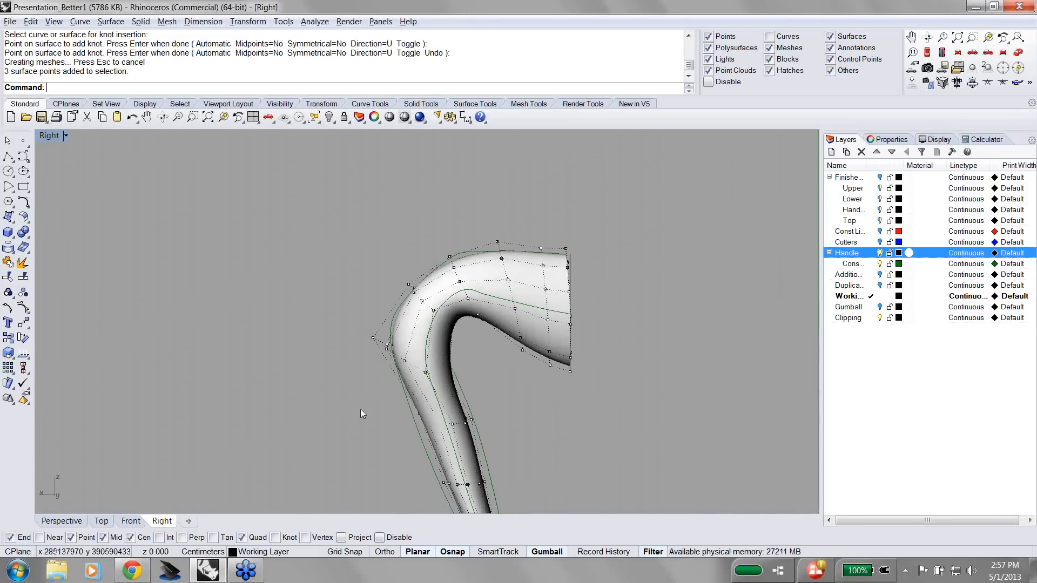
mouse_move(127, 576)
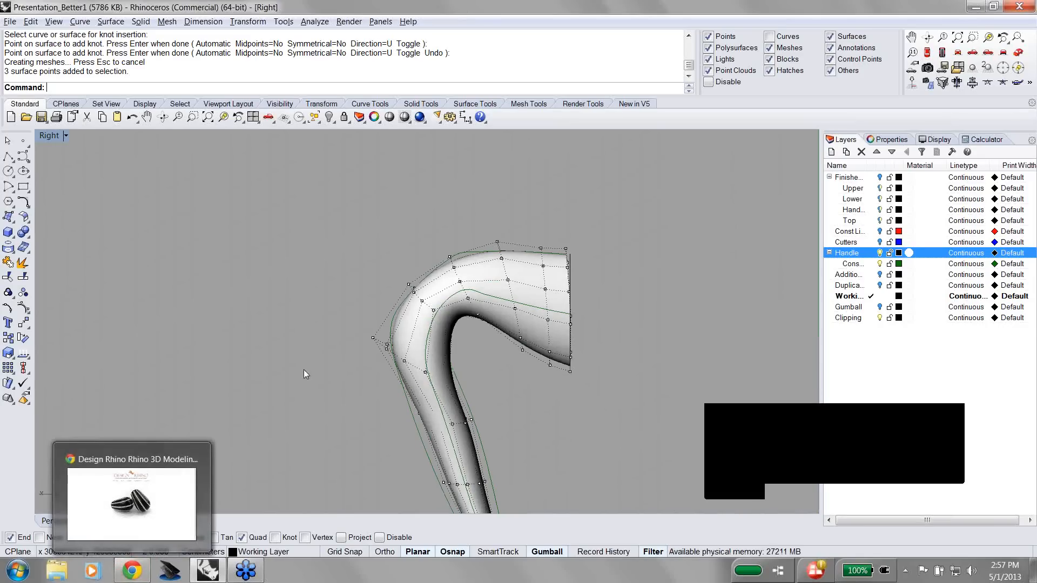
left_click(129, 577)
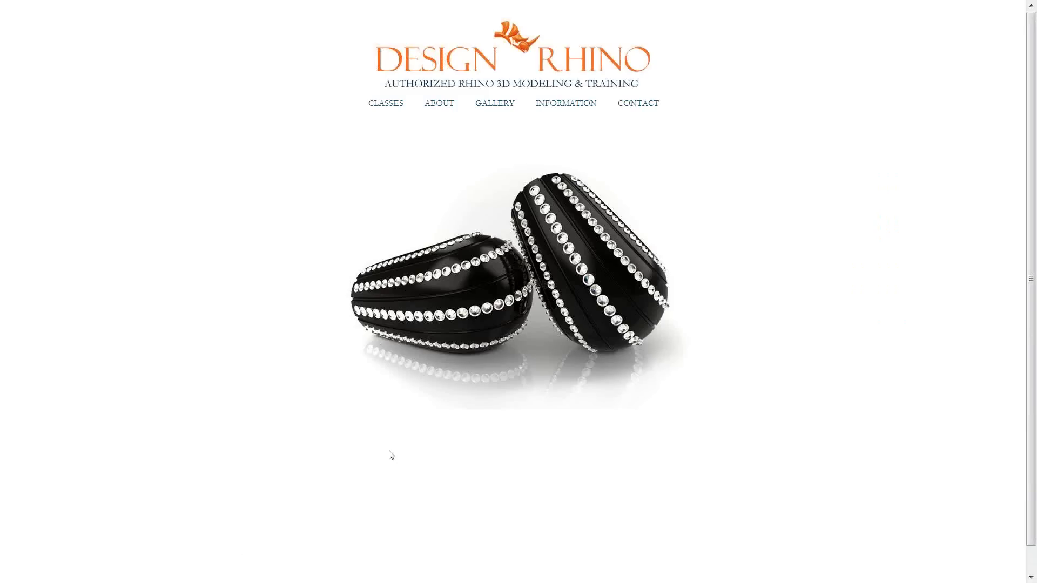
key("super+Tab")
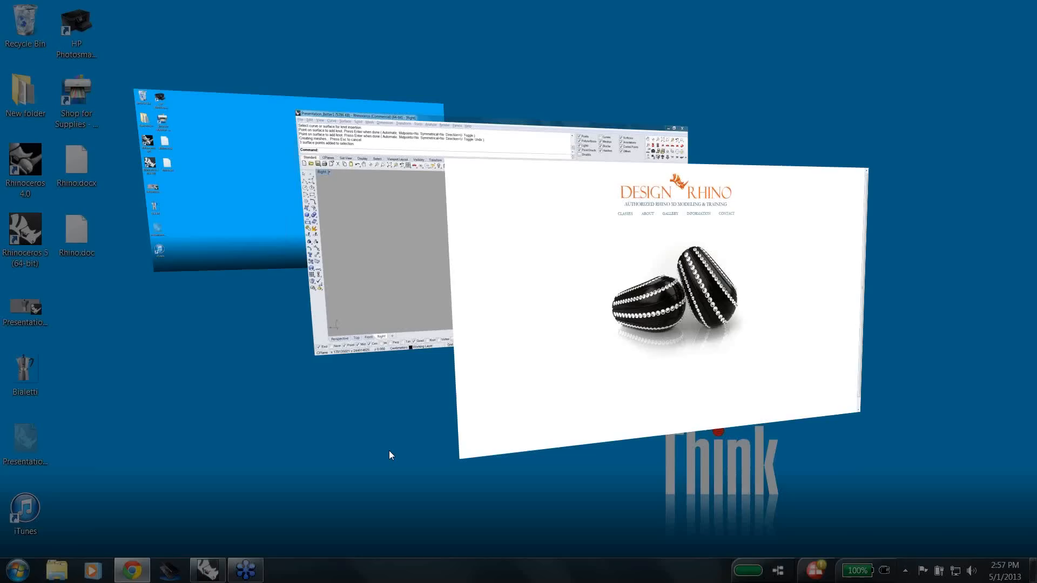
key("alt+Tab")
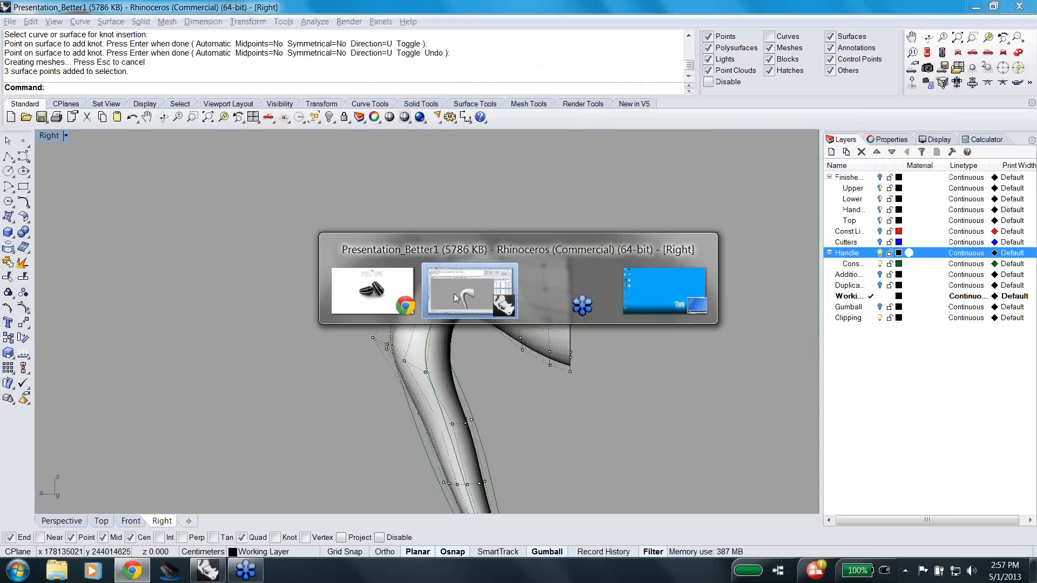
left_click(456, 299)
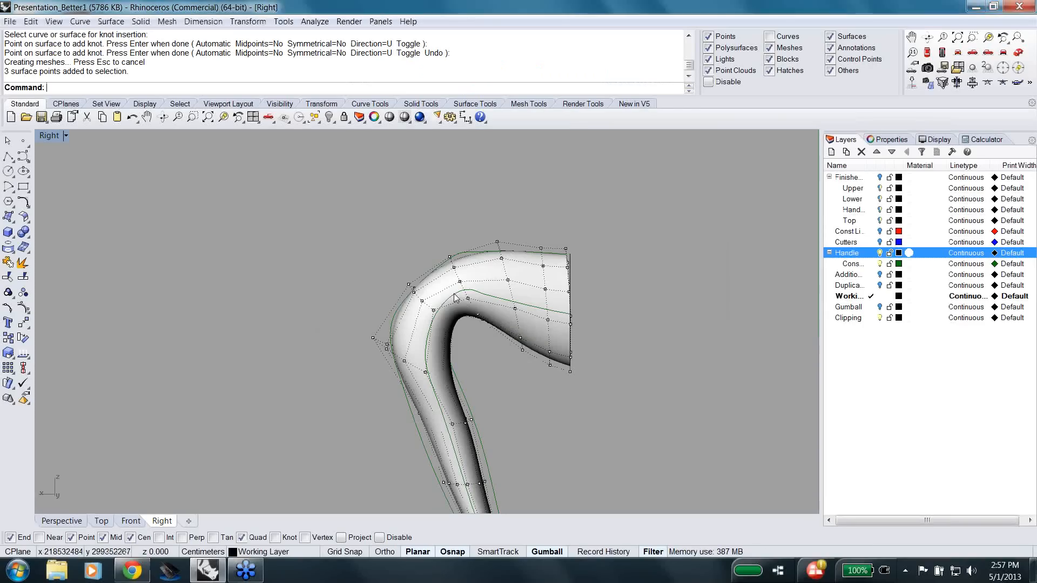
Step: Bring the whole handle into view, and minimize Rhino to show the Design Rhino website in the browser
right_click_drag(621, 442, 561, 372)
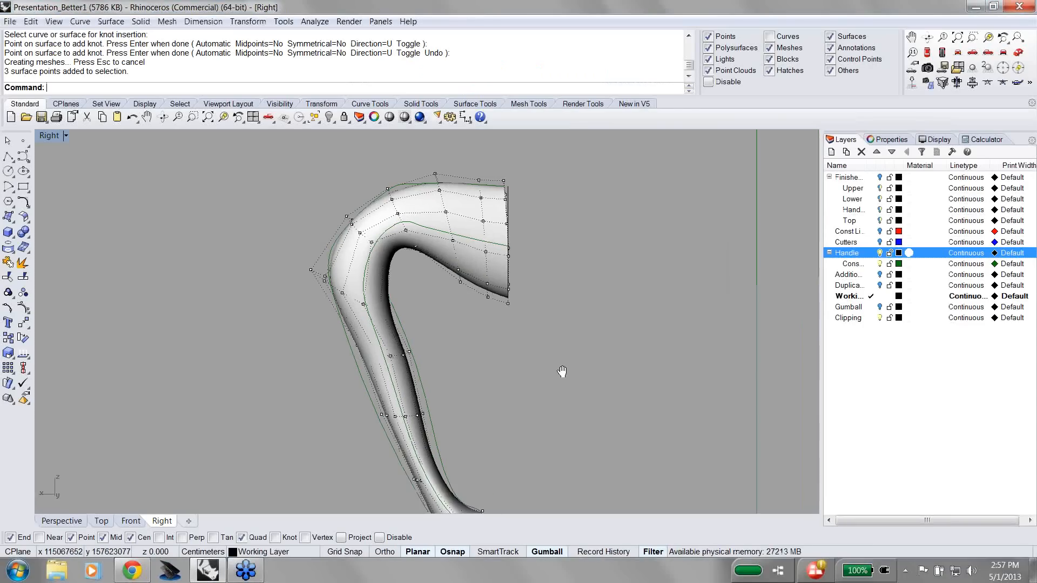
scroll(565, 364, "down", 2)
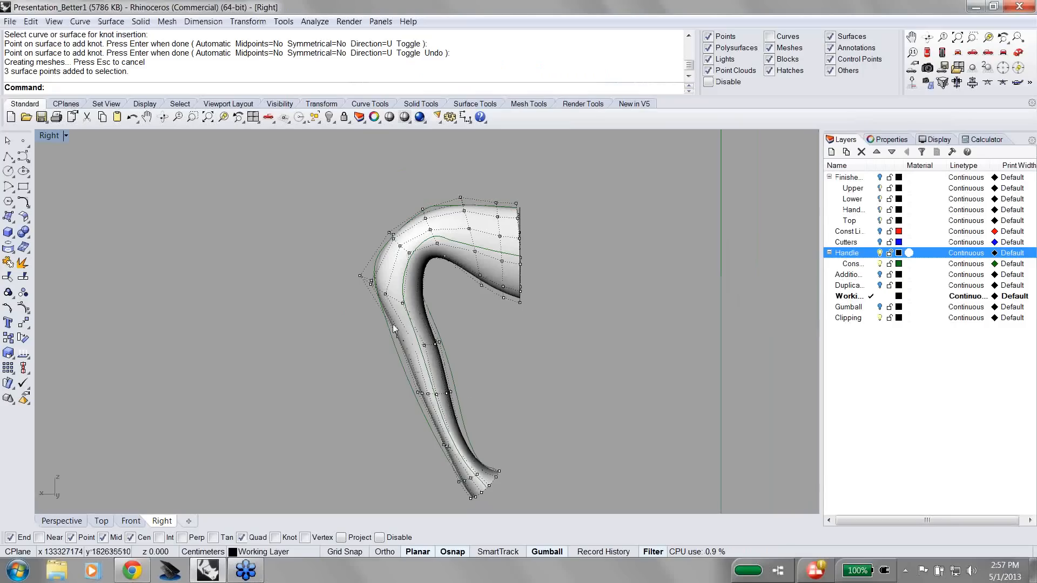
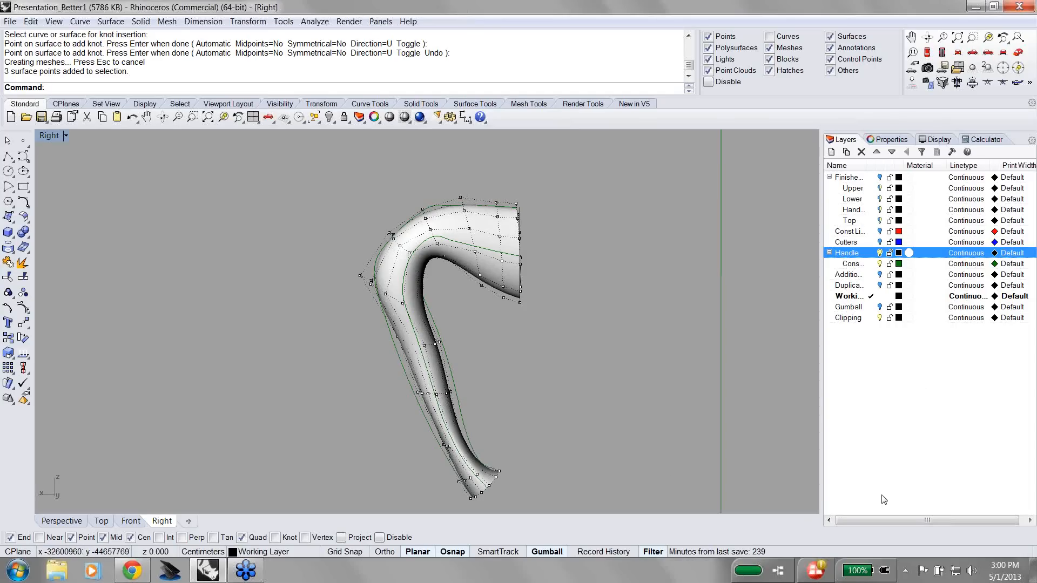
left_click(976, 10)
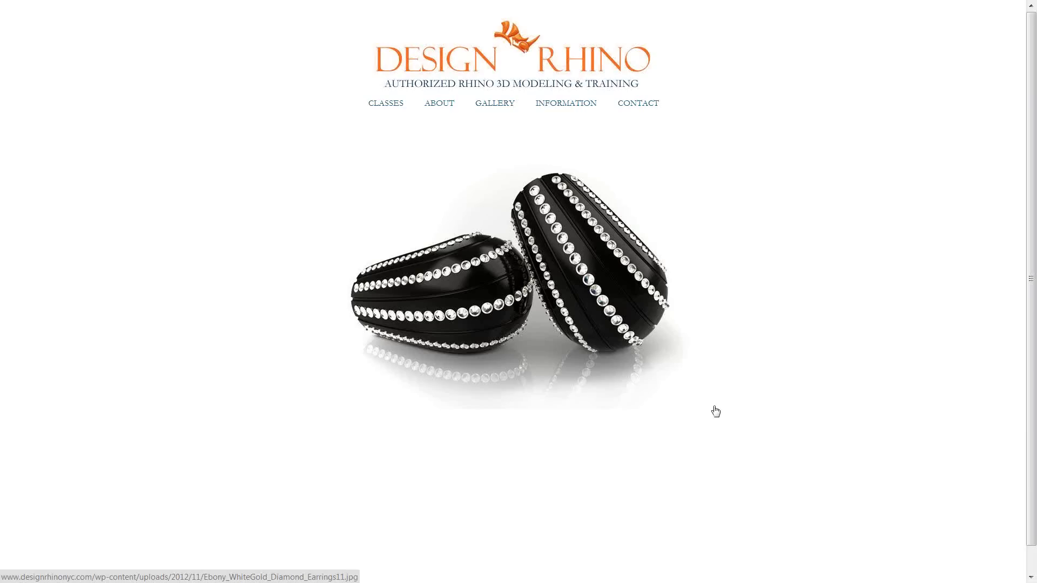
Step: Switch back to Rhino and set the Right viewport's display mode to Technical
key("alt+Tab")
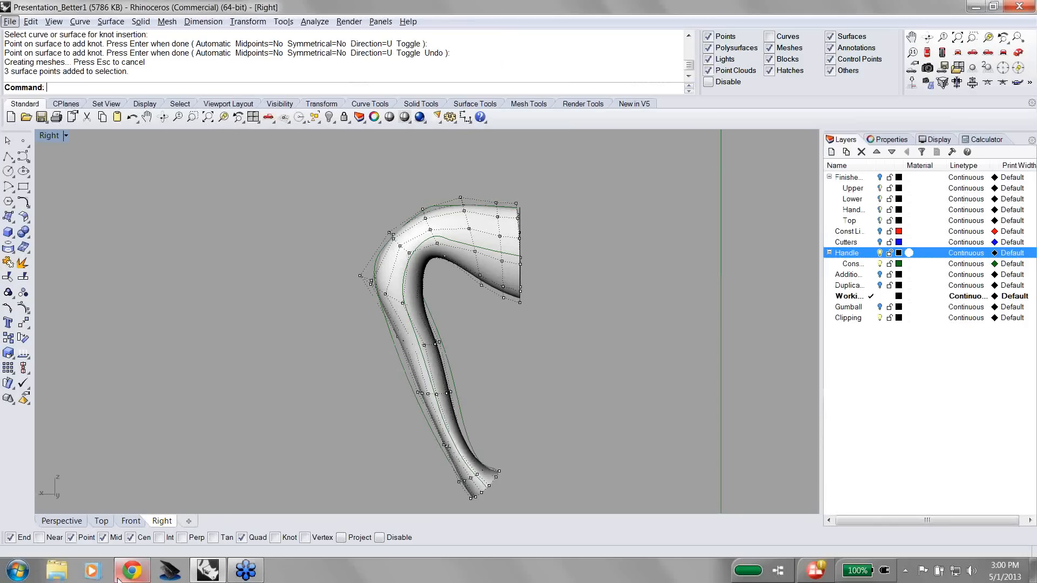
mouse_move(118, 578)
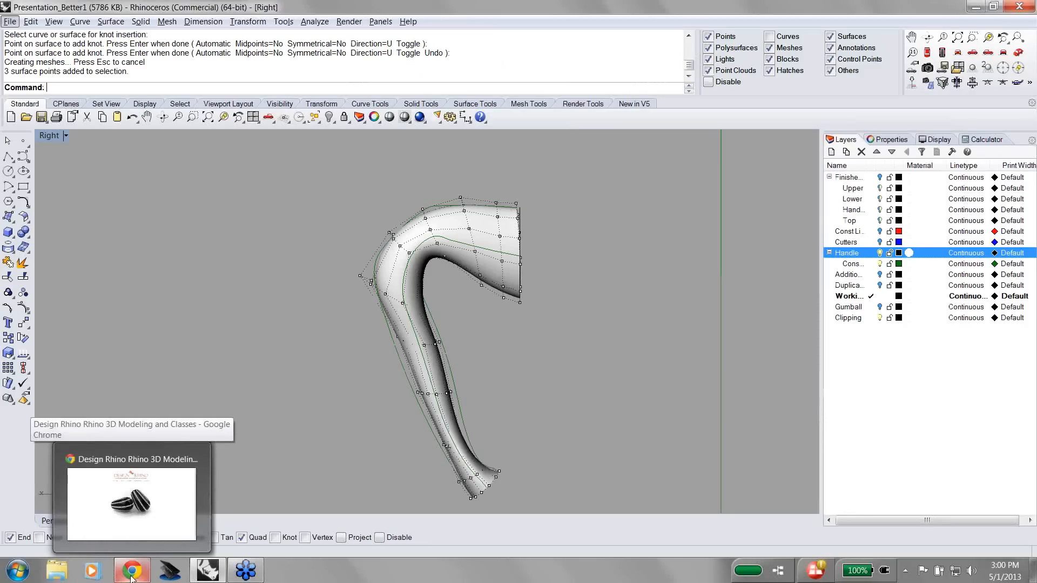
mouse_move(211, 576)
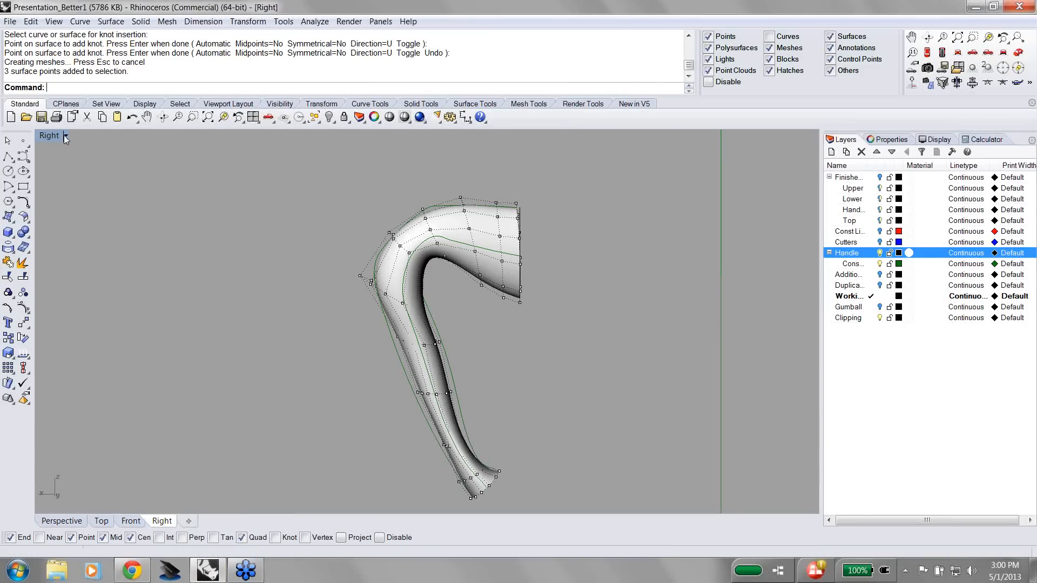
left_click(65, 136)
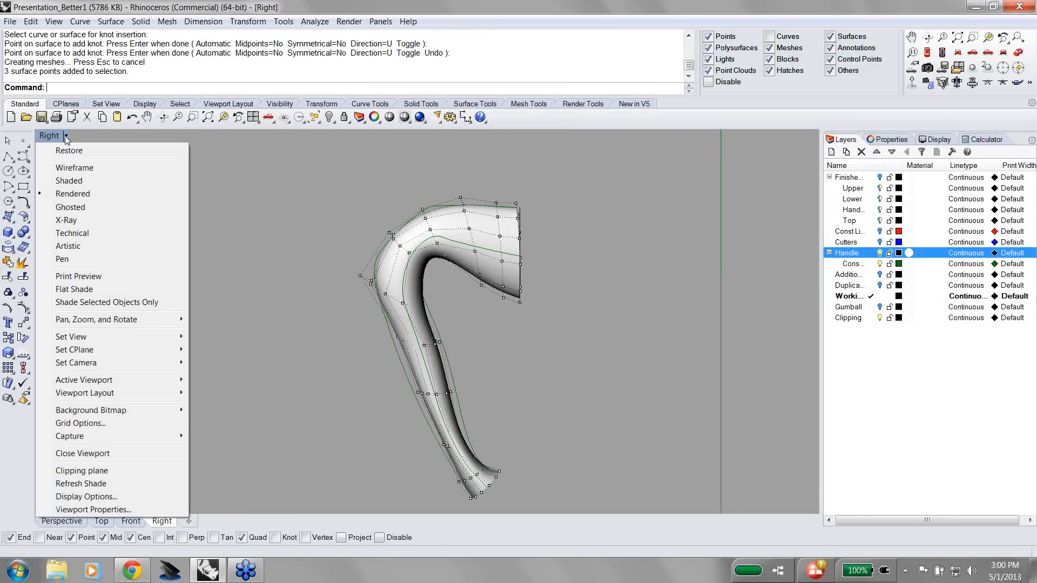
left_click(76, 233)
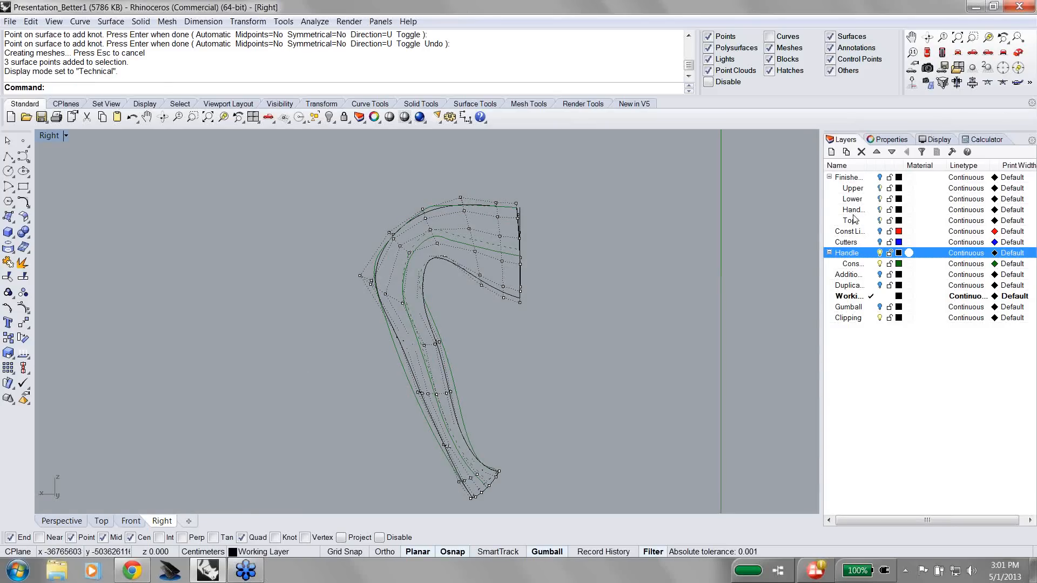
Step: Hide the handle's construction layer and delete the reshaped handle surface by removing all its control points
left_click(880, 263)
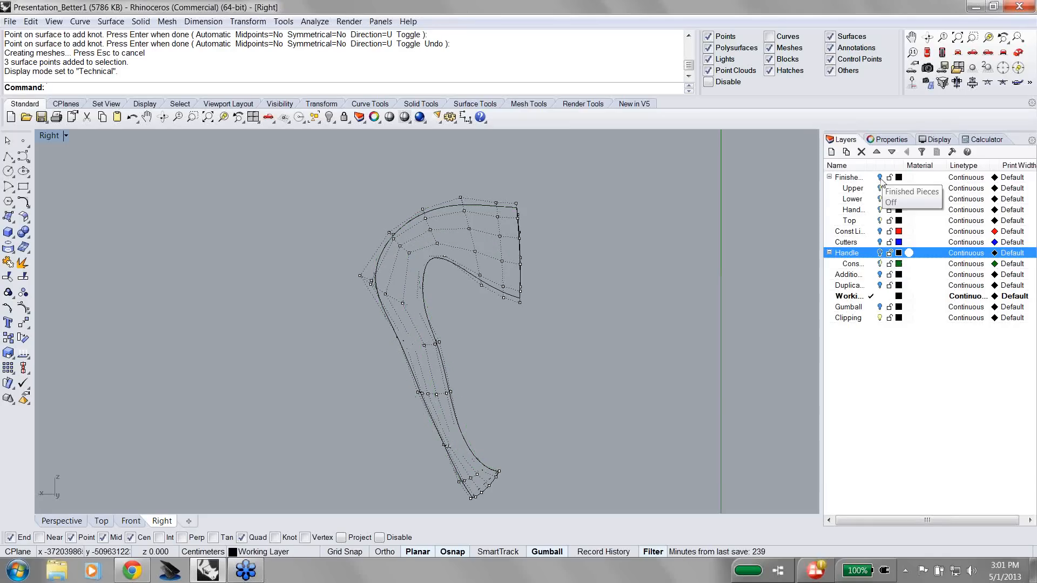
left_click_drag(637, 398, 297, 195)
key("Delete")
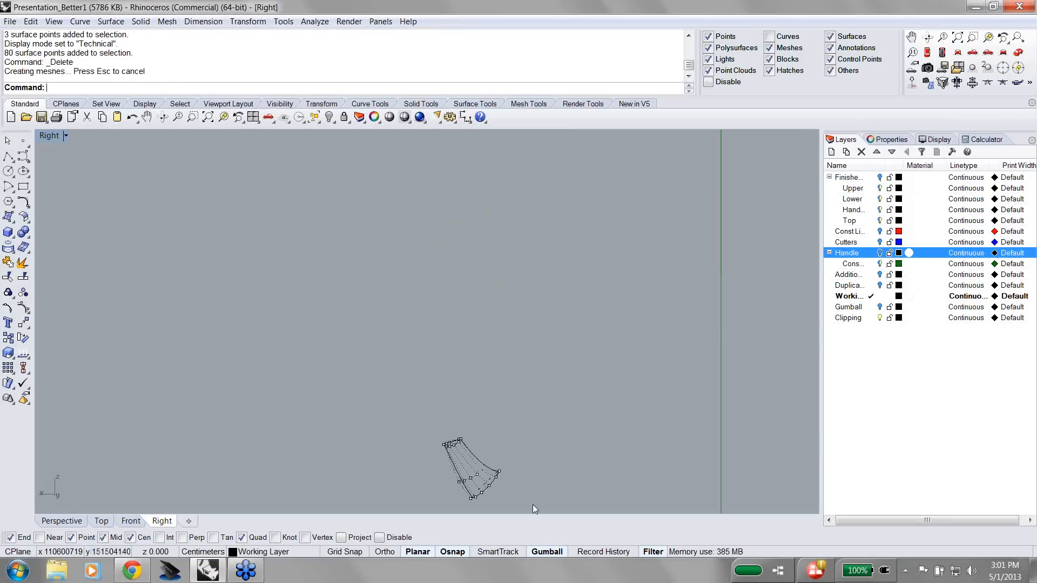
left_click_drag(412, 434, 411, 435)
key("Delete")
Step: Turn on the Finished Pieces layer and show the whole coffee pot from an angled view
left_click(883, 179)
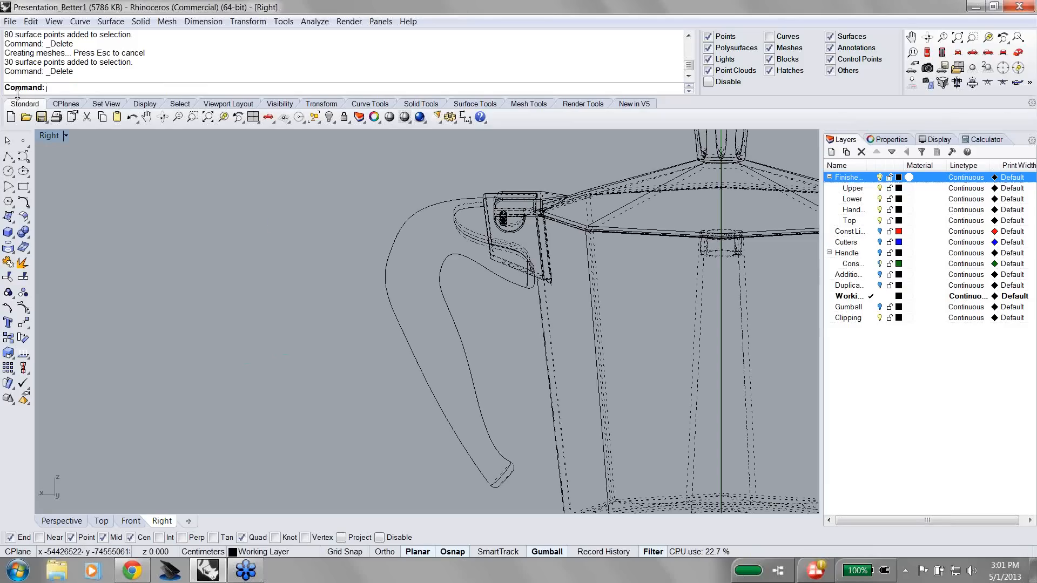
scroll(422, 238, "down", 3)
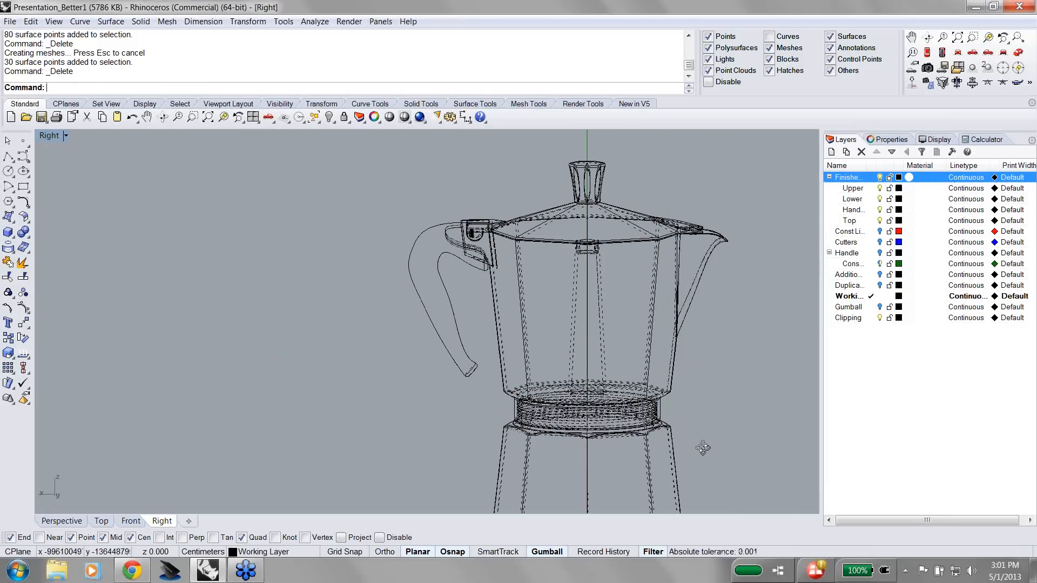
right_click_drag(700, 447, 663, 410, "ctrl+shift")
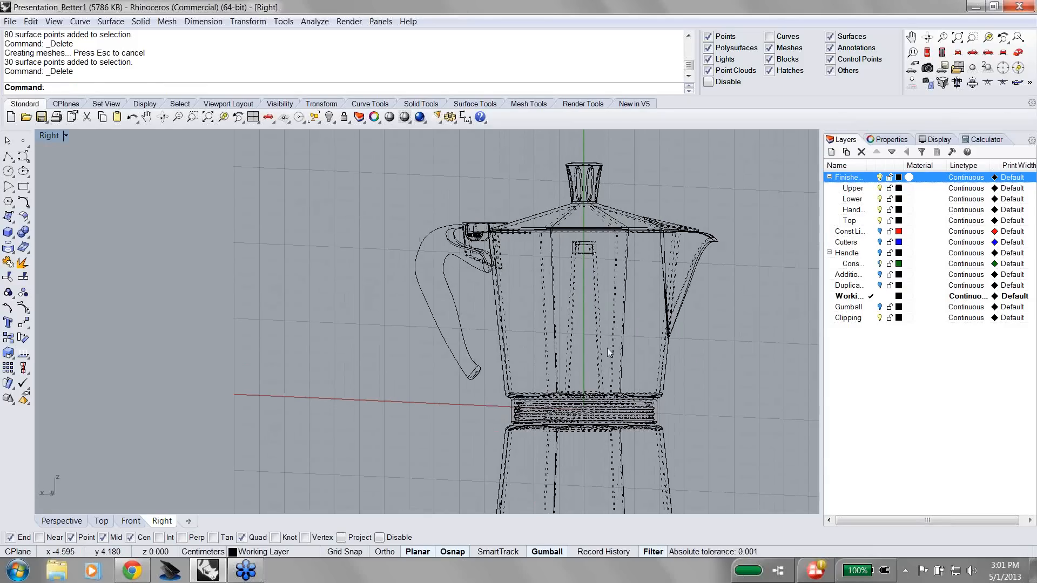
scroll(607, 348, "up", 2)
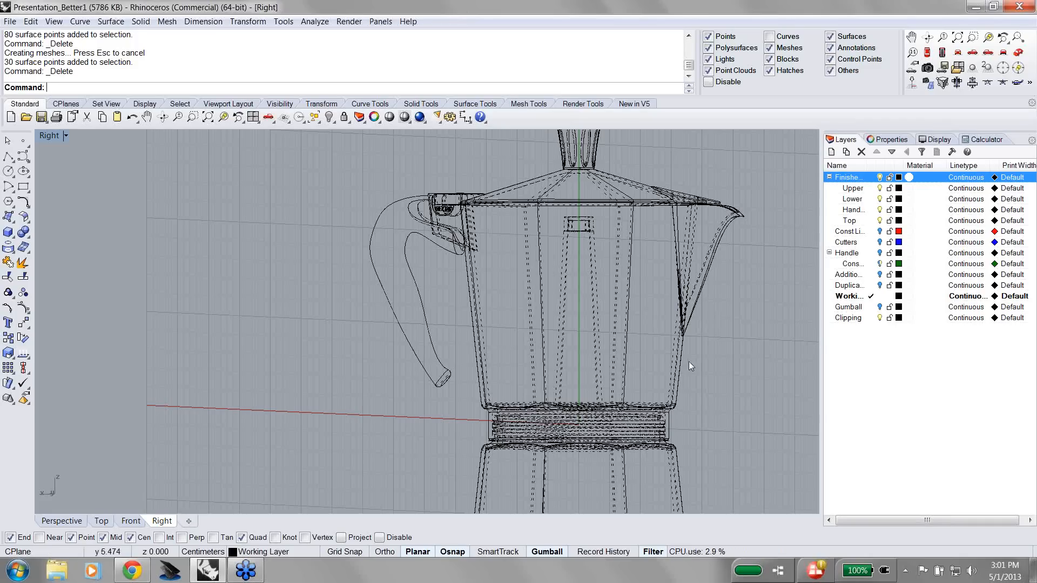
left_click(209, 118)
right_click_drag(550, 277, 511, 312, "ctrl+shift")
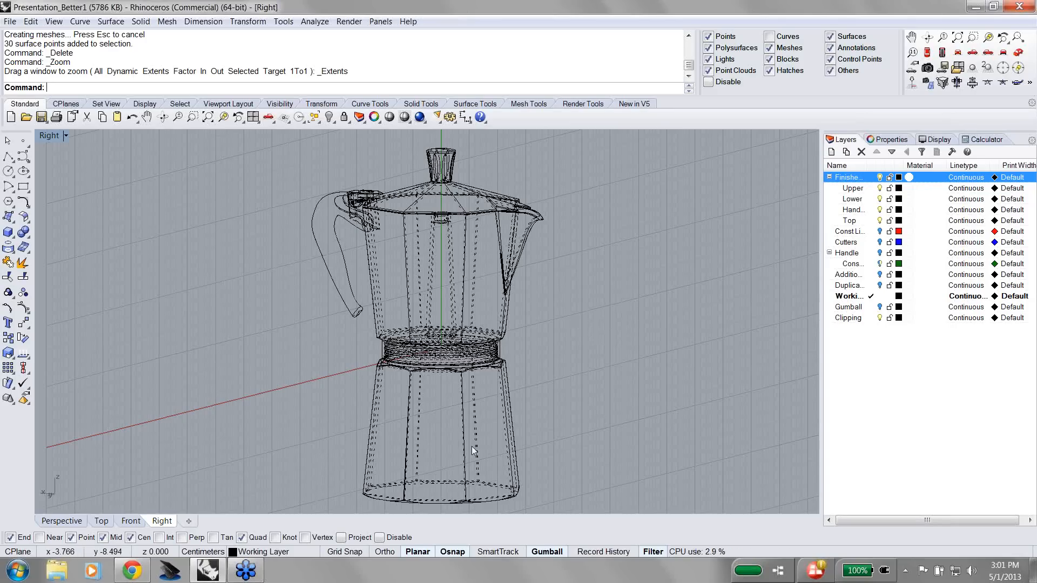
Step: Toggle the viewport's construction grid off and back on twice
key("Escape")
key("F7")
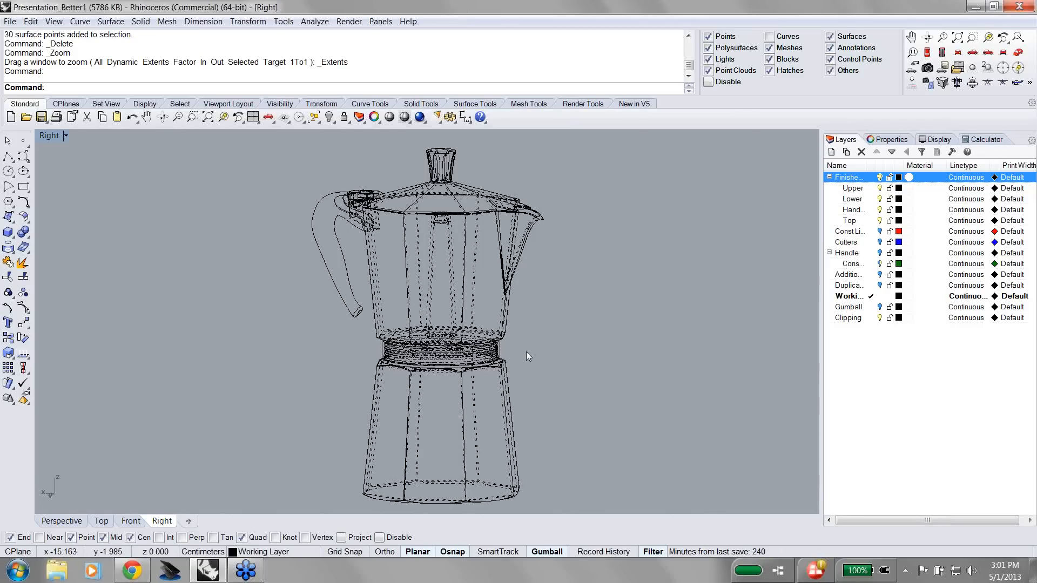
key("F7")
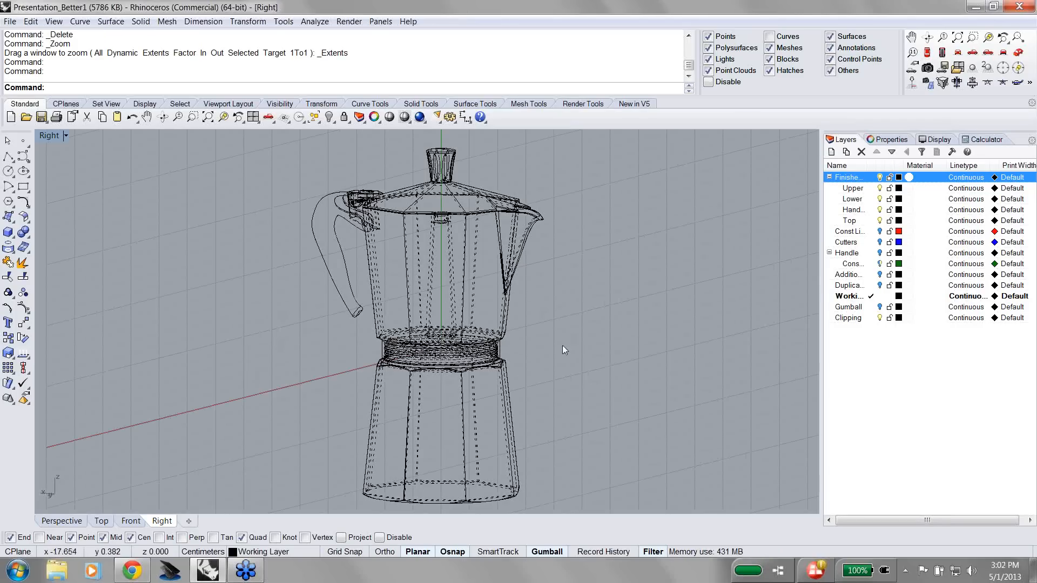
key("F7")
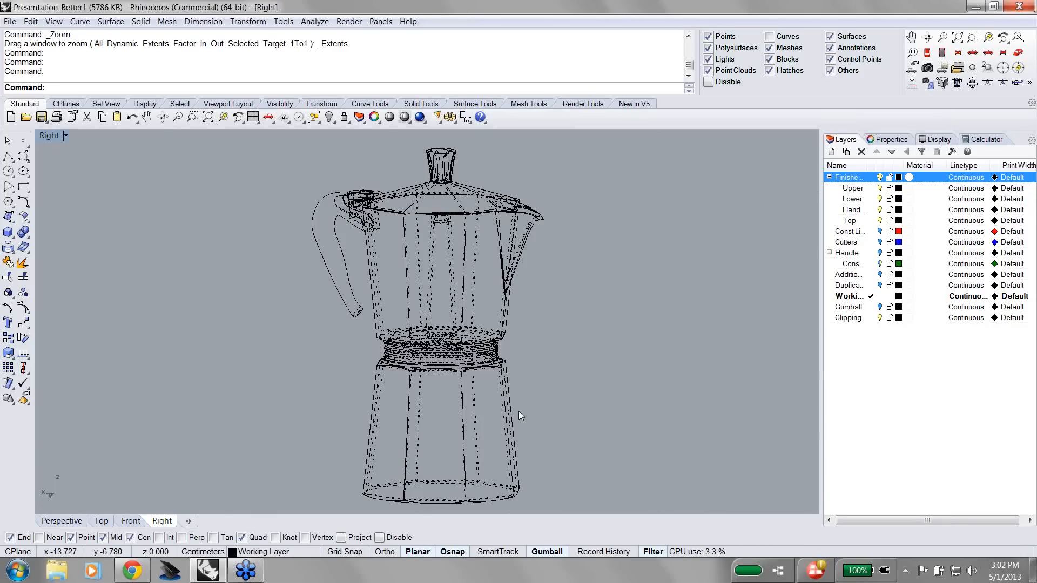
key("F7")
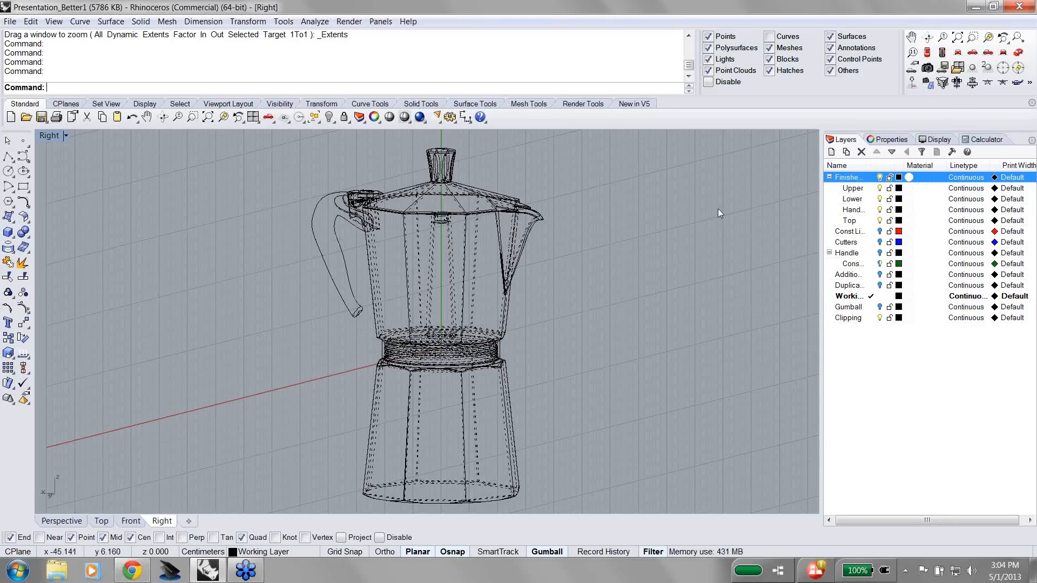
Step: Show the render content libraries, look through the Metal materials, and hide the libraries again
left_click(1031, 140)
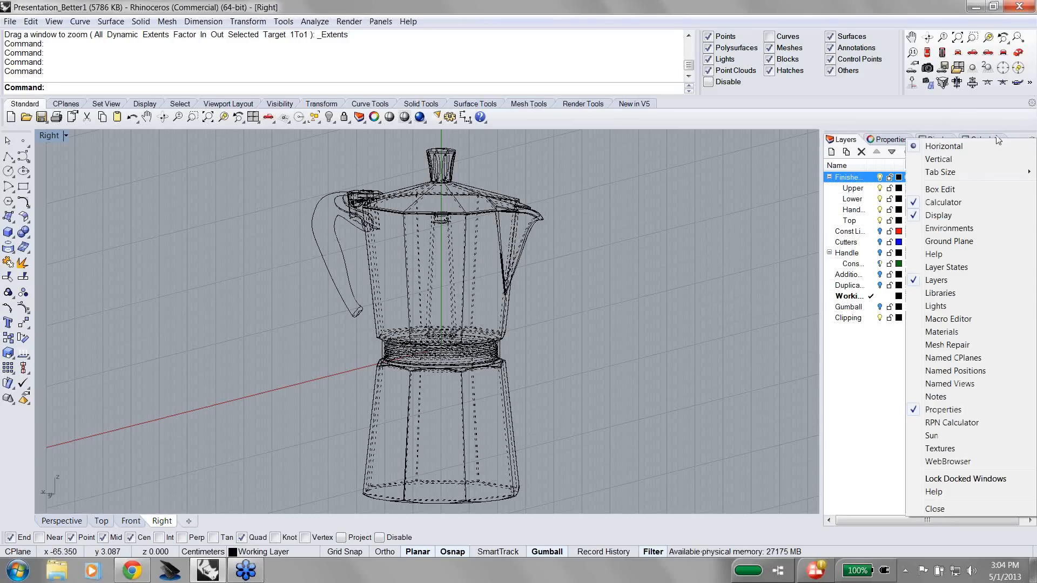
left_click(945, 292)
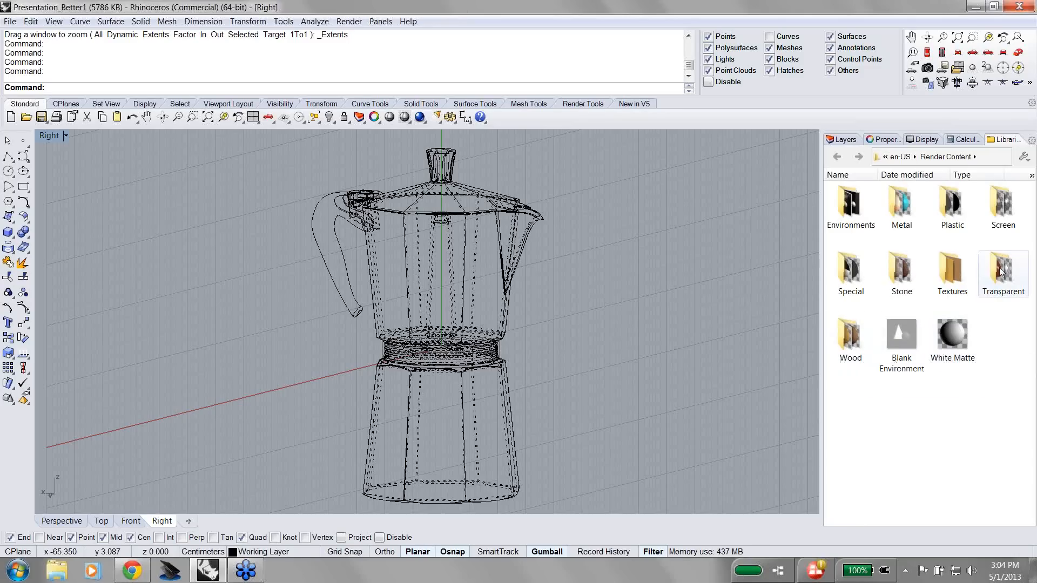
double_click(897, 209)
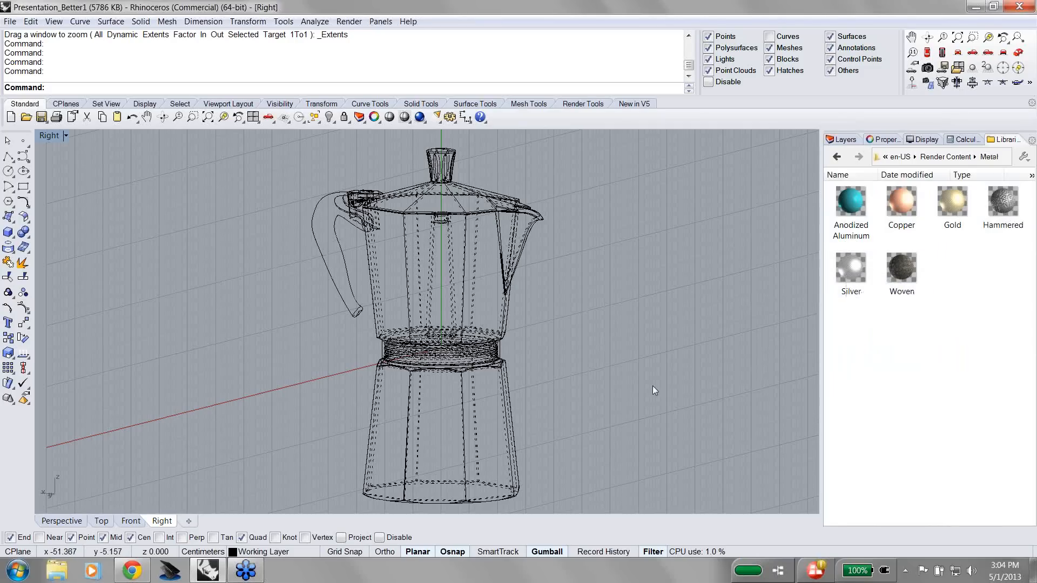
left_click(838, 158)
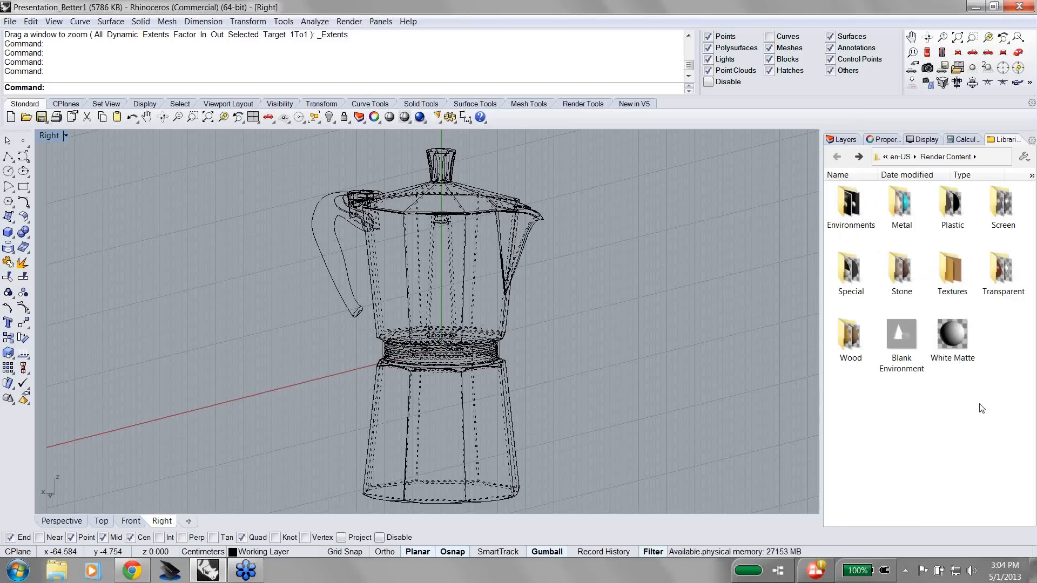
right_click(1019, 143)
left_click(943, 293)
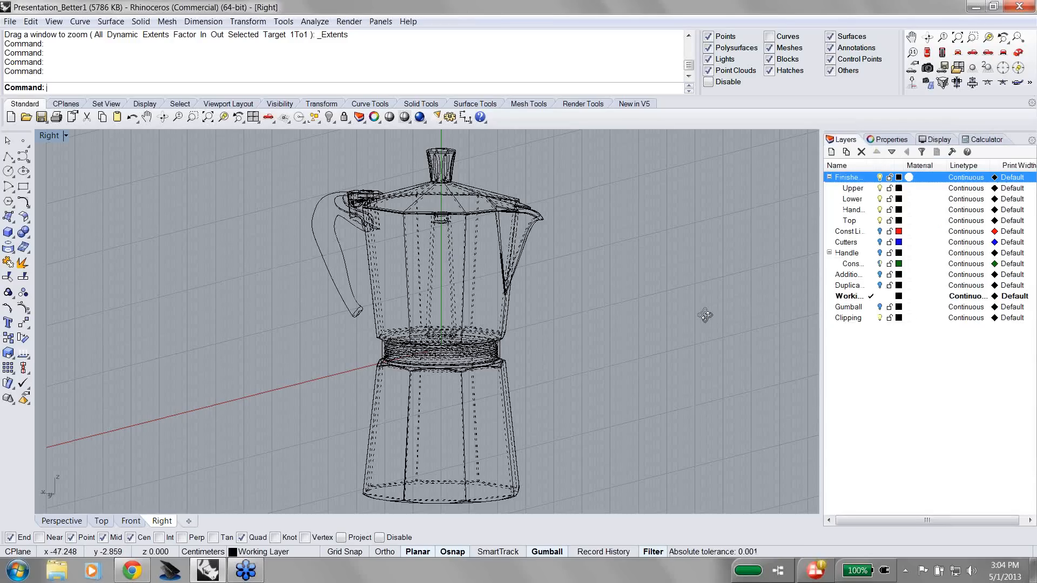
right_click_drag(705, 315, 696, 281)
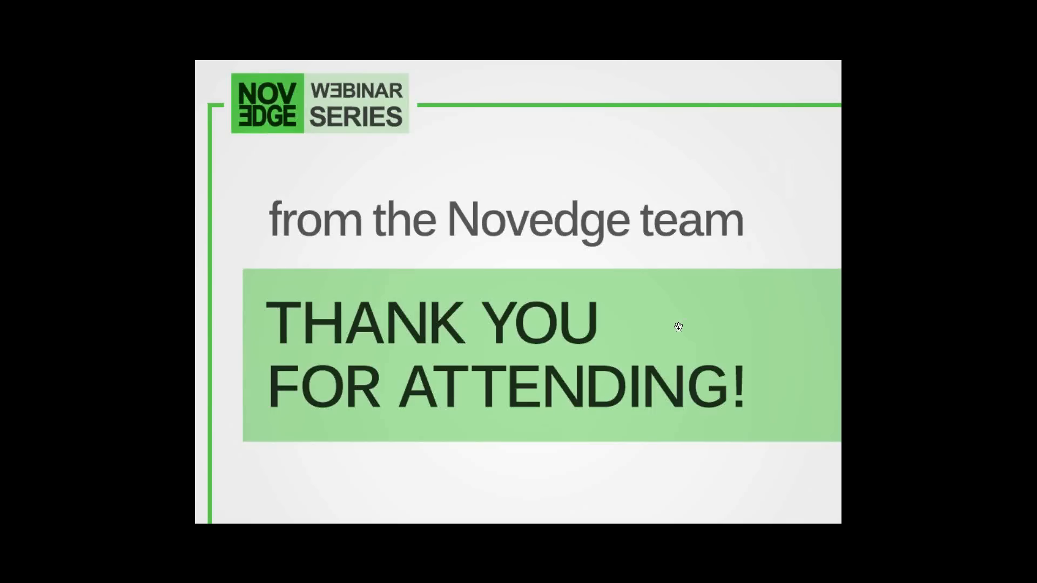
left_click(702, 308)
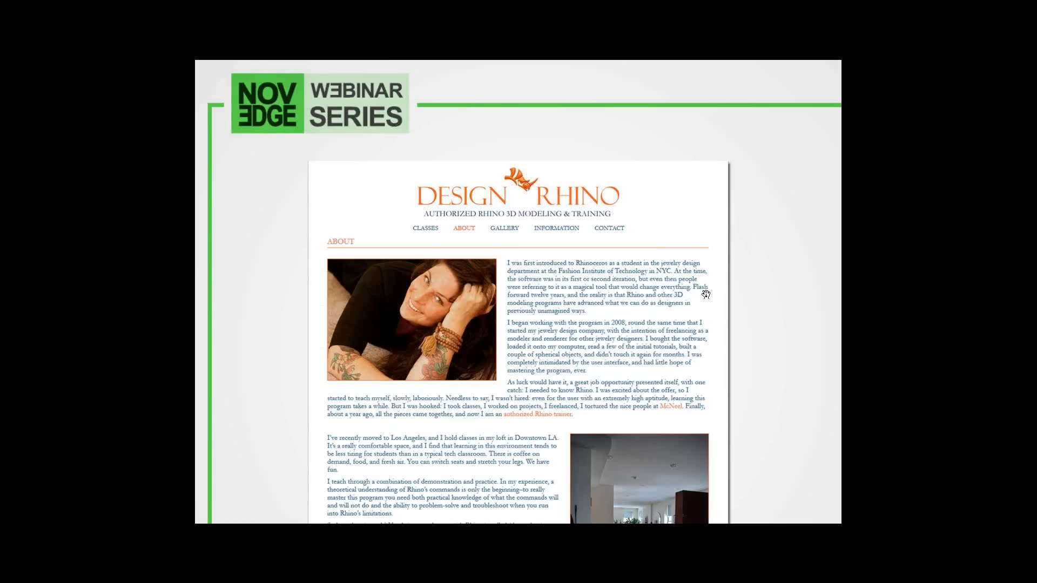
left_click(703, 312)
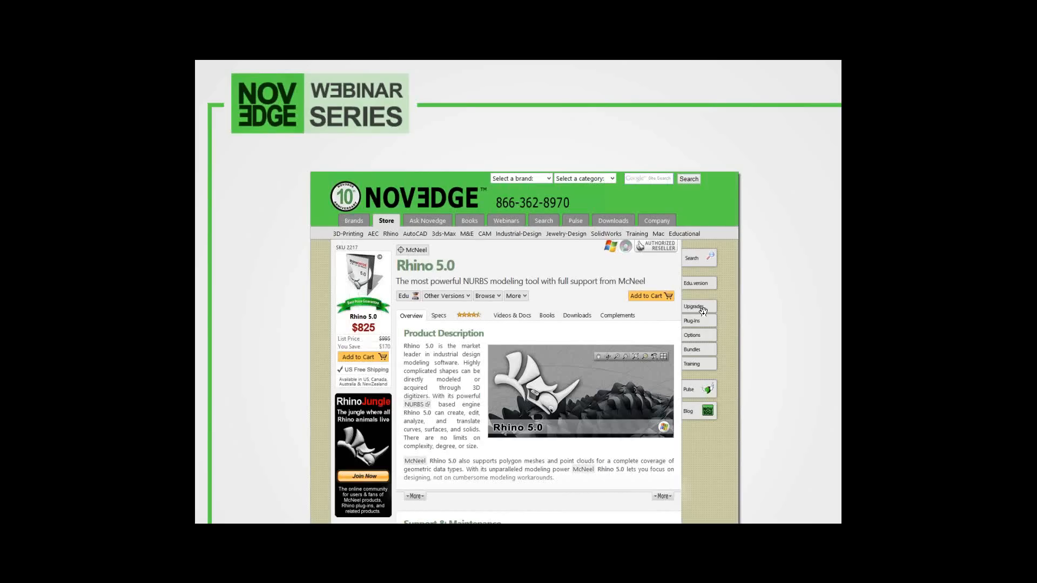
left_click(670, 345)
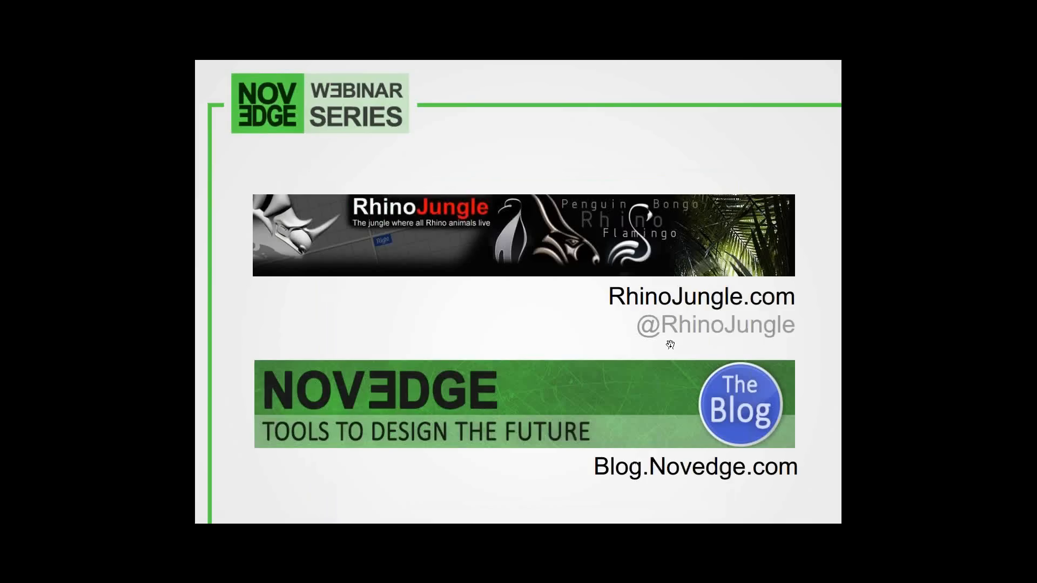